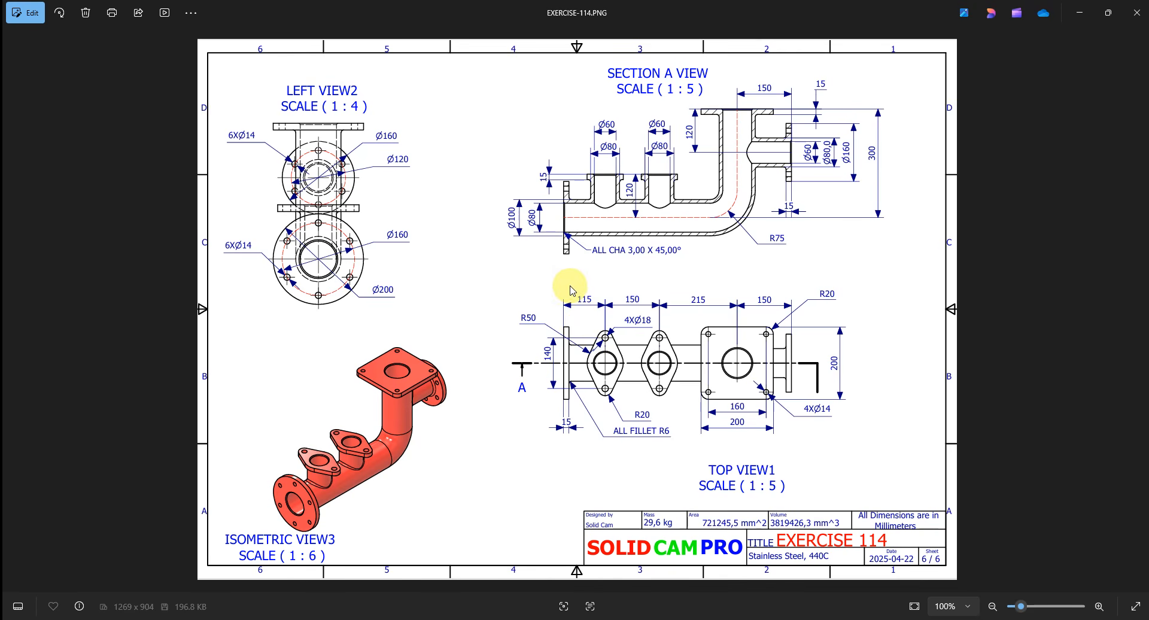
# - Switch to Inventor and create a new part file from the metric Sheet Metal (mm).ipt template
pyautogui.click(440, 619)
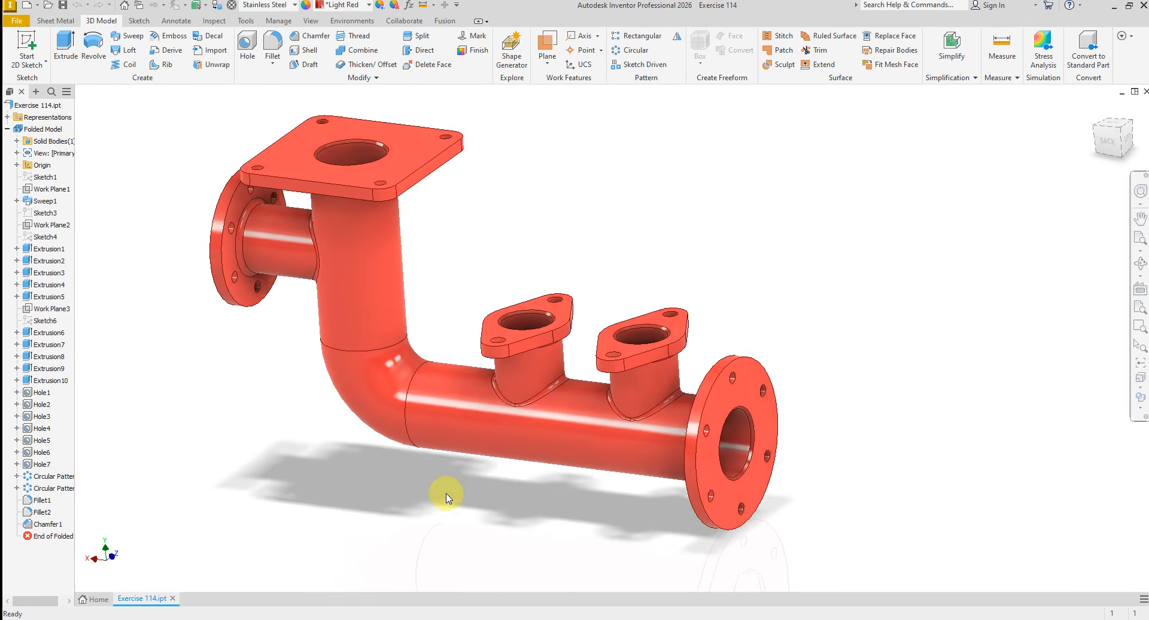
pyautogui.click(17, 20)
pyautogui.click(24, 103)
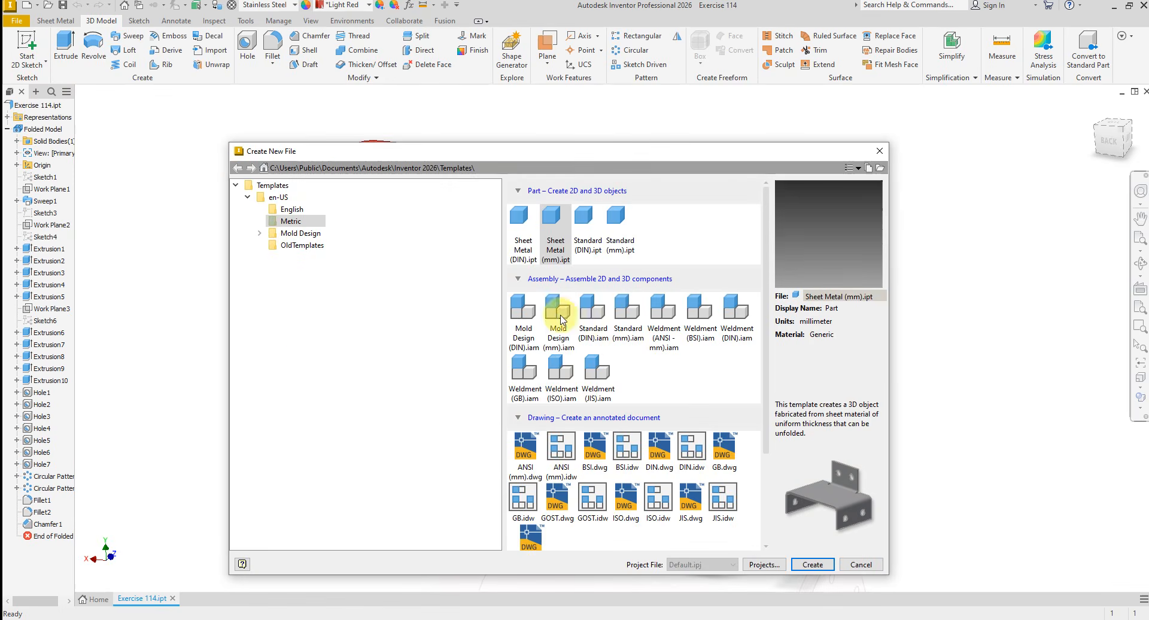
pyautogui.click(823, 565)
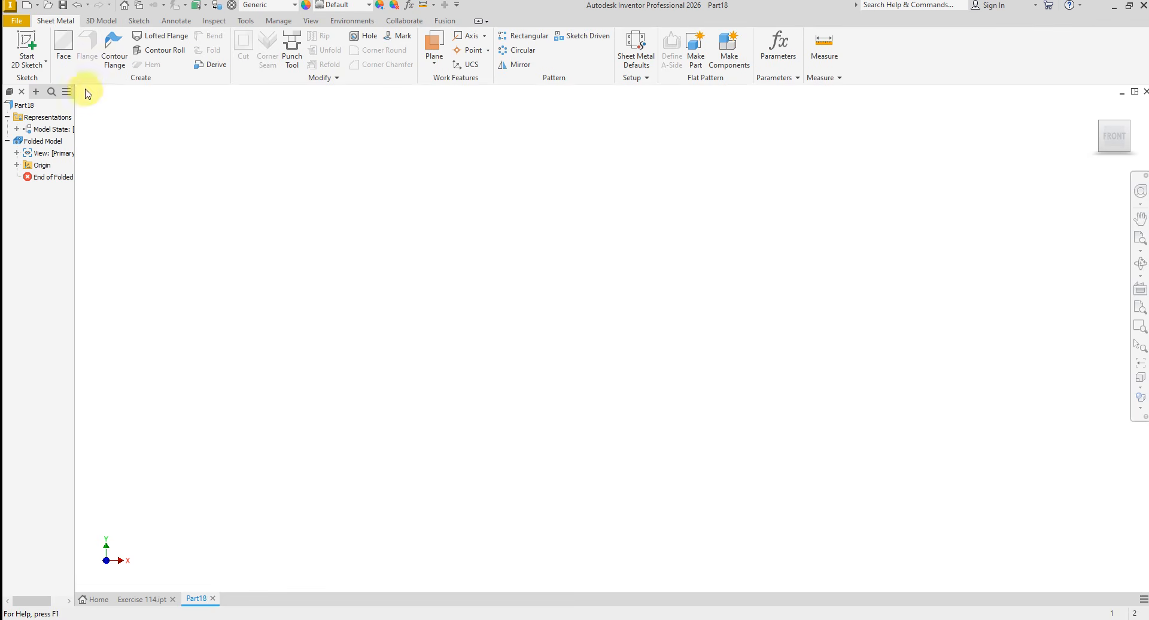
# - Start a 2D sketch on the XY plane and check the section view of the Exercise 114 drawing for the pipe's centreline dimensions
pyautogui.click(25, 41)
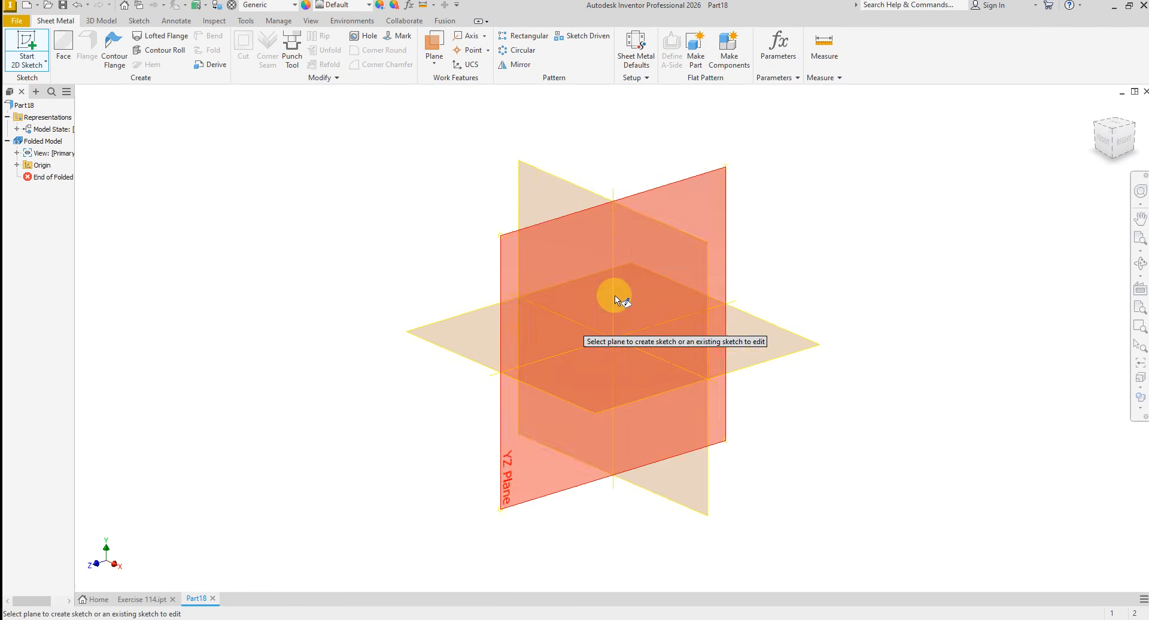
pyautogui.click(641, 239)
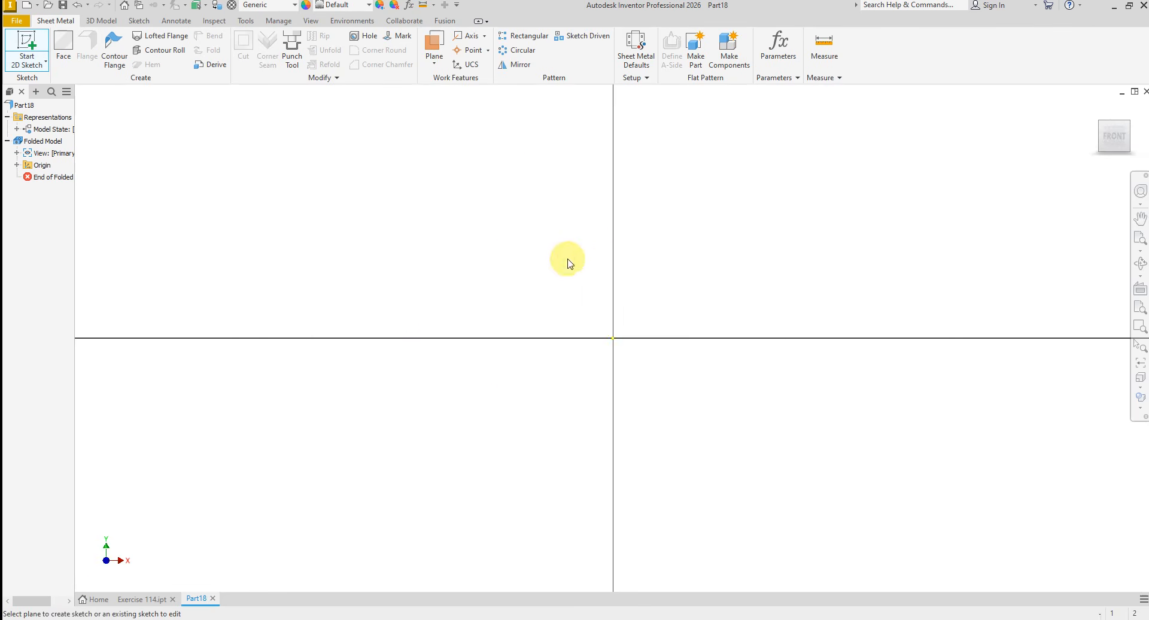
pyautogui.click(495, 619)
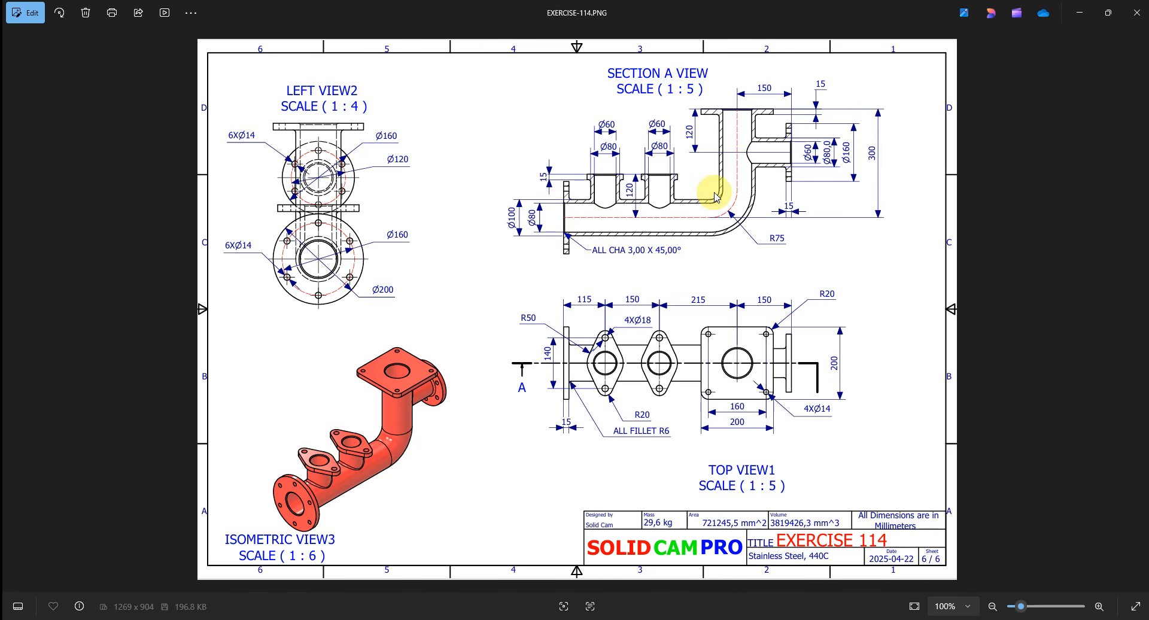
pyautogui.hotkey('alt', 'Tab')
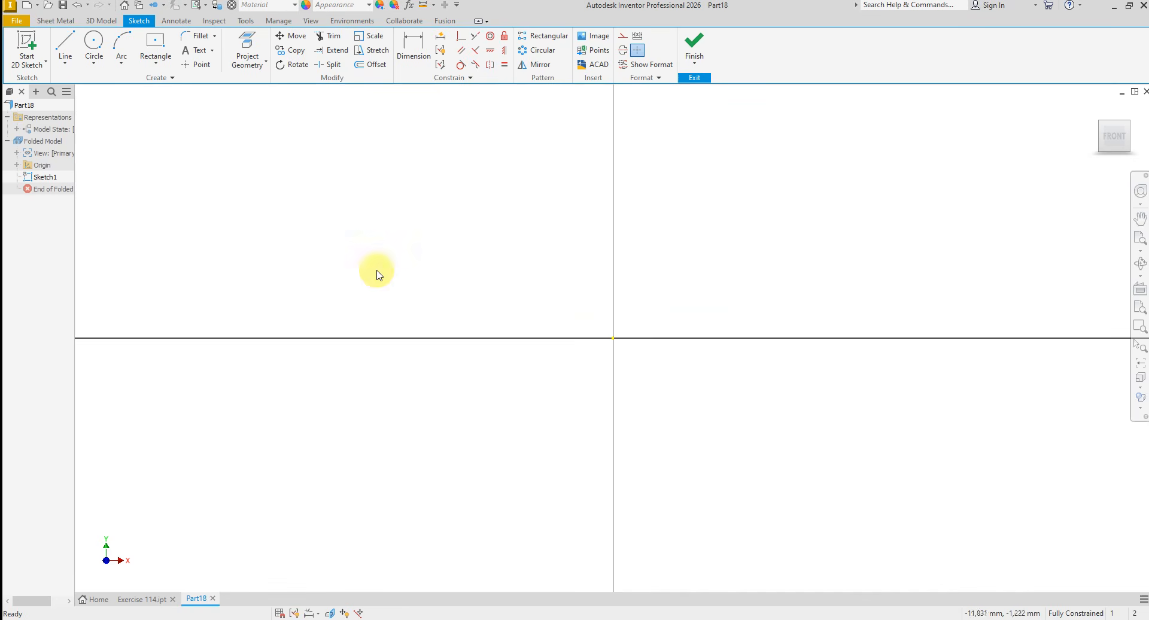
# - Sketch a vertical line about 69 mm long upward from the origin
pyautogui.click(63, 47)
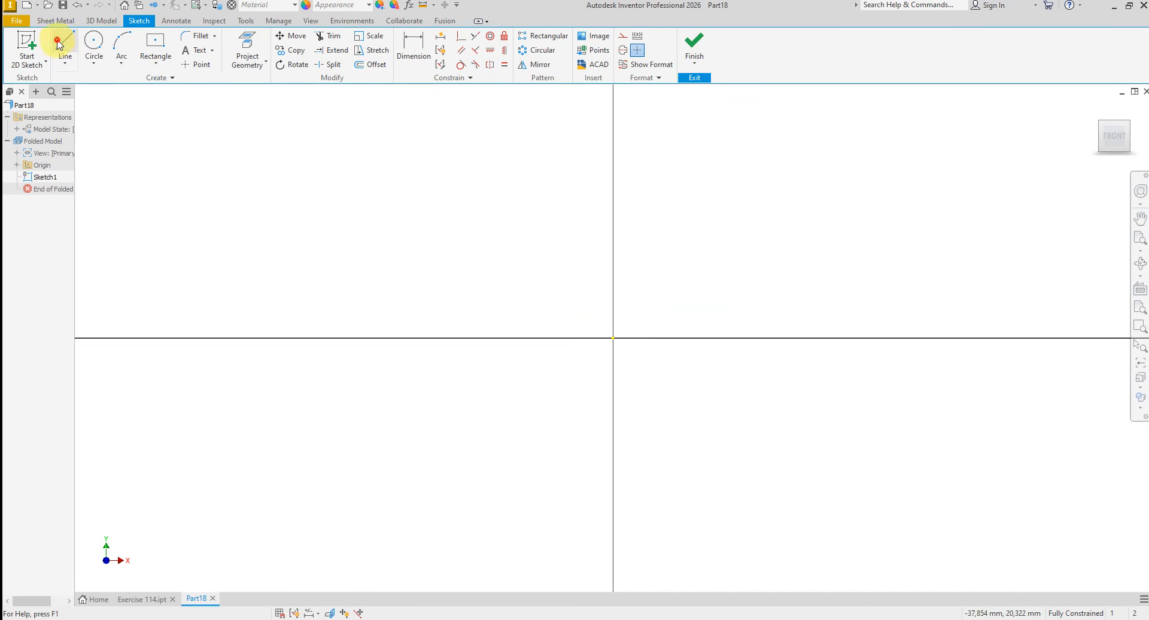
pyautogui.click(614, 338)
pyautogui.scroll(2, 542, 520)
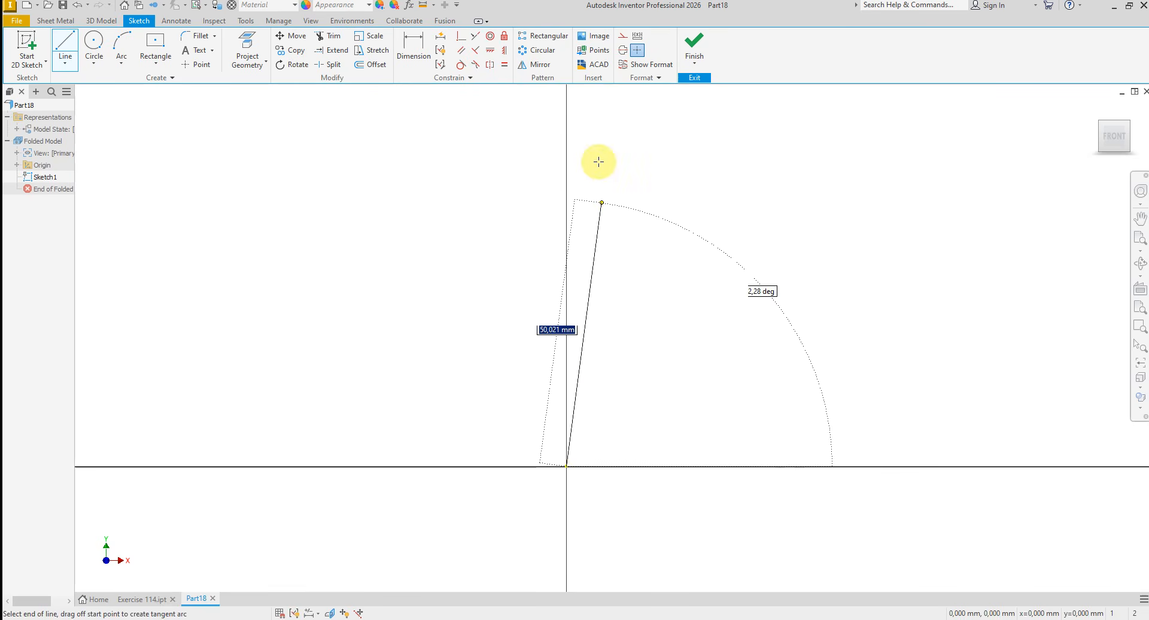
pyautogui.click(567, 114)
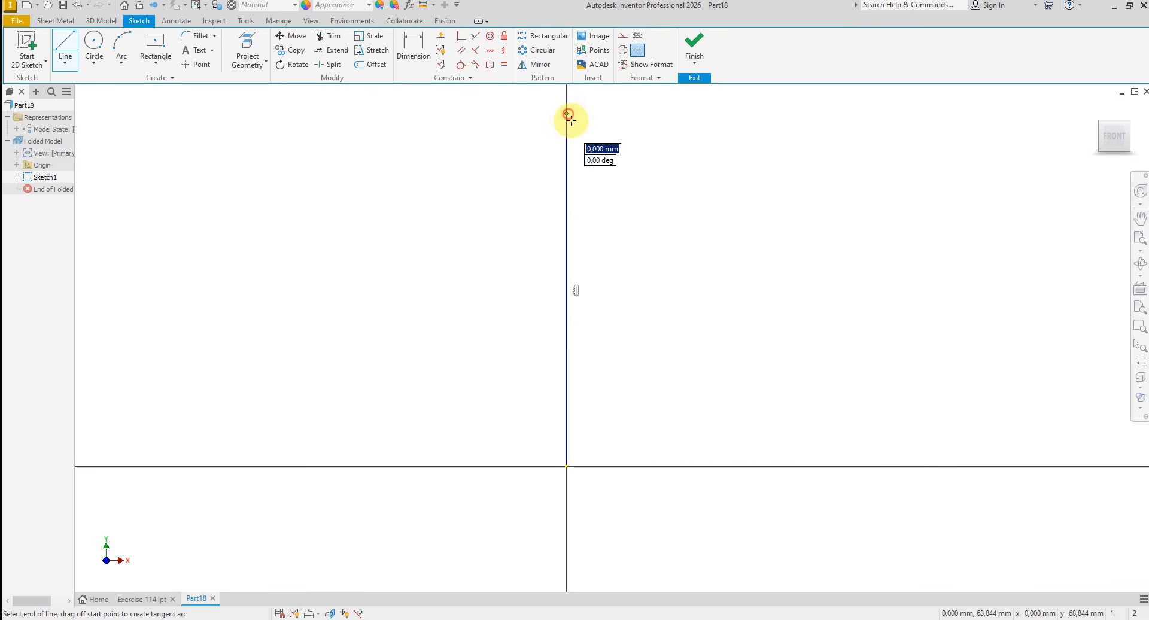
pyautogui.rightClick(734, 251)
pyautogui.click(736, 223)
# - Sketch a horizontal line about 146 mm long from the origin toward negative X
pyautogui.scroll(3, 741, 283)
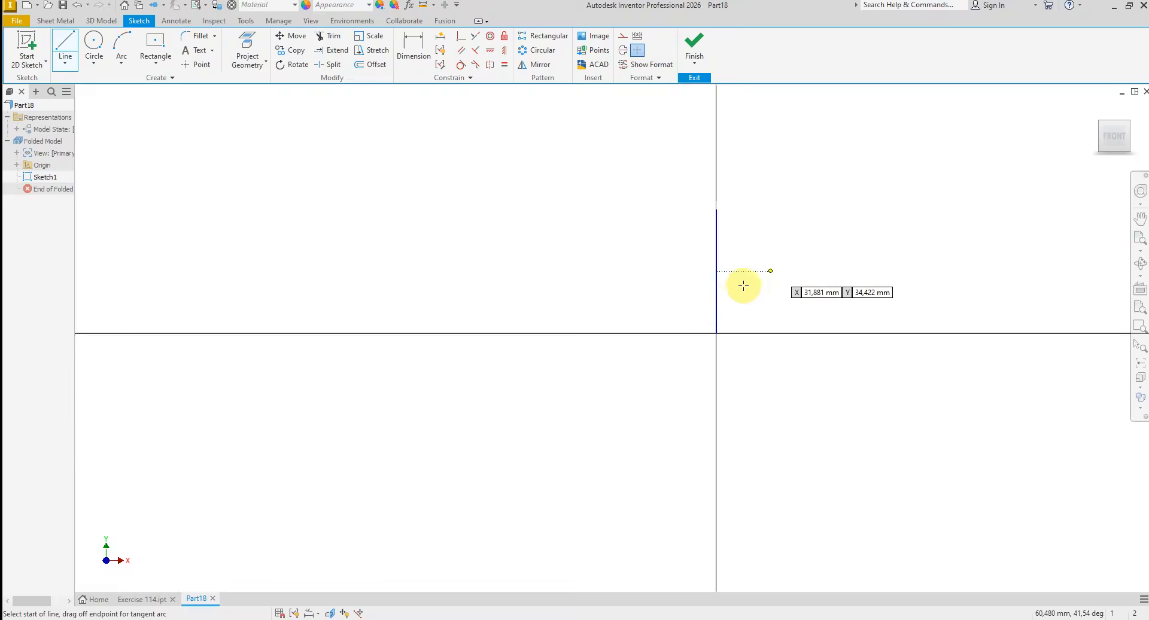
pyautogui.click(715, 335)
pyautogui.click(457, 333)
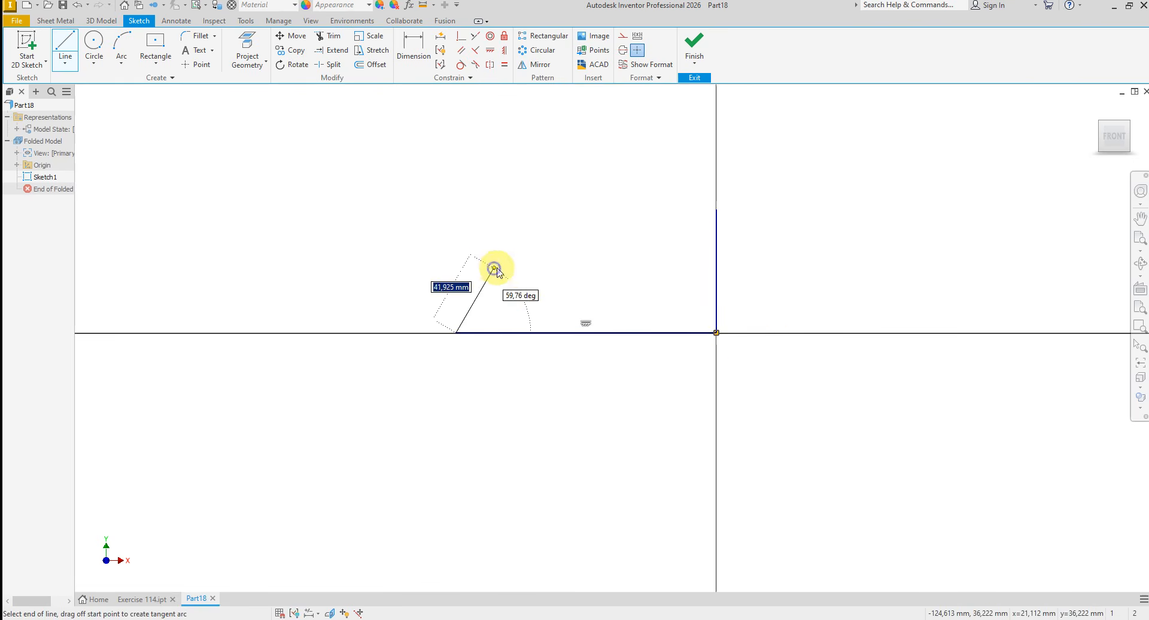
pyautogui.rightClick(494, 268)
pyautogui.click(541, 271)
# - Dimension the horizontal line to 480 mm and the vertical line to 300 mm
pyautogui.click(413, 51)
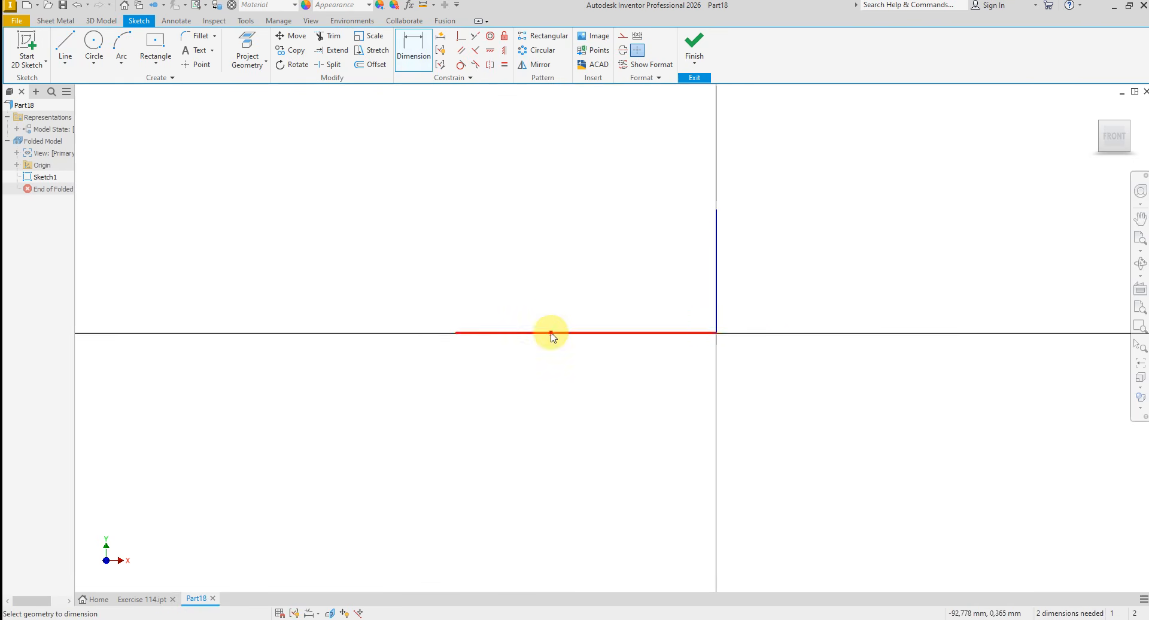
pyautogui.click(551, 333)
pyautogui.click(577, 376)
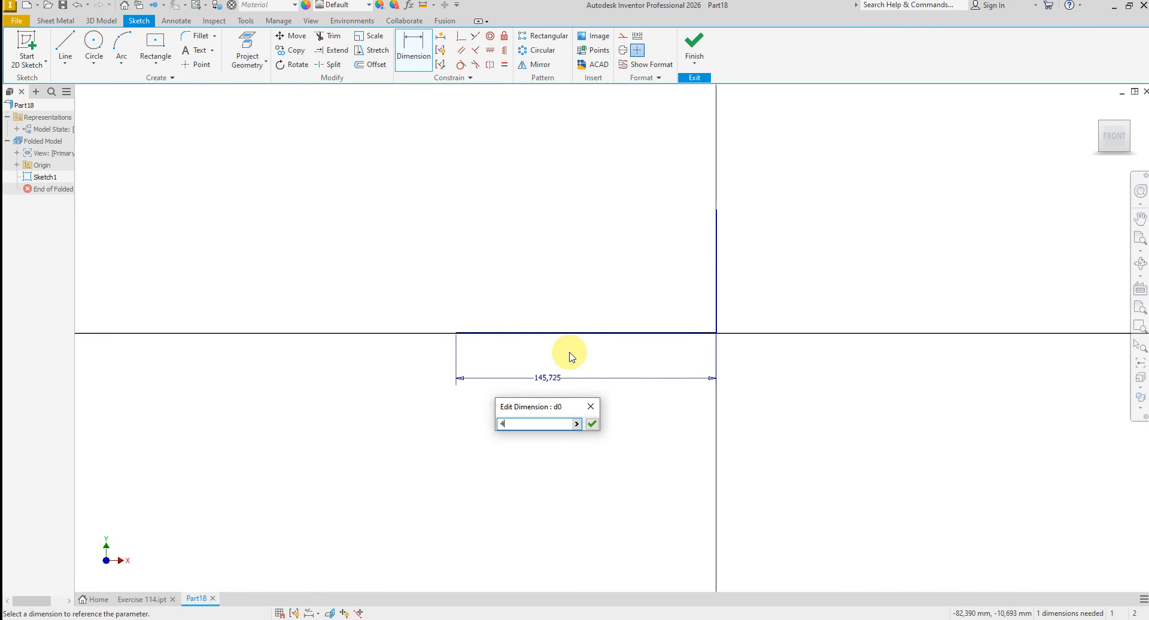
pyautogui.press('Return')
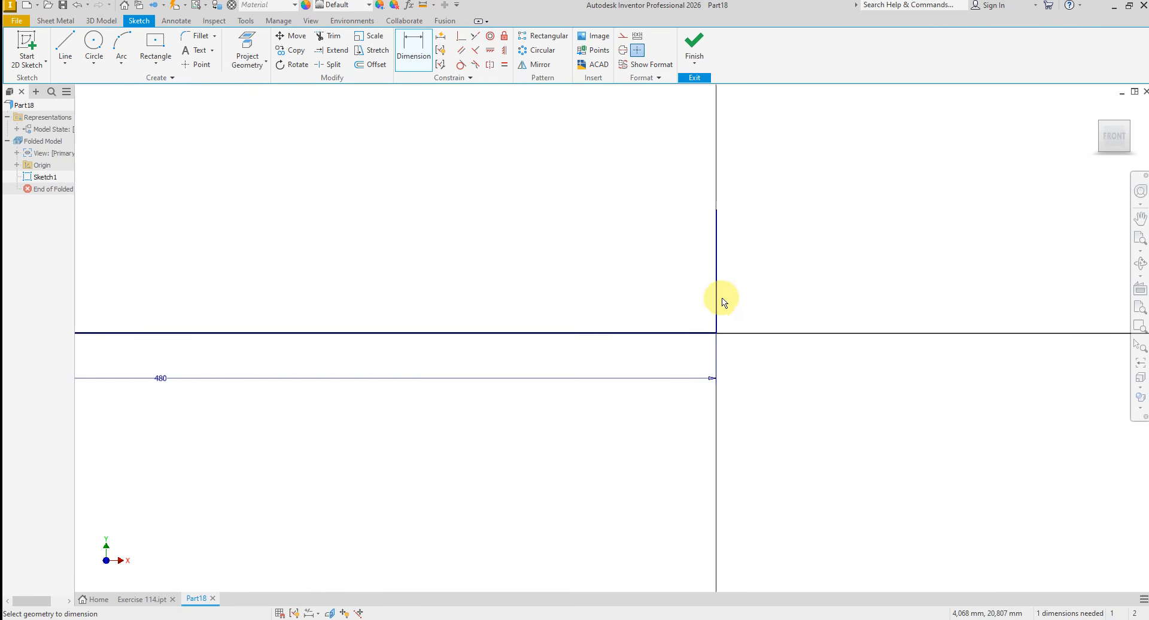
pyautogui.click(720, 303)
pyautogui.click(748, 298)
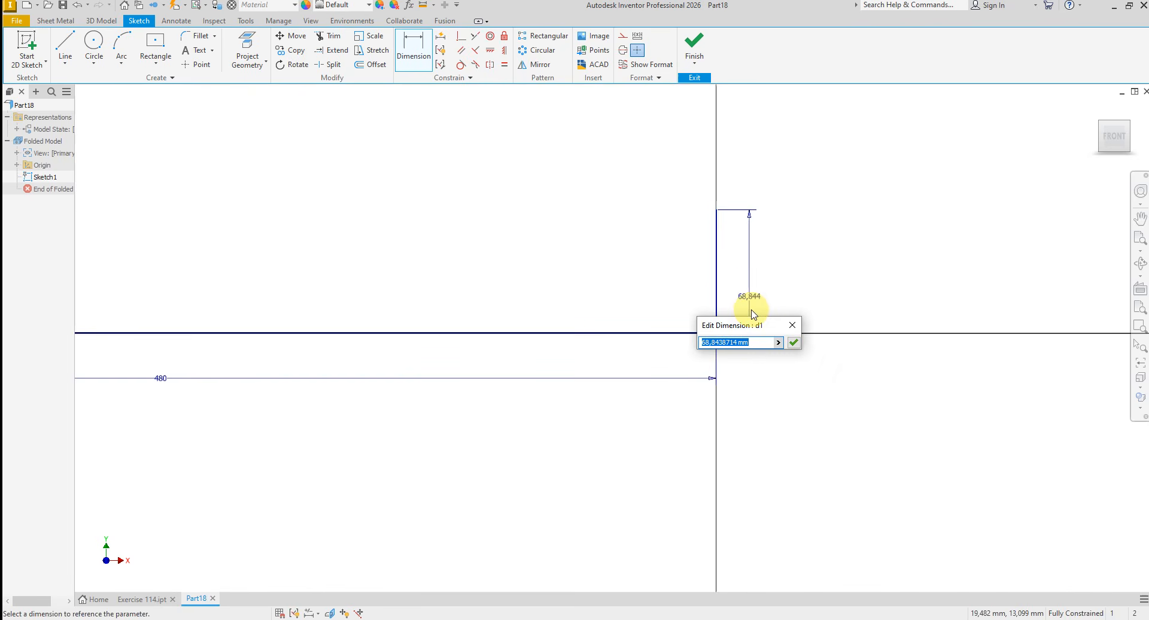
pyautogui.press('Return')
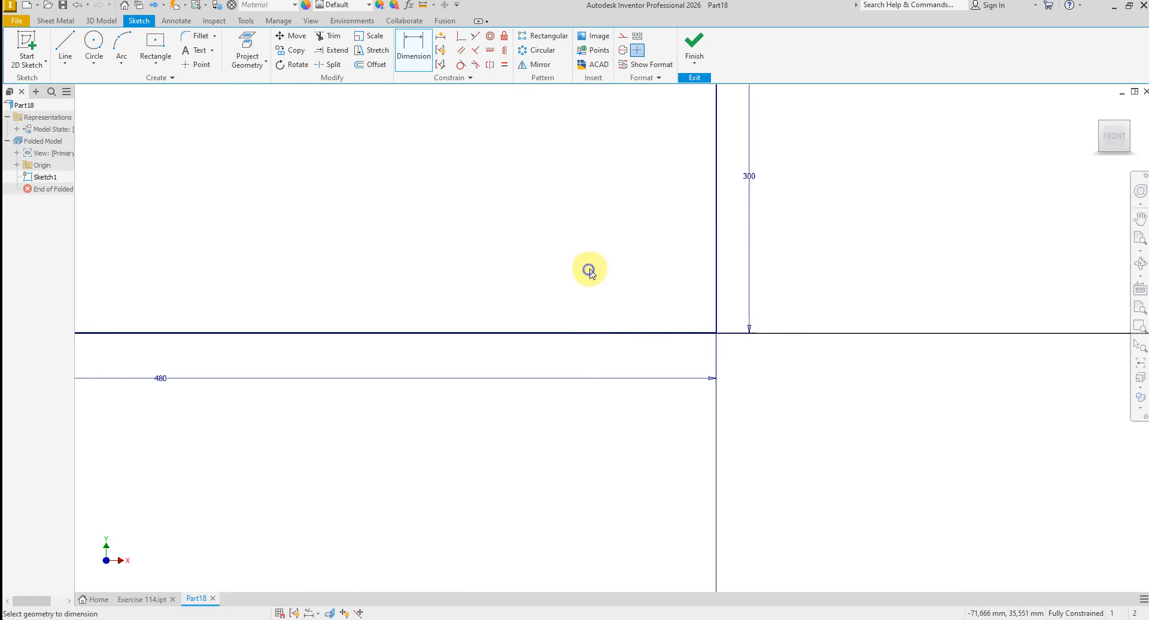
pyautogui.rightClick(590, 270)
pyautogui.click(636, 270)
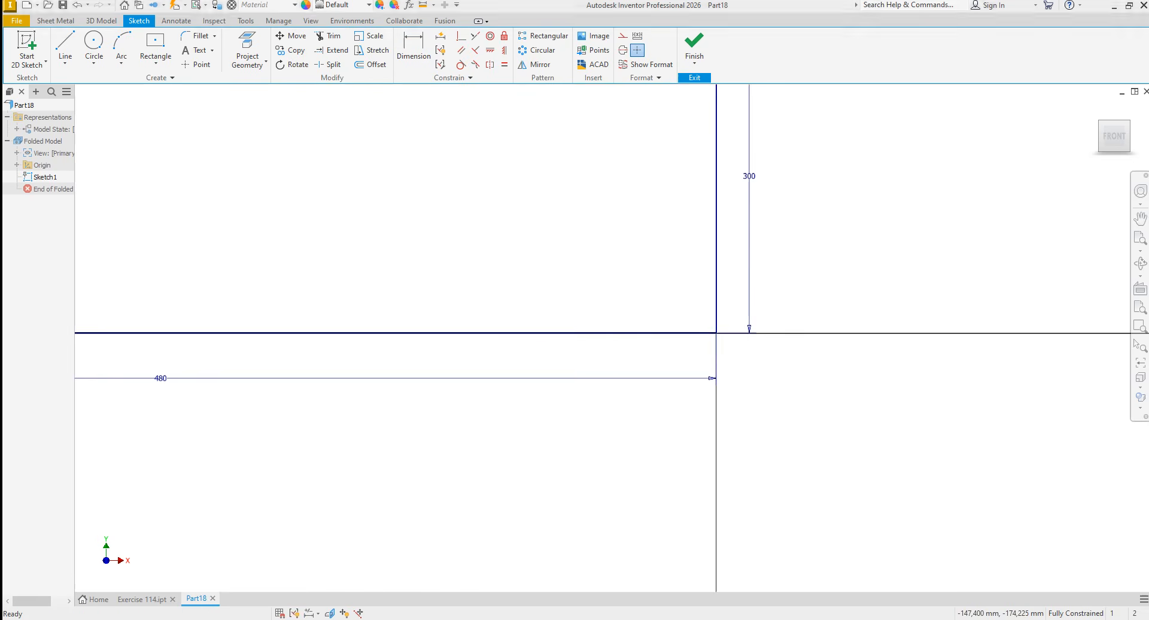
# - Check the bend radius in the exercise drawing, round the corner between the two lines with a 75 mm fillet, and finish the sketch
pyautogui.hotkey('alt', 'Tab')
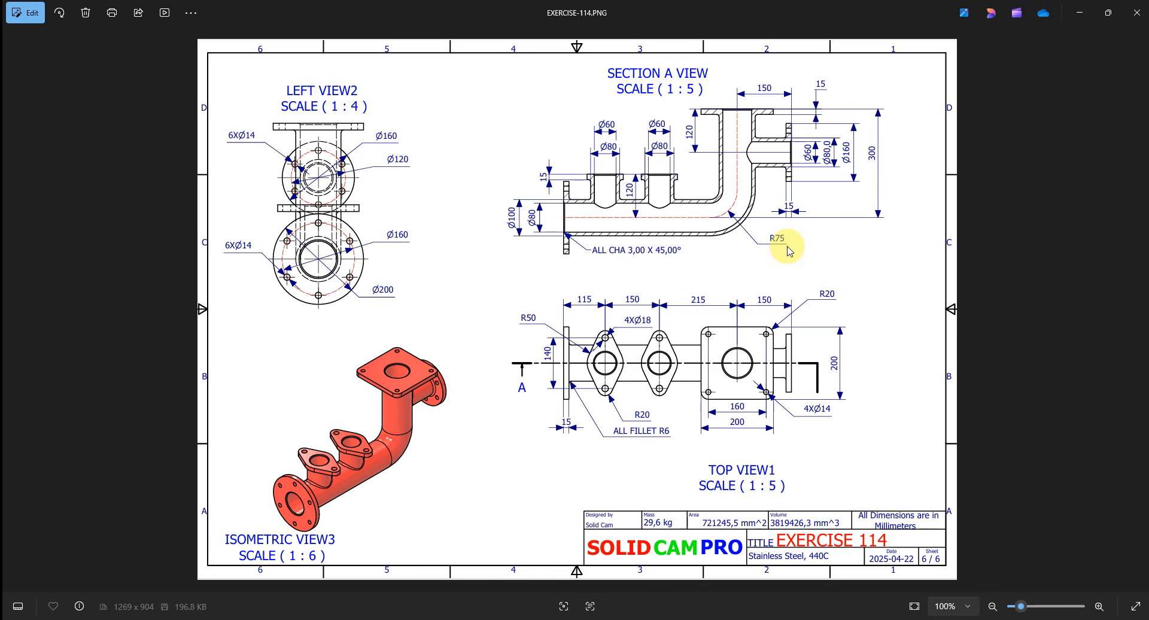
pyautogui.hotkey('alt', 'Tab')
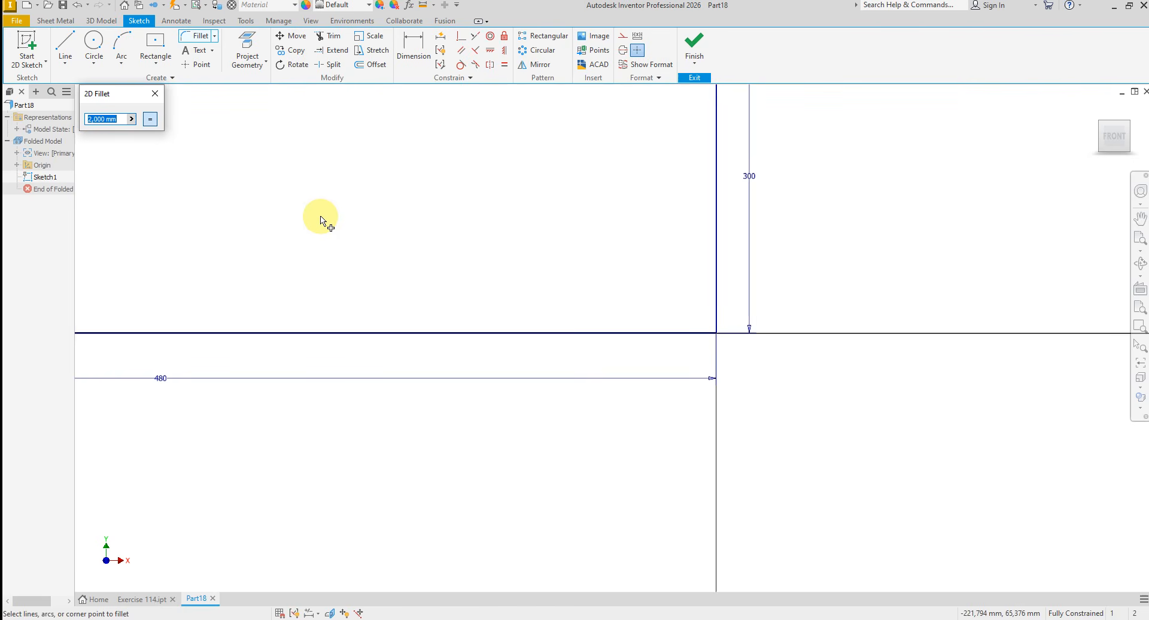
pyautogui.write('5')
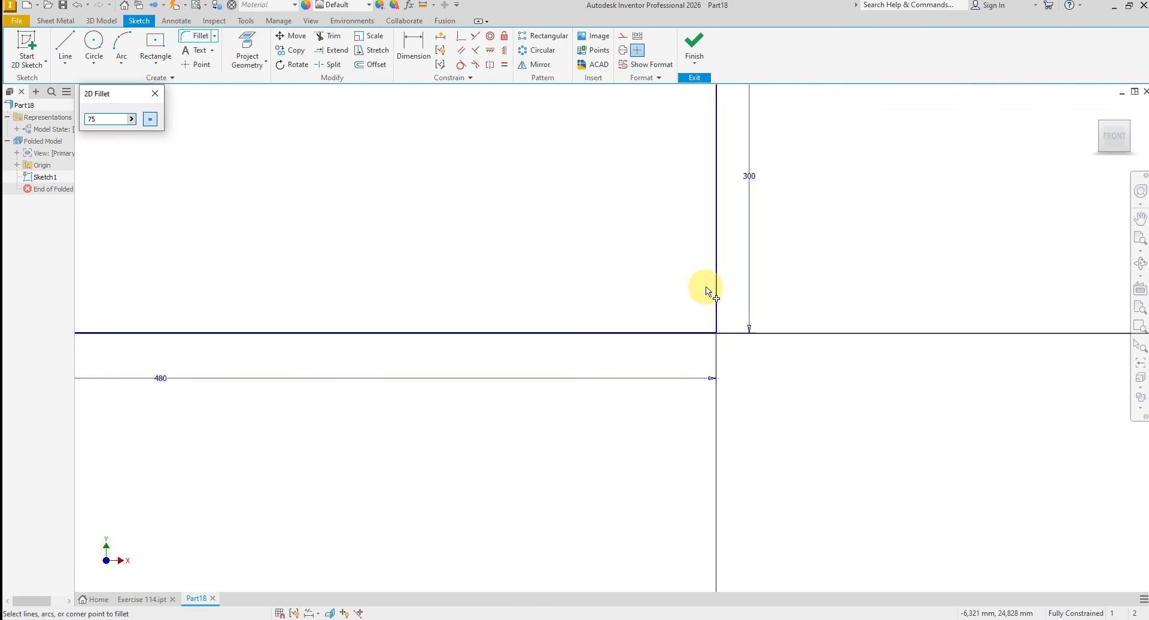
pyautogui.click(718, 272)
pyautogui.click(648, 333)
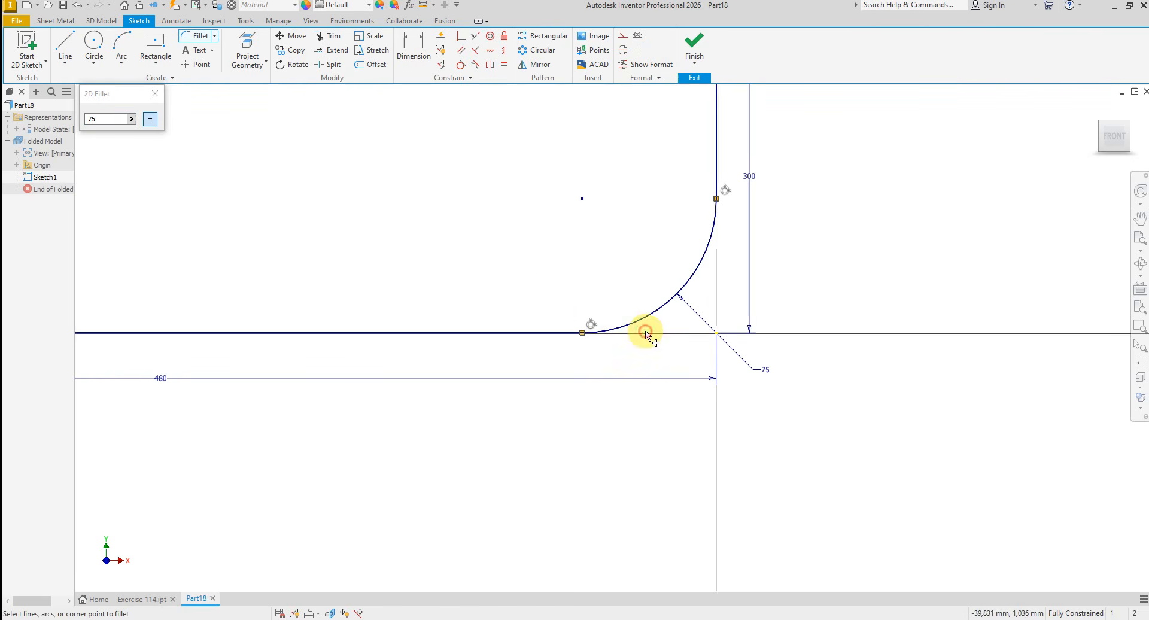
pyautogui.rightClick(452, 285)
pyautogui.click(507, 286)
pyautogui.scroll(-5, 593, 506)
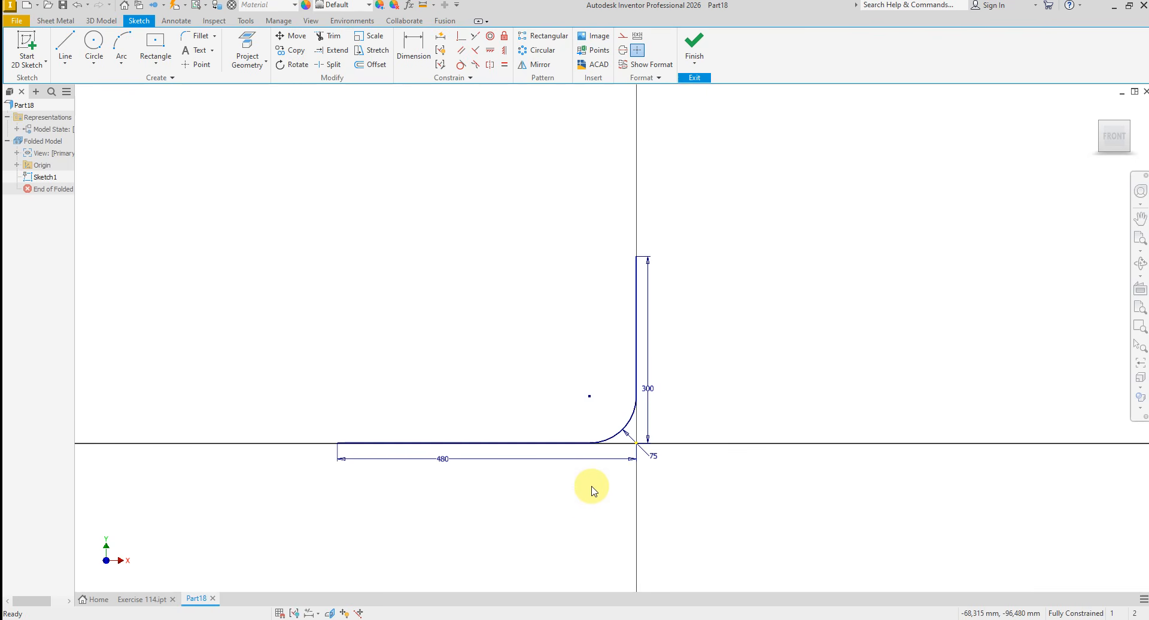
pyautogui.click(694, 45)
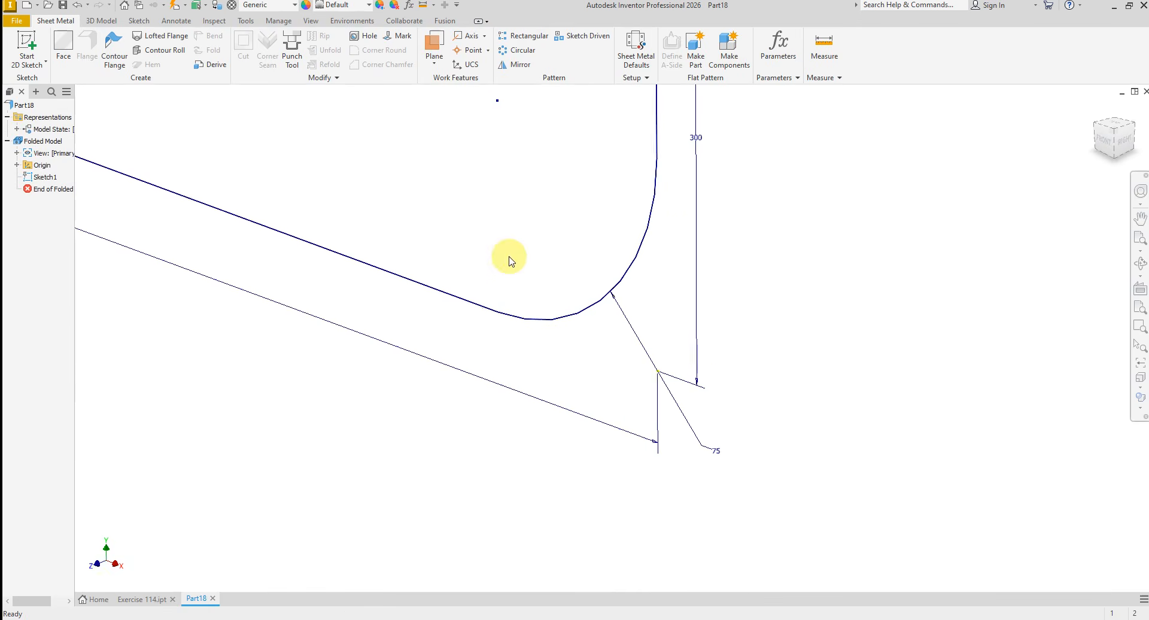
# - Create a work plane perpendicular to the 480 mm line at its free end
pyautogui.click(430, 41)
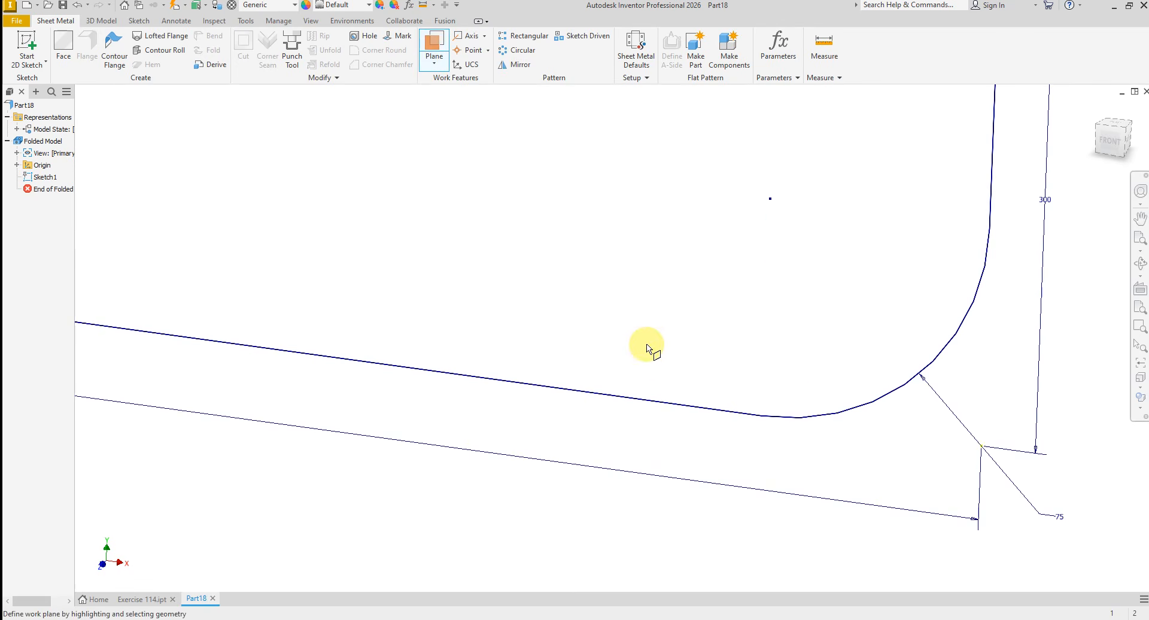
pyautogui.scroll(-5, 646, 346)
pyautogui.scroll(2, 408, 371)
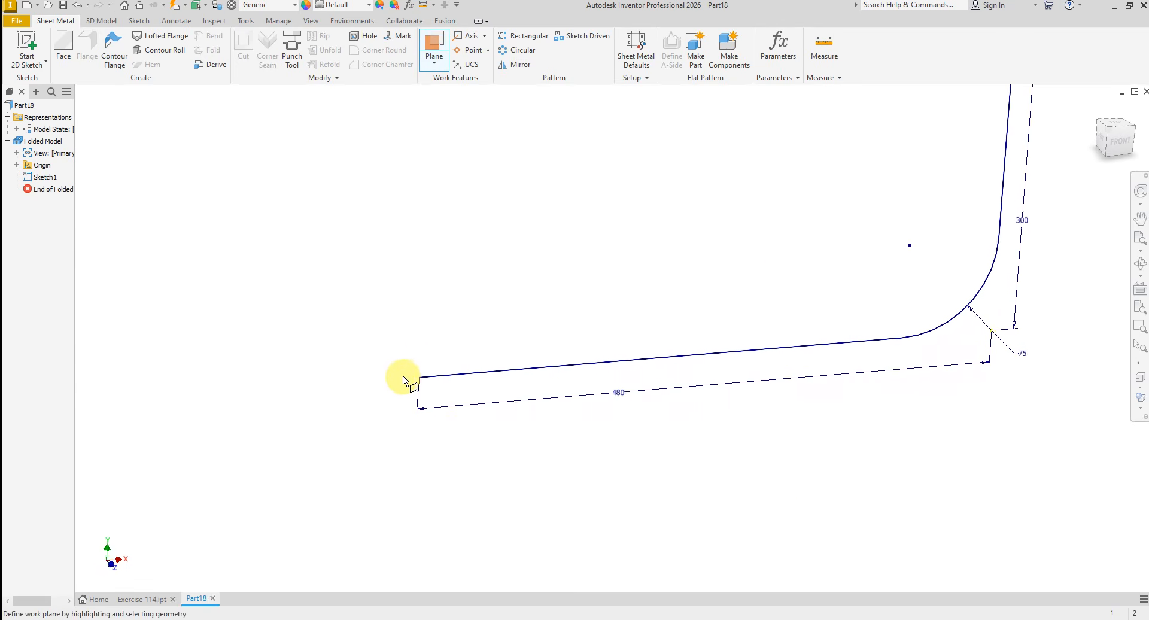
pyautogui.click(456, 376)
pyautogui.scroll(3, 444, 383)
pyautogui.moveTo(445, 384)
pyautogui.keyDown('shift'); pyautogui.mouseDown(button='middle')
pyautogui.moveTo(477, 403)
pyautogui.moveTo(444, 375)
pyautogui.mouseUp(button='middle'); pyautogui.keyUp('shift')
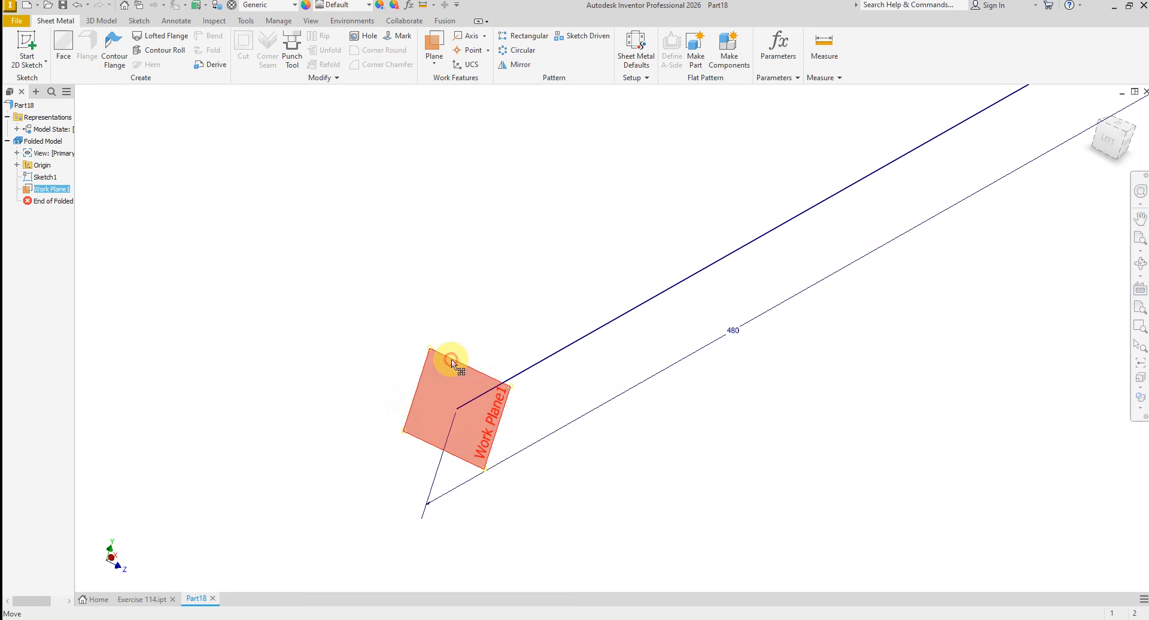
# - Start a sketch on the new work plane and draw two concentric circles centred on the path's end, the inner about 65 mm in diameter
pyautogui.click(473, 358)
pyautogui.click(467, 353)
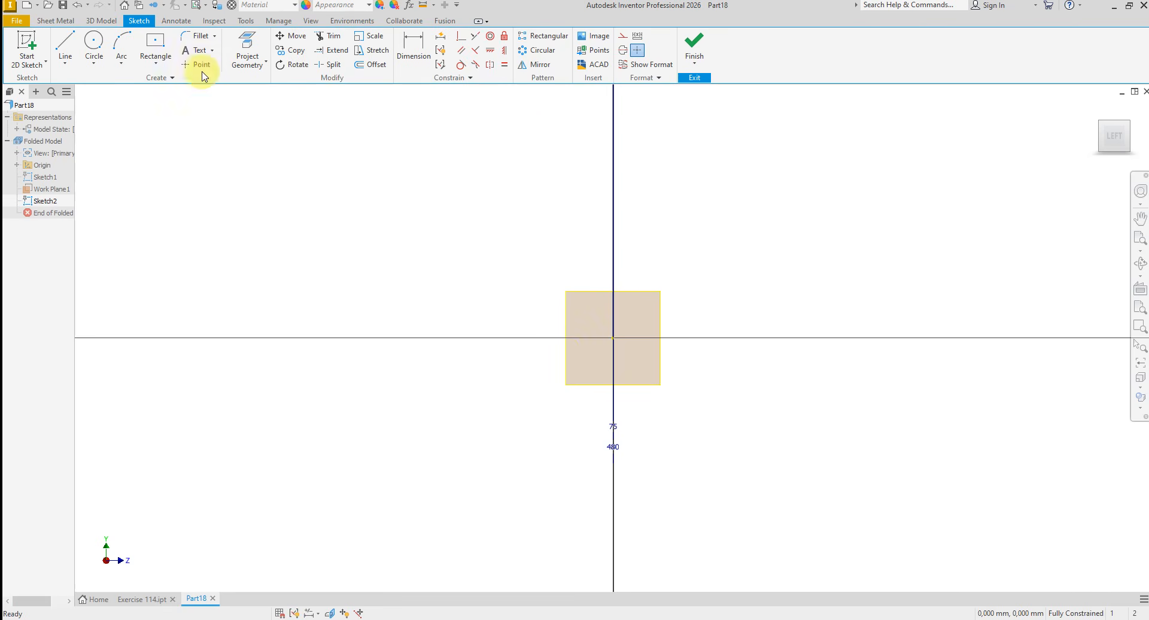
pyautogui.click(93, 40)
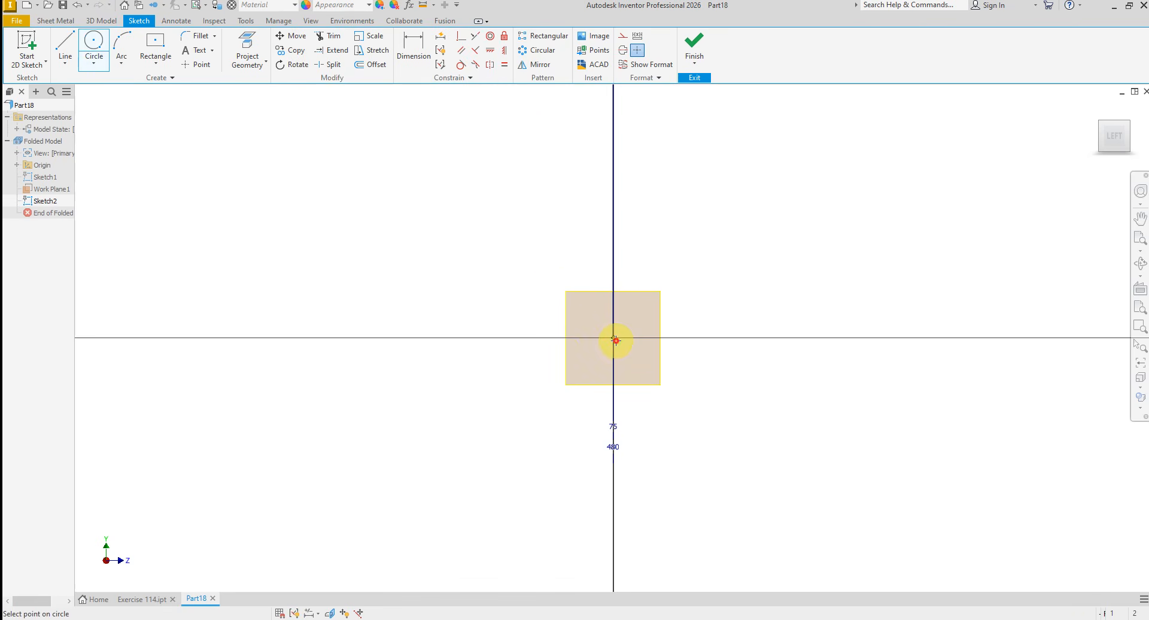
pyautogui.click(741, 290)
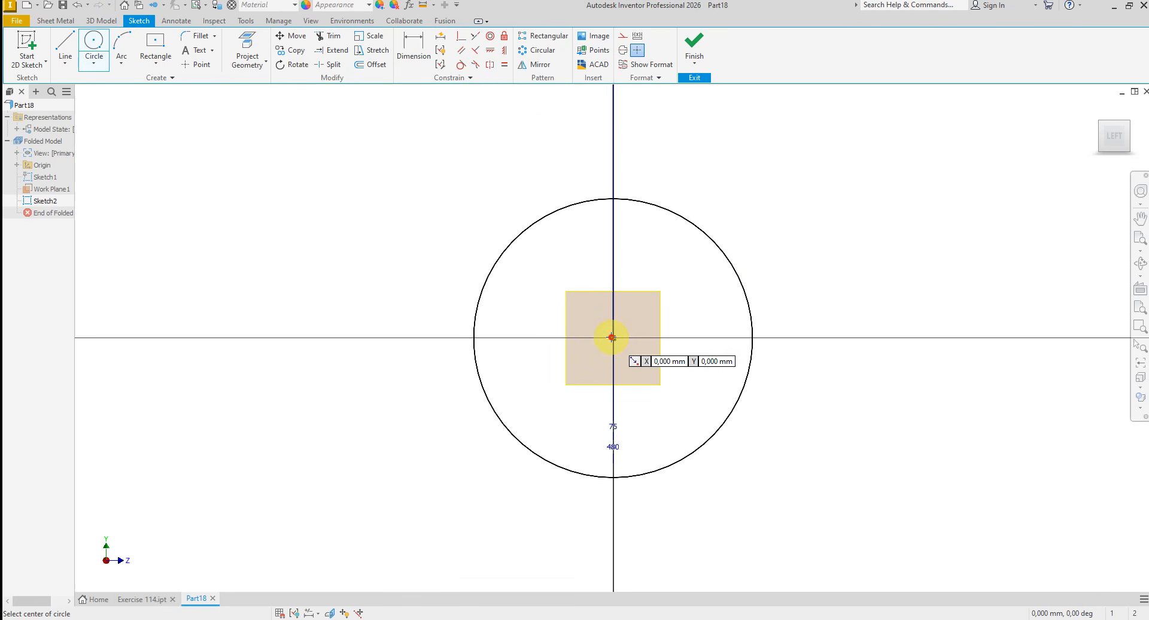
pyautogui.click(612, 337)
pyautogui.click(765, 249)
pyautogui.rightClick(826, 258)
pyautogui.click(865, 261)
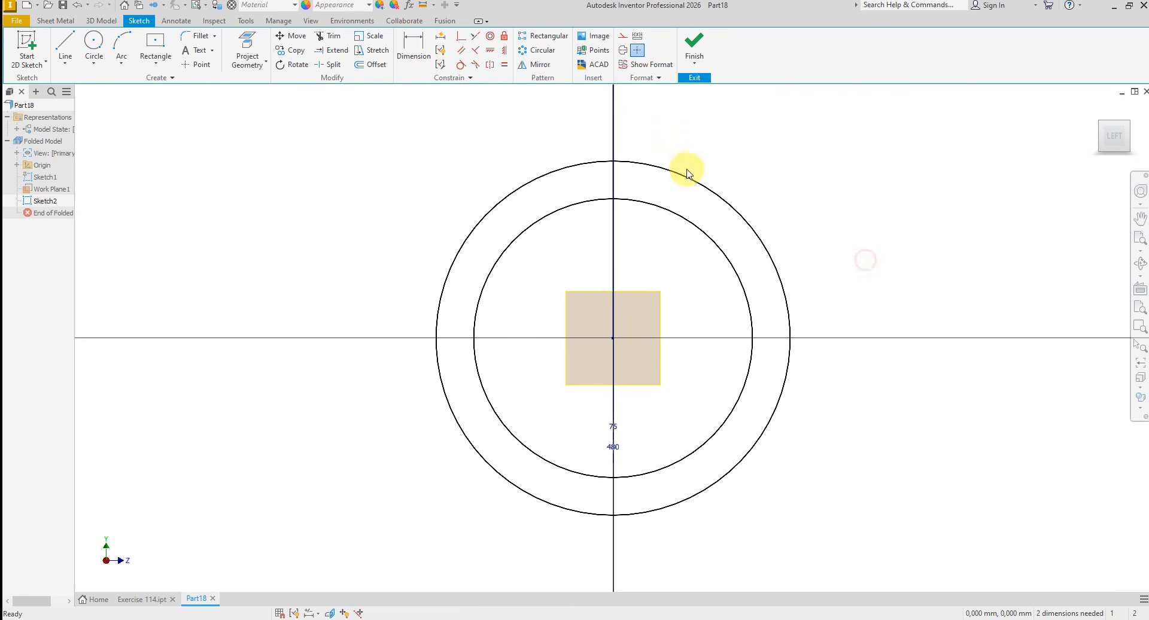
# - Dimension the inner circle to 80 mm and the outer circle to 100 mm in diameter, and finish the sketch
pyautogui.click(413, 49)
pyautogui.click(500, 260)
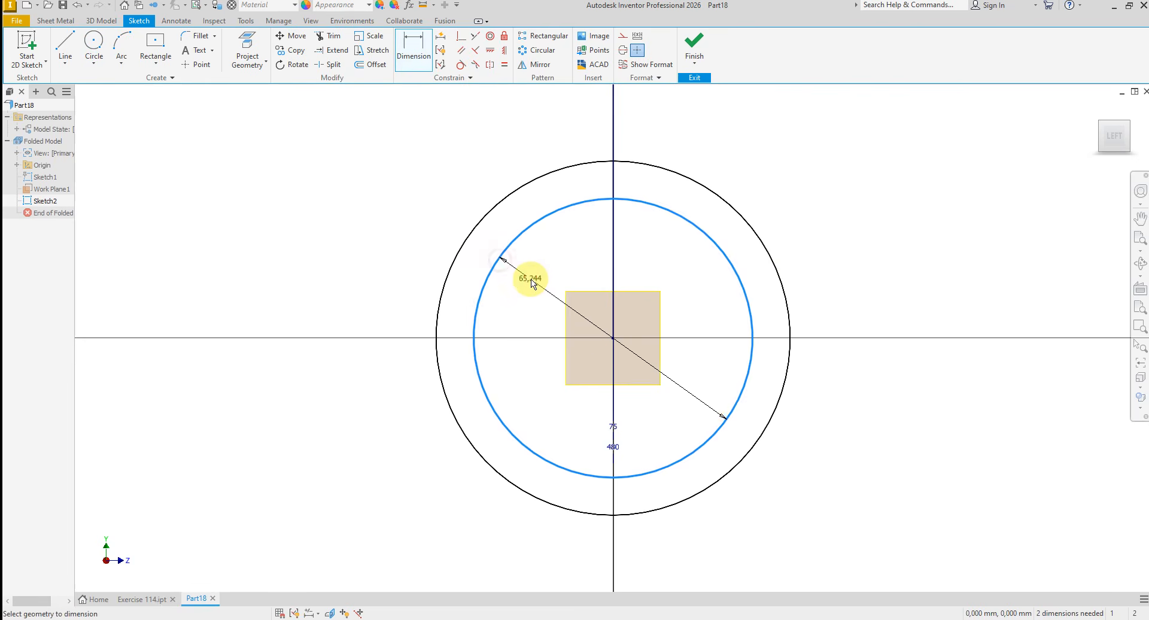
pyautogui.click(532, 282)
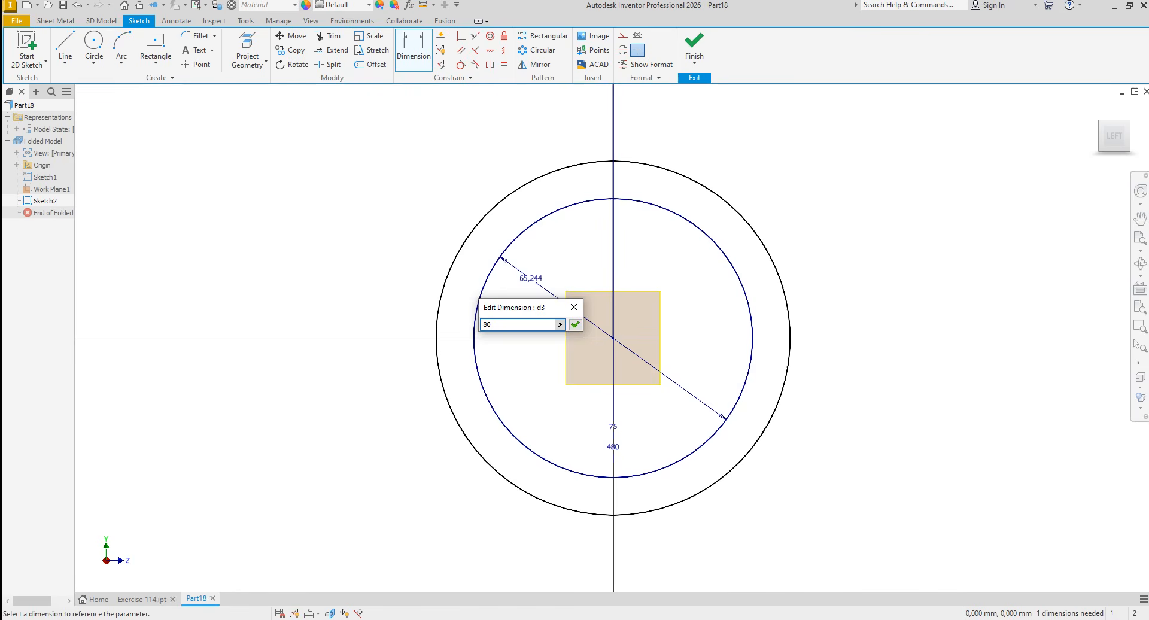
pyautogui.press('Return')
pyautogui.click(399, 310)
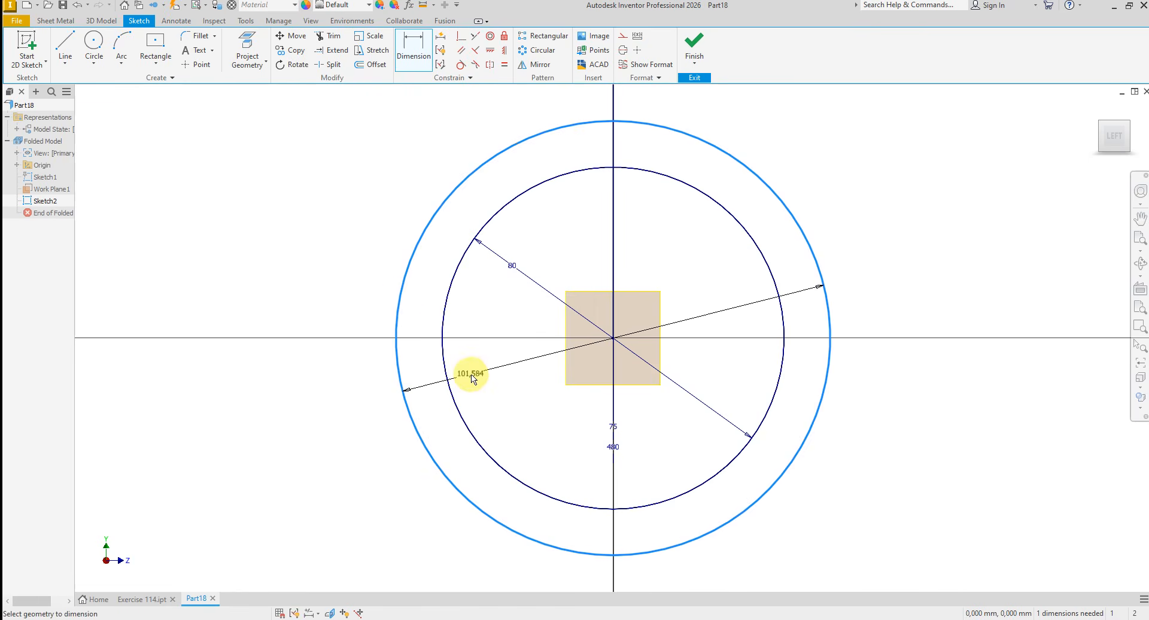
pyautogui.click(473, 376)
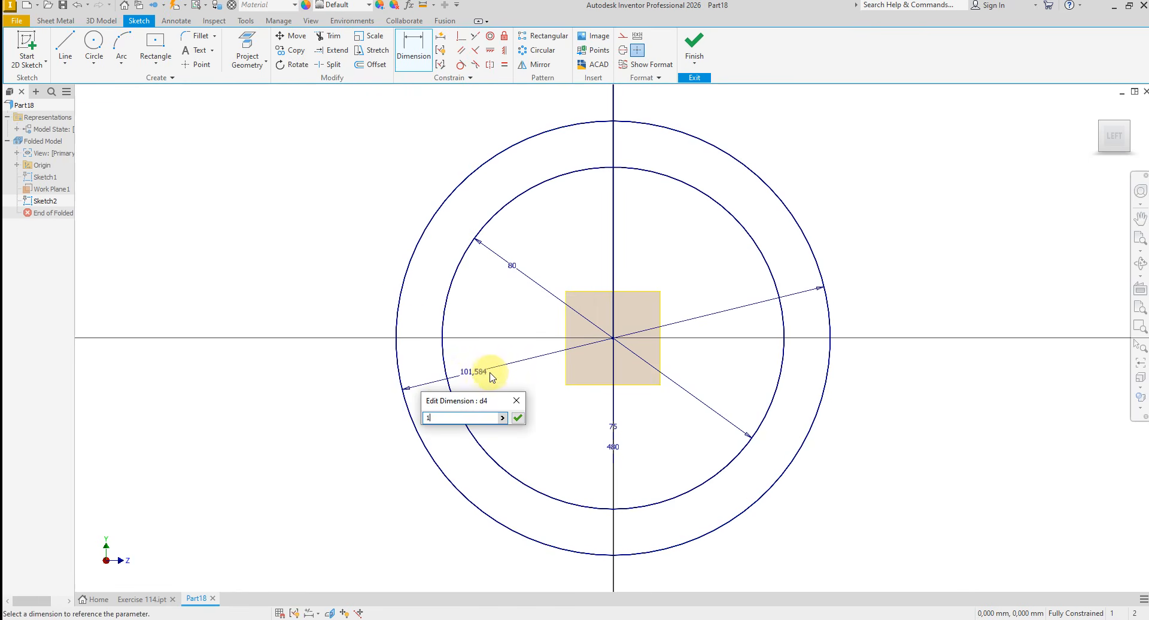
pyautogui.press('Return')
pyautogui.rightClick(324, 282)
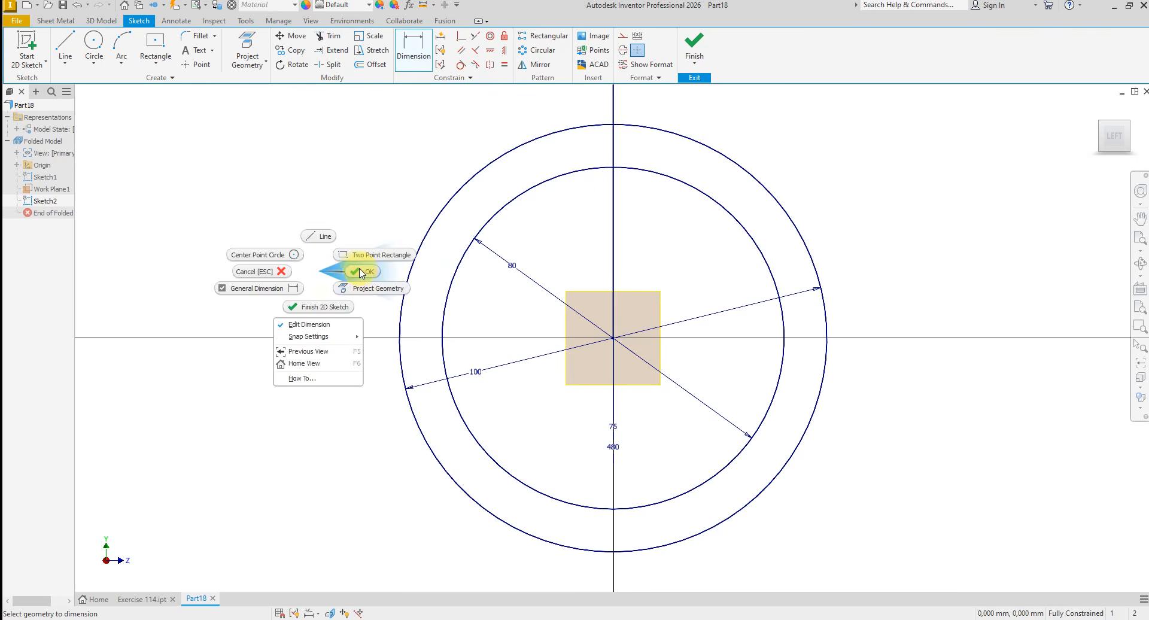
pyautogui.click(356, 266)
pyautogui.click(698, 45)
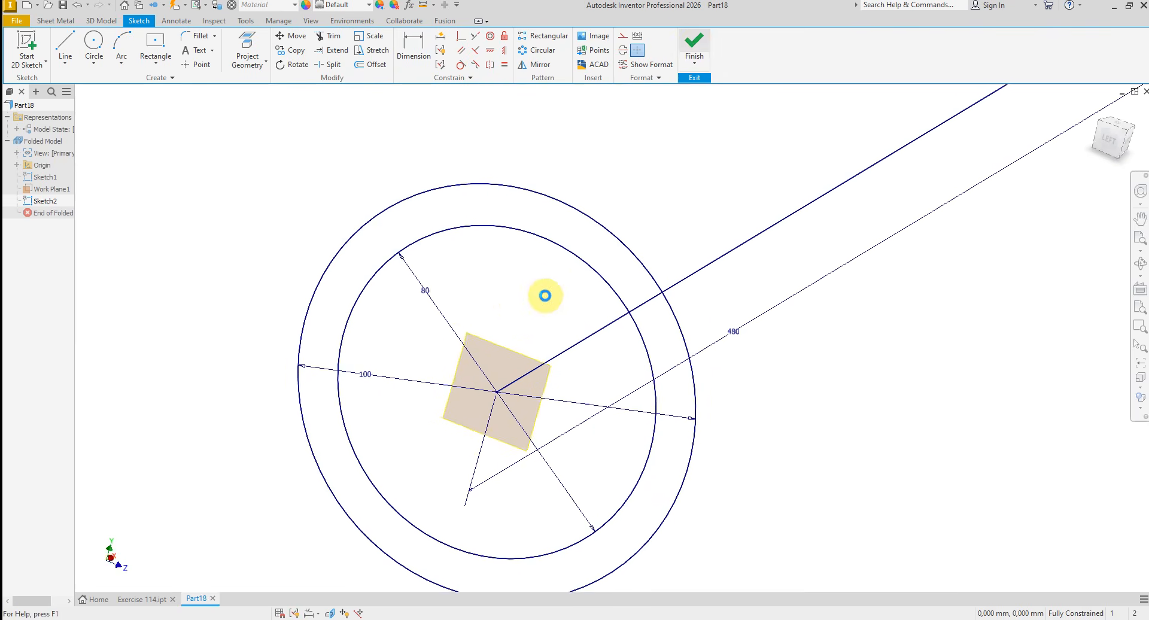
# - Hide the work plane at the free end of the 480 mm line
pyautogui.click(446, 369)
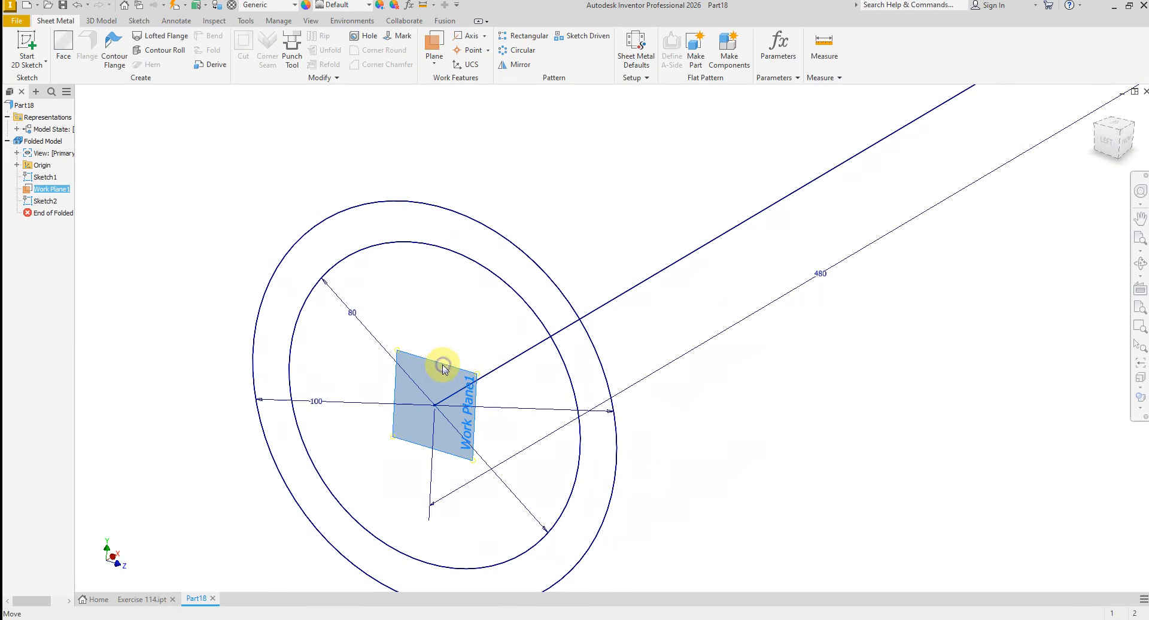
pyautogui.rightClick(443, 366)
pyautogui.click(465, 385)
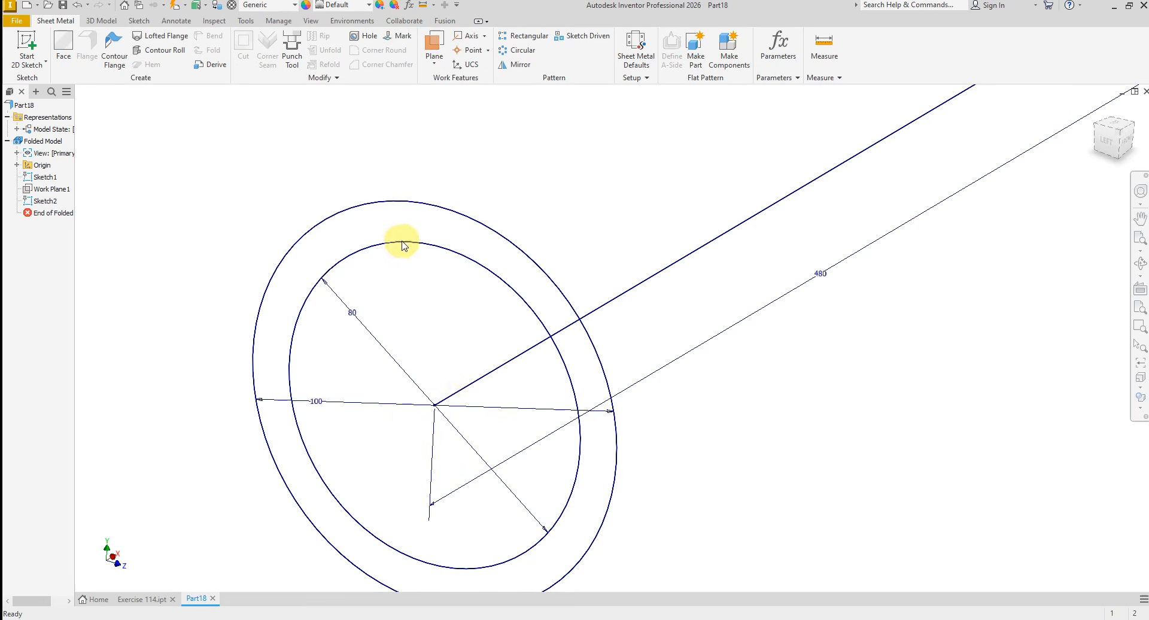
# - Sweep the ring between the two circles along the filleted path to form the bent tube
pyautogui.scroll(5, 303, 259)
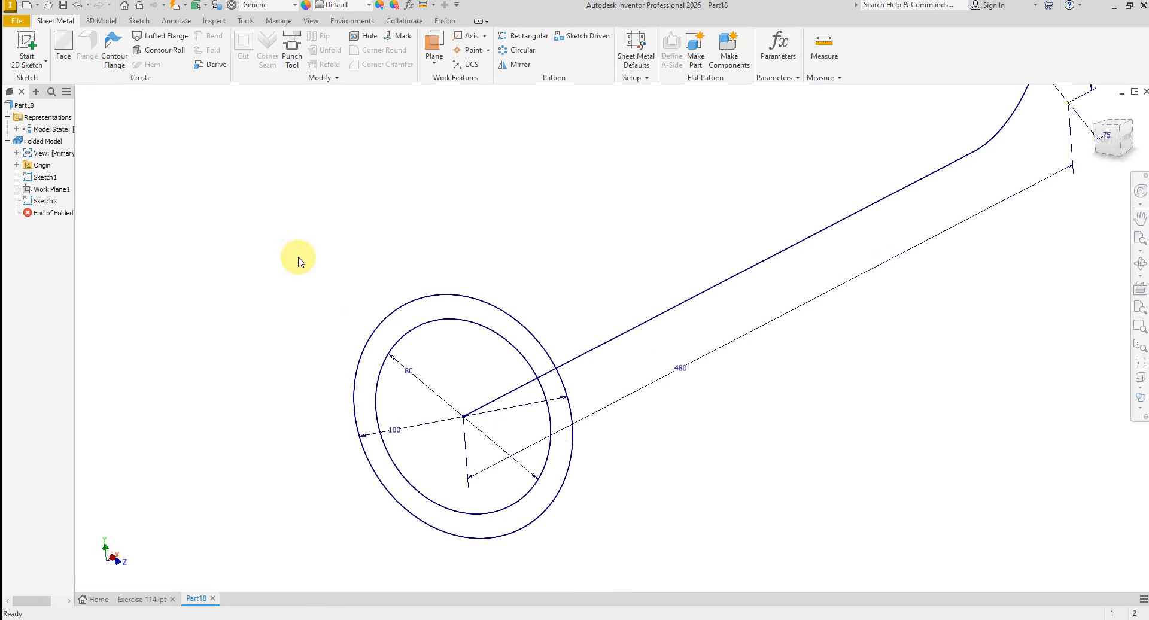
pyautogui.click(91, 22)
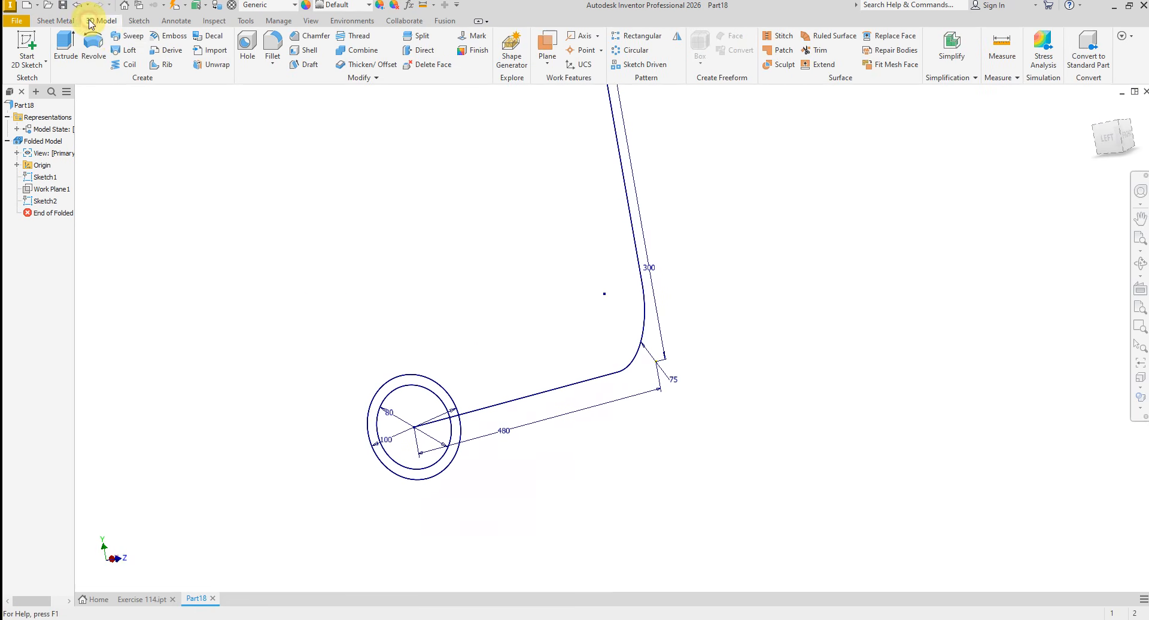
pyautogui.click(127, 36)
pyautogui.scroll(-3, 334, 295)
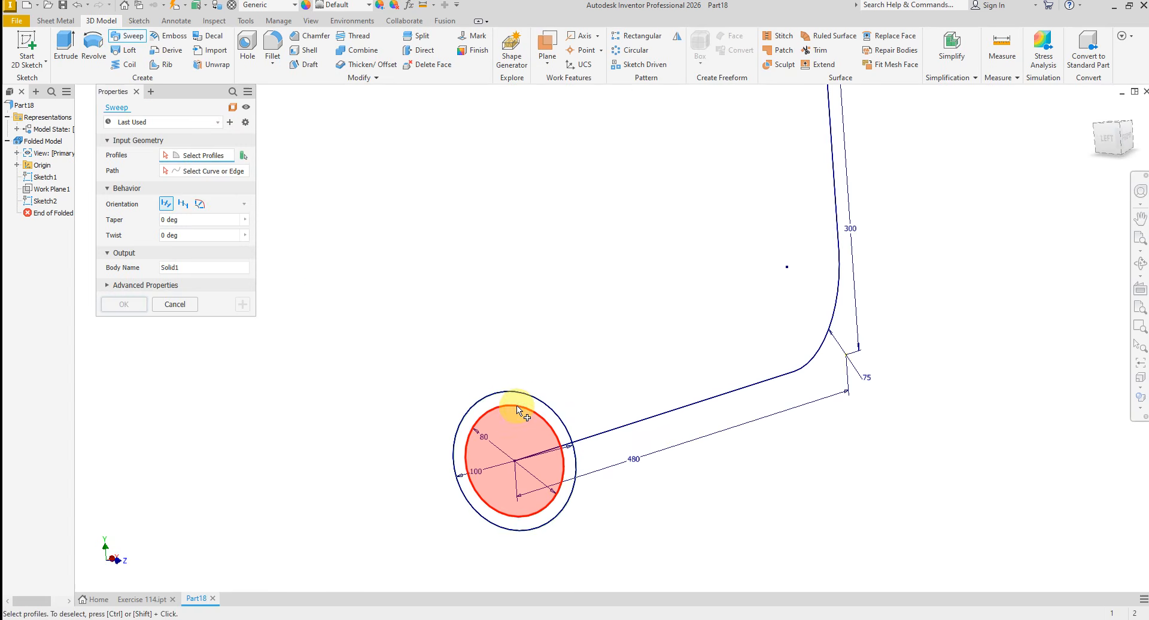
pyautogui.click(518, 406)
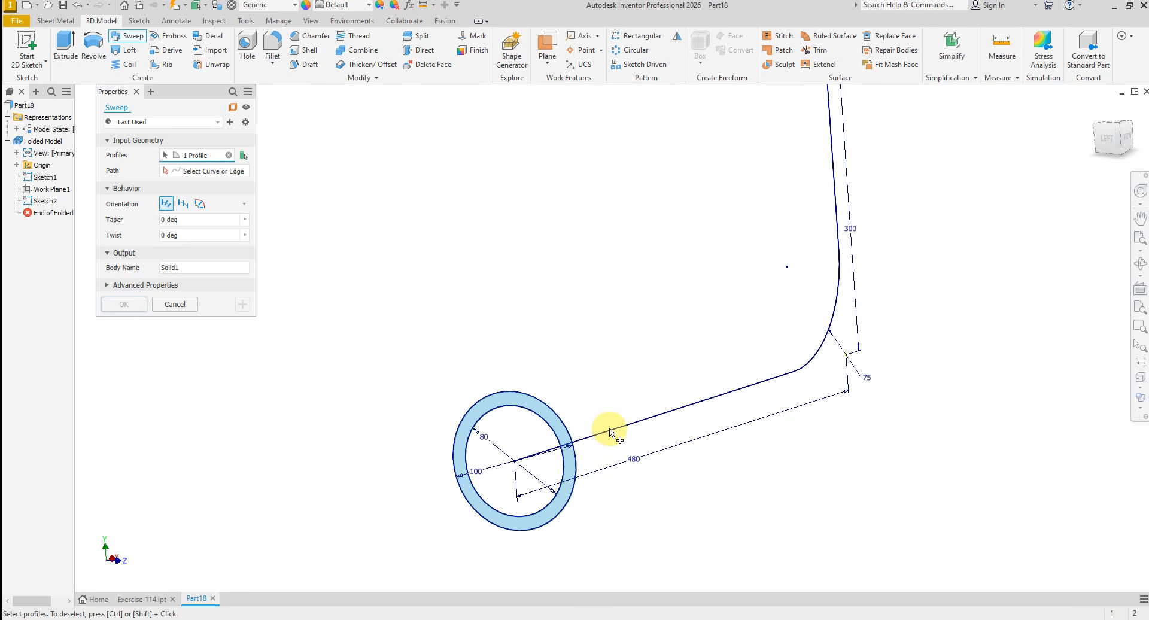
pyautogui.click(199, 171)
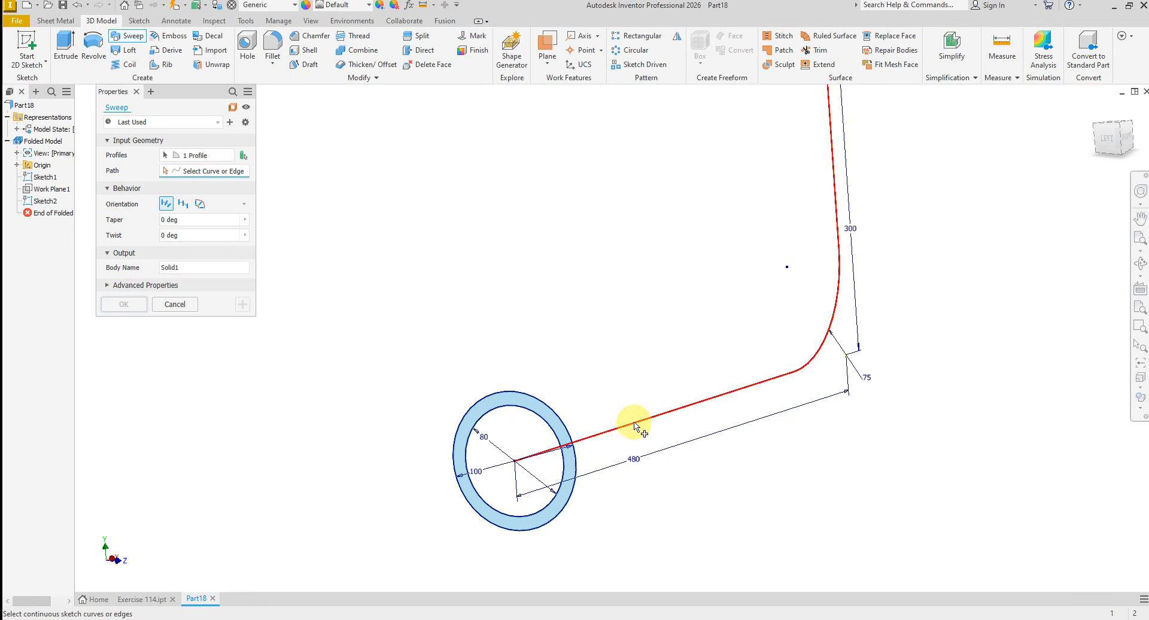
pyautogui.click(636, 426)
pyautogui.click(126, 305)
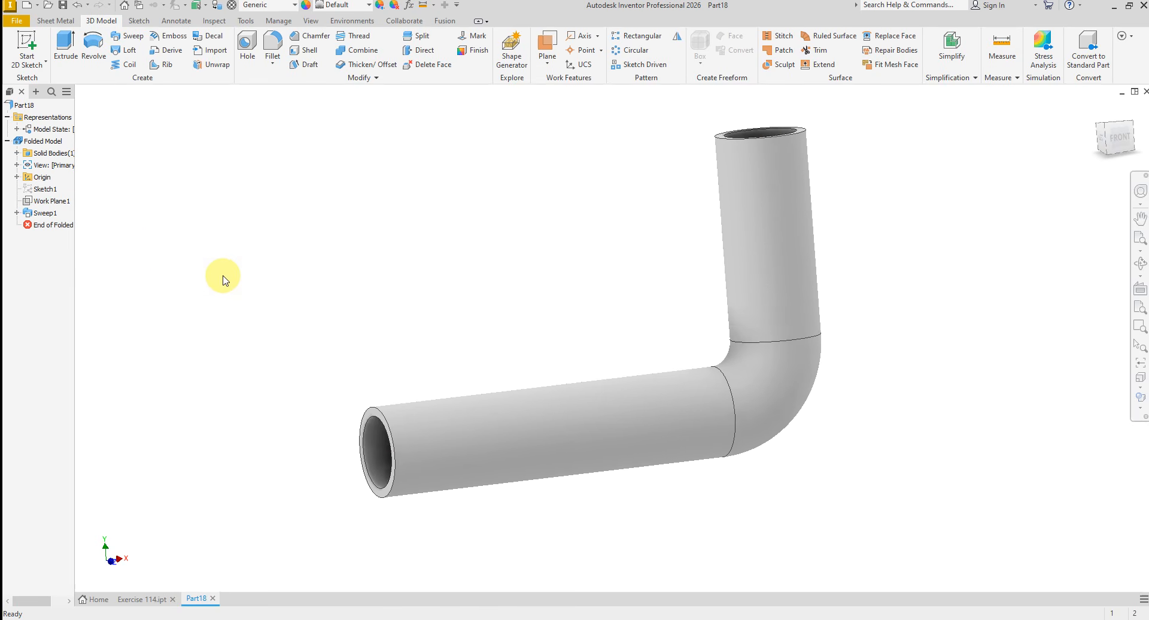
# - Start a sketch on the XY plane and slice the graphics to show the tube's section
pyautogui.click(16, 177)
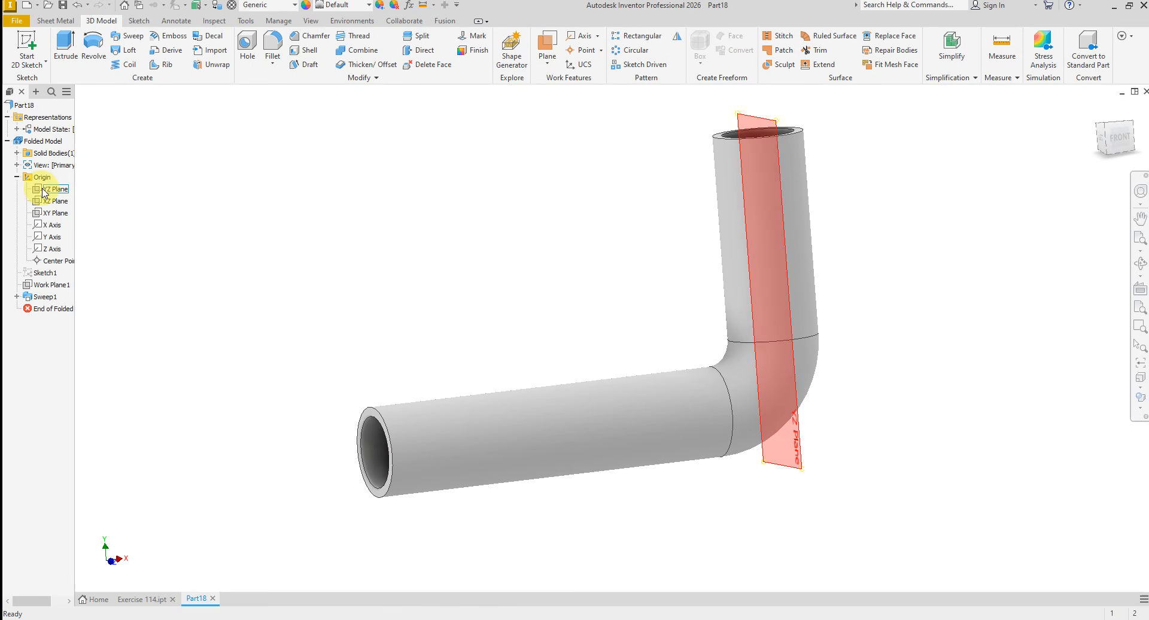
pyautogui.rightClick(56, 214)
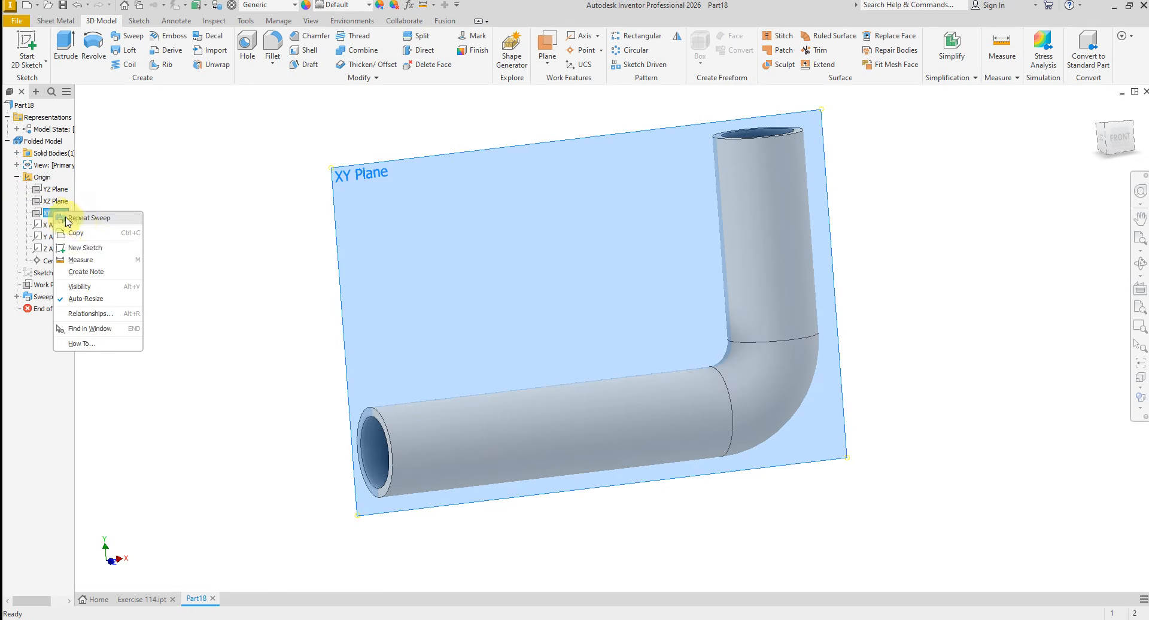
pyautogui.click(57, 226)
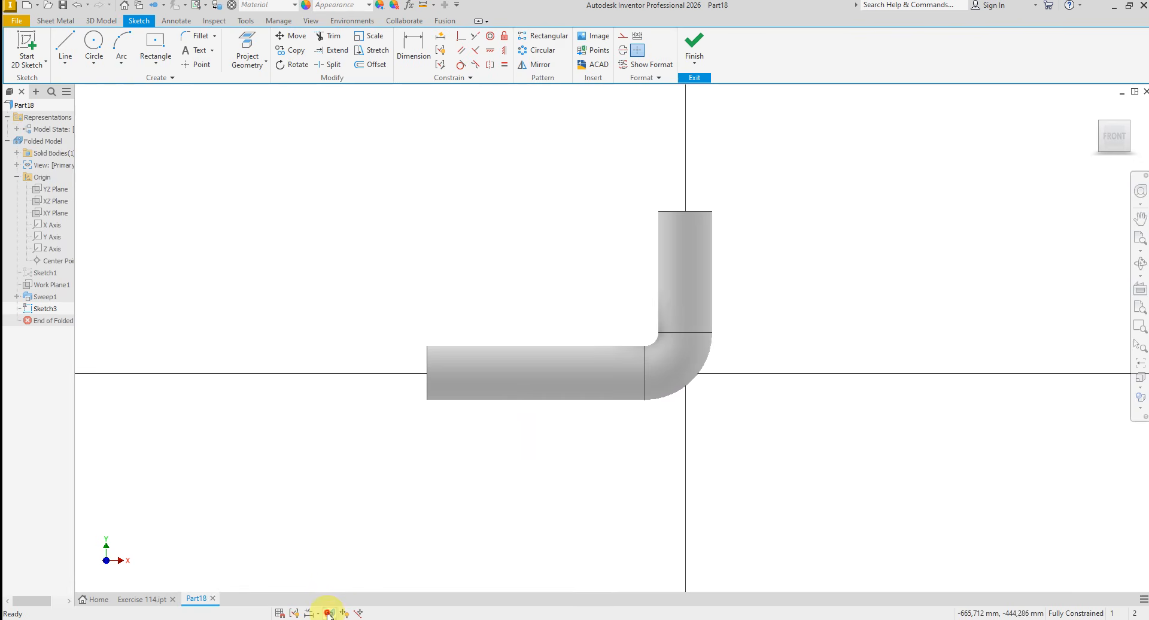
pyautogui.click(329, 613)
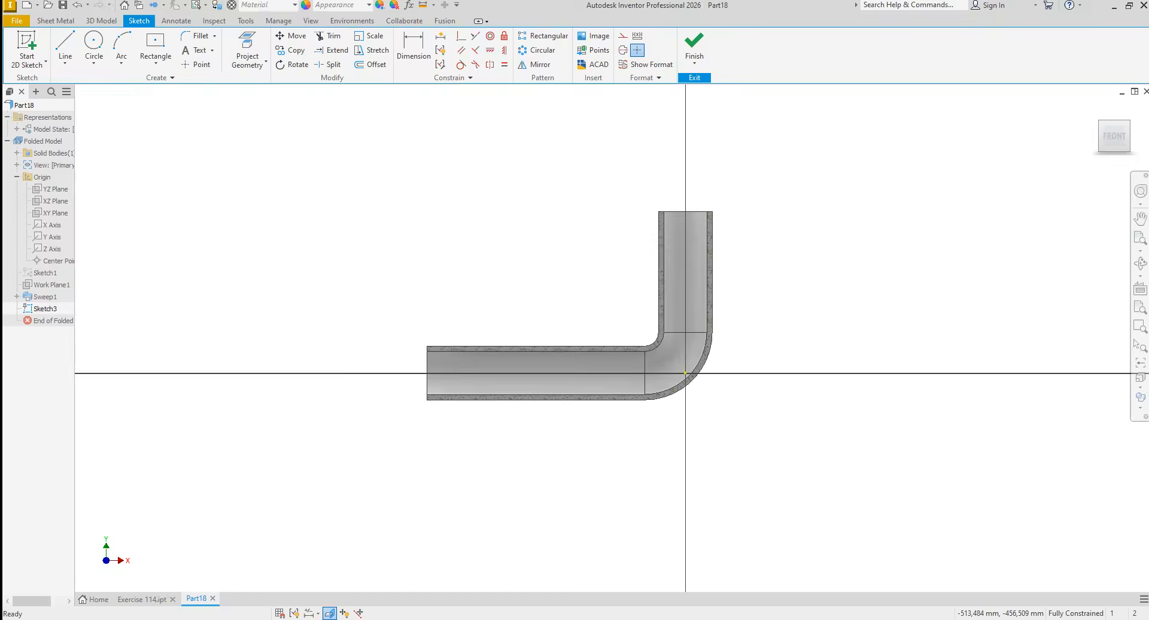
# - Check the branch positions in the exercise drawing, and draw centrelines from the horizontal tube end to the origin and up to the vertical end
pyautogui.click(481, 619)
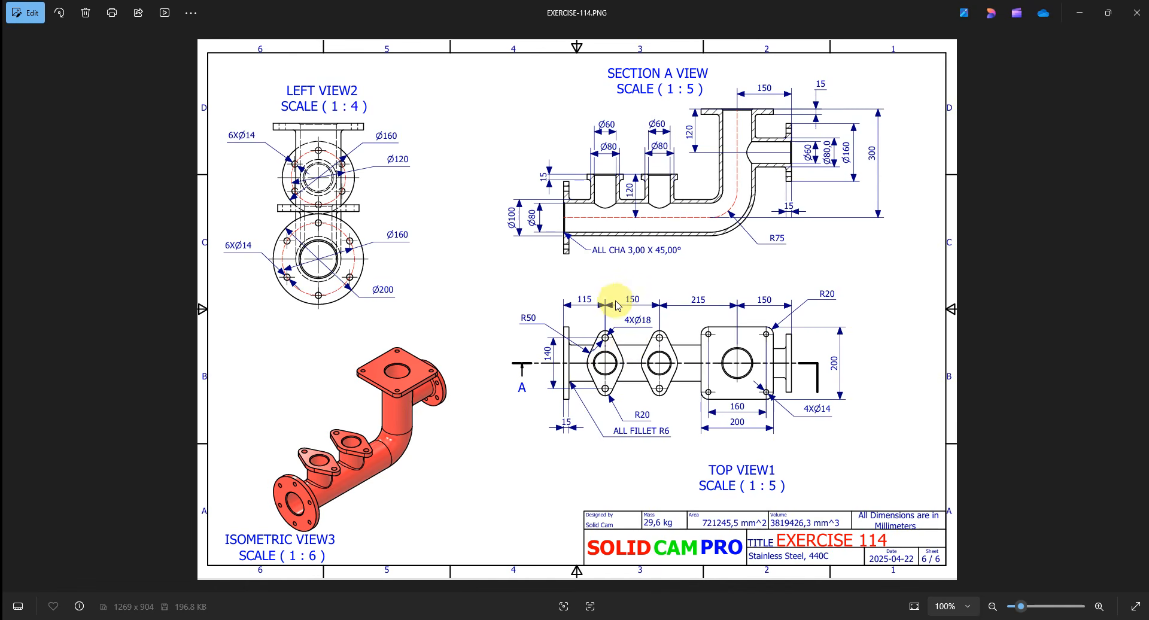
pyautogui.scroll(2, 617, 306)
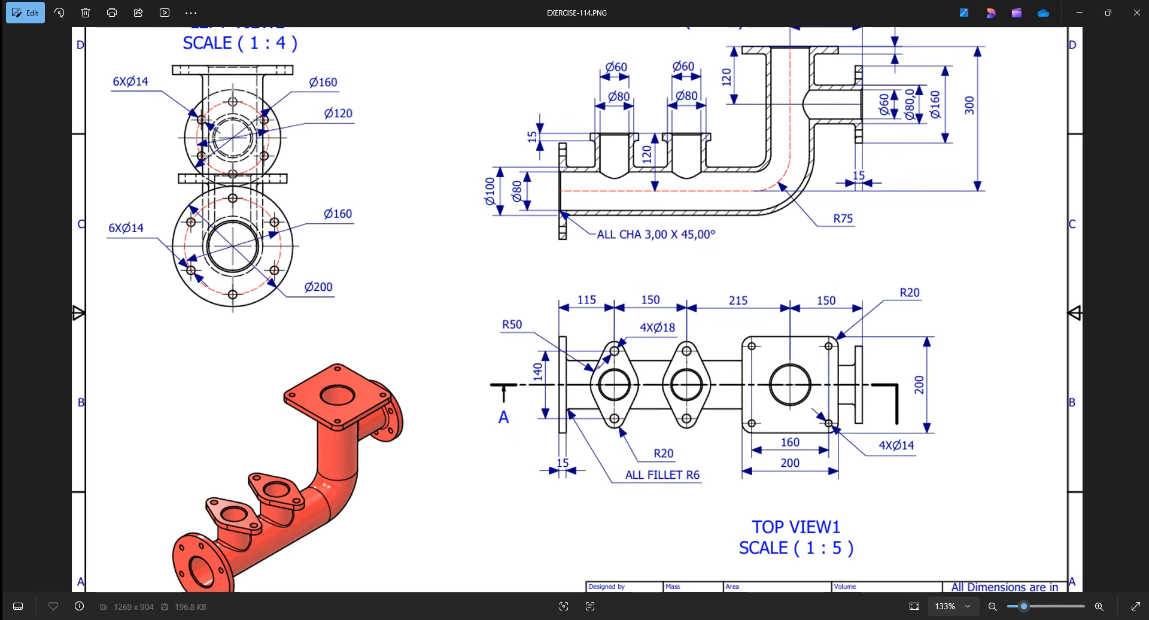
pyautogui.hotkey('alt', 'Tab')
pyautogui.rightClick(314, 309)
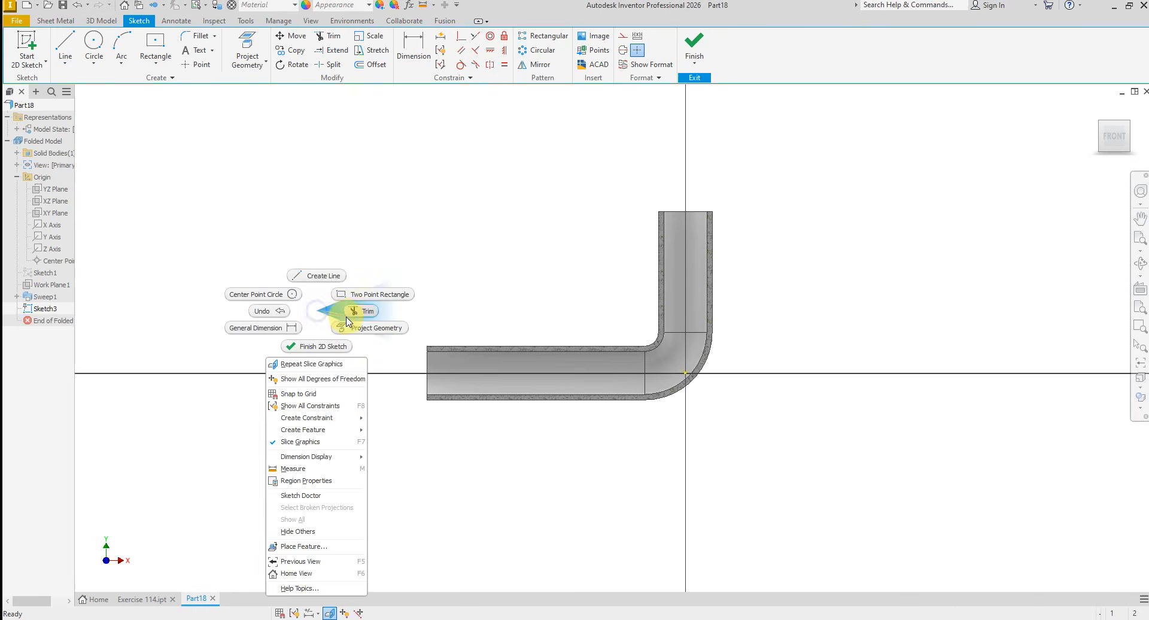
pyautogui.click(315, 278)
pyautogui.click(427, 374)
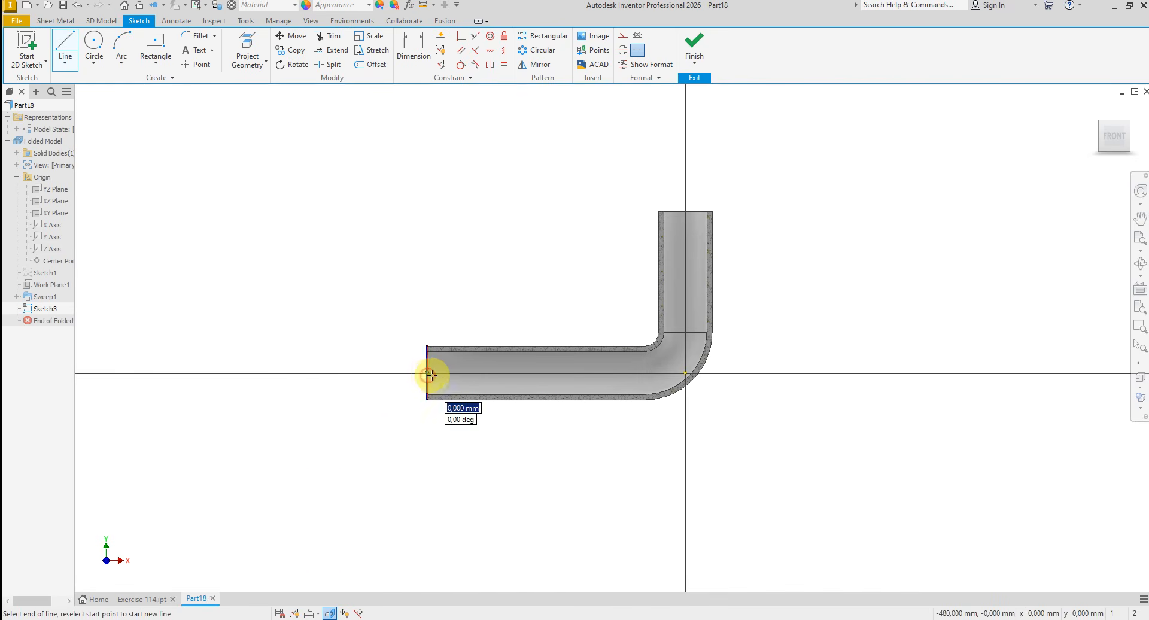
pyautogui.click(685, 374)
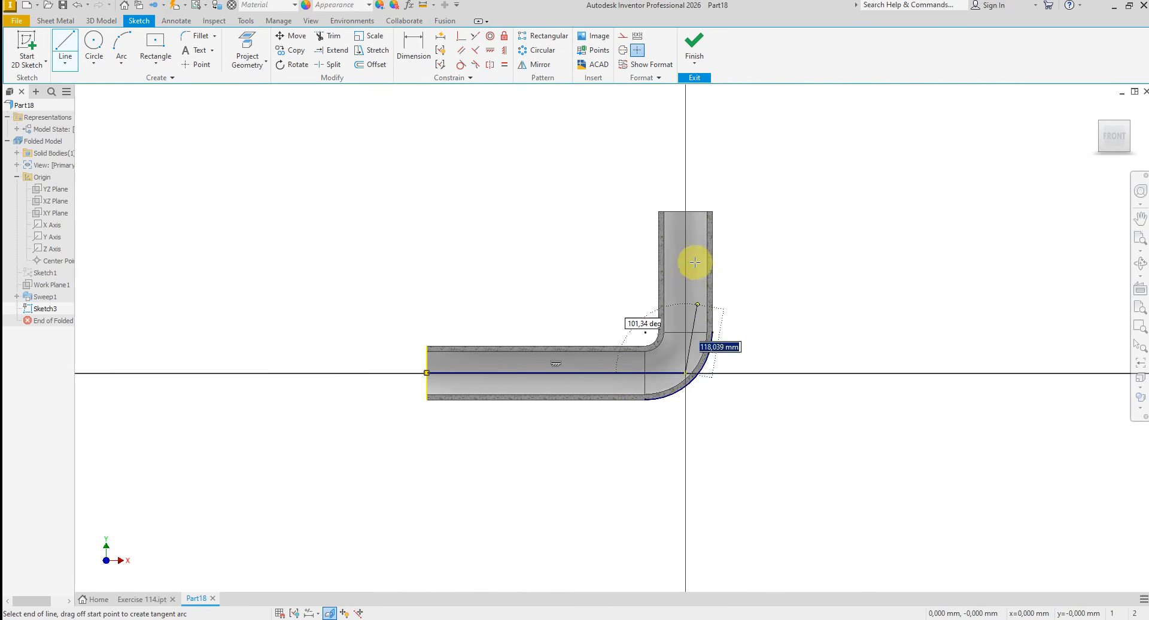
pyautogui.click(684, 212)
pyautogui.rightClick(830, 242)
pyautogui.click(810, 251)
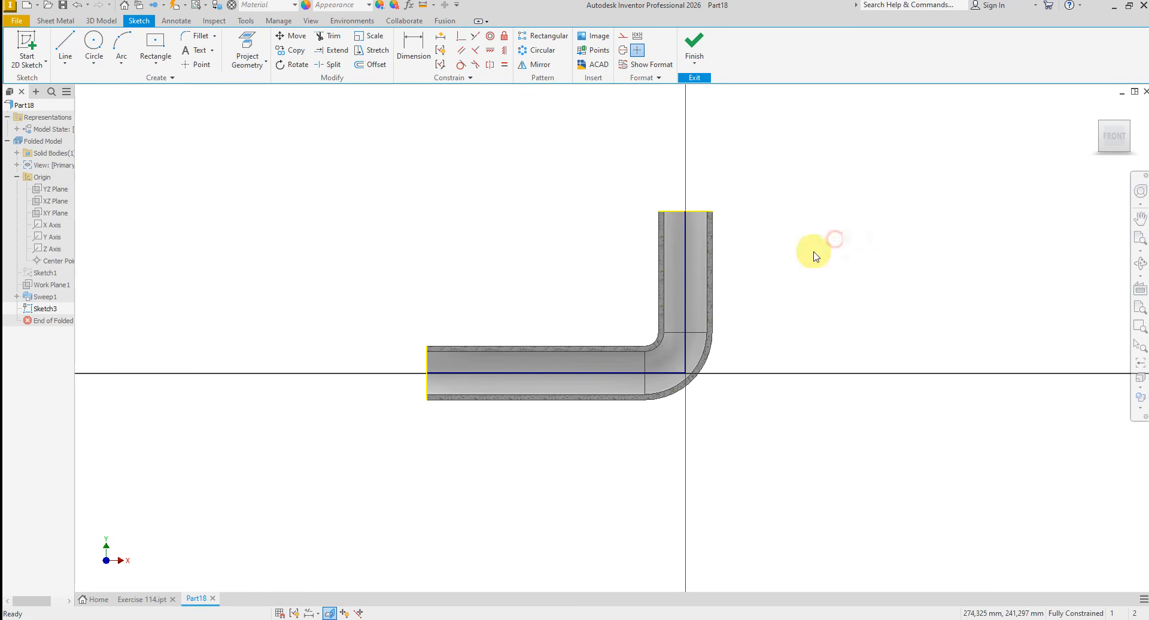
# - Draw two separate vertical lines about 120 mm long upward from the horizontal centreline for the two upper branches
pyautogui.rightClick(783, 306)
pyautogui.click(789, 271)
pyautogui.scroll(-3, 455, 378)
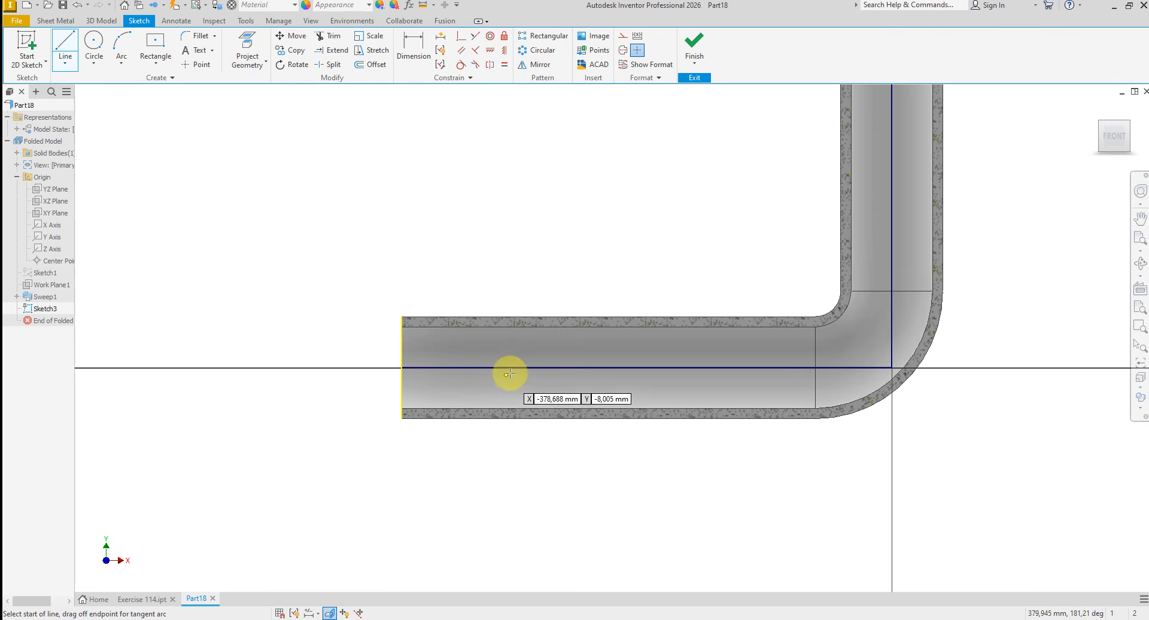
pyautogui.click(514, 368)
pyautogui.click(513, 243)
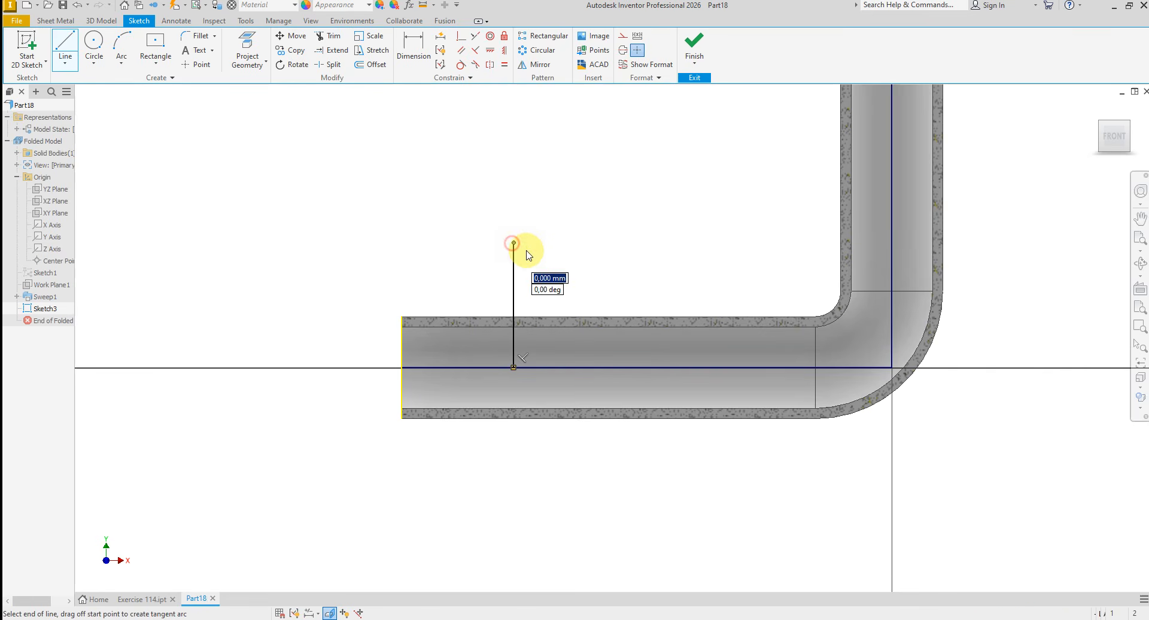
pyautogui.rightClick(611, 266)
pyautogui.click(607, 231)
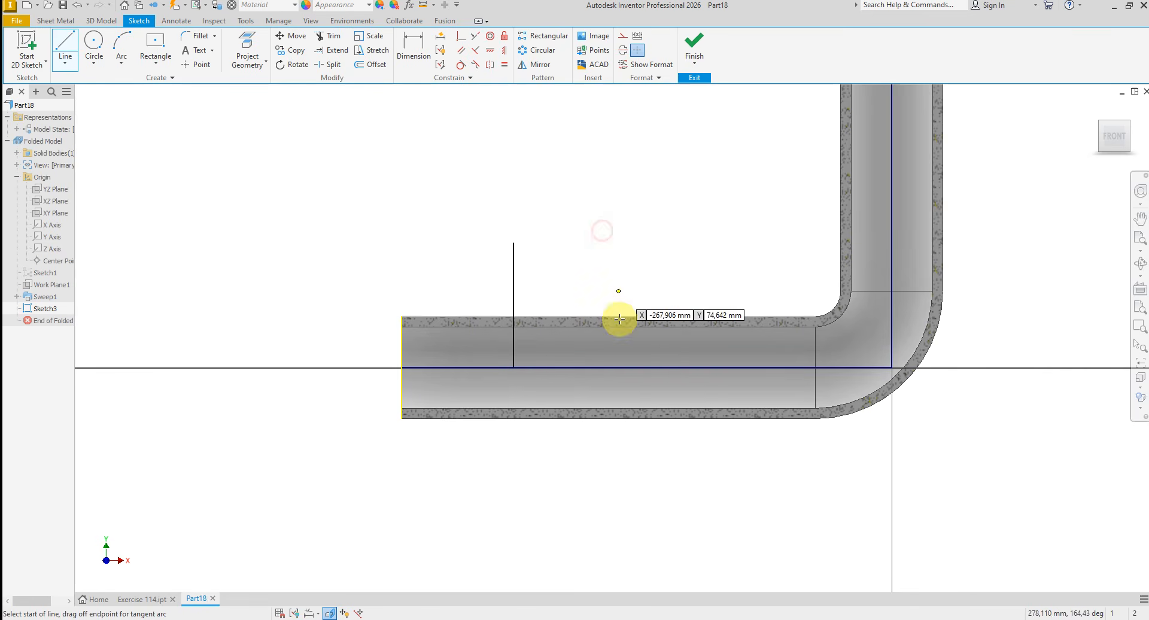
pyautogui.click(612, 367)
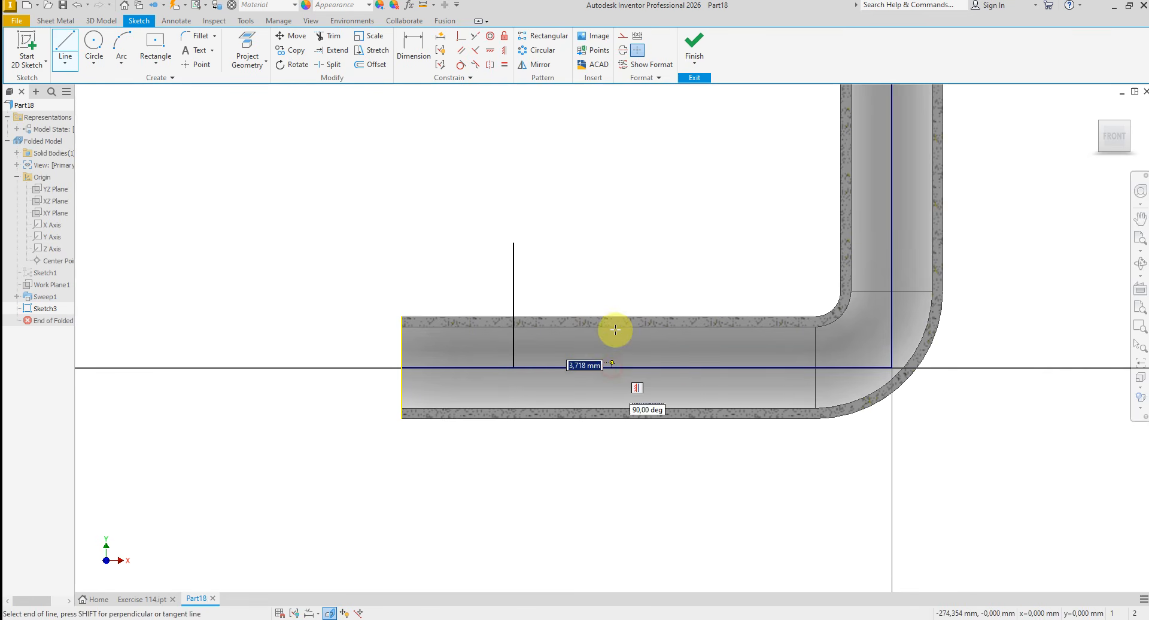
pyautogui.click(611, 247)
pyautogui.rightClick(668, 269)
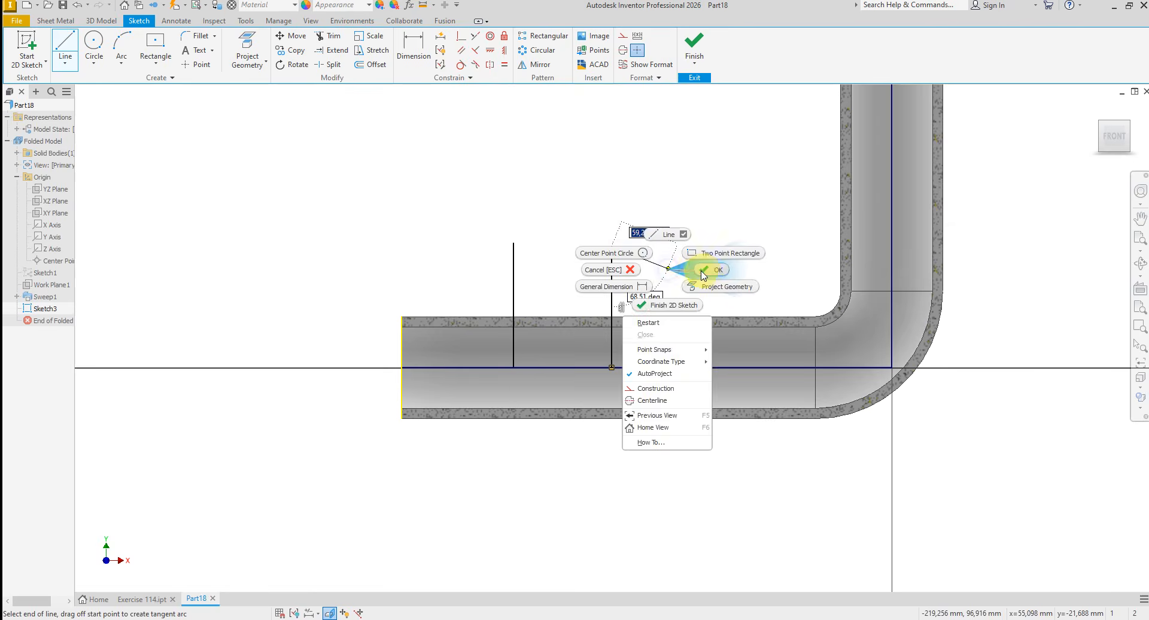
pyautogui.click(705, 271)
# - Draw a horizontal line about 183 mm long outward from the vertical centreline, about 220 mm above the origin, for the side branch
pyautogui.scroll(3, 477, 432)
pyautogui.rightClick(563, 288)
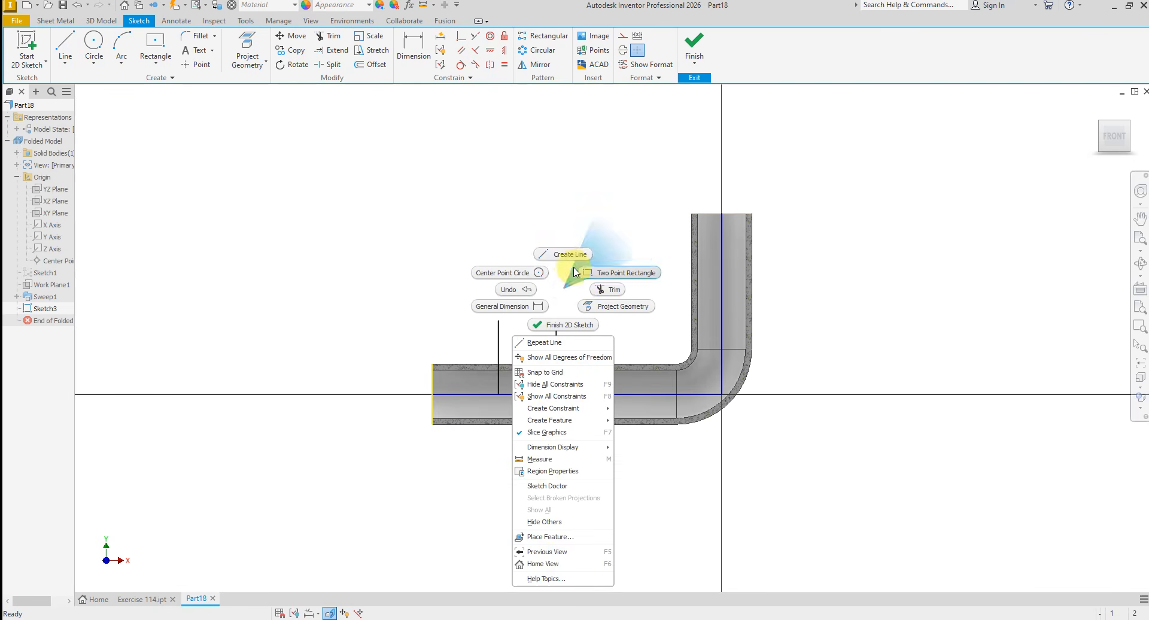
pyautogui.click(569, 242)
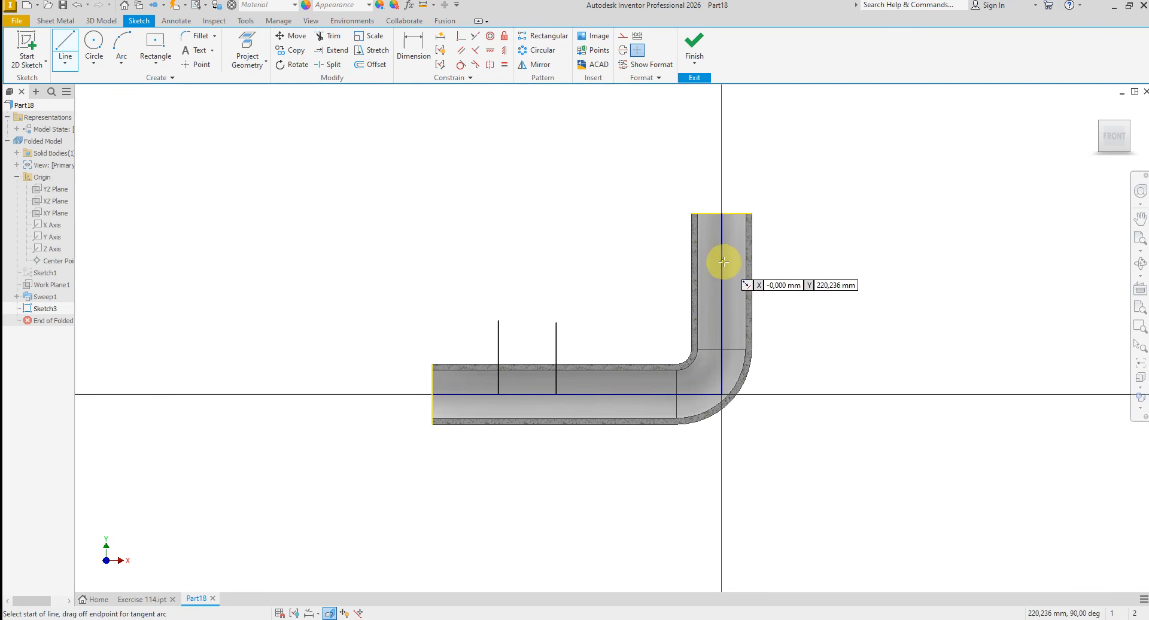
pyautogui.click(722, 261)
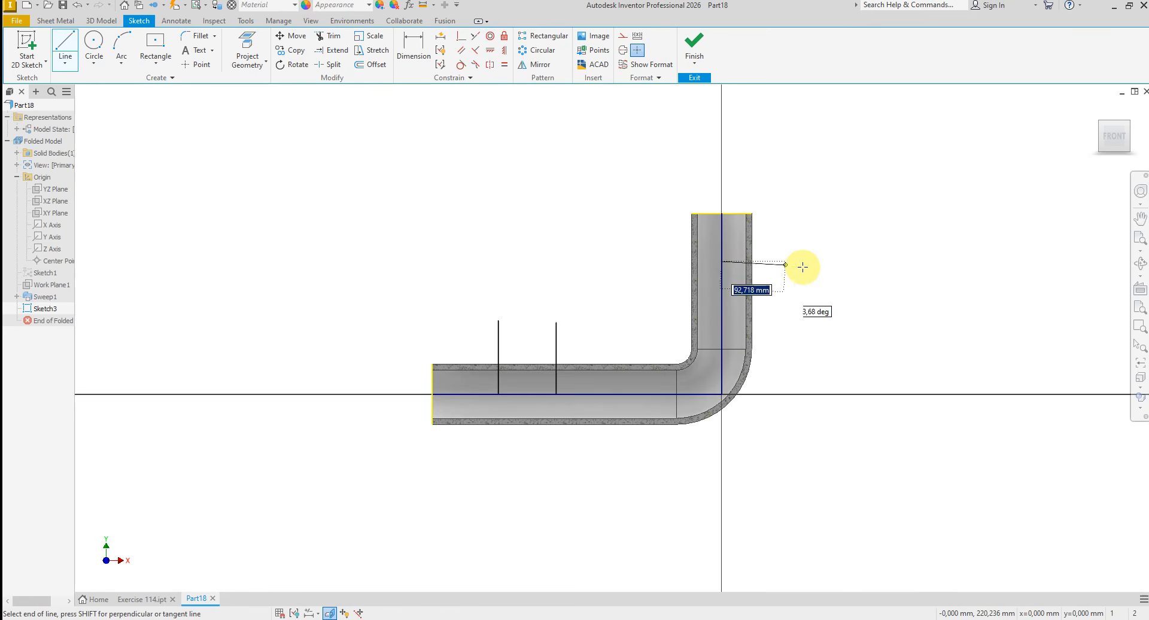
pyautogui.rightClick(858, 261)
pyautogui.click(898, 268)
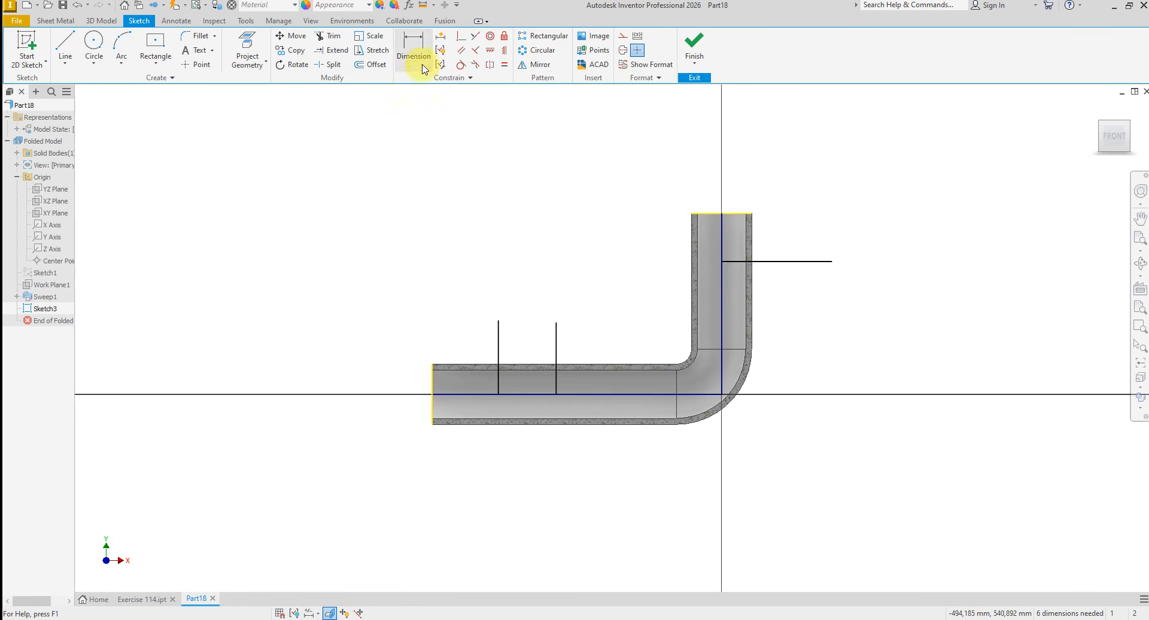
# - Make the two vertical branch lines equal in length
pyautogui.click(504, 67)
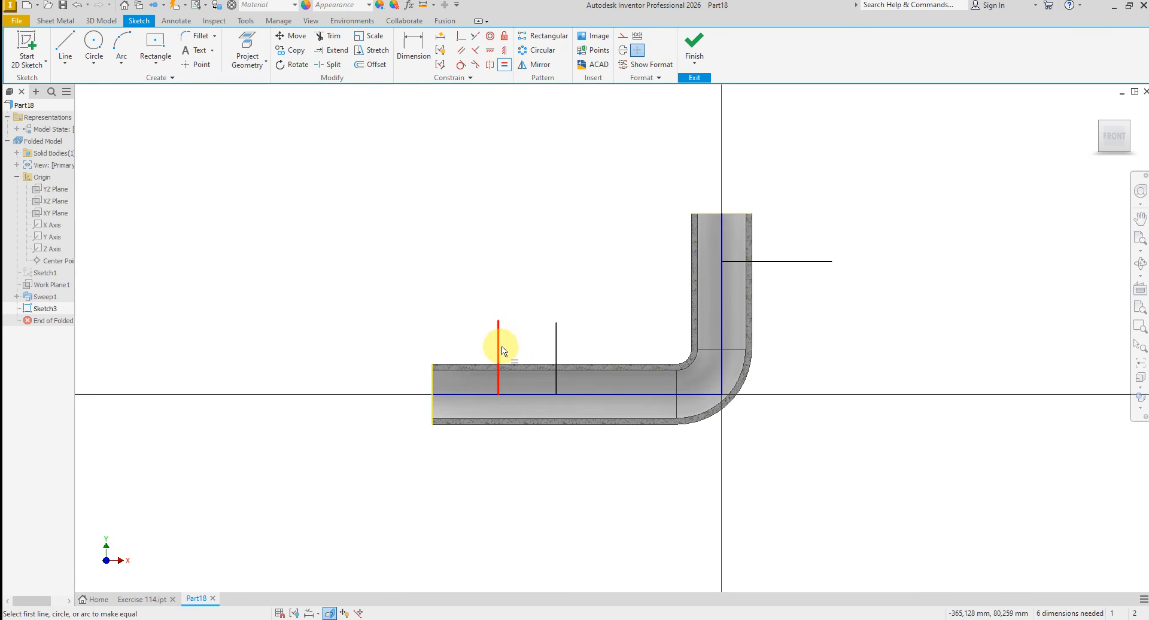
pyautogui.click(553, 345)
pyautogui.rightClick(585, 302)
pyautogui.click(634, 300)
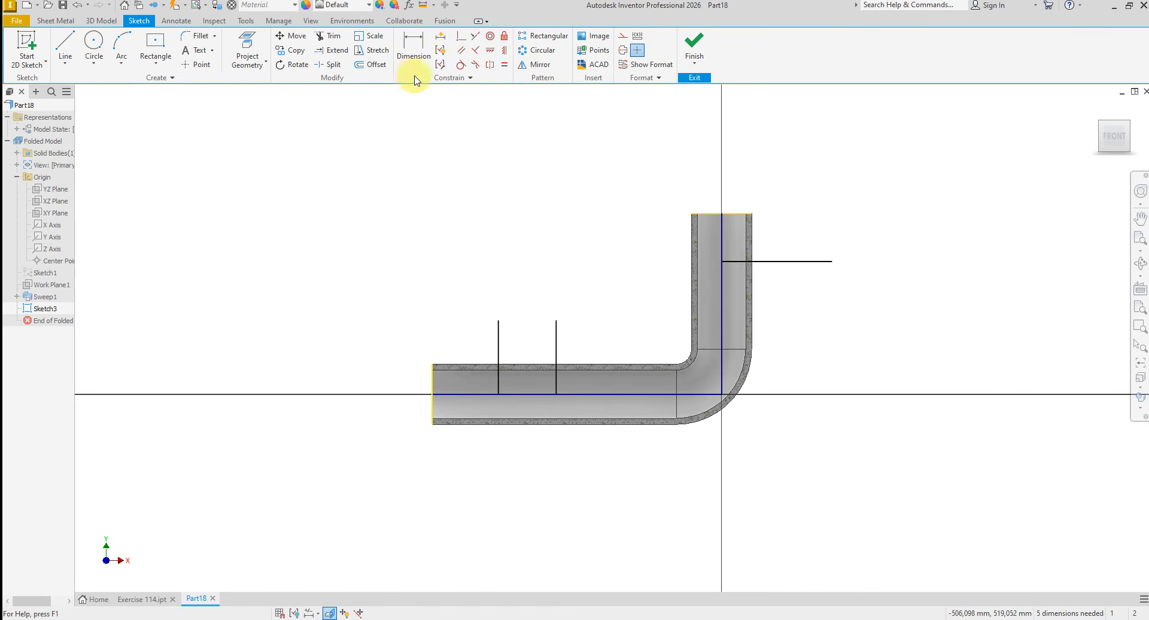
# - Dimension the first vertical branch line 115 mm from the open end of the horizontal tube
pyautogui.click(413, 51)
pyautogui.click(499, 388)
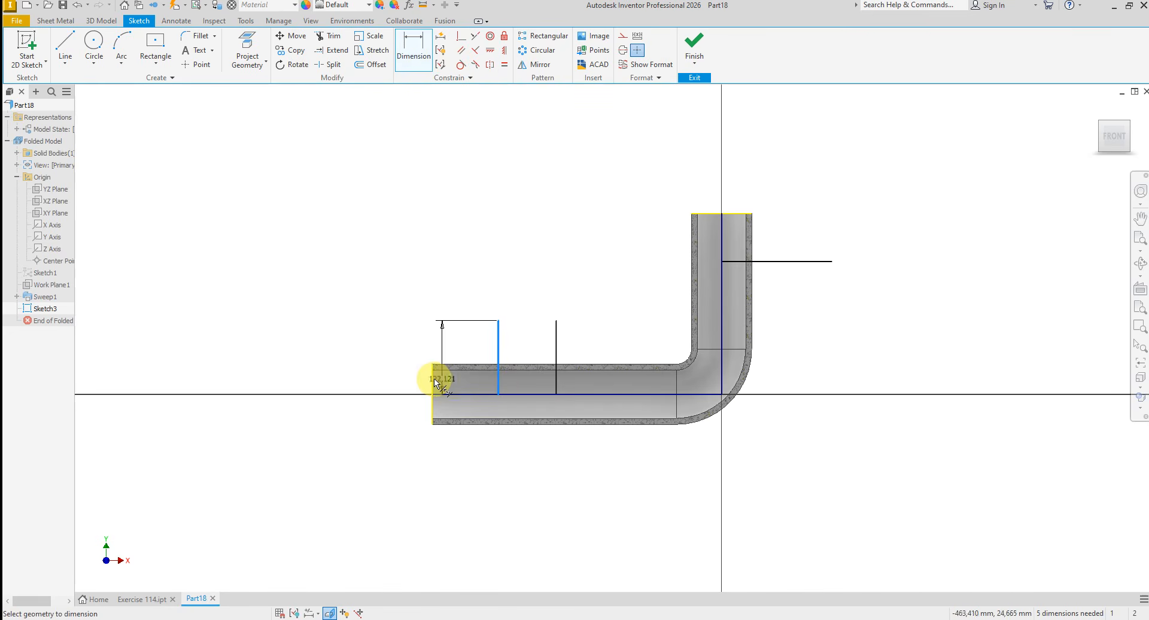
pyautogui.click(435, 382)
pyautogui.click(451, 313)
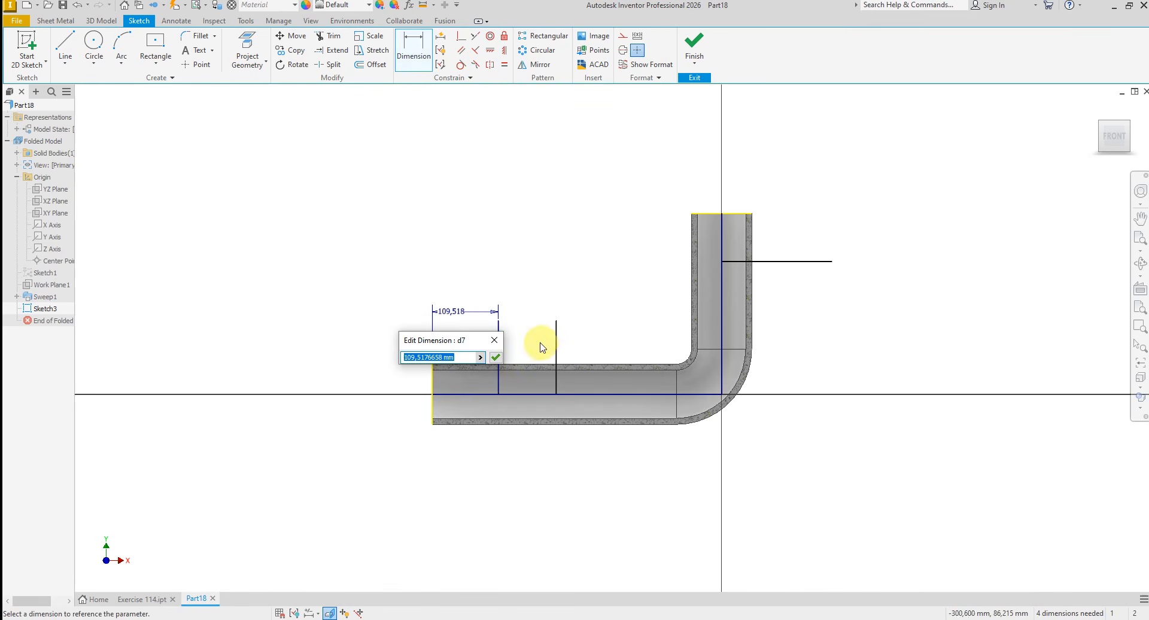
pyautogui.write('115')
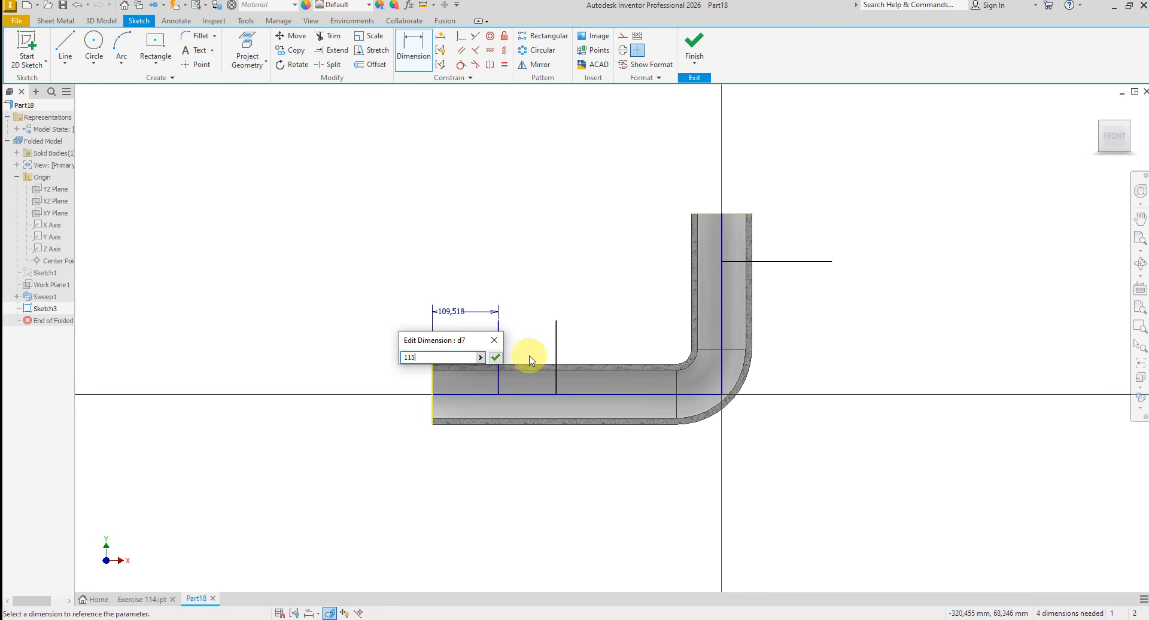
pyautogui.press('Return')
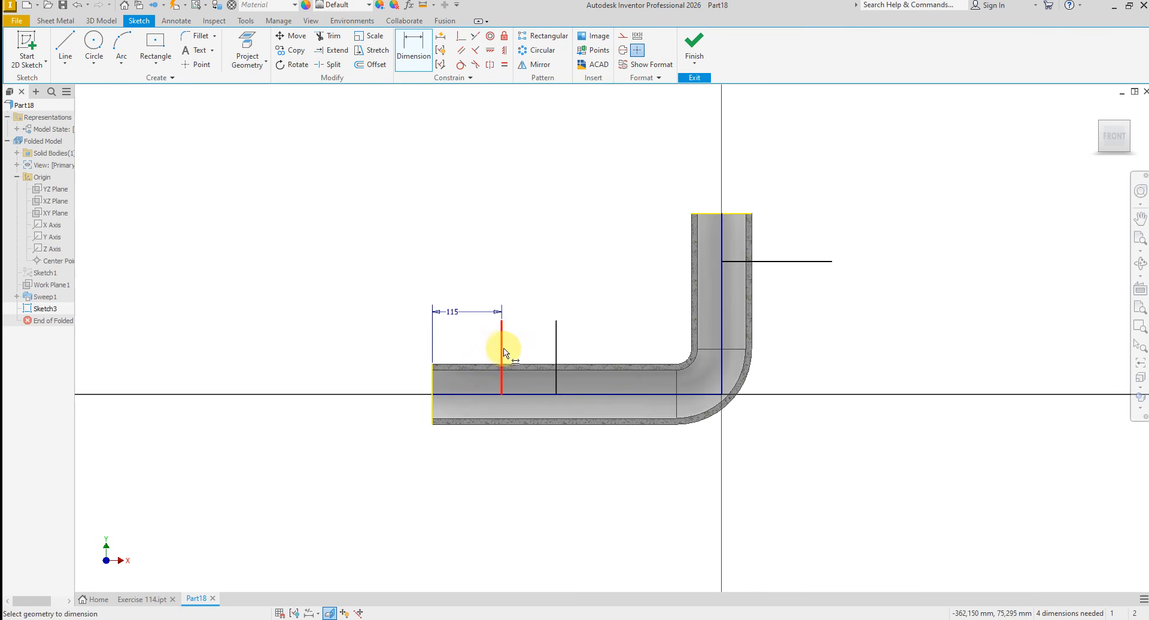
# - Set the spacing between the two vertical branch lines to 150 mm
pyautogui.click(502, 353)
pyautogui.click(557, 347)
pyautogui.click(537, 305)
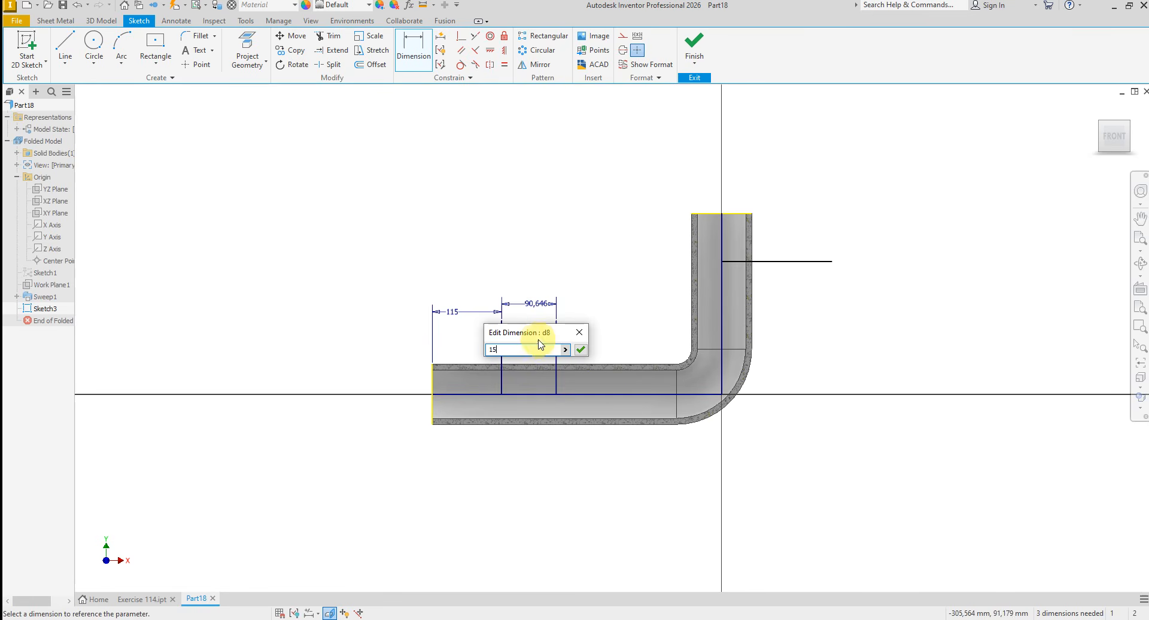
pyautogui.press('Return')
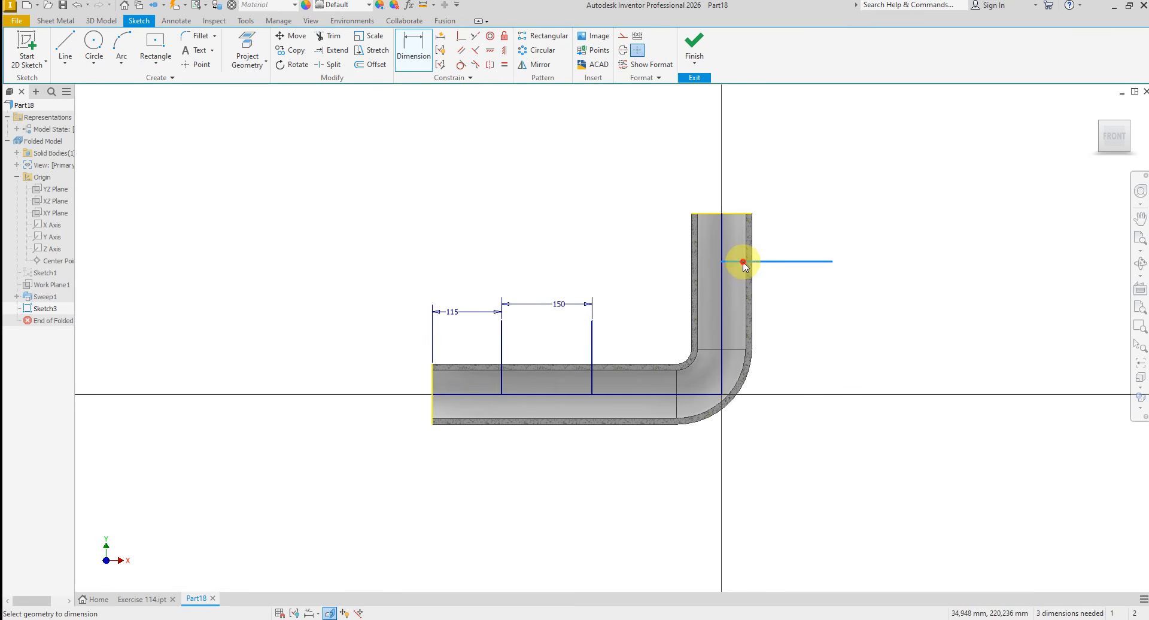
# - Dimension the side-branch line 120 mm below the upper tube end and set its length to 150 mm
pyautogui.click(746, 214)
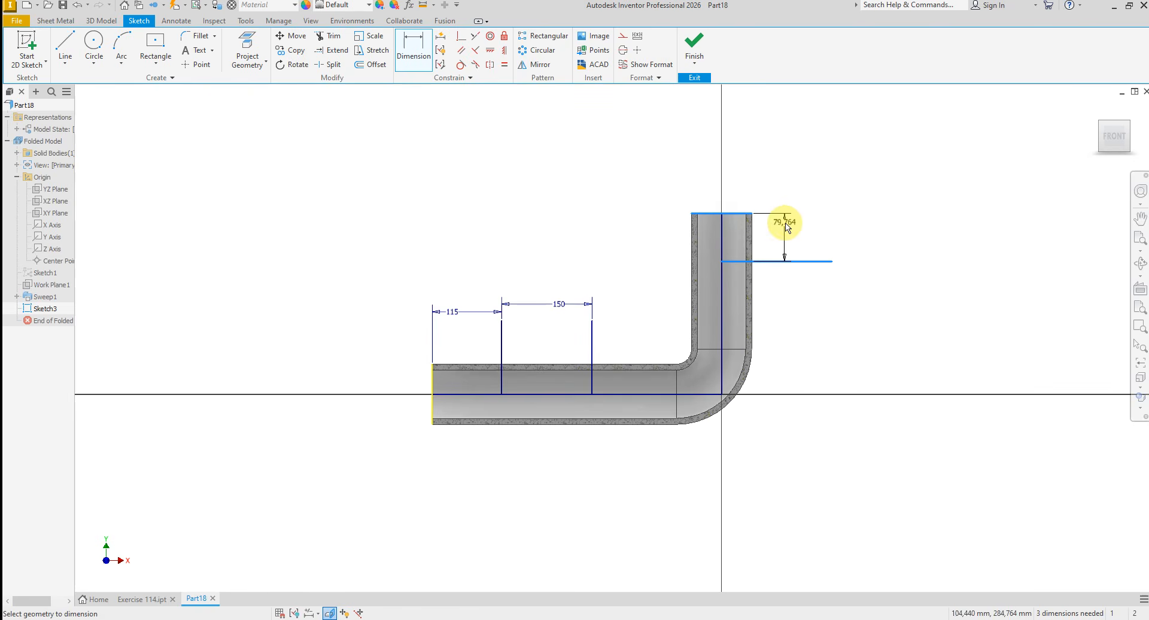
pyautogui.click(849, 231)
pyautogui.write('120')
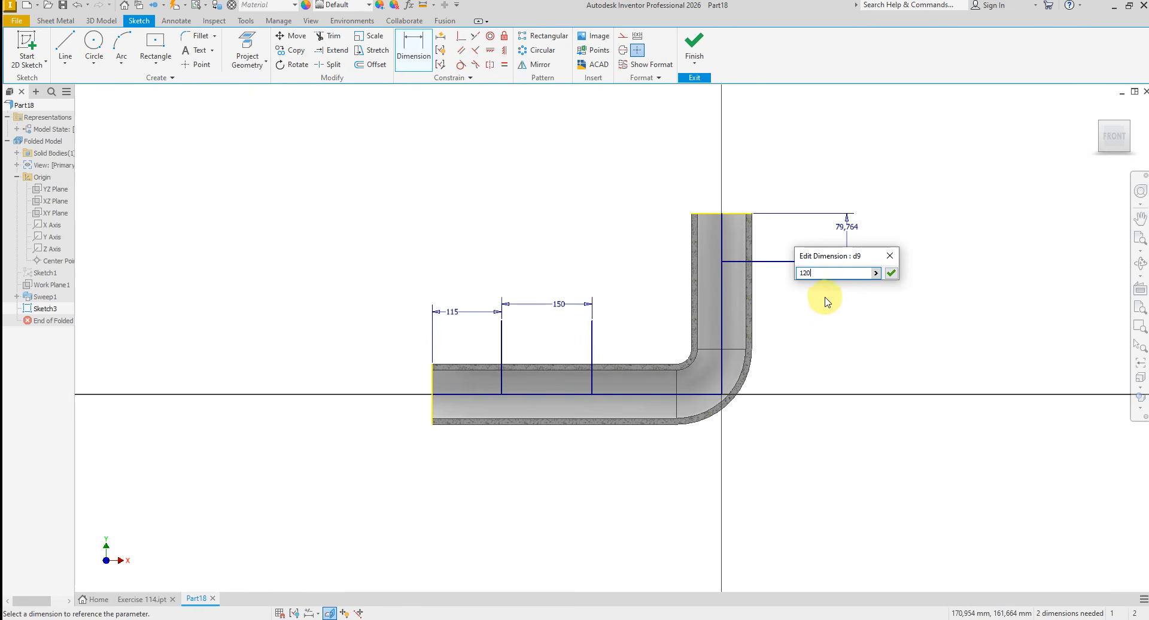
pyautogui.press('Return')
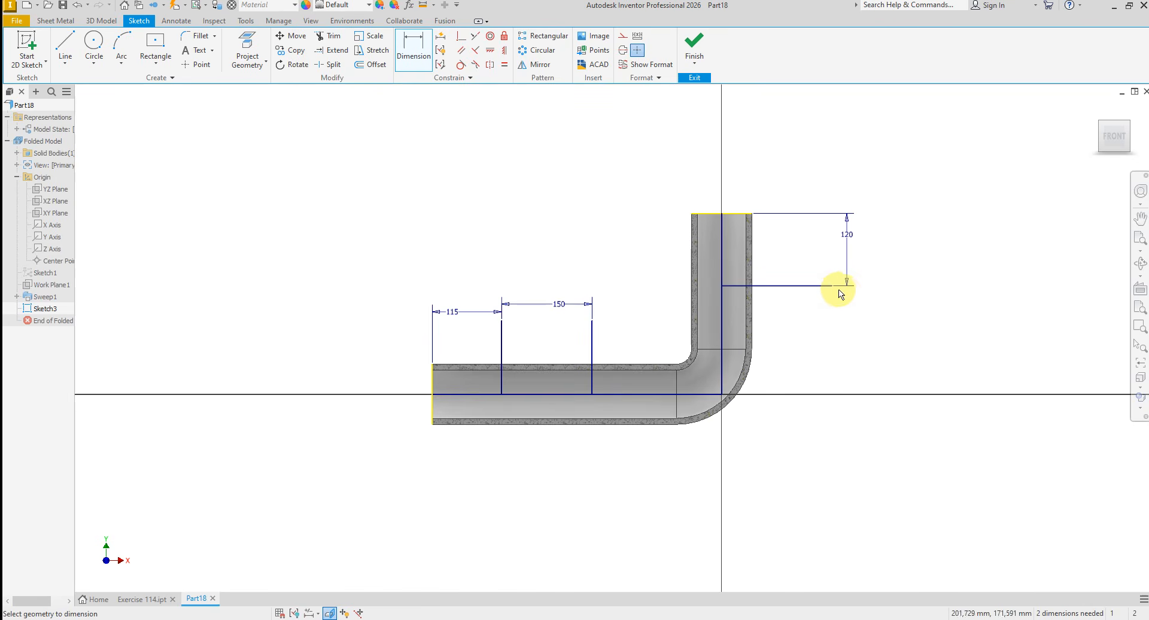
pyautogui.click(723, 265)
pyautogui.click(772, 190)
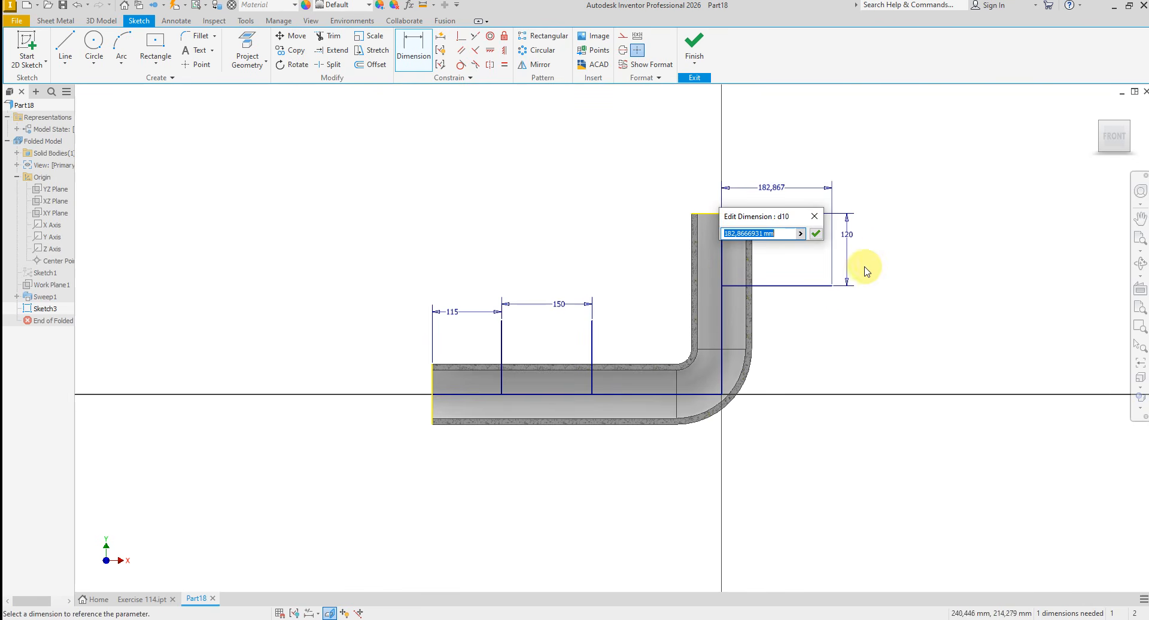
pyautogui.write('150')
pyautogui.press('Return')
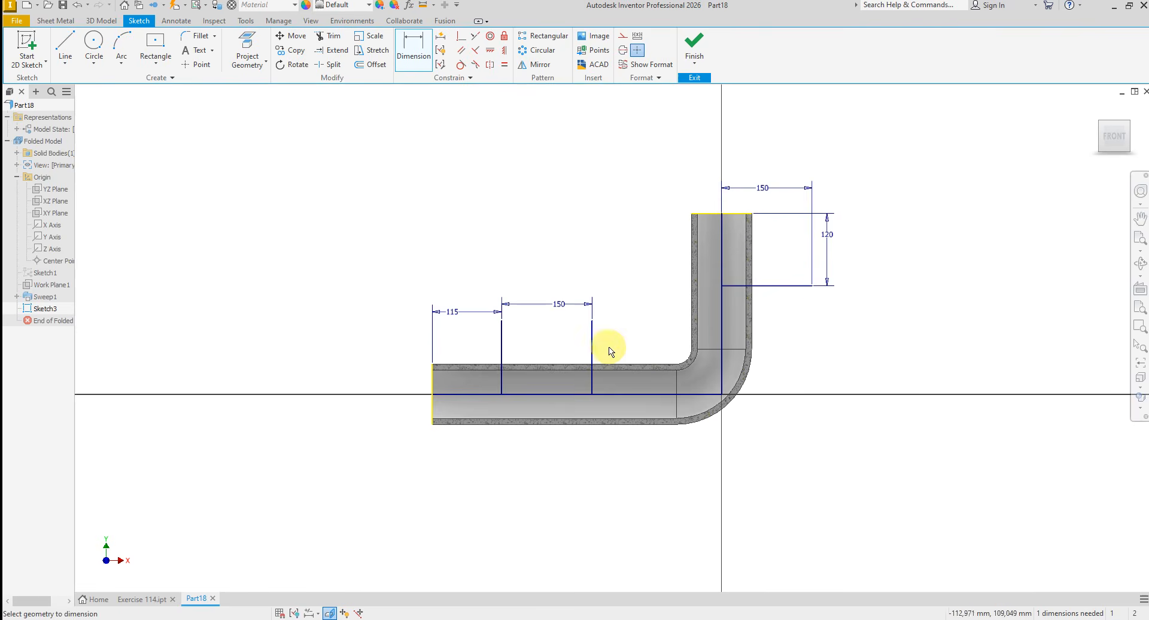
# - Set the length of the vertical branch line nearest the open tube end to 120 mm
pyautogui.scroll(3, 600, 370)
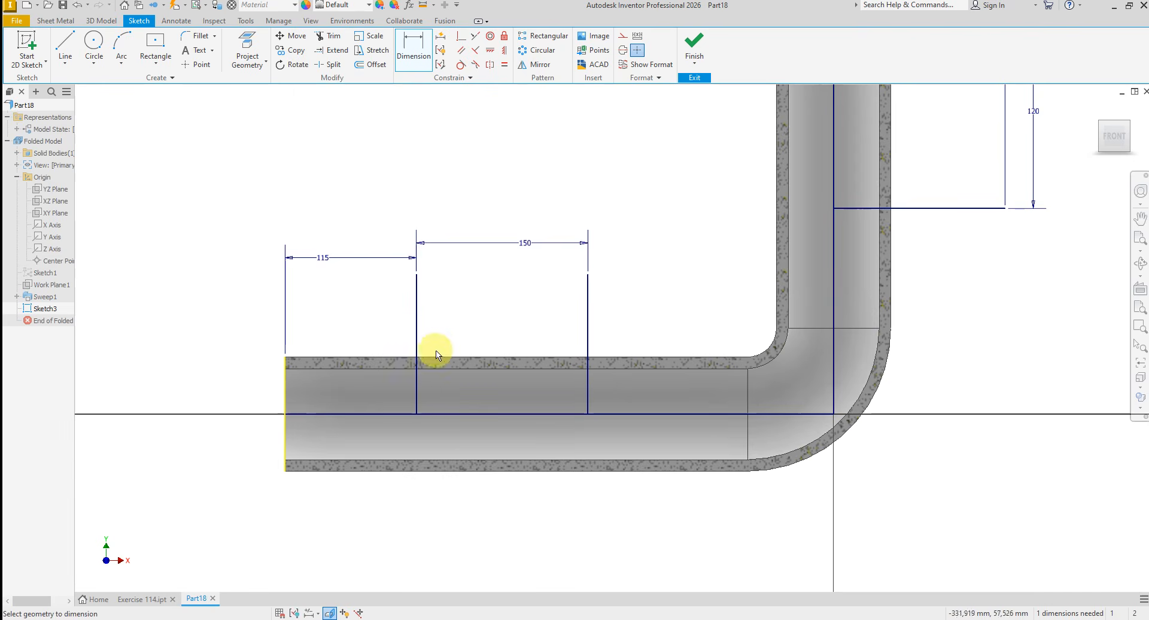
pyautogui.click(417, 321)
pyautogui.click(462, 324)
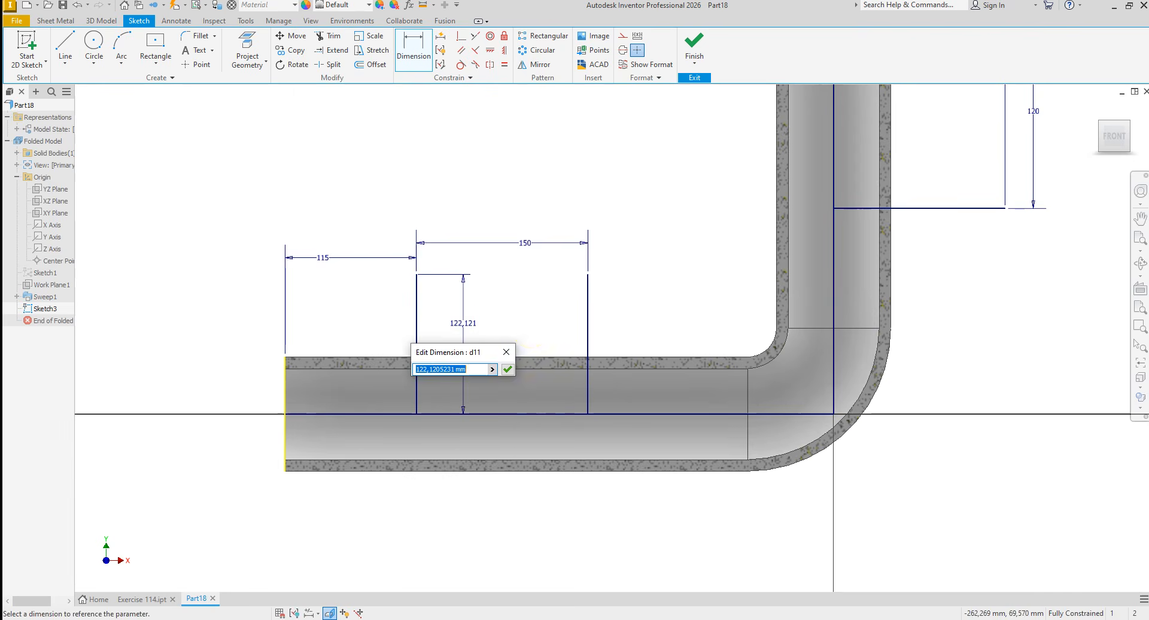
pyautogui.write('120')
pyautogui.press('Return')
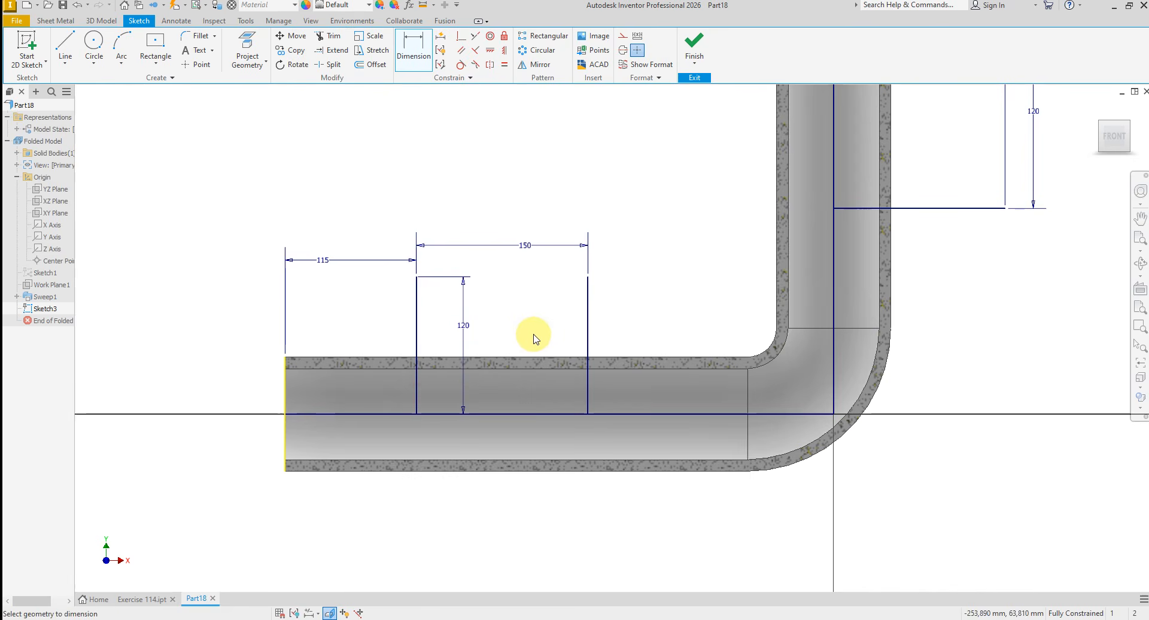
# - Add a driven reference dimension for the length of the second vertical branch line, nearer the bend
pyautogui.click(588, 328)
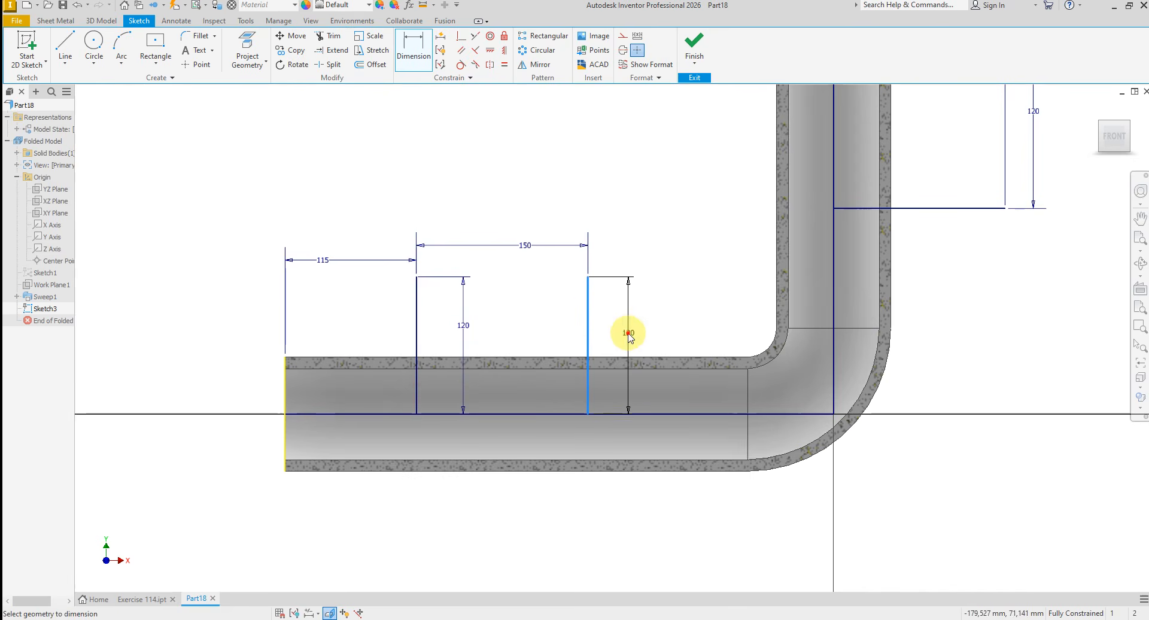
pyautogui.click(626, 332)
pyautogui.click(269, 110)
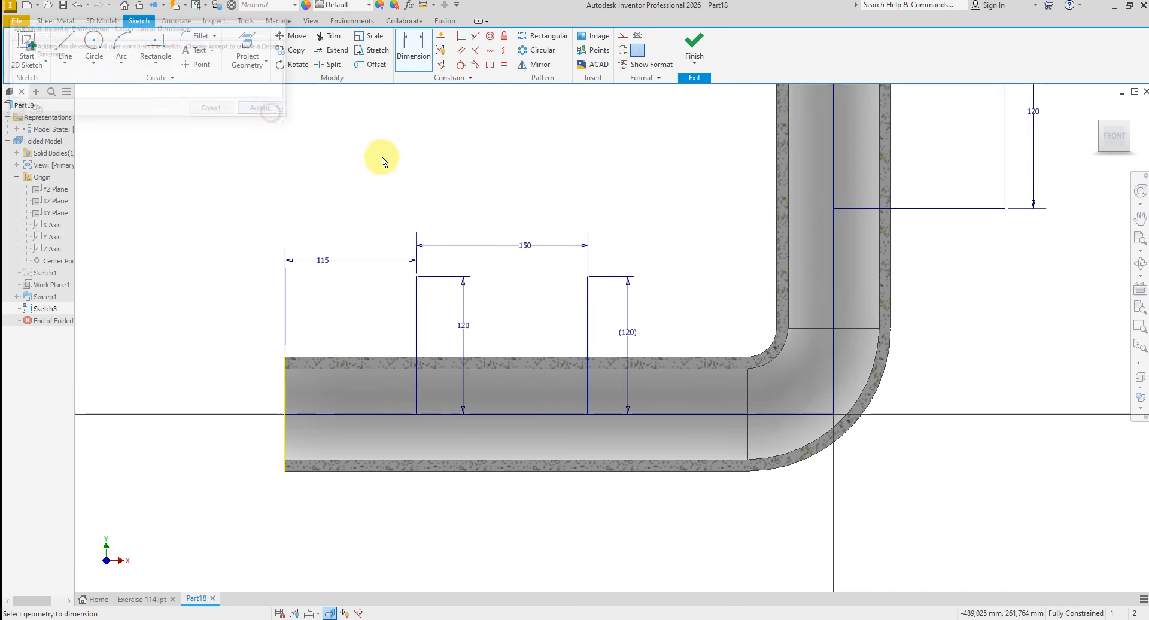
pyautogui.rightClick(459, 192)
pyautogui.click(506, 192)
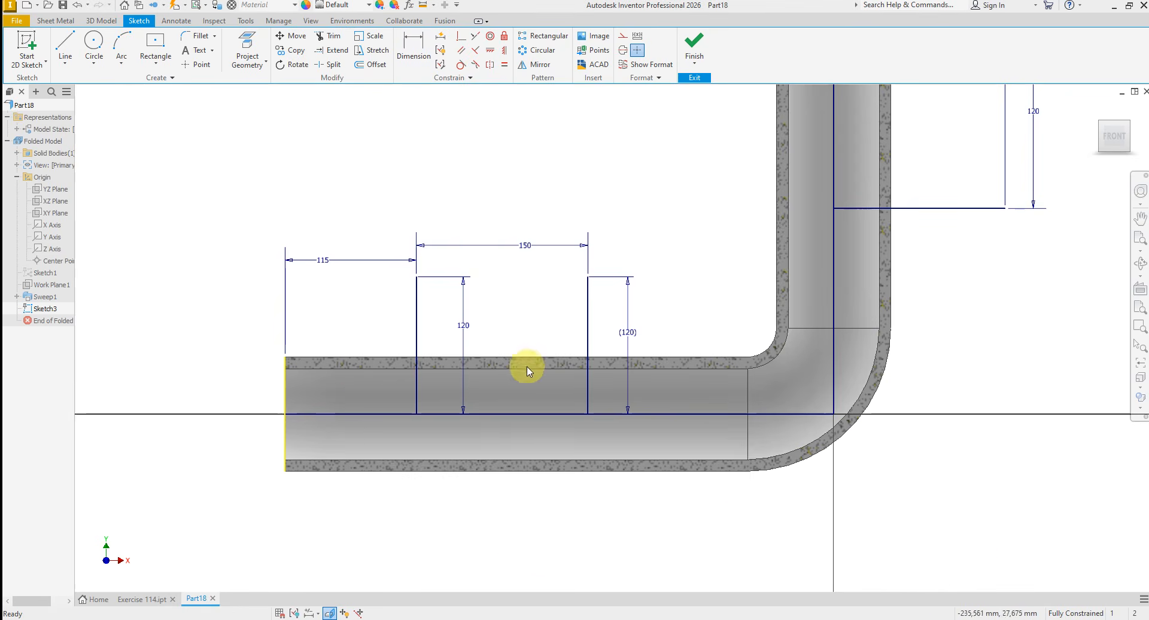
# - Convert all lines of the layout sketch to construction geometry and finish the sketch
pyautogui.scroll(-3, 355, 405)
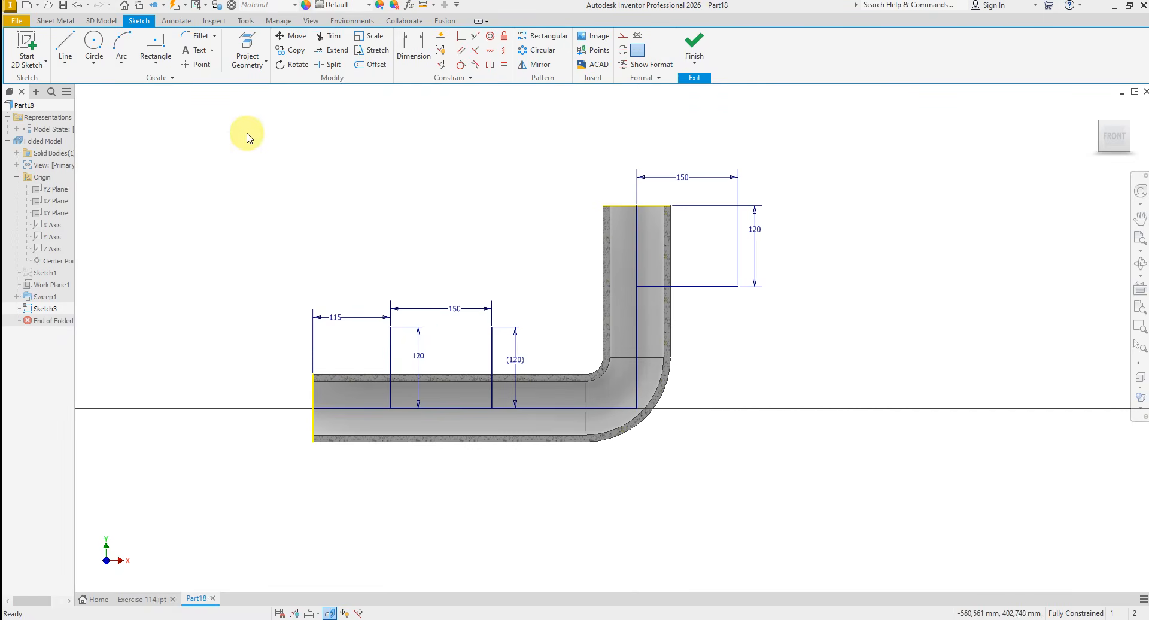
pyautogui.moveTo(244, 132)
pyautogui.mouseDown()
pyautogui.moveTo(698, 172)
pyautogui.moveTo(884, 509)
pyautogui.mouseUp()
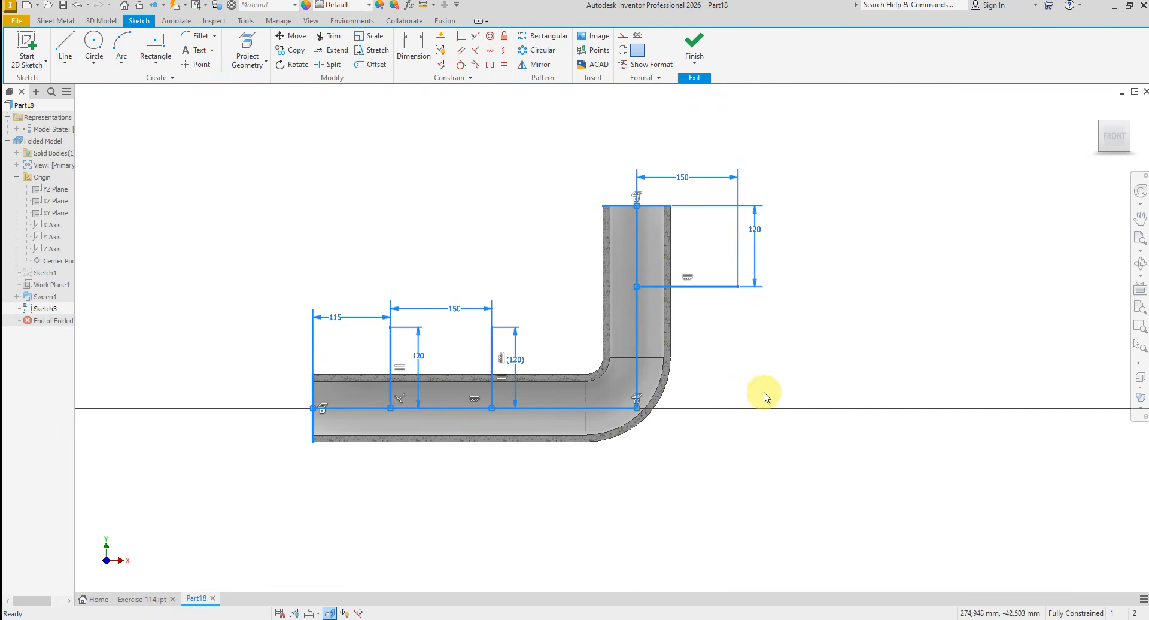
pyautogui.rightClick(732, 368)
pyautogui.click(786, 369)
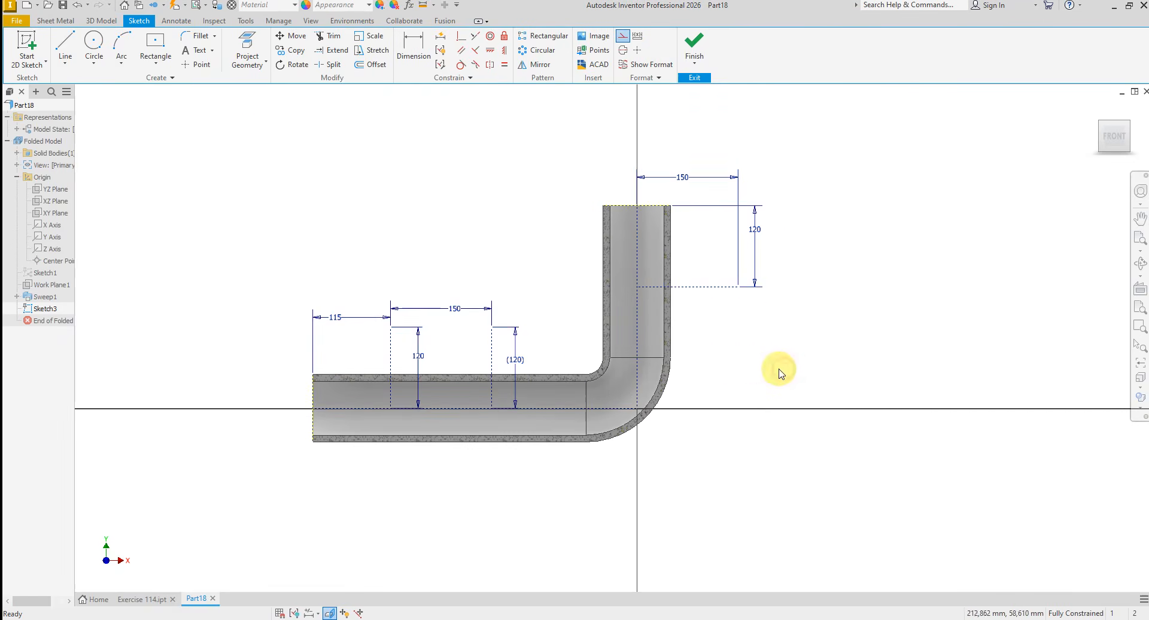
pyautogui.click(699, 45)
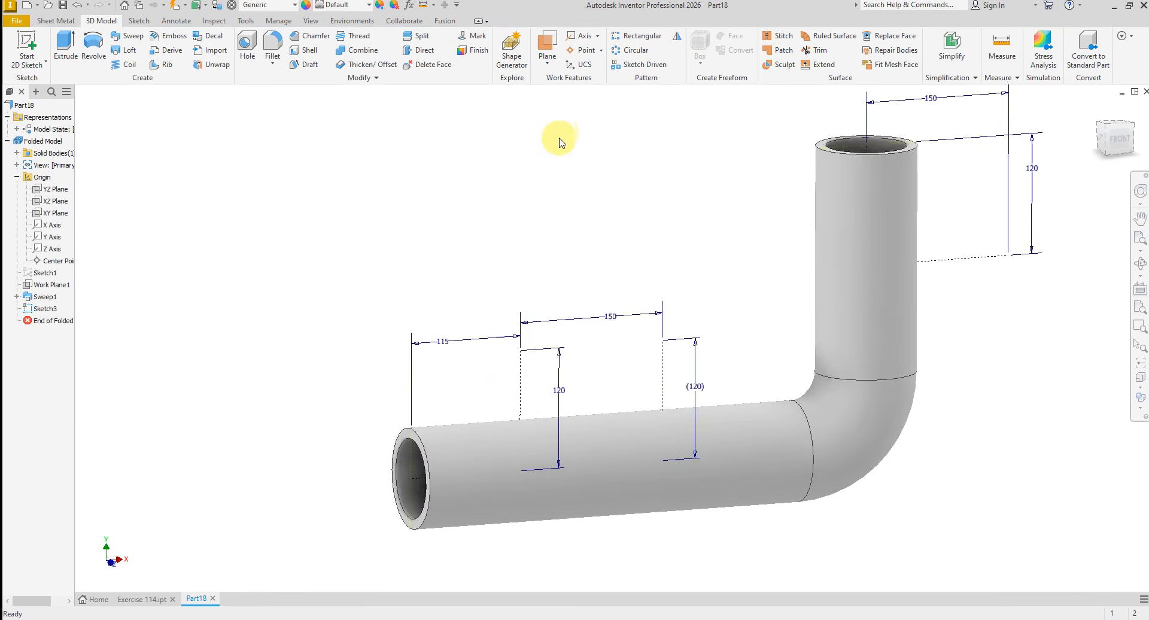
# - Create a horizontal work plane at the upper endpoint of the first vertical branch line and start a sketch on it
pyautogui.click(546, 43)
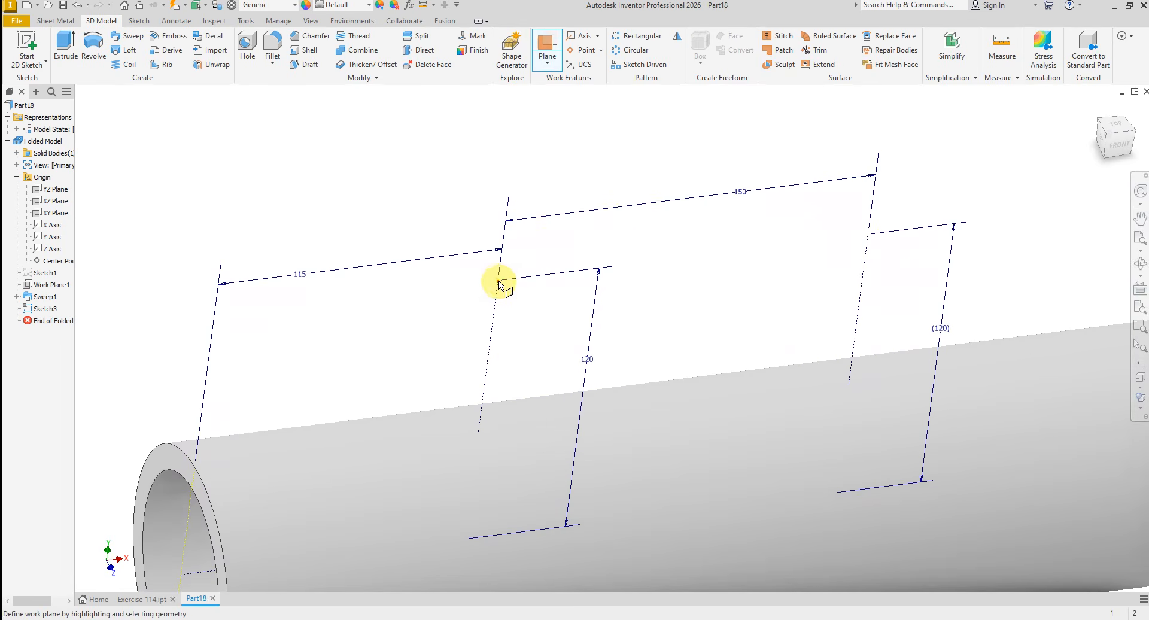
pyautogui.click(499, 282)
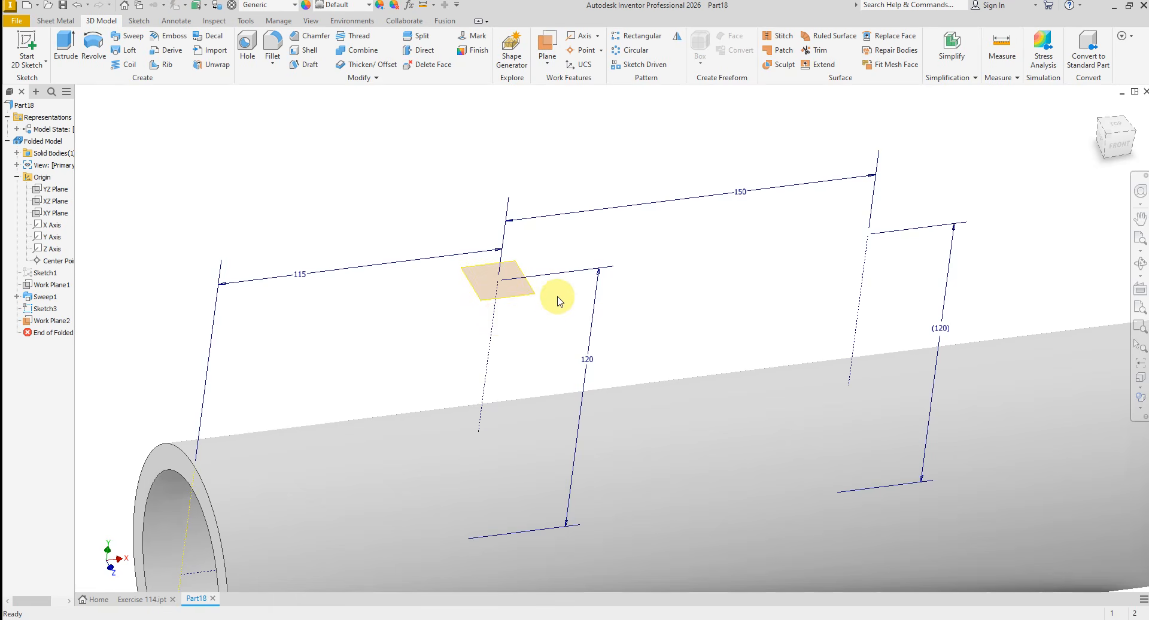
pyautogui.click(522, 297)
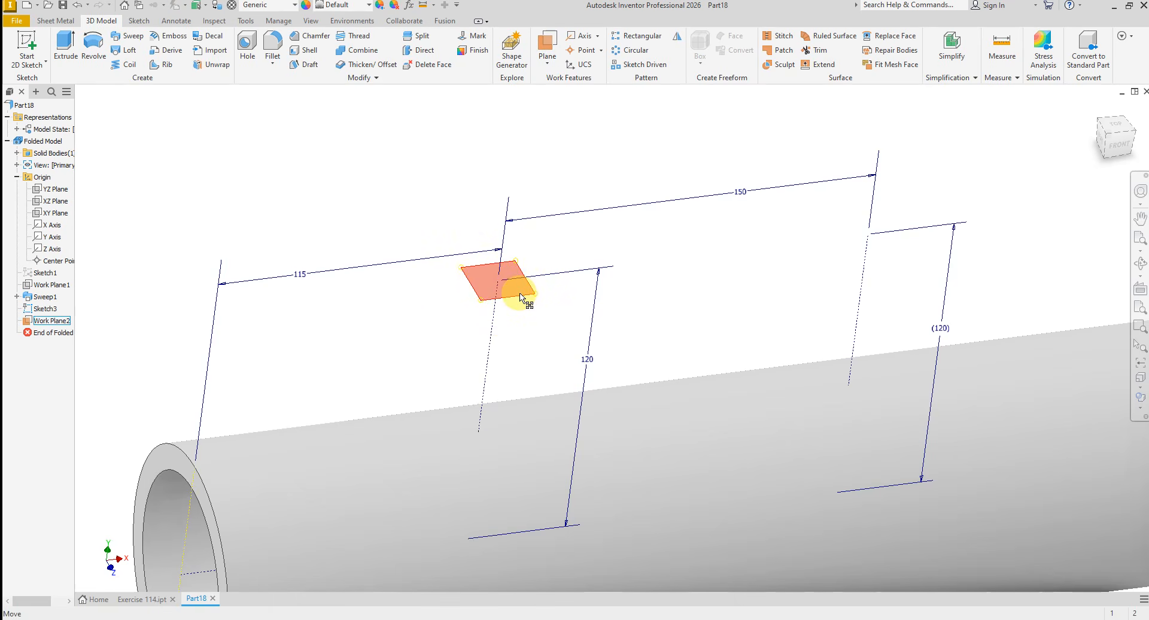
pyautogui.rightClick(519, 295)
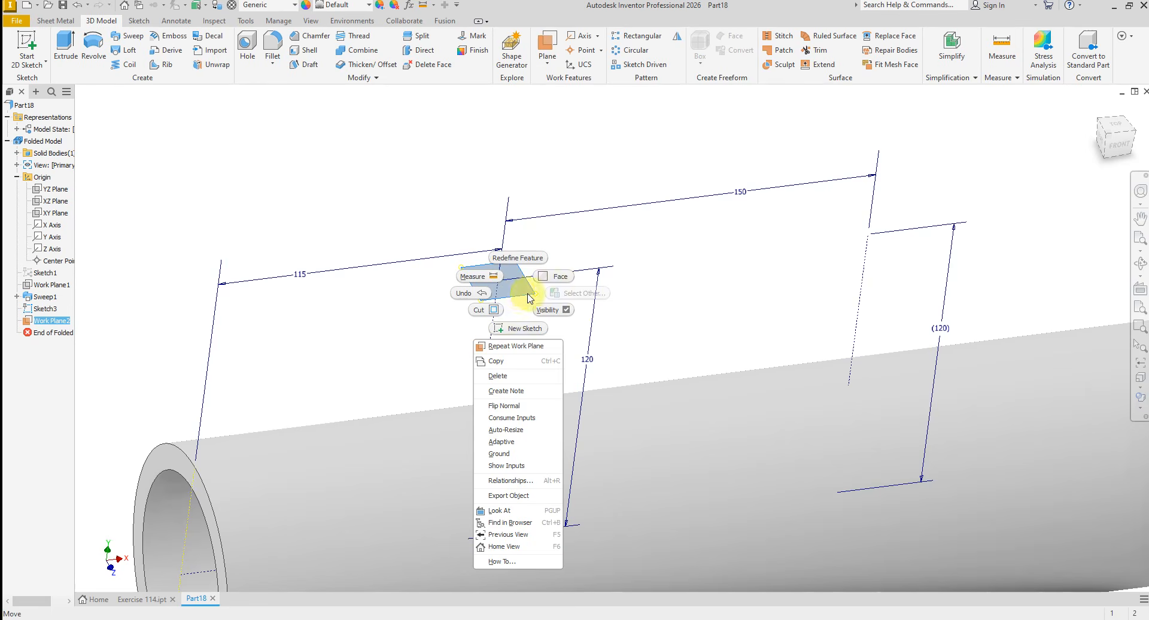
pyautogui.click(520, 329)
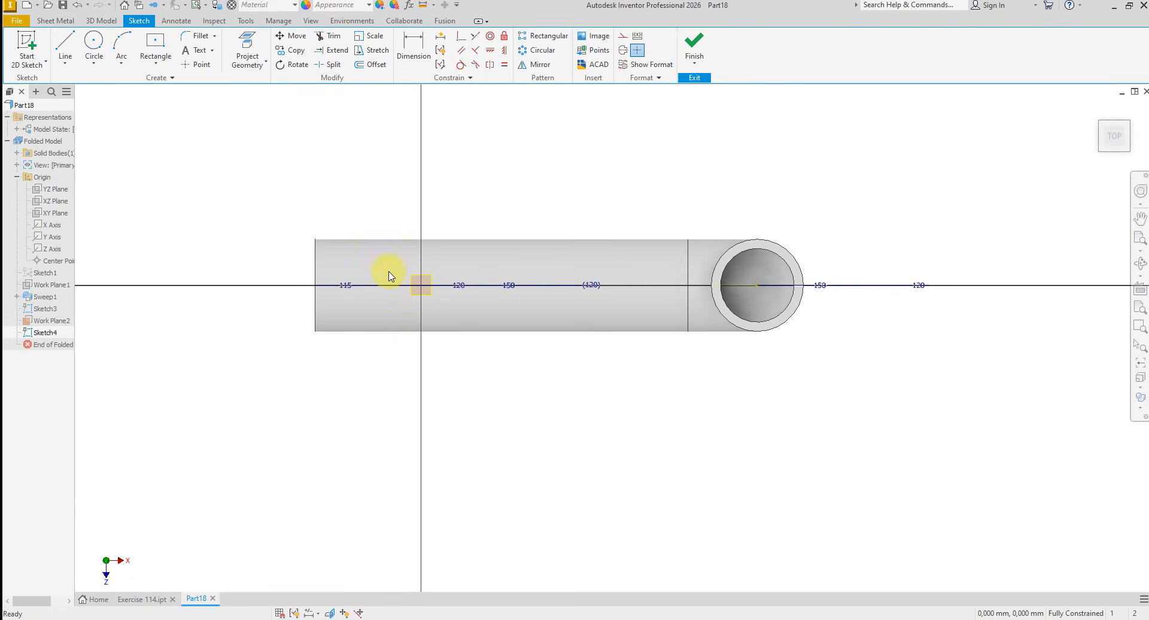
# - Project the upper endpoint of the first branch line into the new sketch
pyautogui.scroll(5, 392, 278)
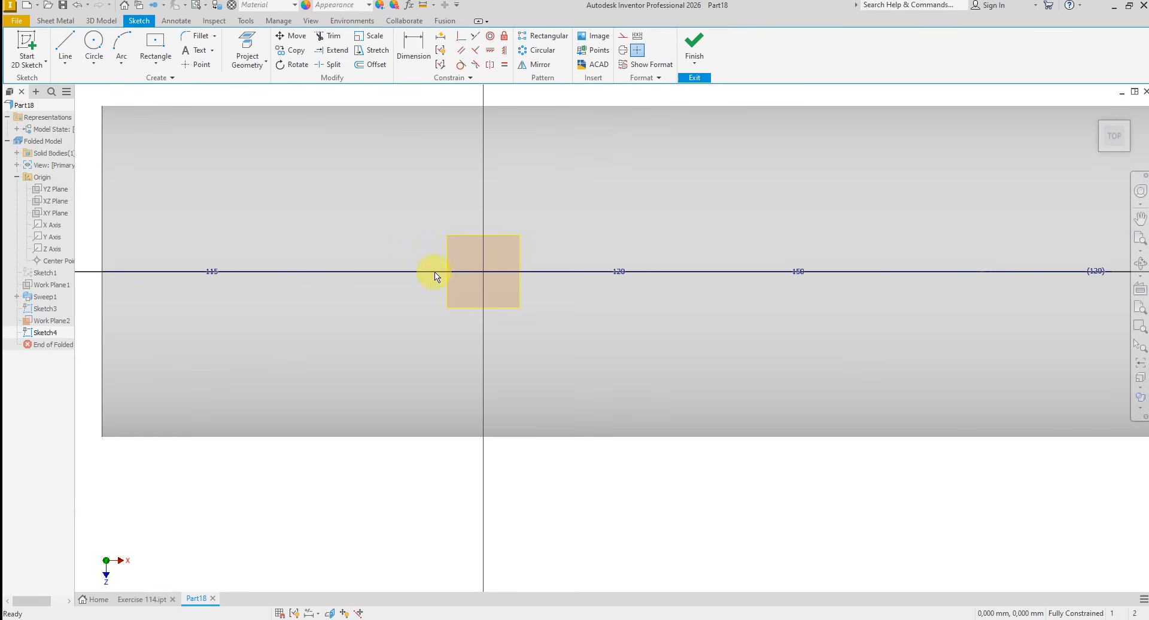
pyautogui.click(250, 45)
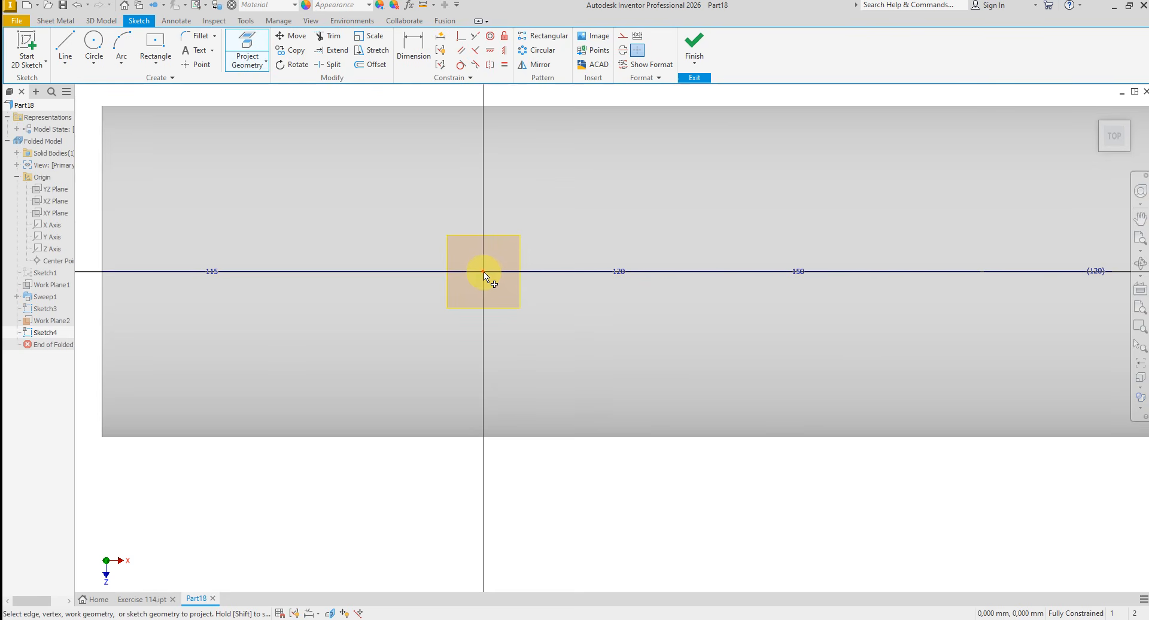
pyautogui.click(483, 271)
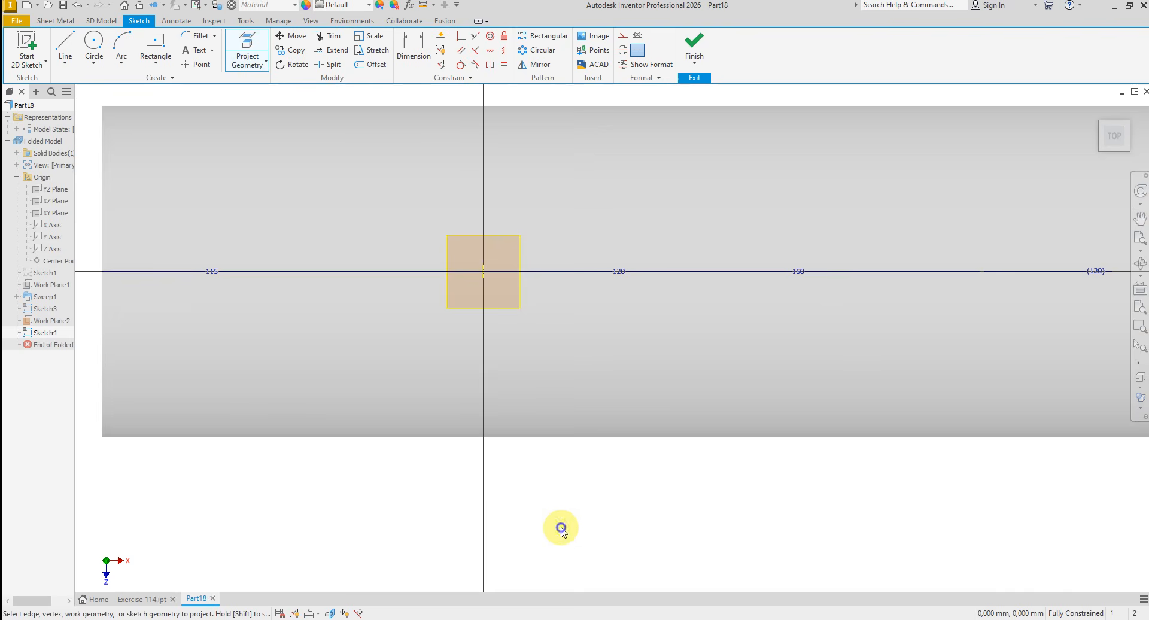
pyautogui.rightClick(562, 529)
pyautogui.click(608, 530)
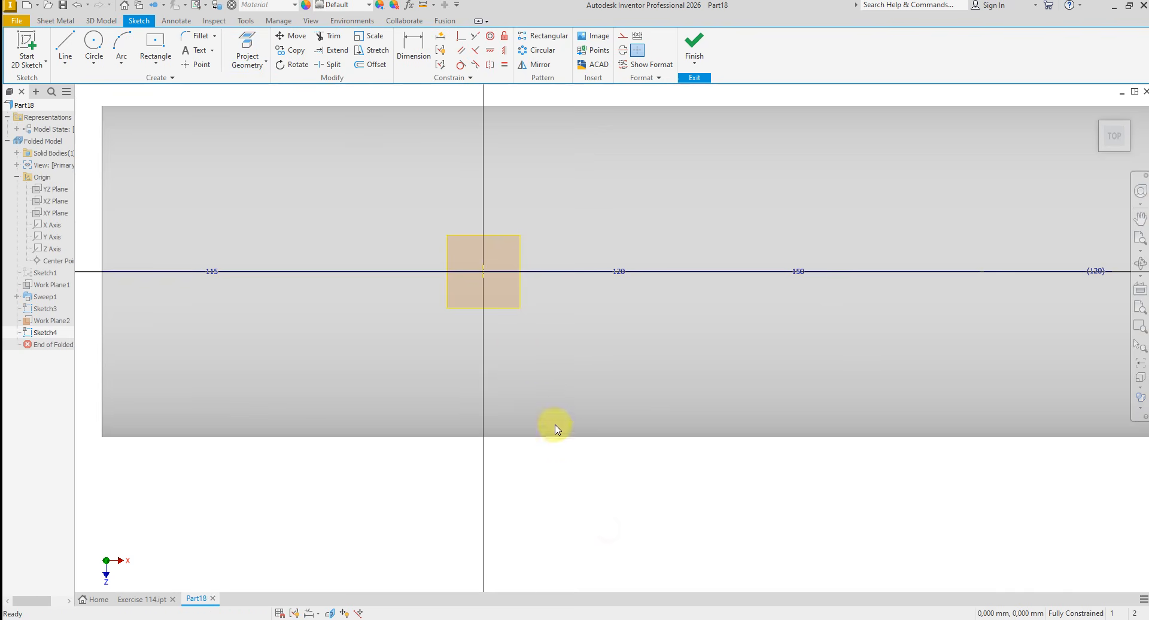
# - Hide the work plane at the end of the first branch line
pyautogui.rightClick(505, 302)
pyautogui.click(496, 461)
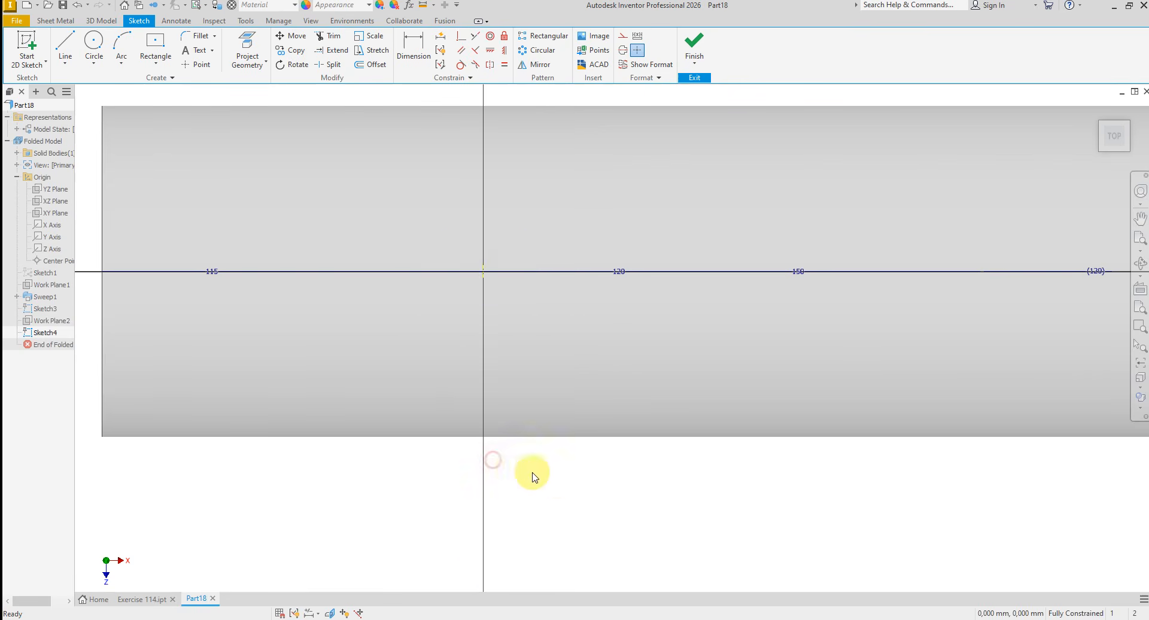
pyautogui.scroll(2, 523, 446)
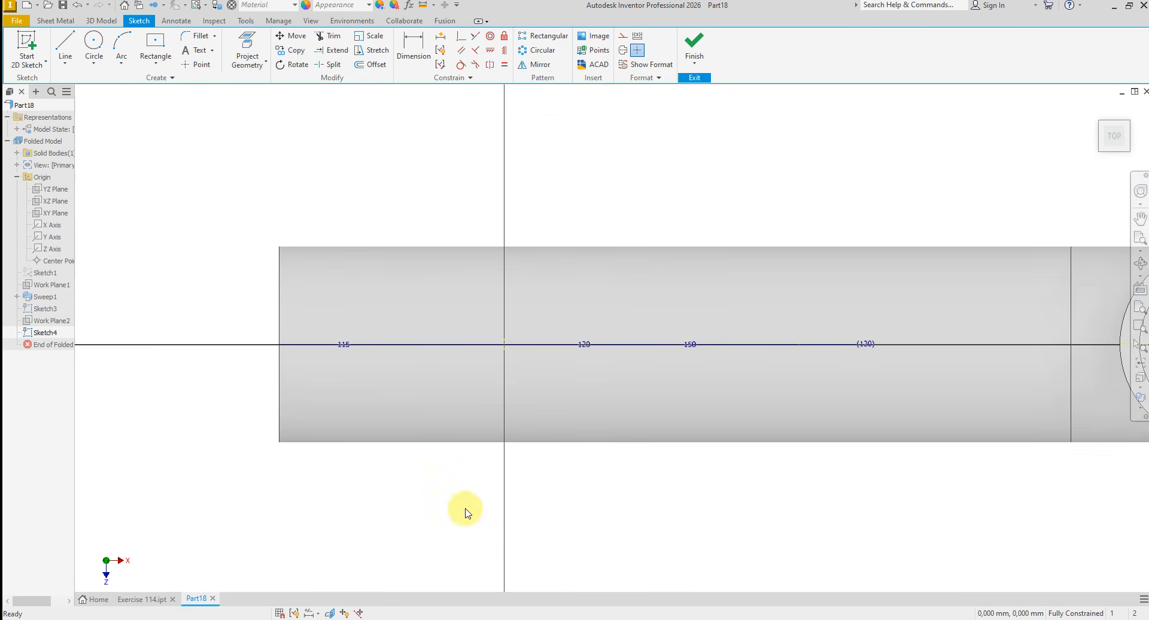
# - Switch to the EXERCISE-114.PNG drawing and examine the oval branch flanges' outline, radii and hole dimensions in the top view
pyautogui.click(483, 619)
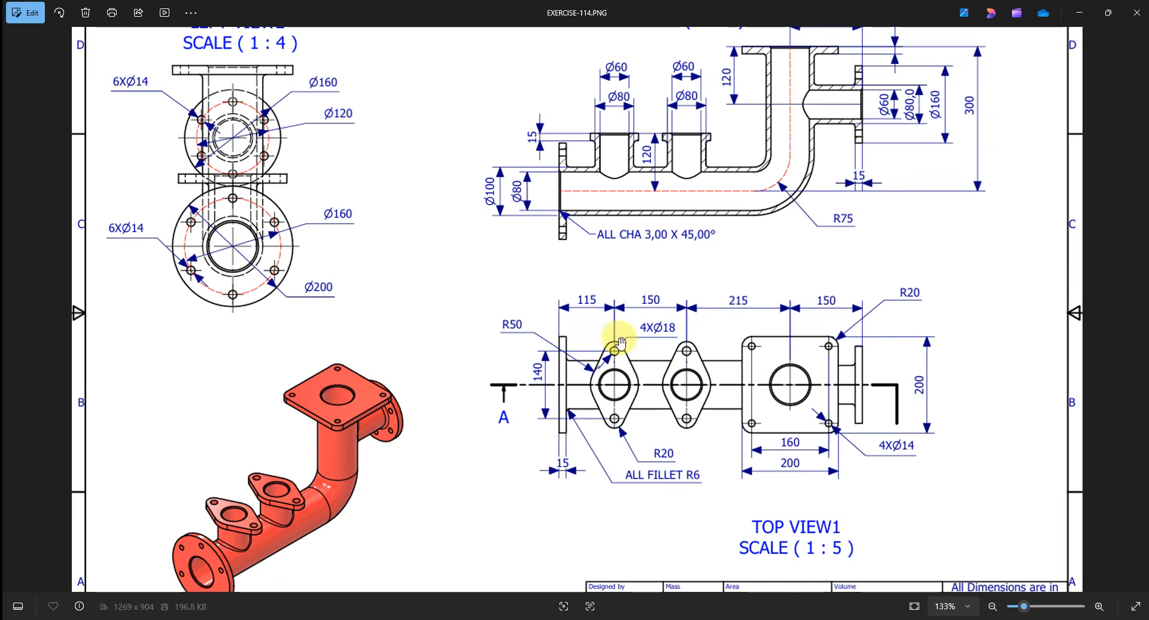
pyautogui.scroll(-1, 618, 361)
pyautogui.scroll(1, 602, 376)
pyautogui.scroll(1, 602, 375)
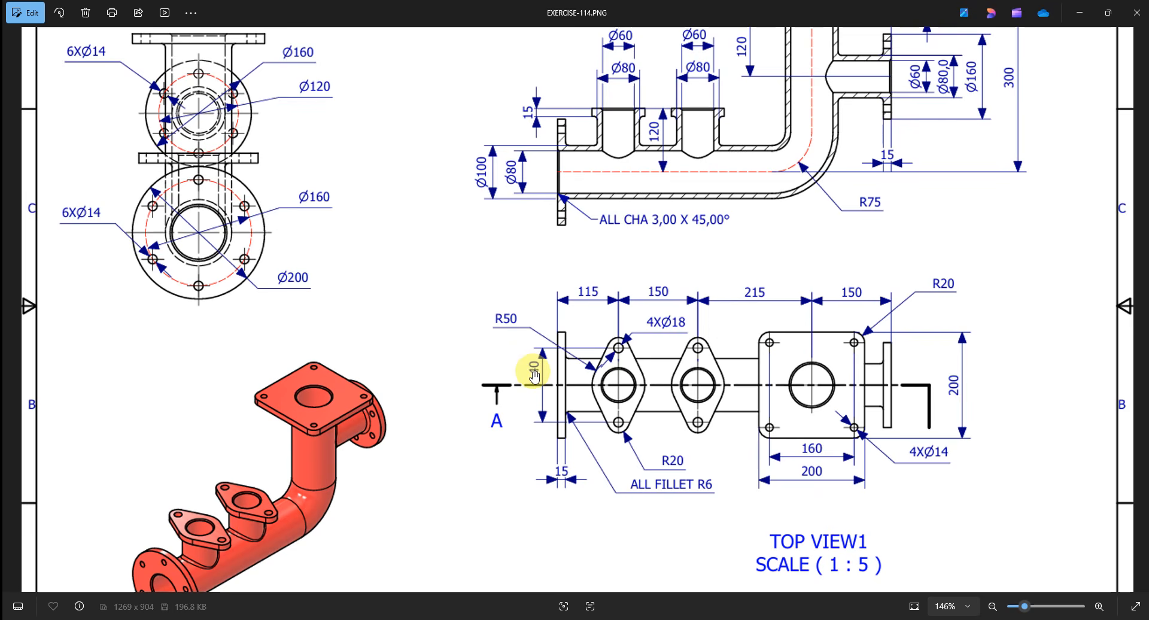
pyautogui.scroll(-1, 550, 375)
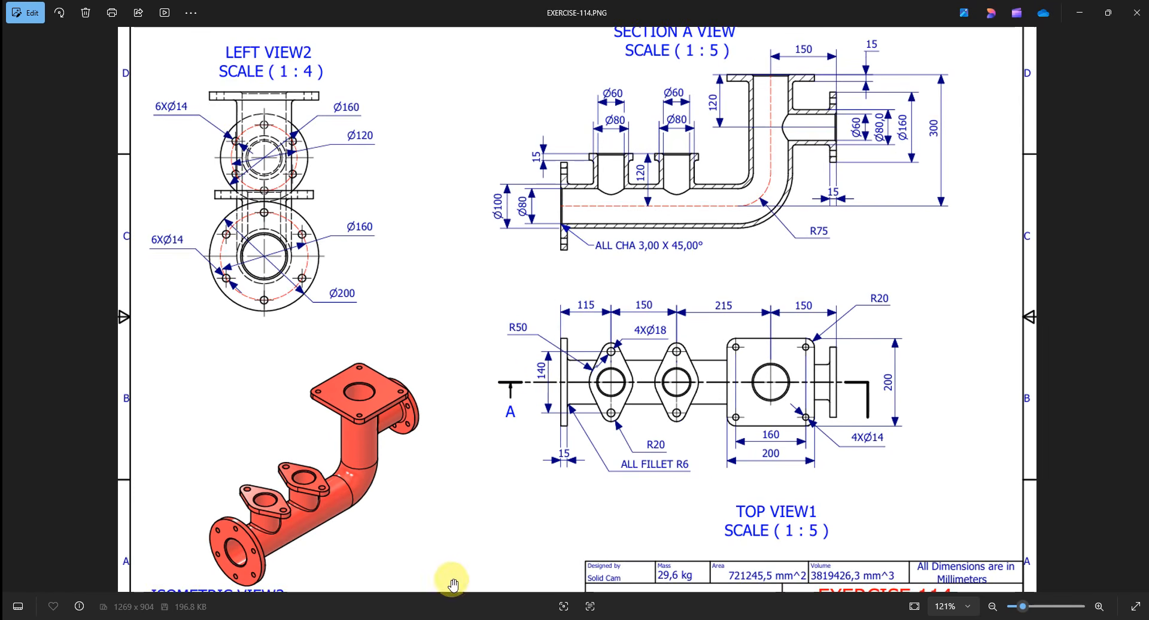
# - Switch back to Inventor and draw two concentric circles centred on the projected endpoint of the first branch line
pyautogui.hotkey('alt', 'Tab')
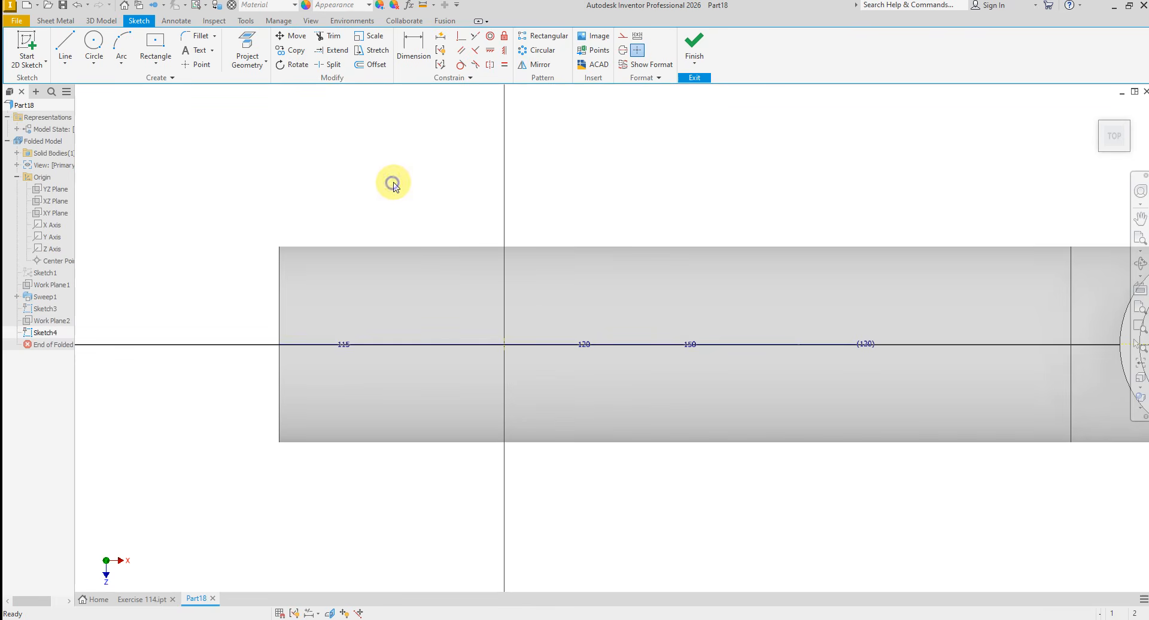
pyautogui.rightClick(390, 179)
pyautogui.click(366, 165)
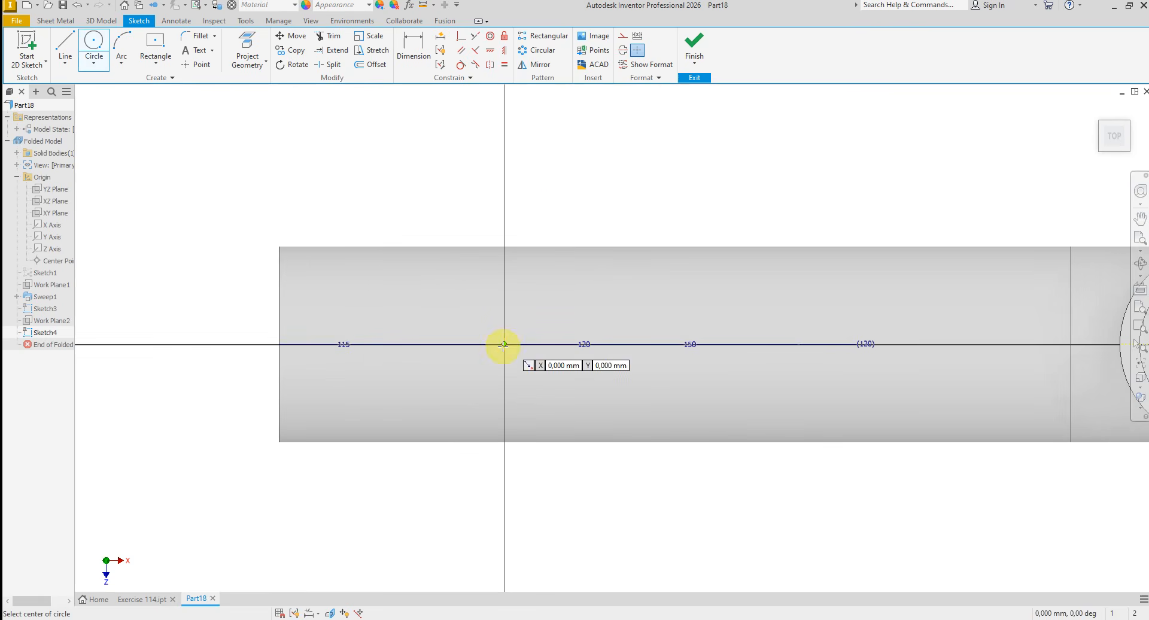
pyautogui.click(504, 344)
pyautogui.click(570, 185)
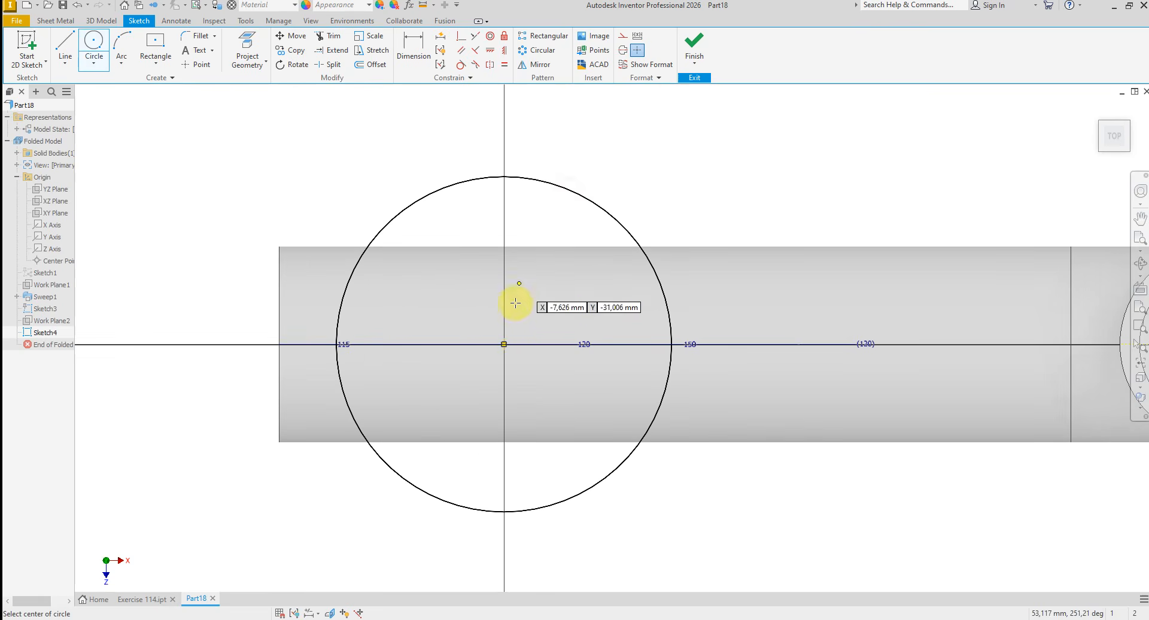
pyautogui.click(504, 344)
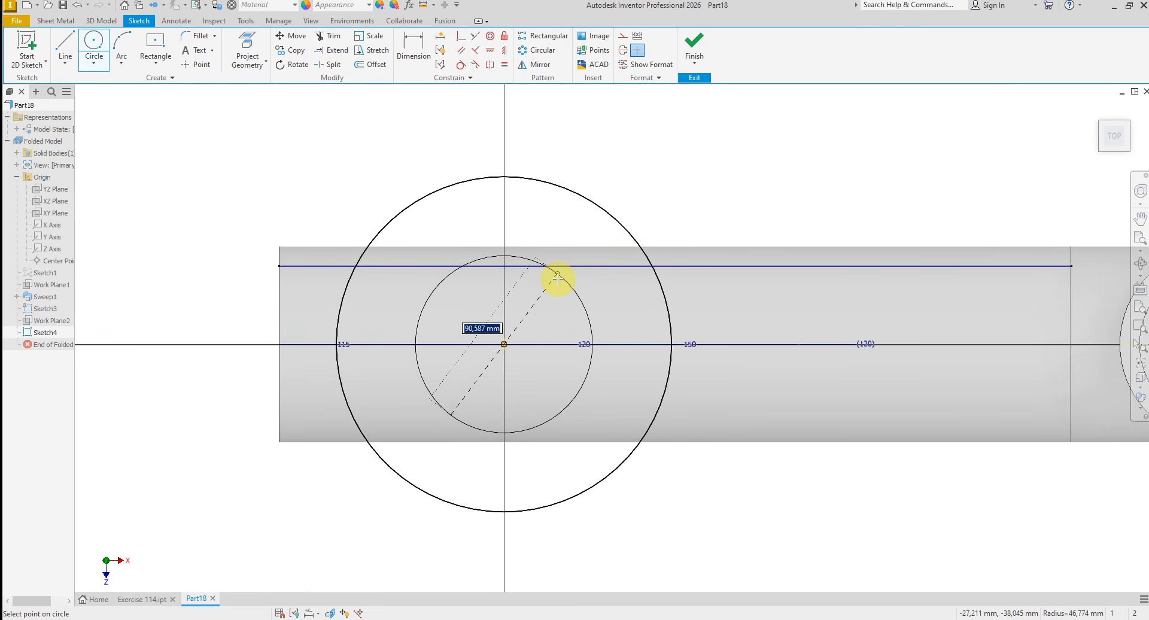
pyautogui.click(558, 293)
# - Draw a second pair of concentric circles, about 144 mm and 76 mm in diameter, between the first pair and the pipe bend
pyautogui.scroll(-2, 516, 322)
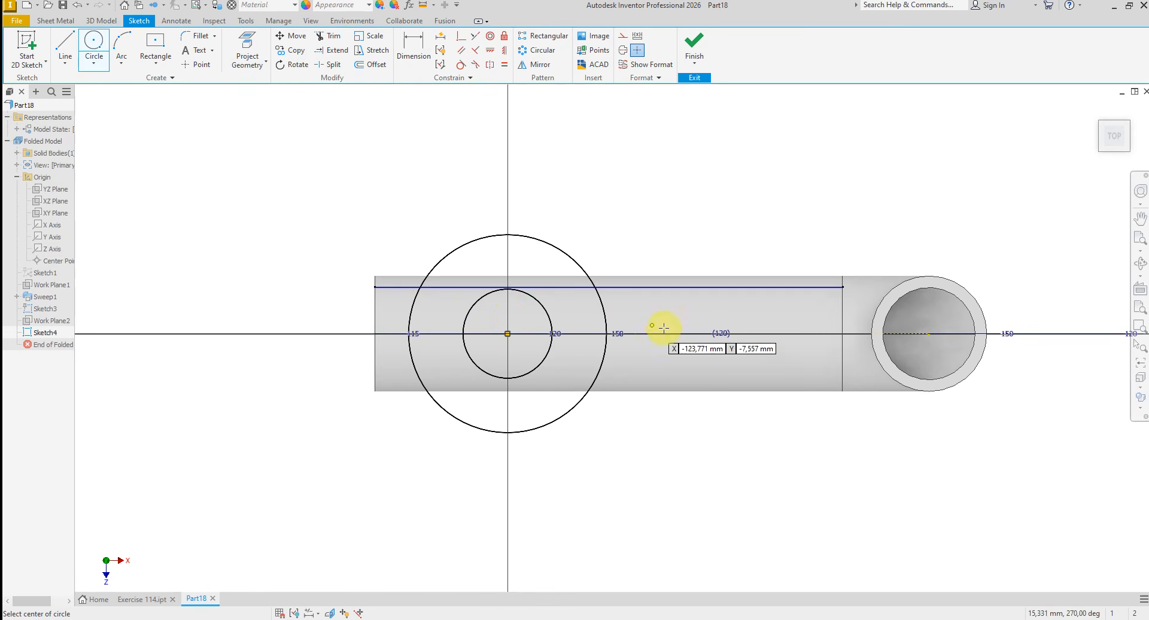
pyautogui.click(704, 319)
pyautogui.click(760, 259)
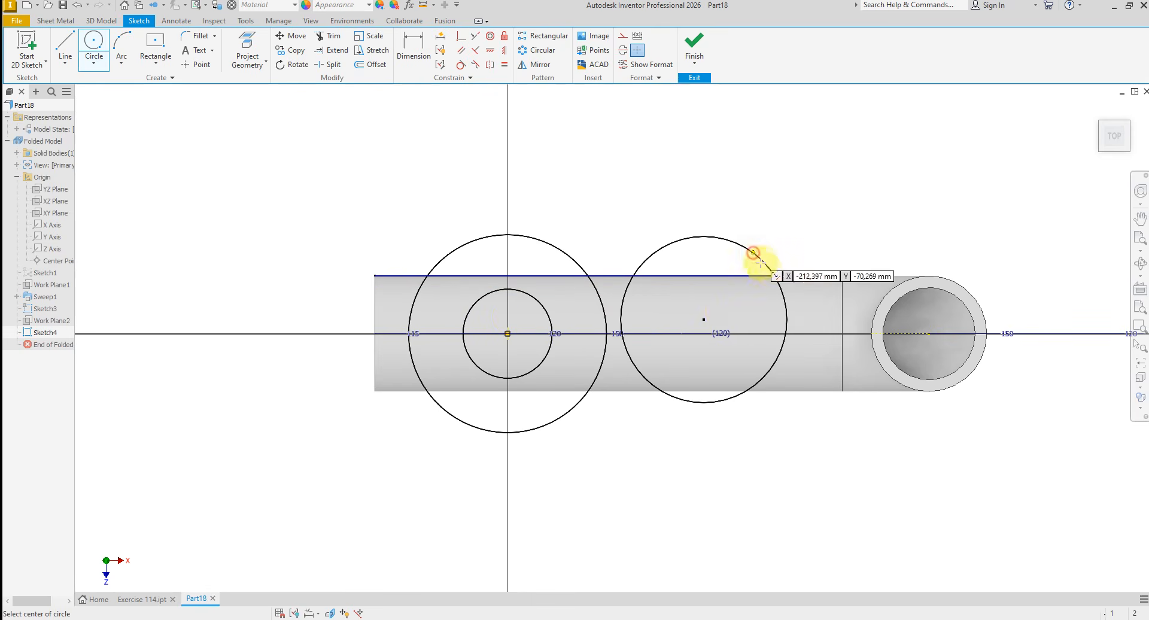
pyautogui.click(704, 320)
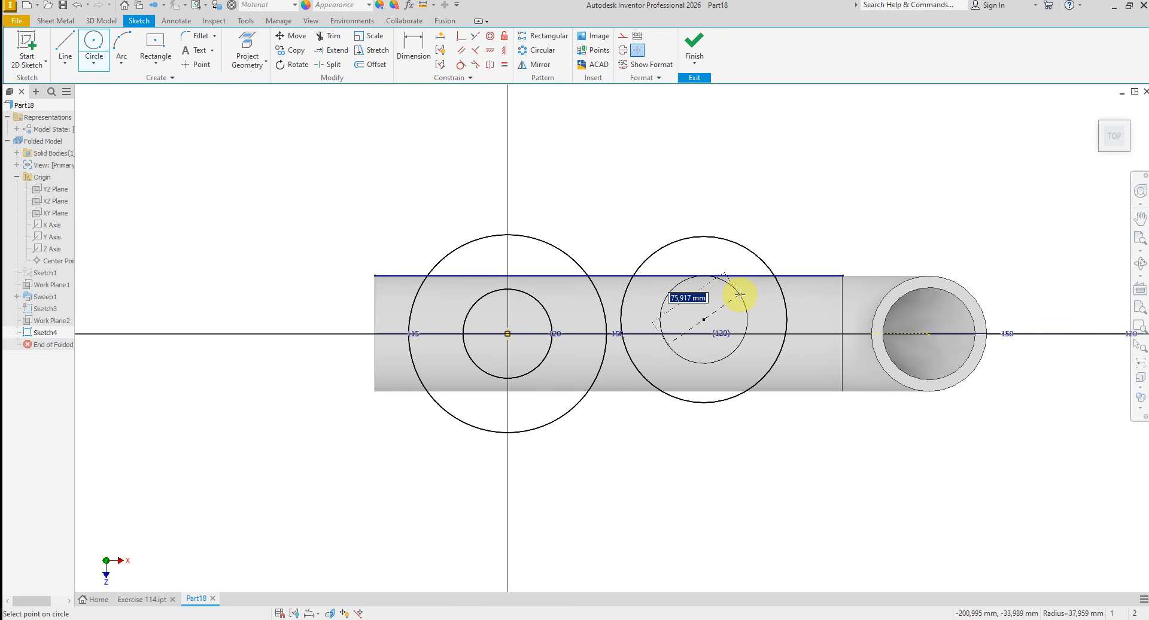
pyautogui.click(738, 293)
pyautogui.rightClick(781, 242)
pyautogui.click(775, 218)
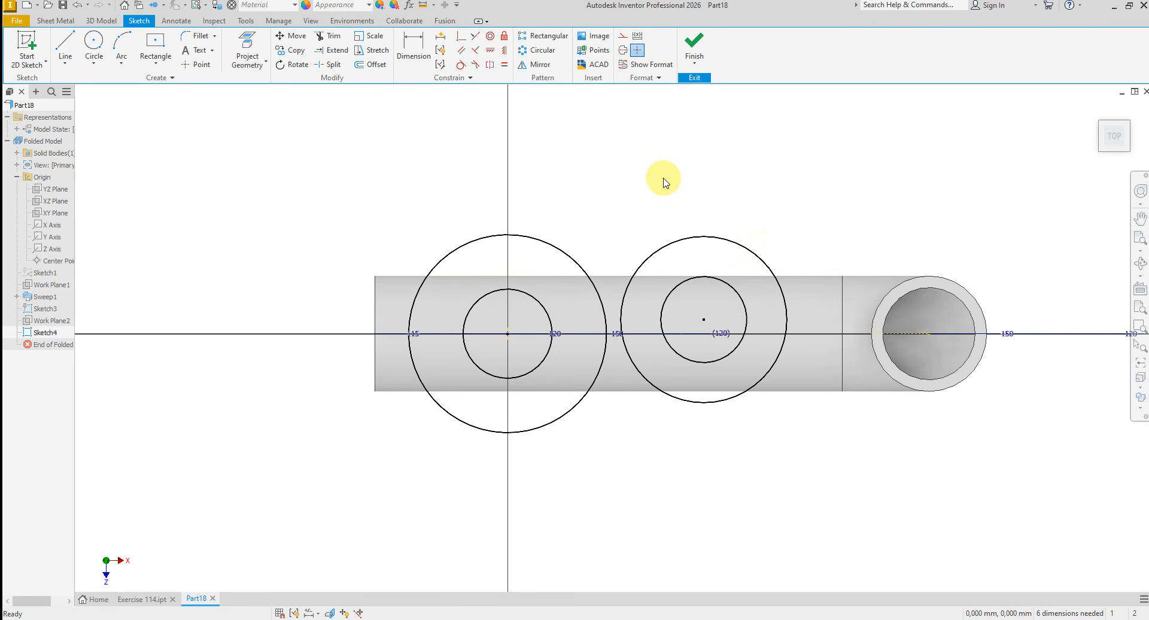
# - Align the second circle pair's centre horizontally with the first pair's centre
pyautogui.click(491, 50)
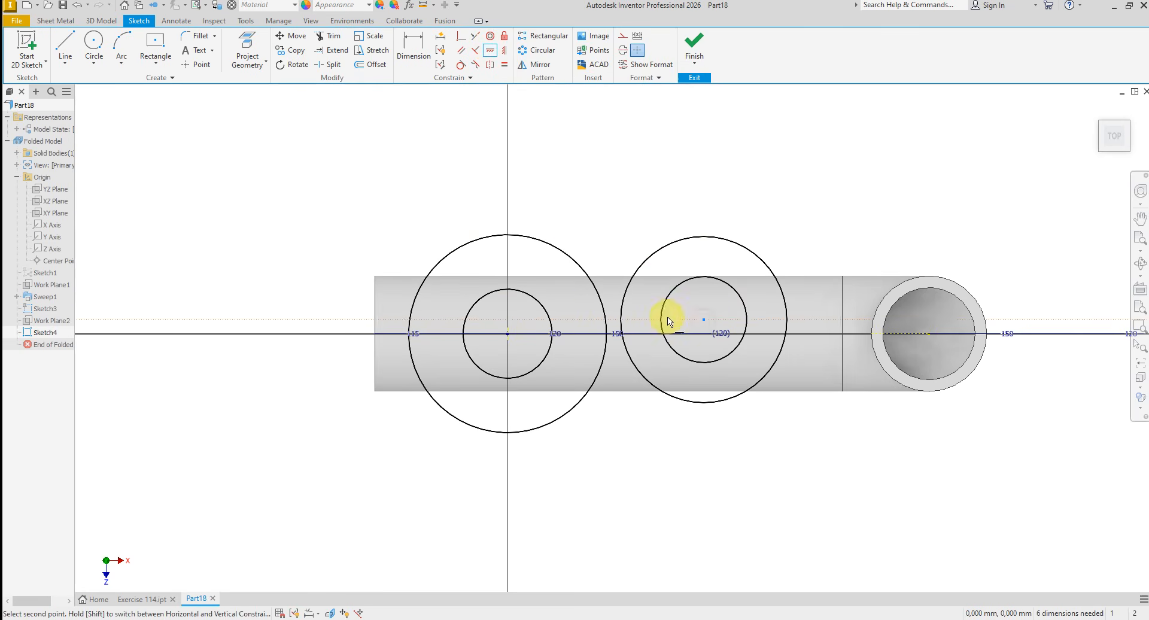
pyautogui.click(510, 336)
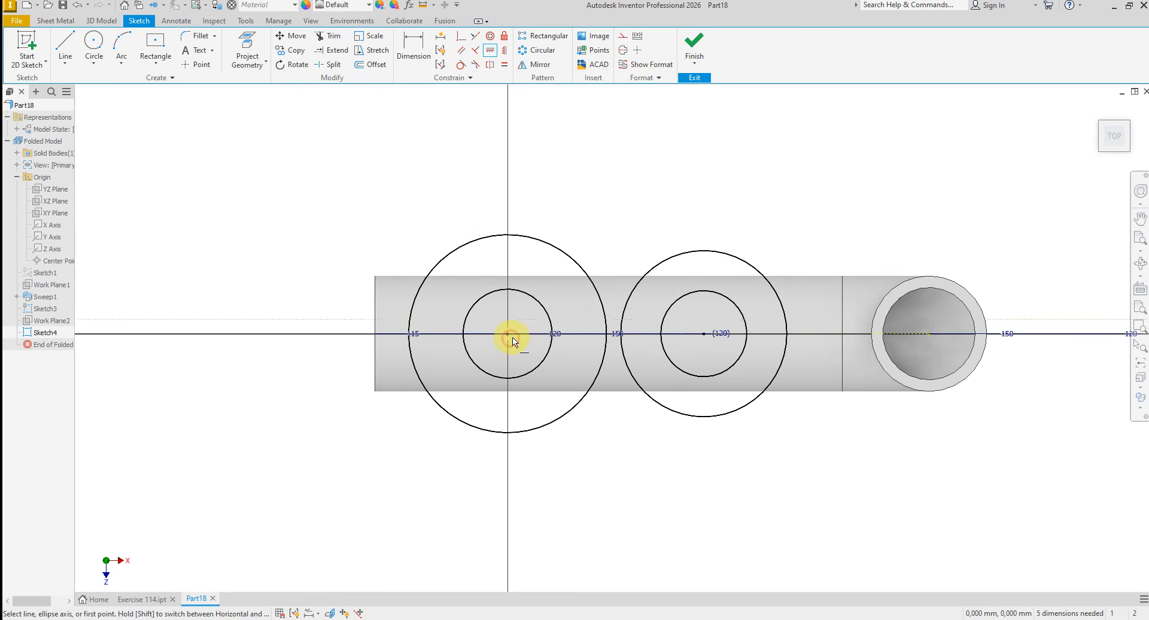
pyautogui.rightClick(572, 207)
pyautogui.click(554, 177)
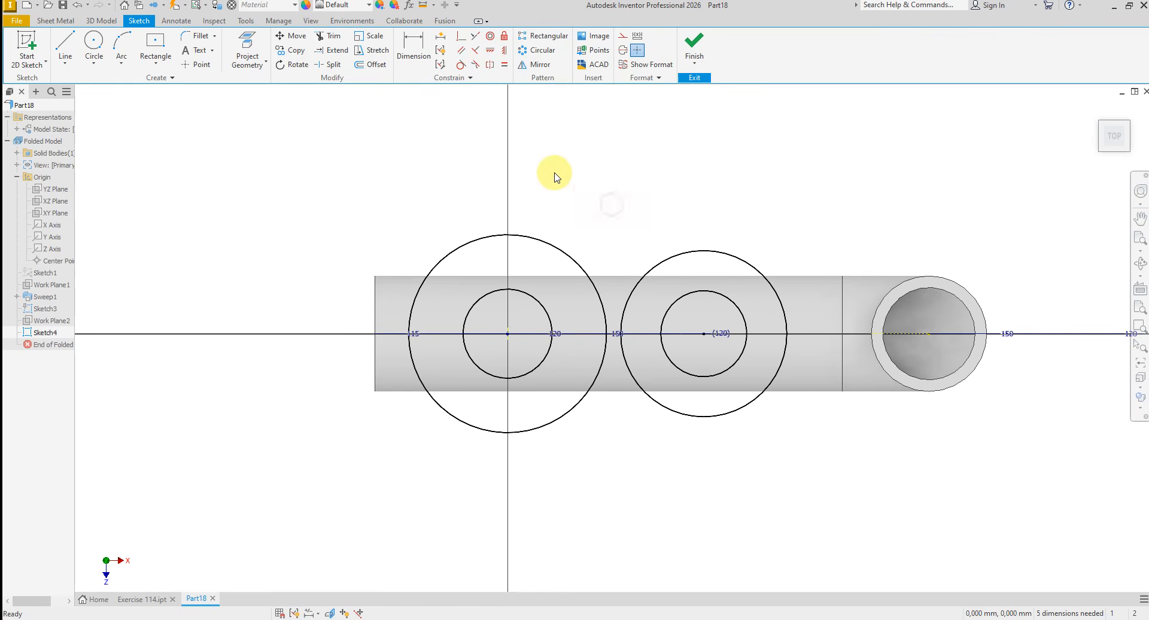
# - Apply equal constraints between the two outer circles and between the two inner circles
pyautogui.click(505, 68)
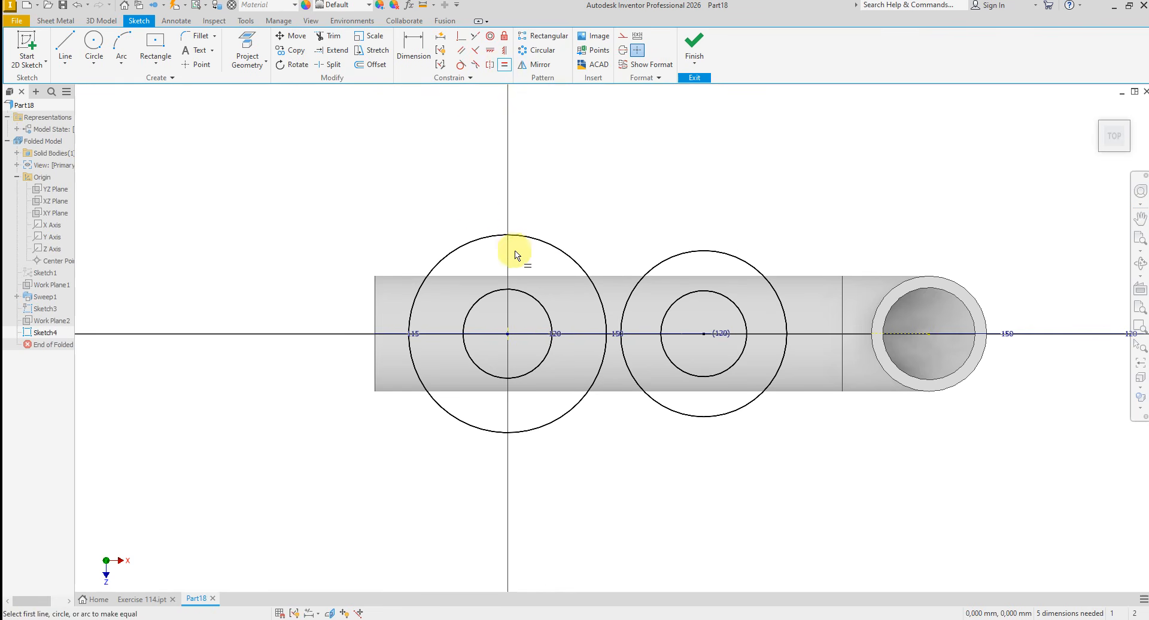
pyautogui.click(477, 242)
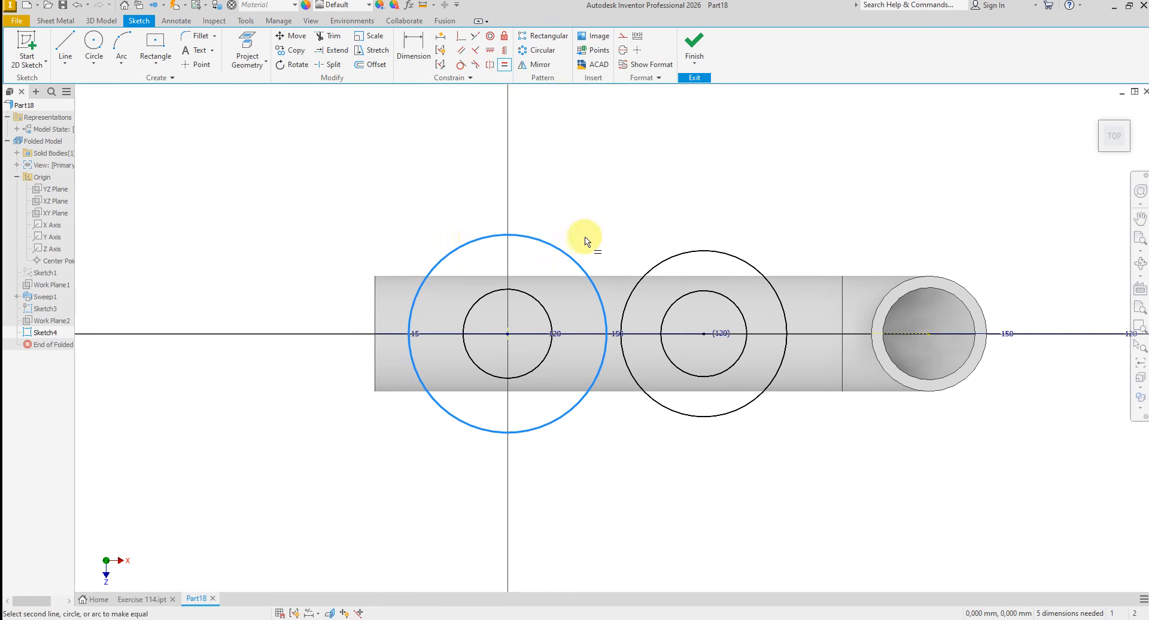
pyautogui.click(656, 266)
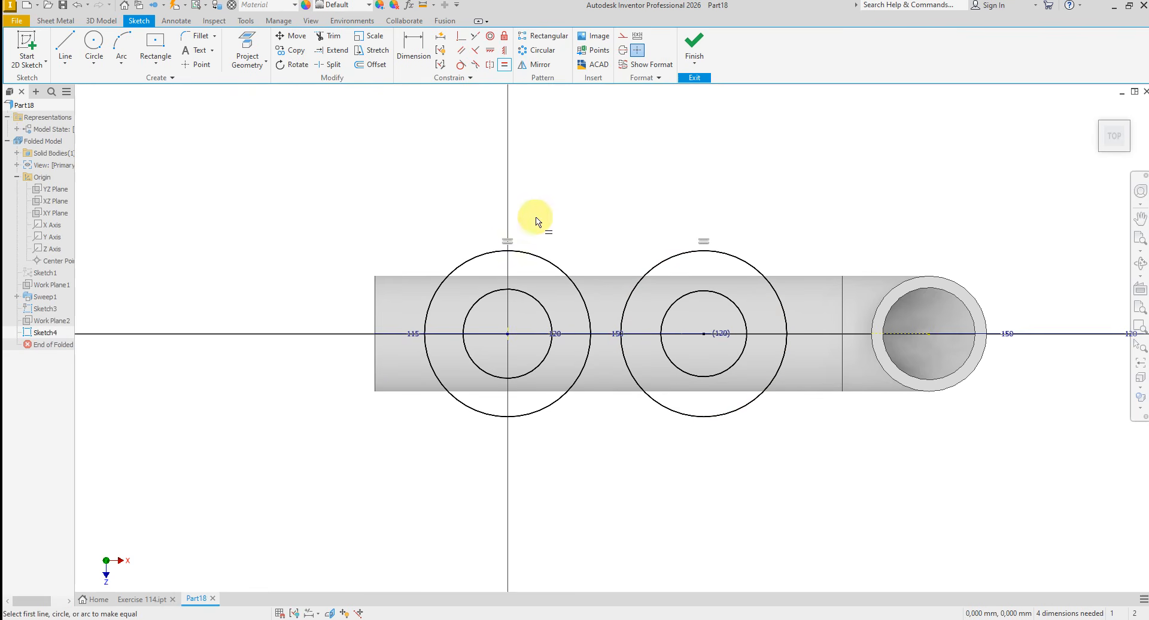
pyautogui.click(519, 293)
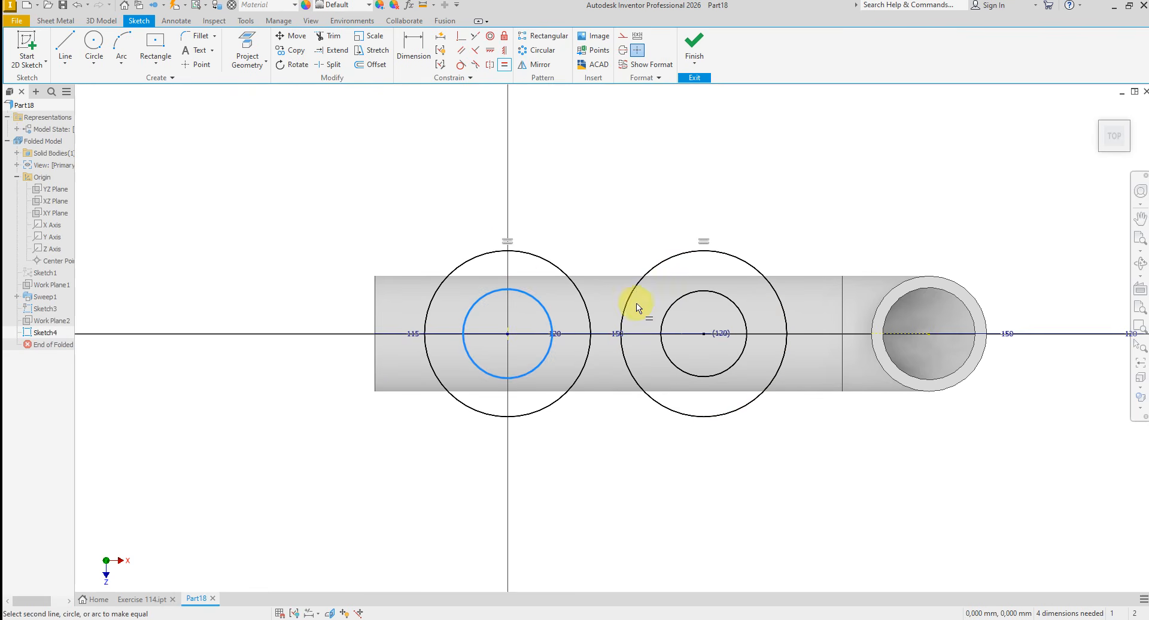
pyautogui.click(672, 306)
pyautogui.rightClick(593, 208)
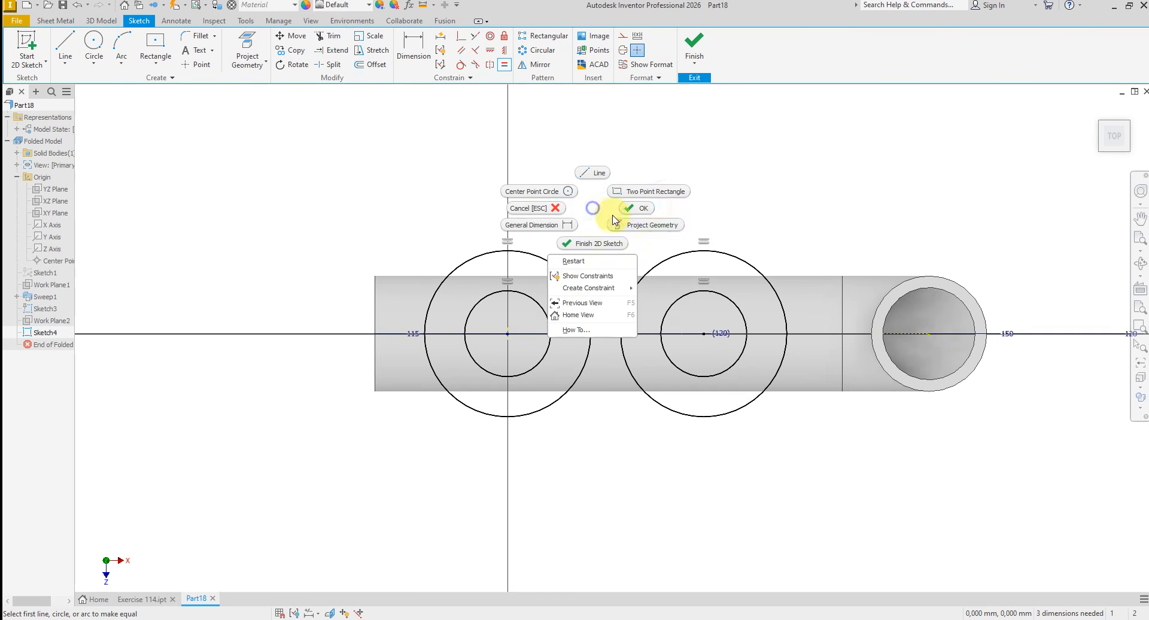
pyautogui.click(634, 211)
# - Dimension the first pair's outer circle to 80 mm diameter and its inner circle to 60 mm diameter
pyautogui.click(413, 51)
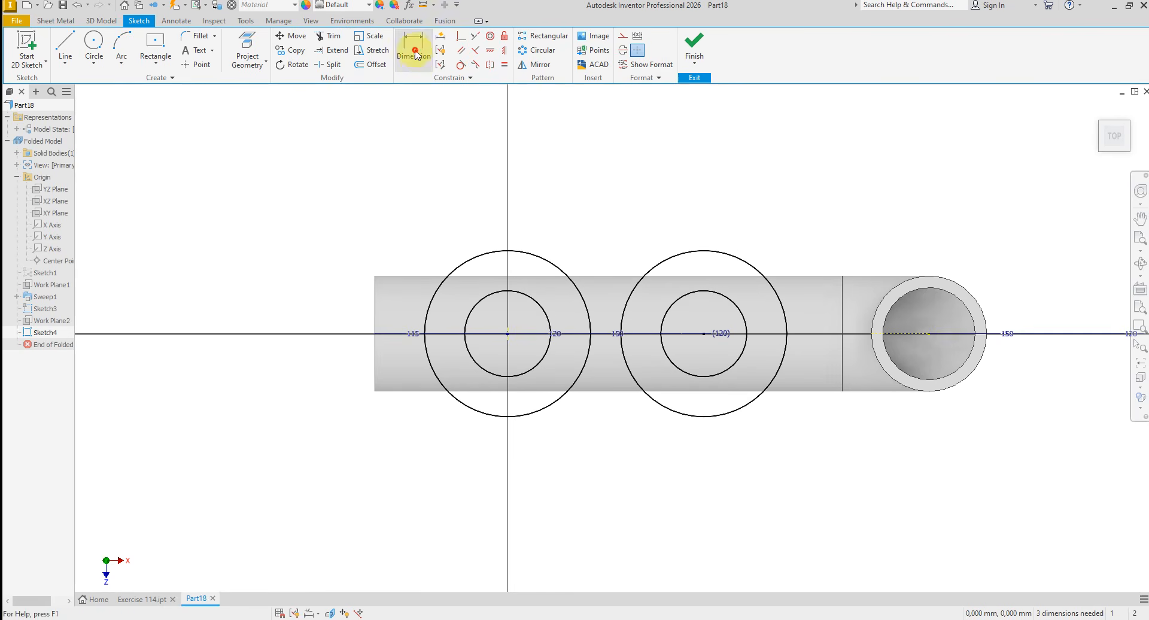
pyautogui.click(500, 254)
pyautogui.click(468, 232)
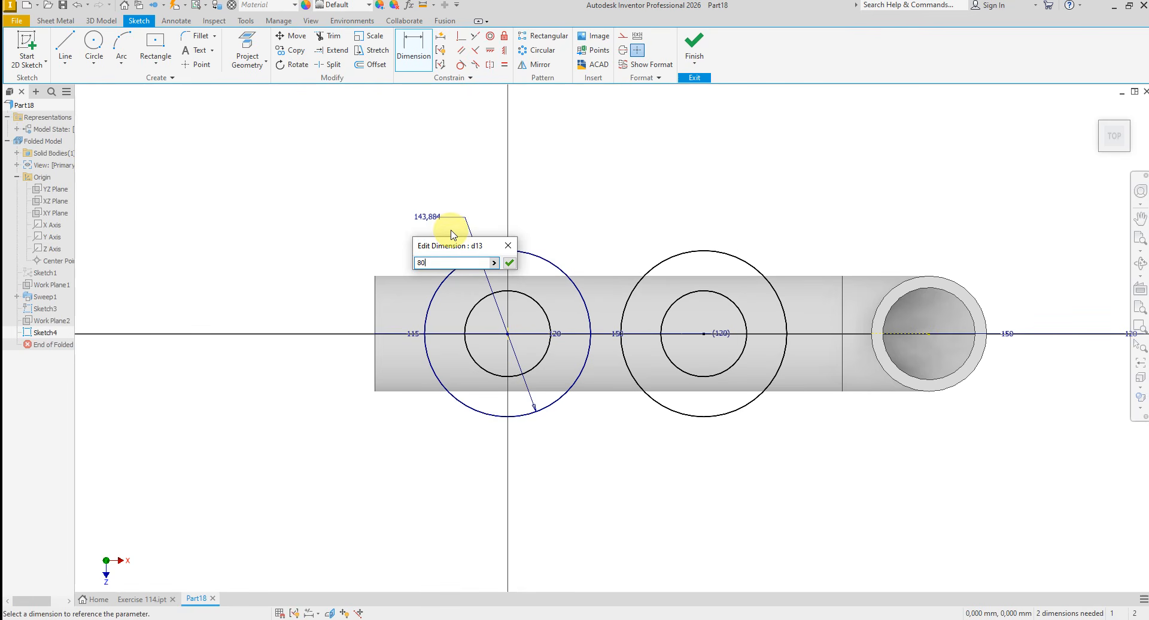
pyautogui.press('Return')
pyautogui.scroll(3, 518, 355)
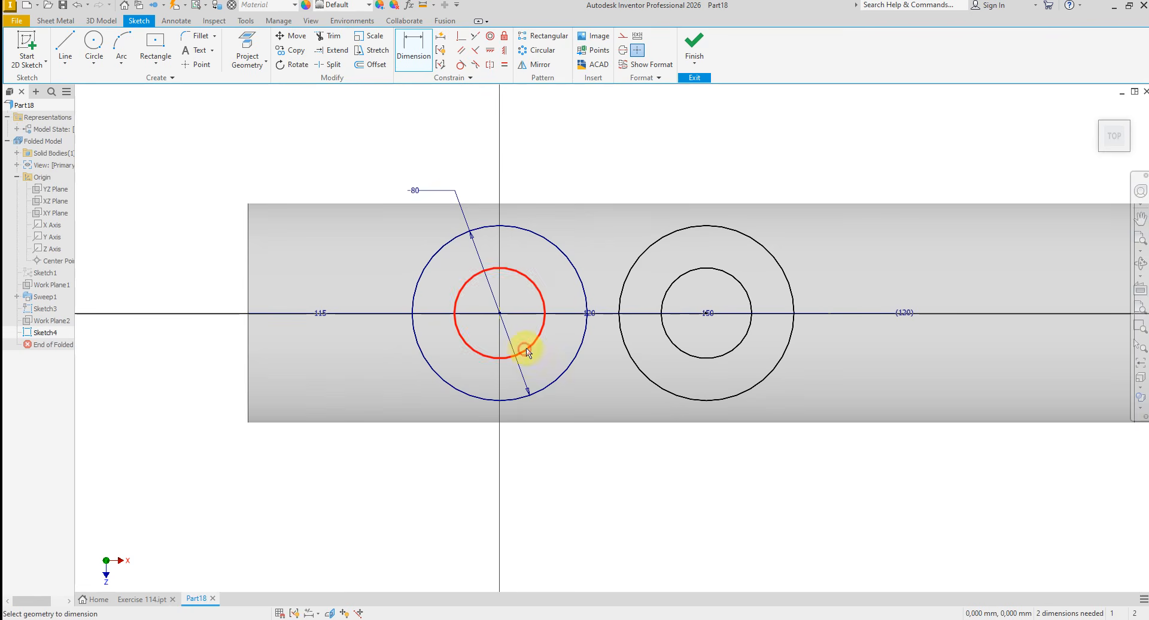
pyautogui.click(525, 352)
pyautogui.click(585, 231)
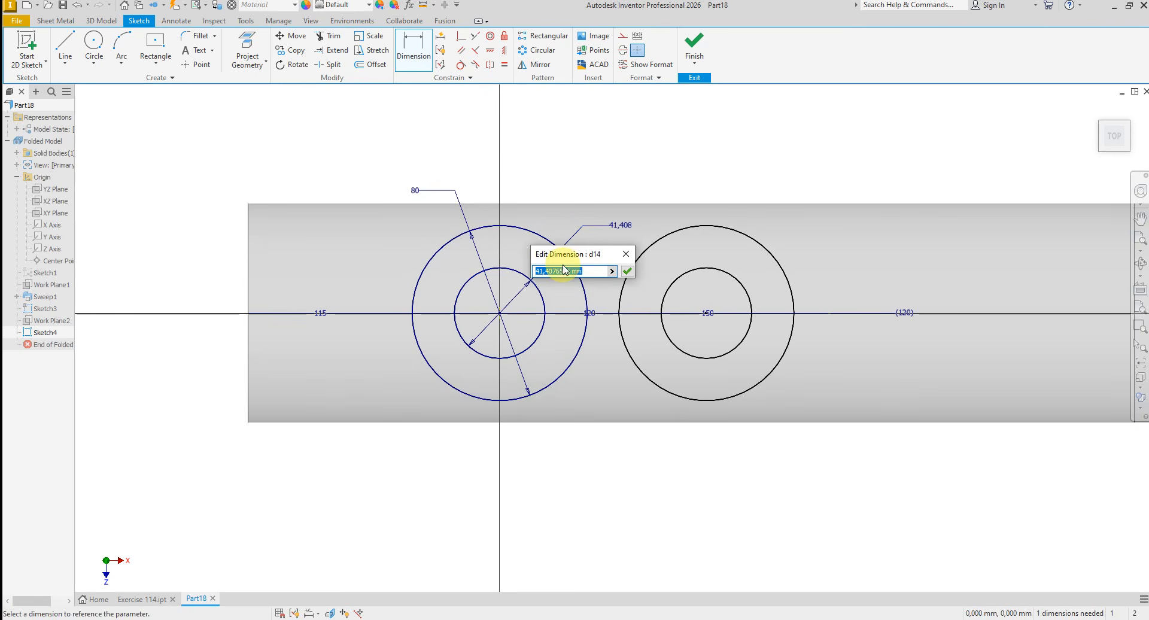
pyautogui.press('Return')
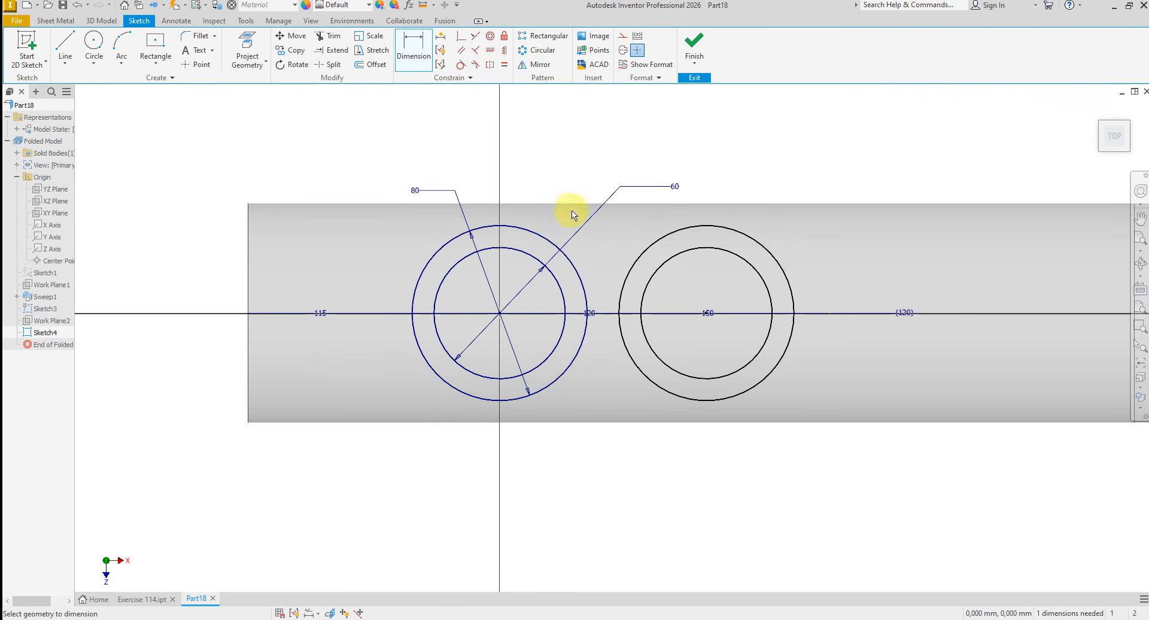
pyautogui.rightClick(565, 159)
pyautogui.click(611, 161)
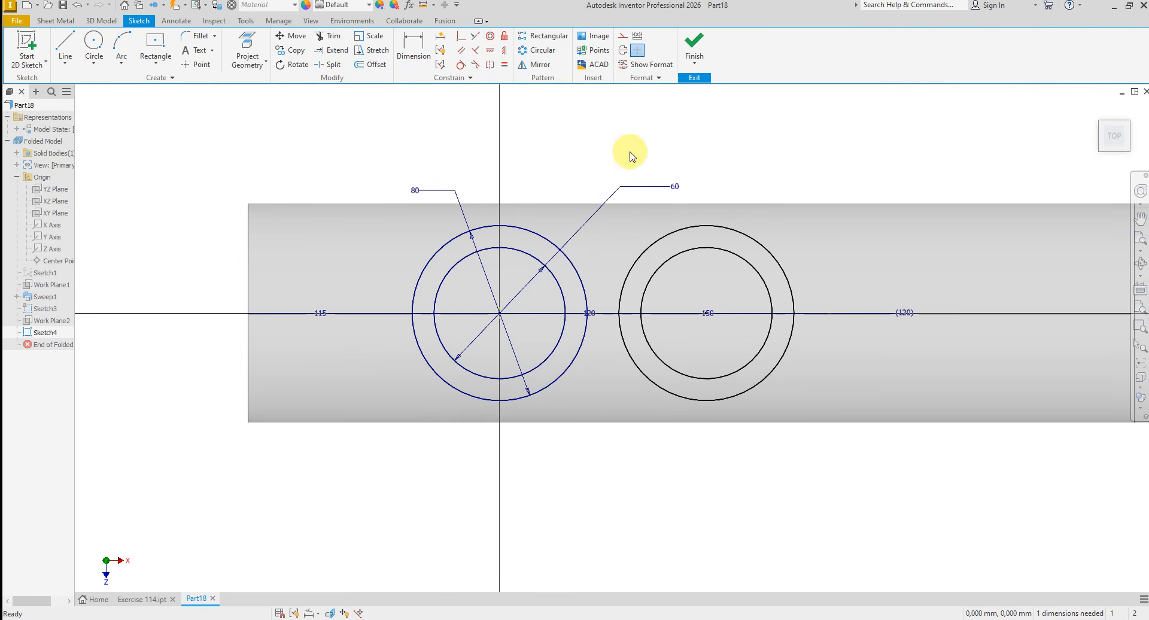
# - Add a driven dimension between the pipe's open end edge and the centre of the first circle pair
pyautogui.click(414, 52)
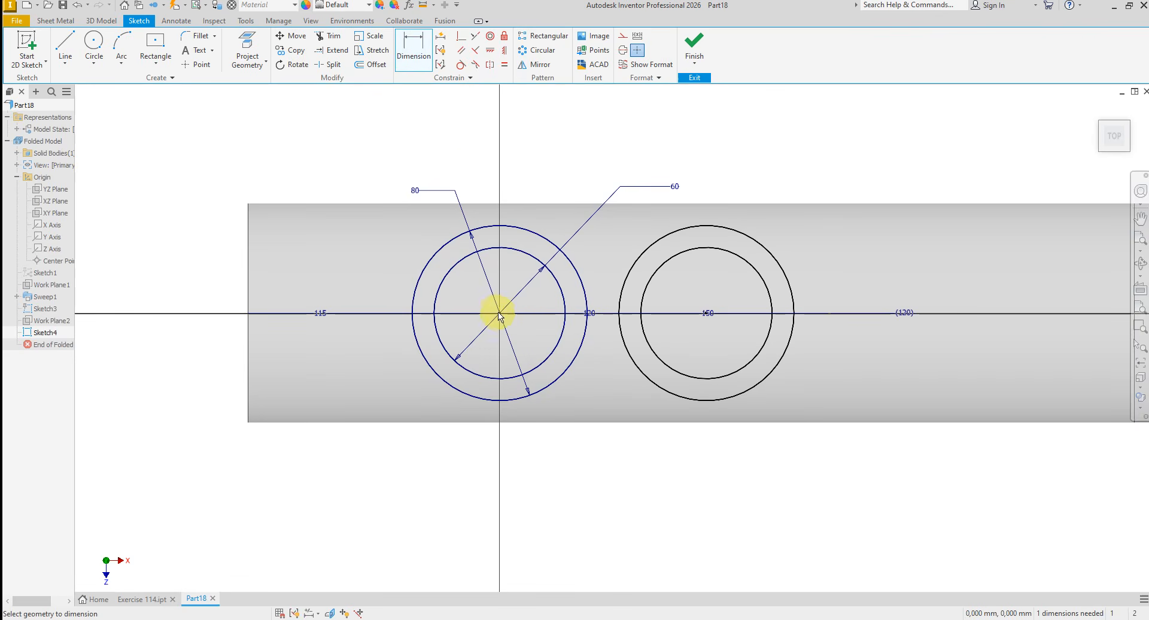
pyautogui.click(251, 302)
pyautogui.click(303, 157)
pyautogui.click(259, 108)
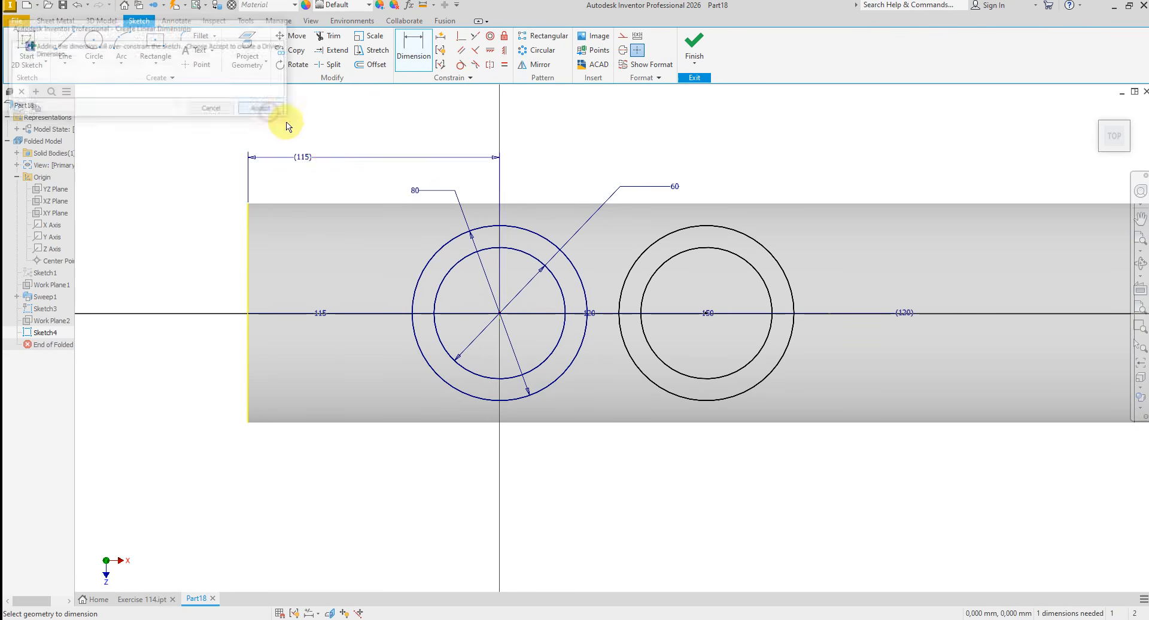
# - Dimension the horizontal distance between the centres of the two circle pairs to 150 mm
pyautogui.click(501, 315)
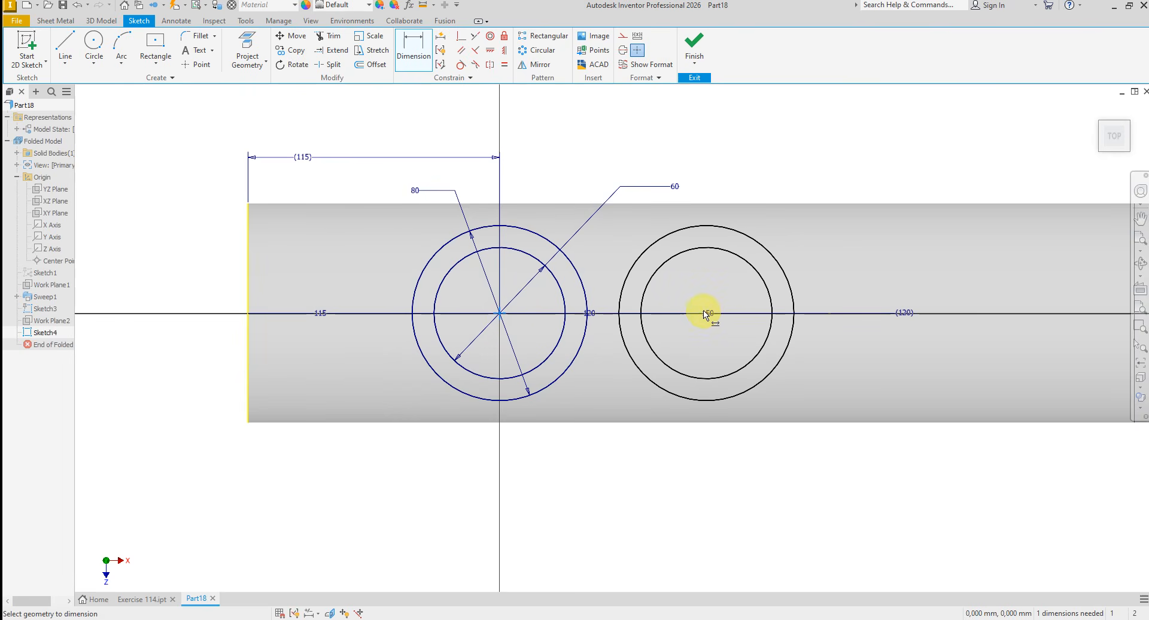
pyautogui.click(707, 313)
pyautogui.click(641, 168)
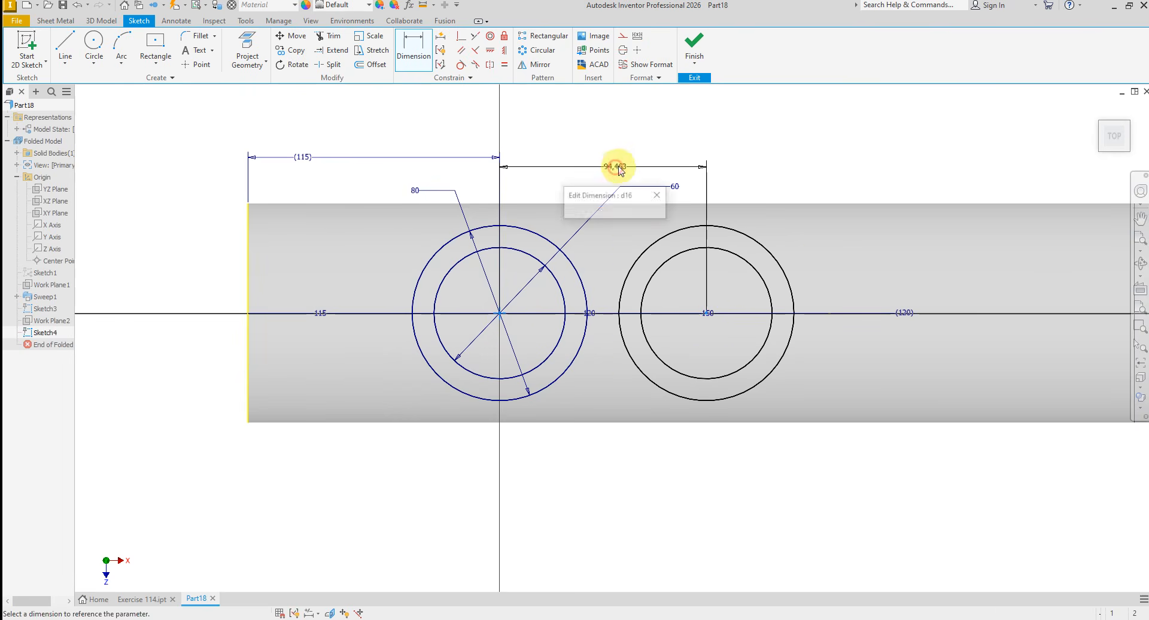
pyautogui.write('150')
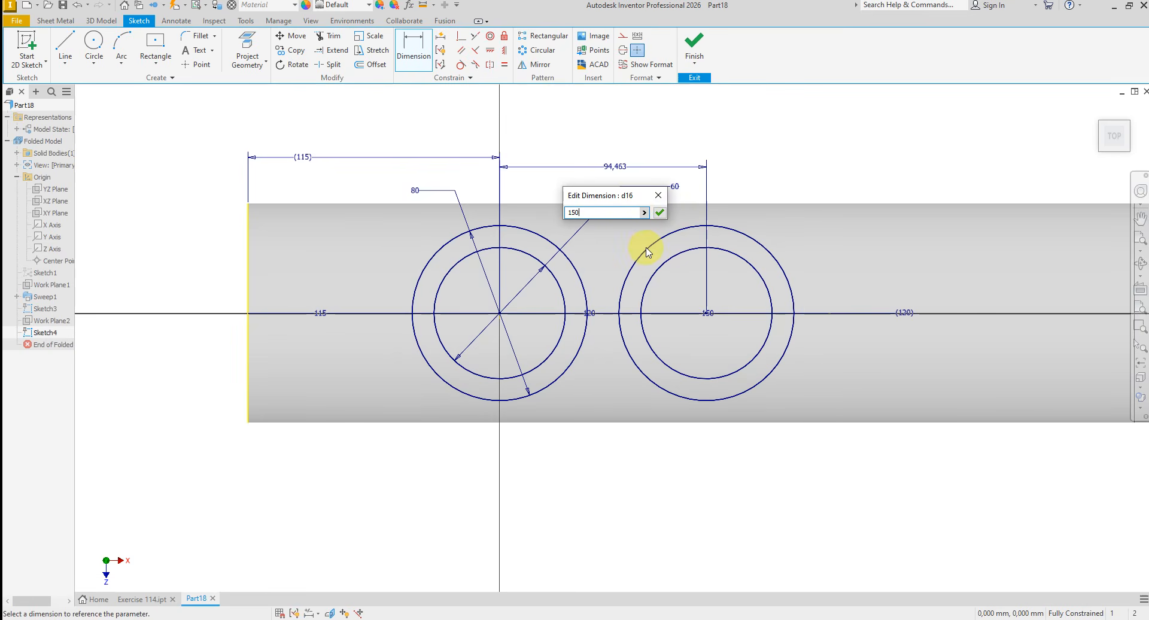
pyautogui.press('Return')
pyautogui.rightClick(543, 136)
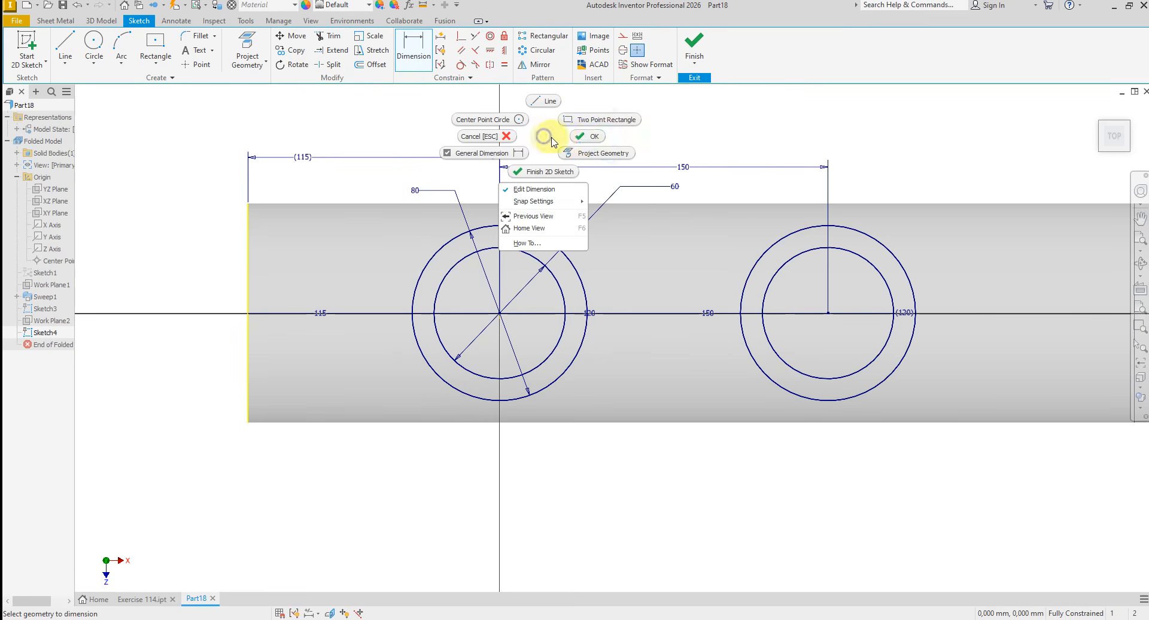
pyautogui.click(584, 138)
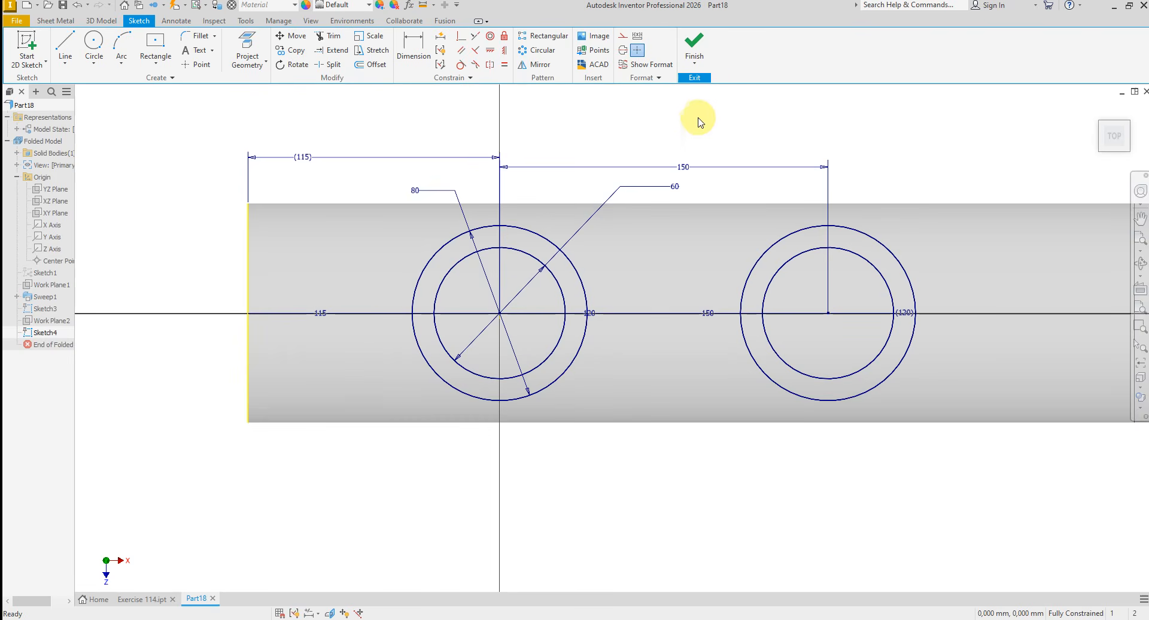
# - Finish the sketch and extrude both ring profiles as joined branches up to the horizontal pipe's outer face, keeping Extrude open for another feature
pyautogui.click(694, 40)
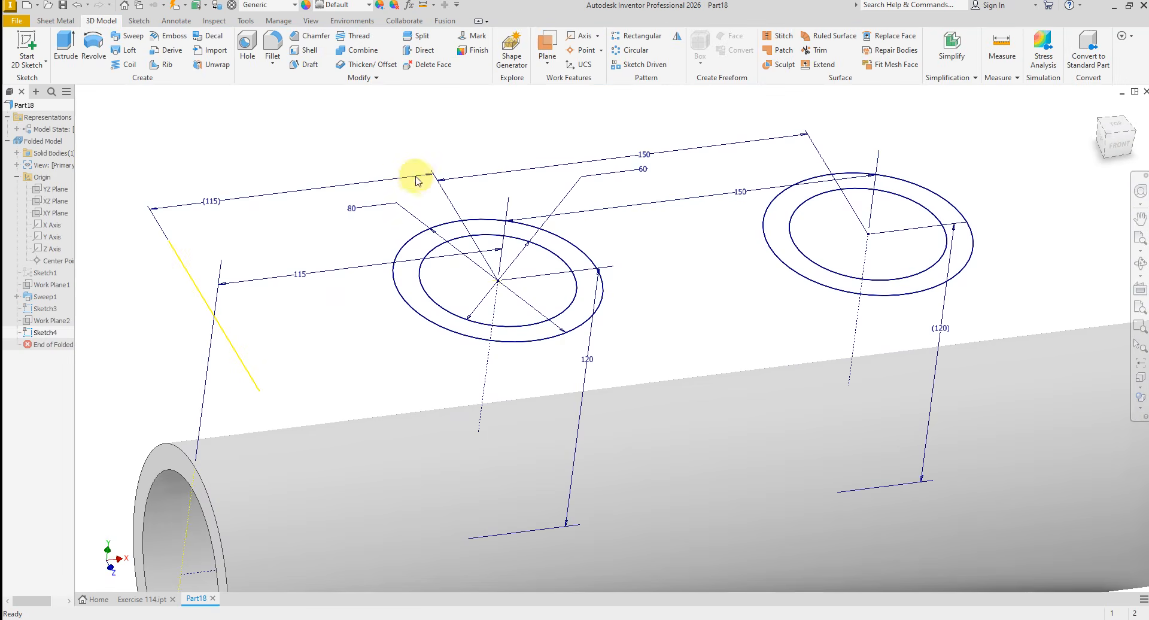
pyautogui.click(66, 47)
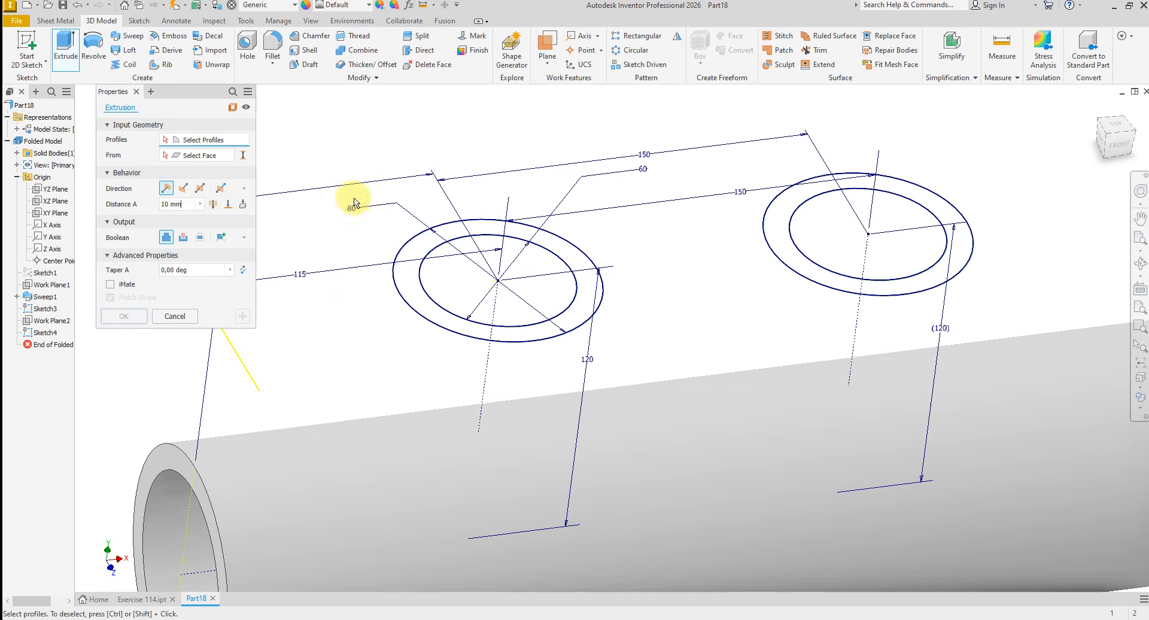
pyautogui.click(443, 310)
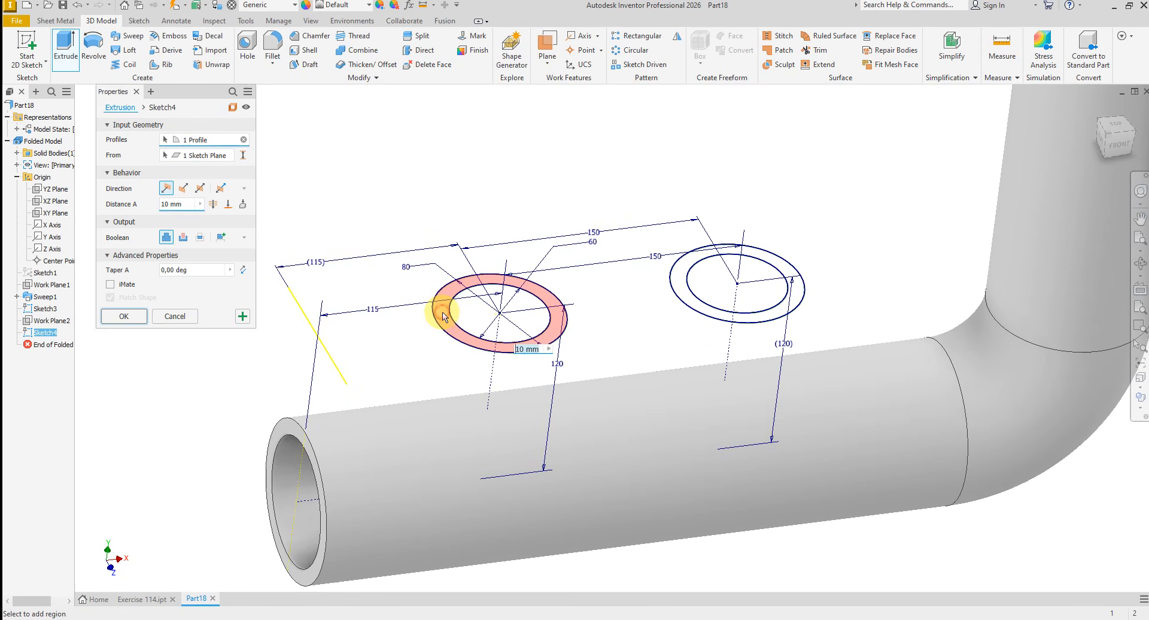
pyautogui.scroll(-1, 685, 307)
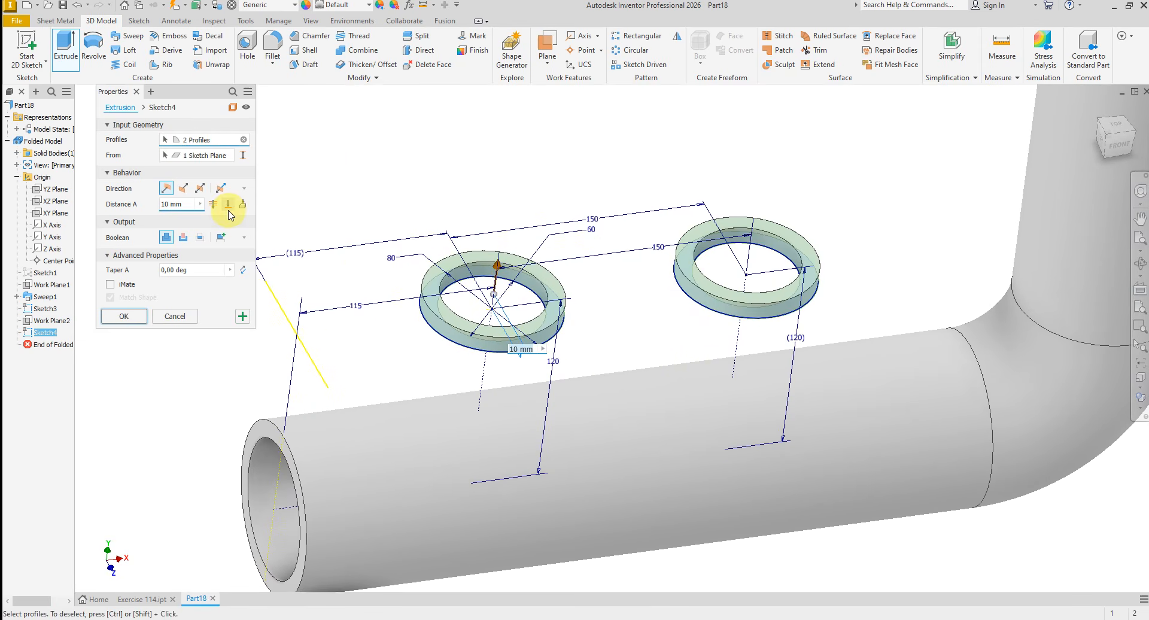
pyautogui.click(400, 422)
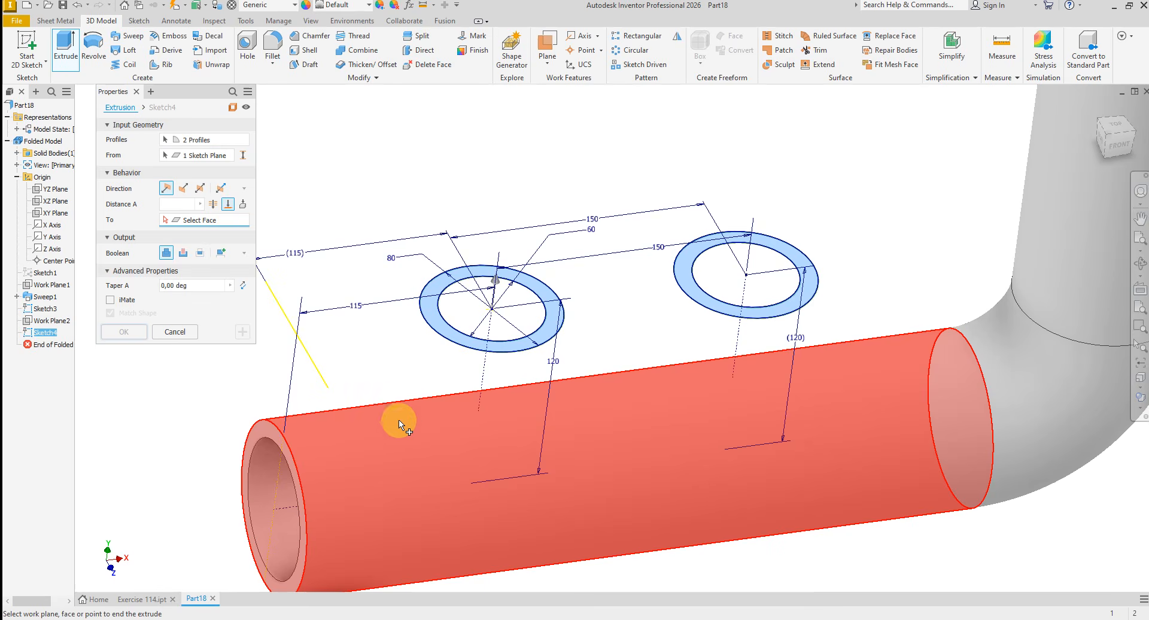
pyautogui.click(437, 443)
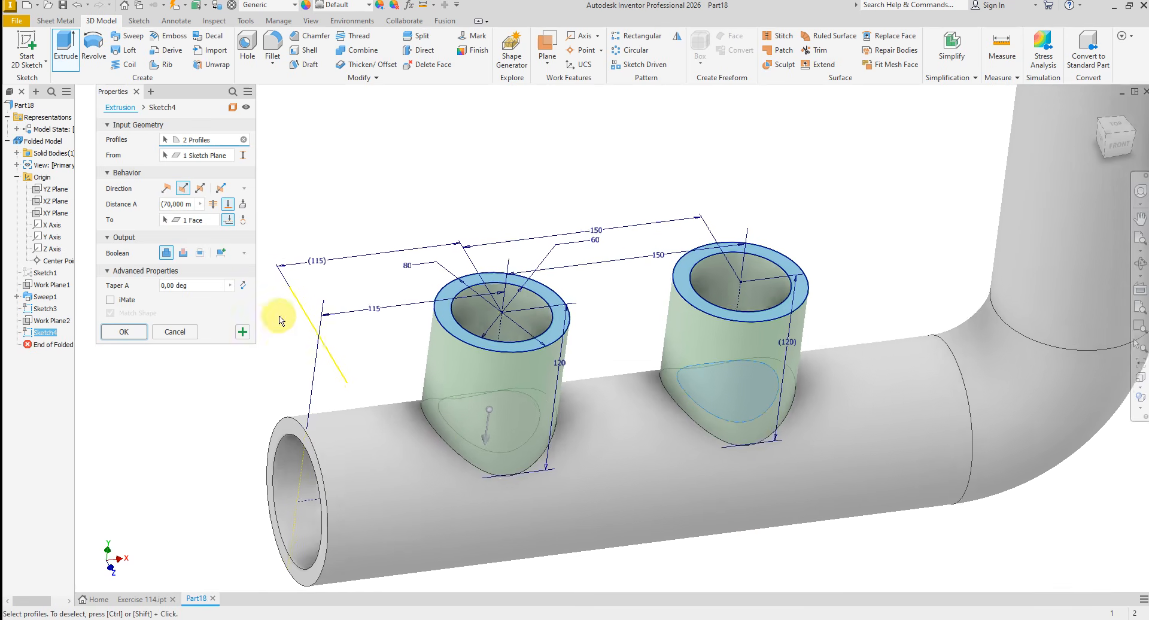
pyautogui.click(242, 333)
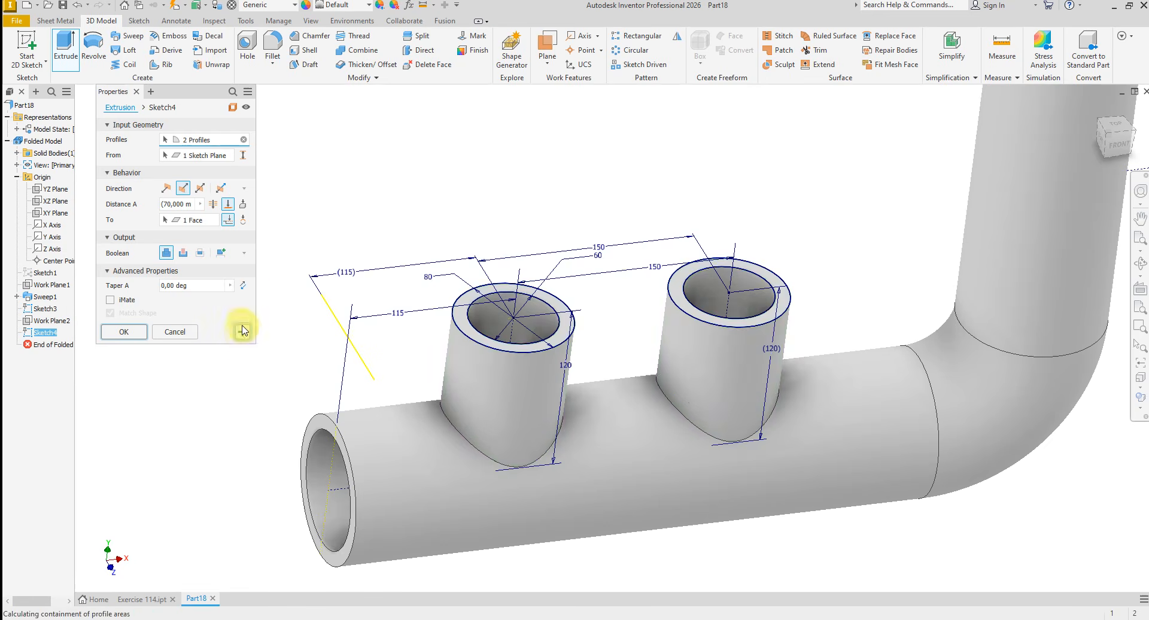
# - Extrude both 60 mm inner circle profiles as a cut up to the main pipe's inner bore face, opening the branches into the pipe
pyautogui.scroll(5, 455, 306)
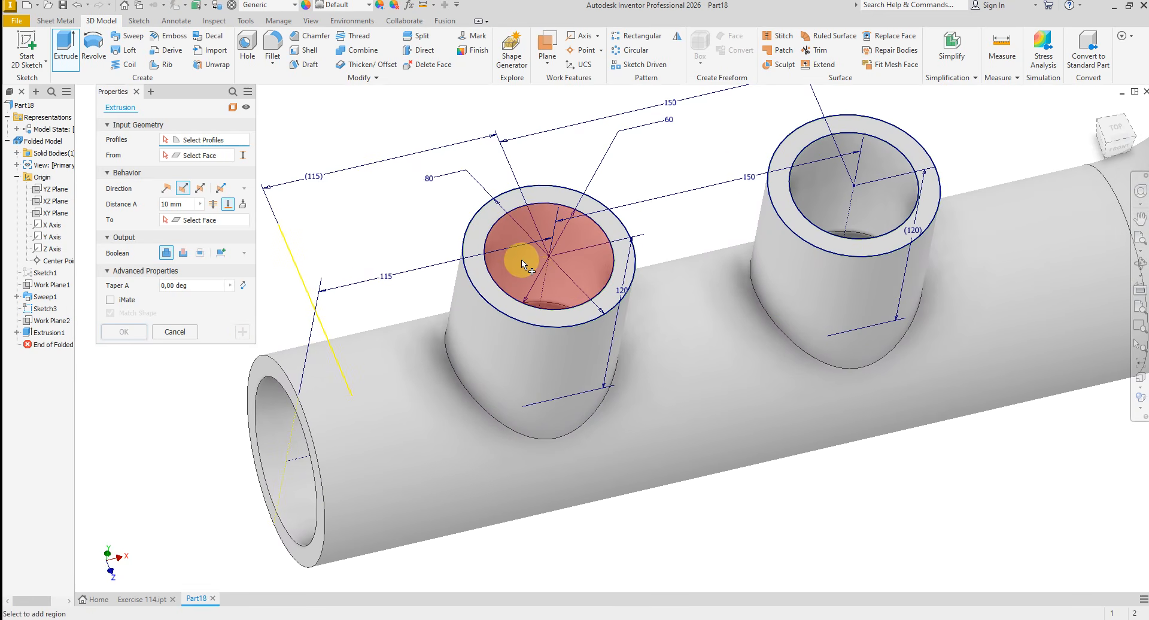
pyautogui.click(521, 260)
pyautogui.scroll(-2, 544, 269)
pyautogui.click(759, 274)
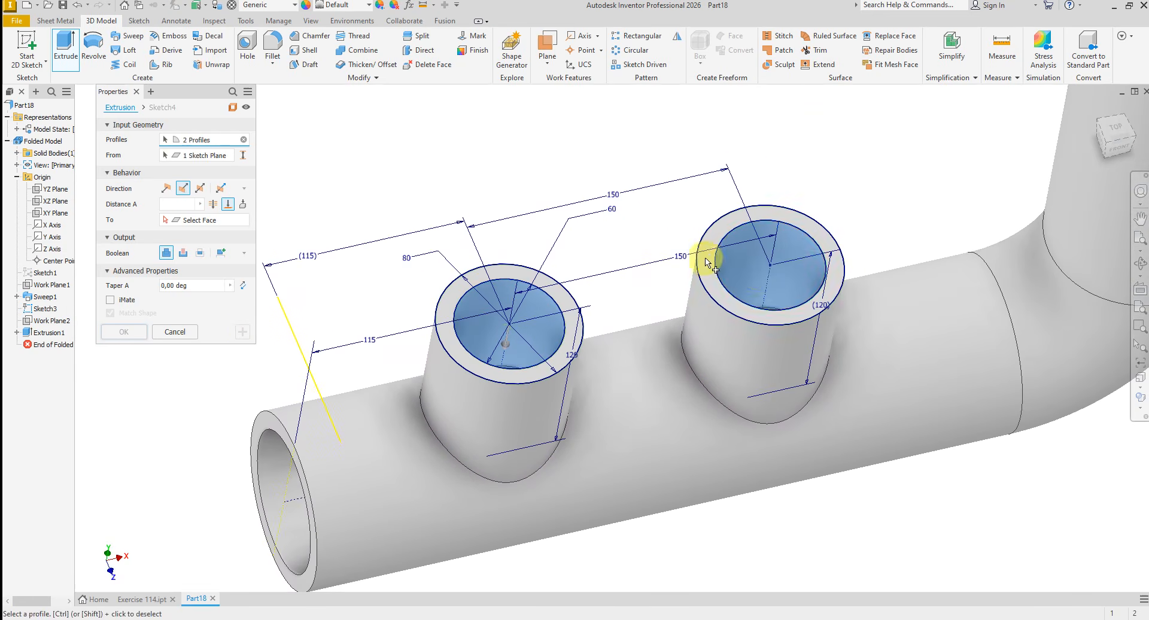
pyautogui.scroll(-1, 447, 193)
pyautogui.click(182, 205)
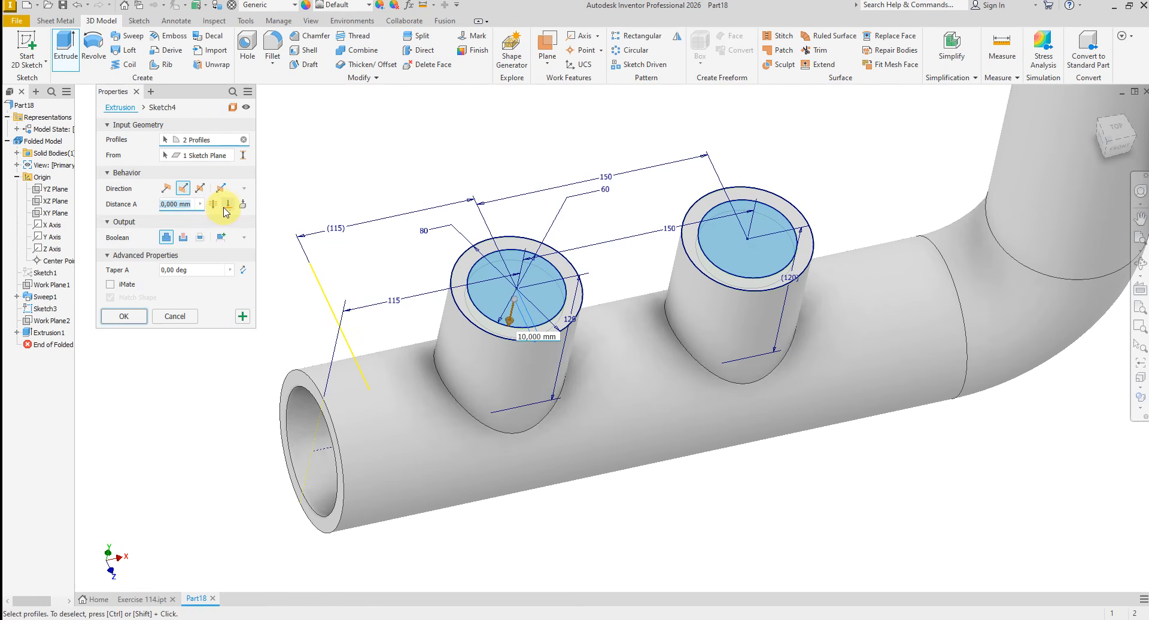
pyautogui.click(228, 205)
pyautogui.scroll(3, 300, 270)
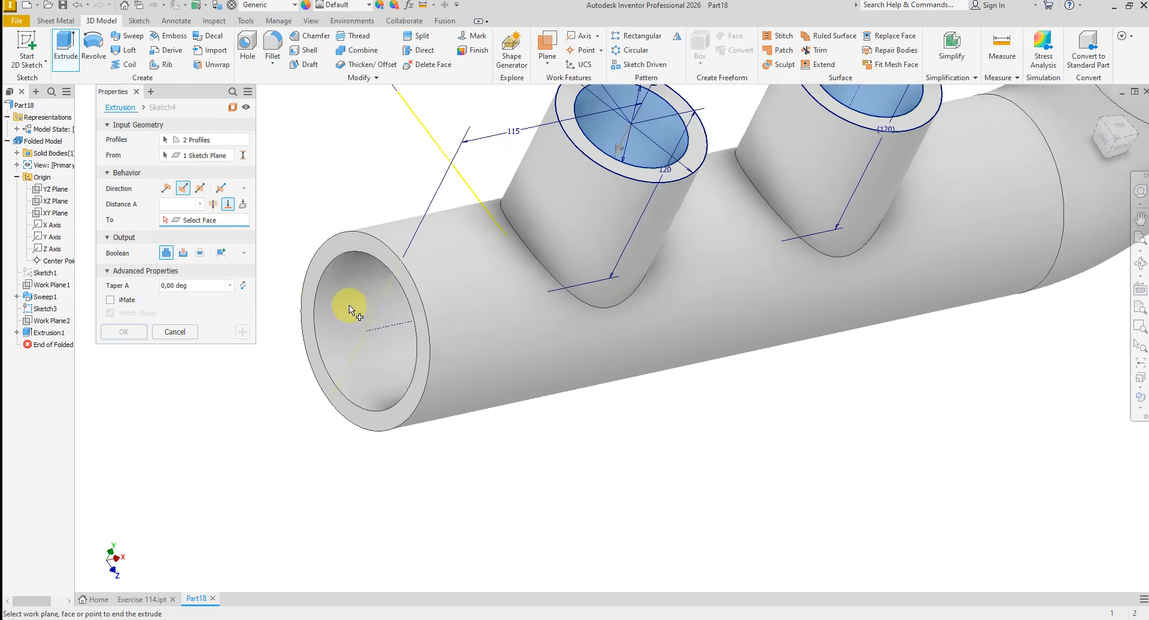
pyautogui.click(349, 305)
pyautogui.keyDown('shift'); pyautogui.moveTo(349, 306); pyautogui.dragTo(179, 252, button='middle'); pyautogui.keyUp('shift')
pyautogui.click(183, 253)
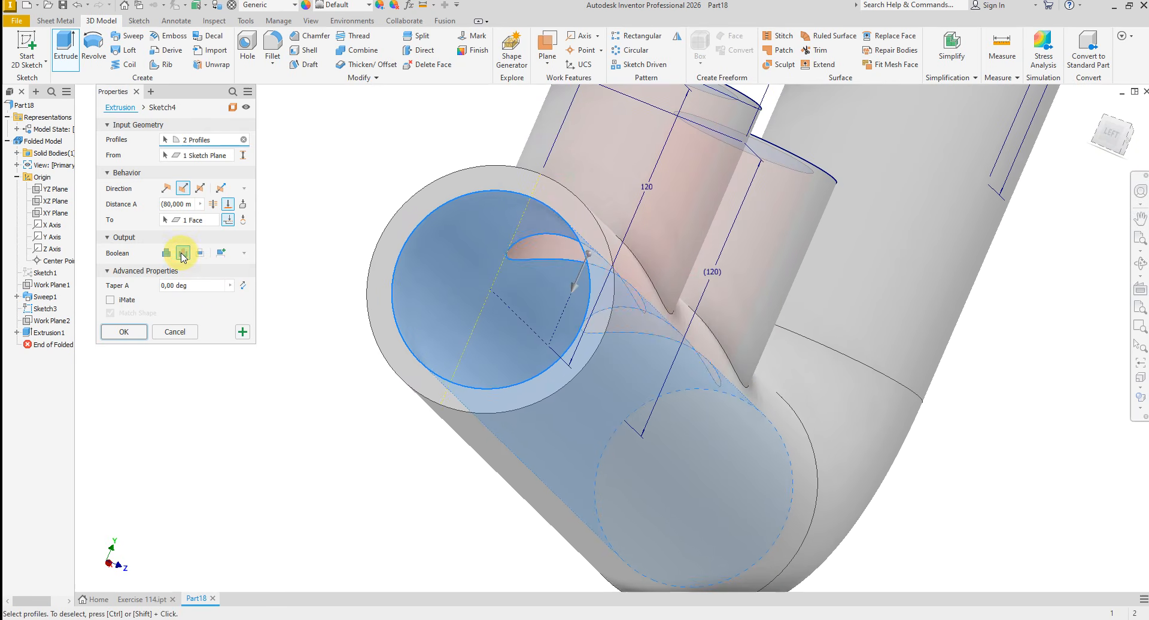
pyautogui.moveTo(372, 282)
pyautogui.keyDown('shift'); pyautogui.mouseDown(button='middle')
pyautogui.moveTo(569, 256)
pyautogui.moveTo(513, 256)
pyautogui.moveTo(569, 235)
pyautogui.moveTo(441, 246)
pyautogui.moveTo(359, 276)
pyautogui.mouseUp(button='middle'); pyautogui.keyUp('shift')
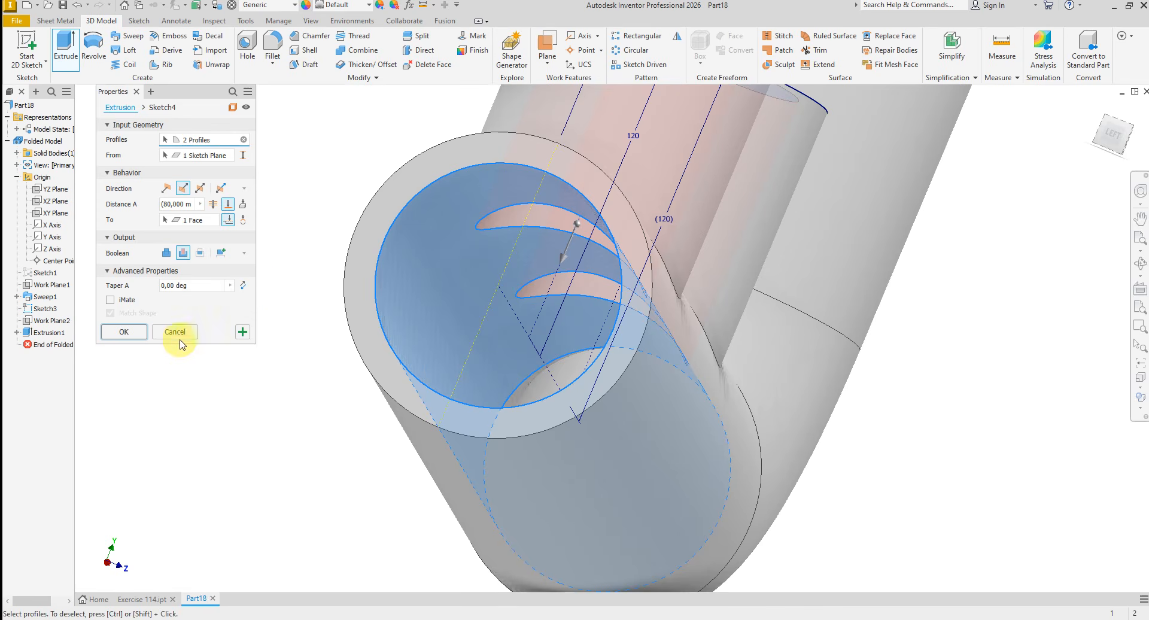
pyautogui.click(135, 332)
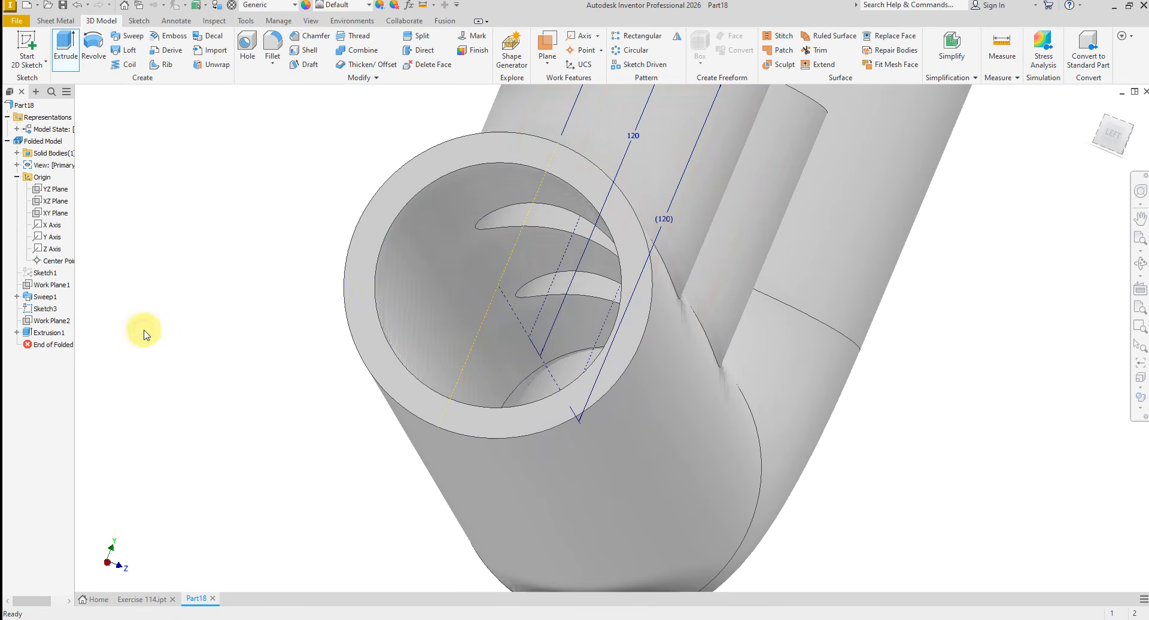
# - Create a new sketch on the top ring face of the first branch pipe, nearest the main pipe's open end
pyautogui.scroll(-5, 463, 237)
pyautogui.keyDown('shift'); pyautogui.moveTo(505, 269); pyautogui.dragTo(429, 290, button='middle'); pyautogui.keyUp('shift')
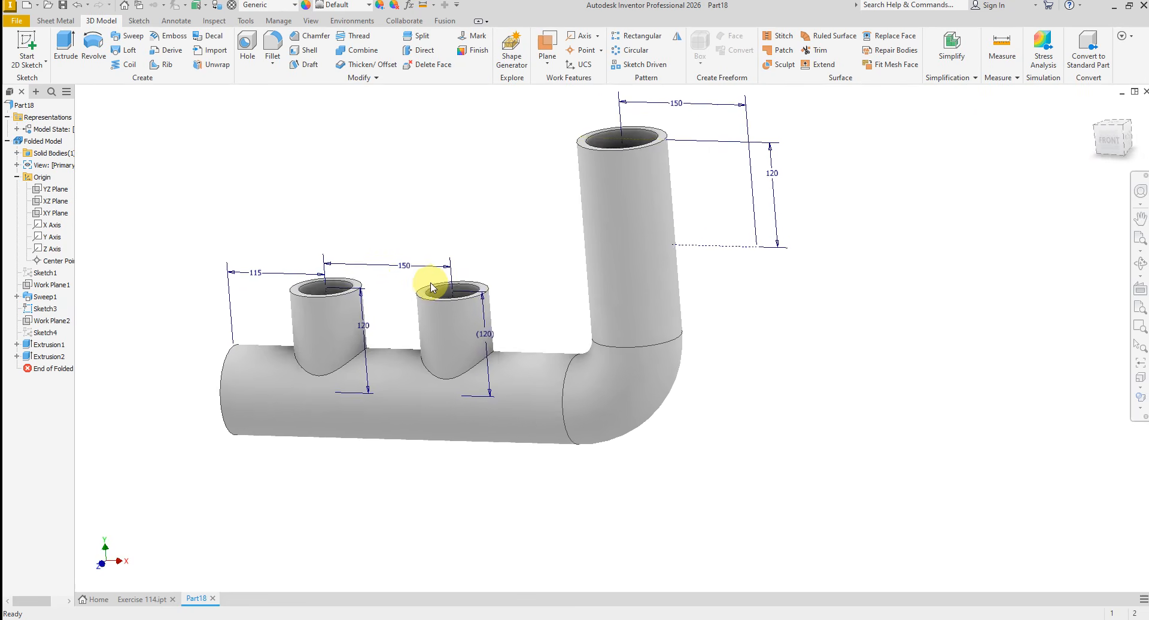
pyautogui.scroll(6, 406, 263)
pyautogui.scroll(-4, 244, 198)
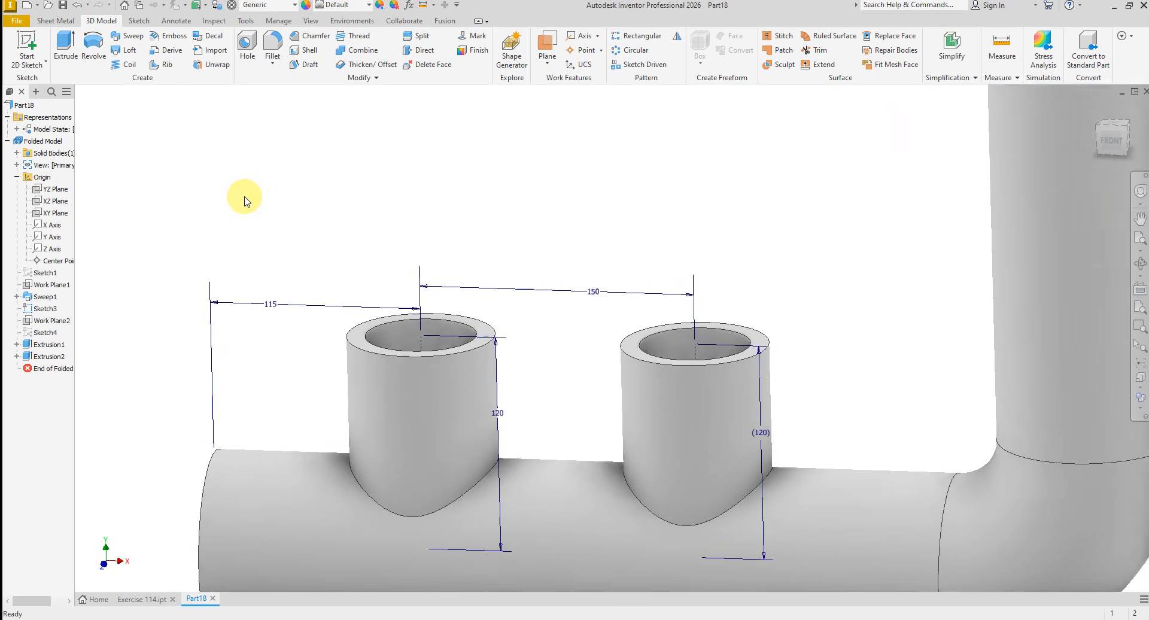
pyautogui.scroll(4, 226, 254)
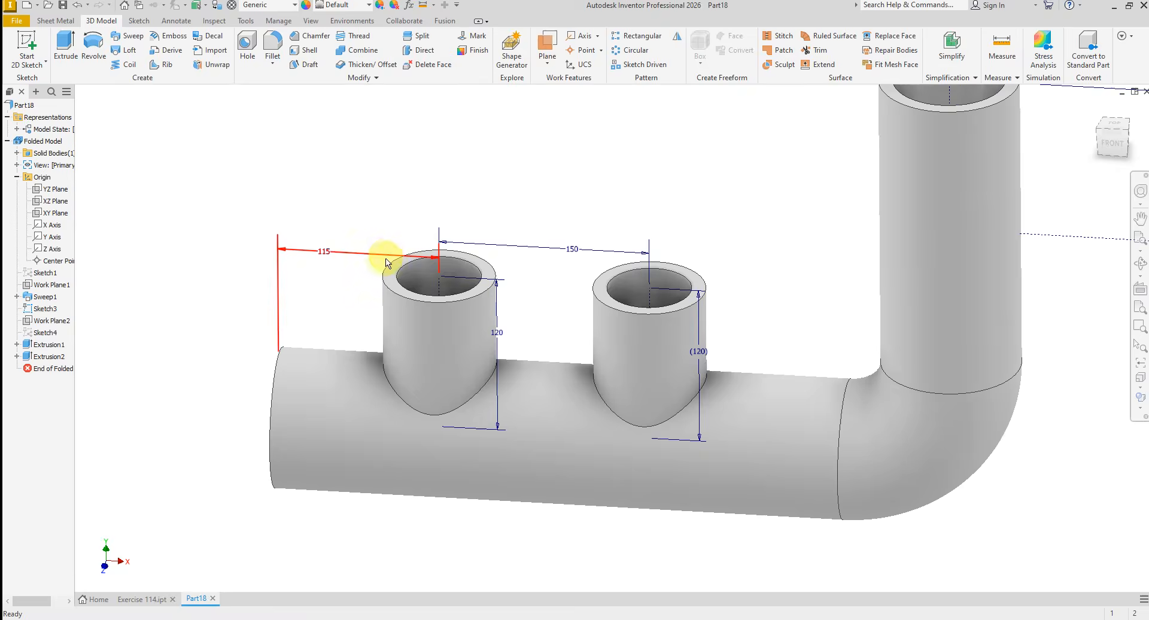
pyautogui.scroll(5, 386, 266)
pyautogui.click(397, 303)
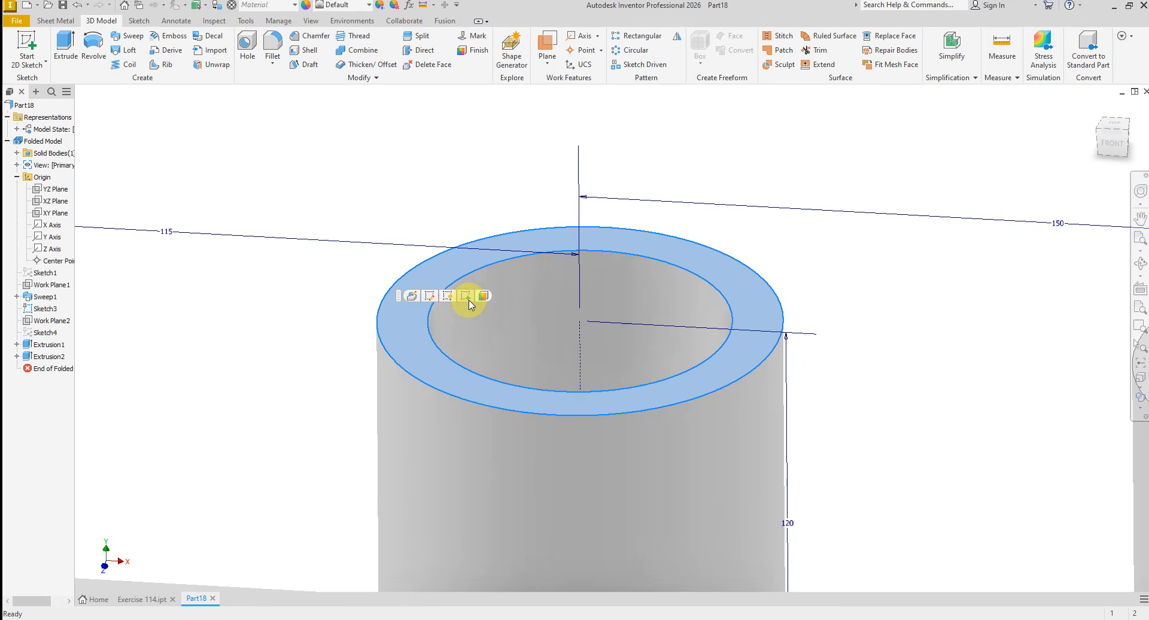
pyautogui.click(467, 295)
# - Project the outer circular edges of both branch pipes into the sketch
pyautogui.scroll(-5, 768, 339)
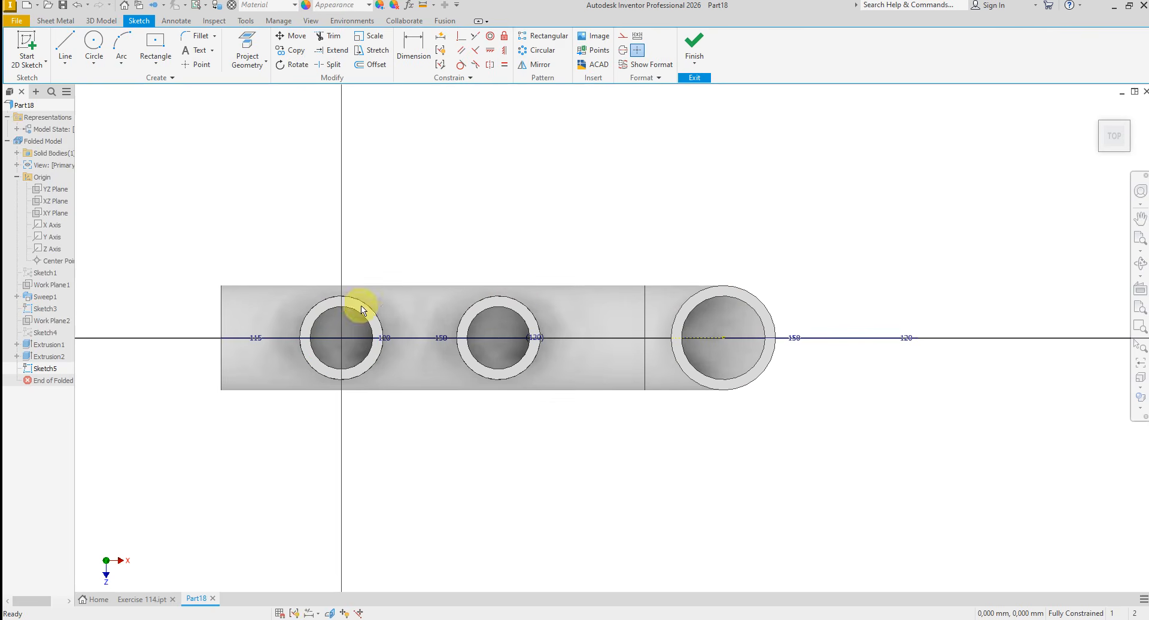
pyautogui.scroll(-2, 597, 288)
pyautogui.scroll(5, 454, 325)
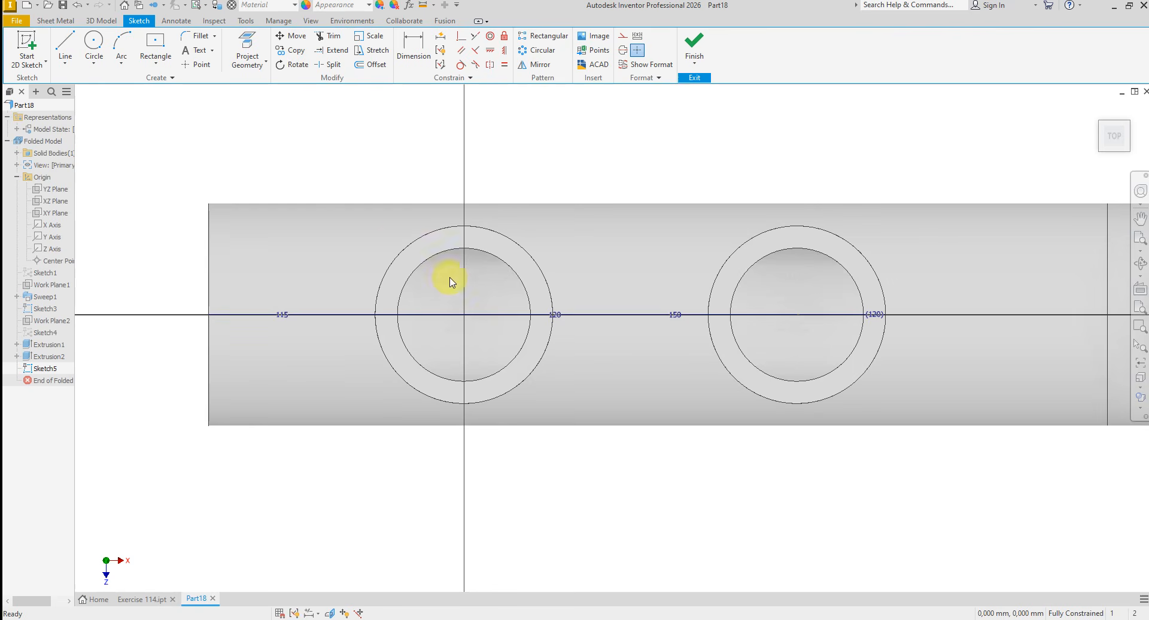
pyautogui.click(258, 58)
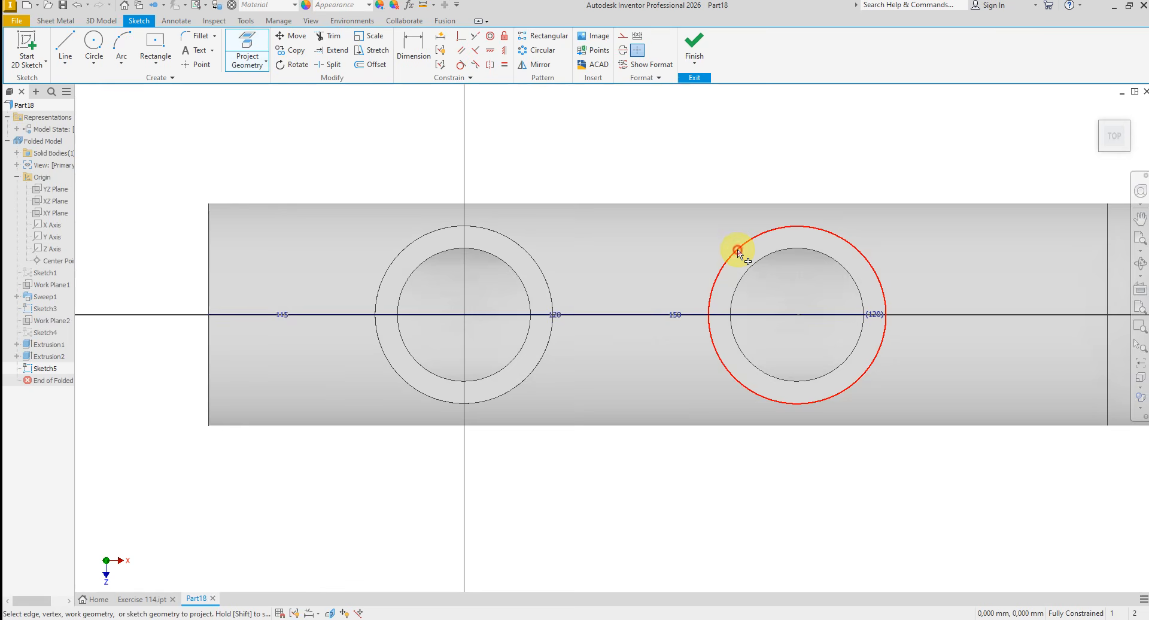
pyautogui.click(738, 250)
pyautogui.click(531, 247)
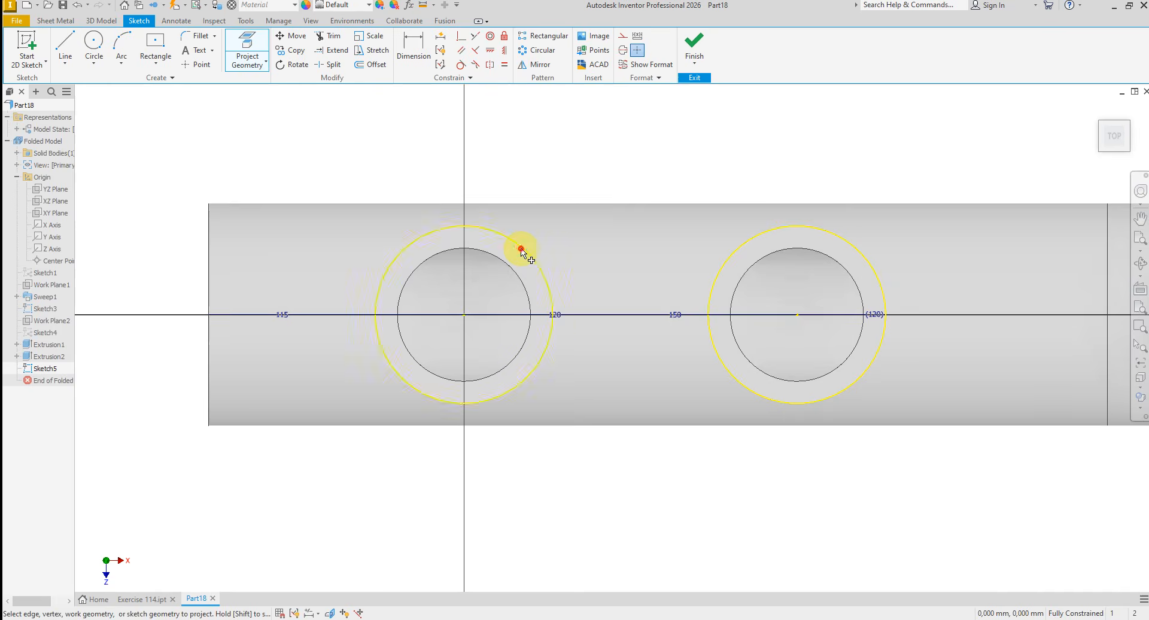
pyautogui.rightClick(590, 160)
pyautogui.click(635, 160)
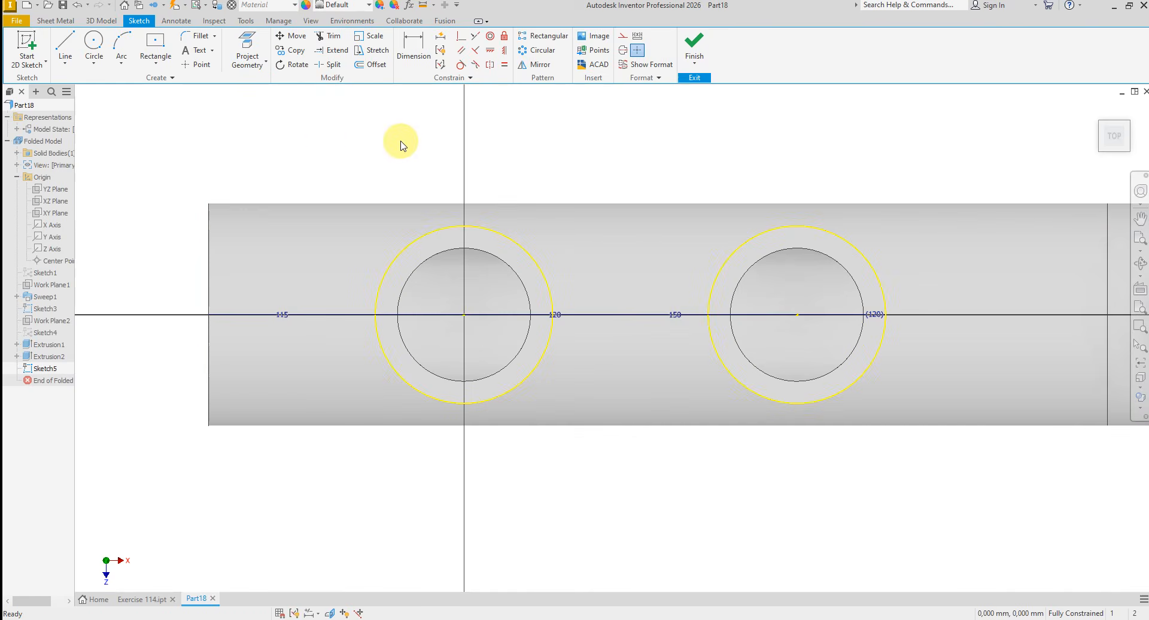
# - Draw a circle about 120 mm in diameter concentric with the first branch and a separate circle about 36 mm in diameter beyond the main pipe's edge
pyautogui.click(92, 40)
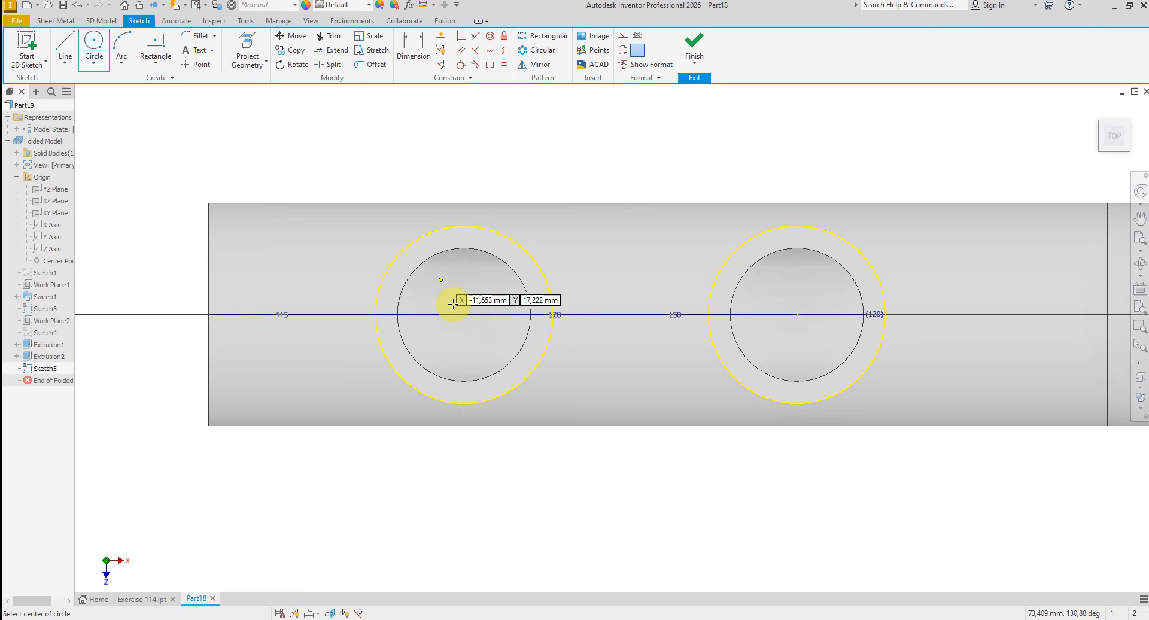
pyautogui.click(464, 314)
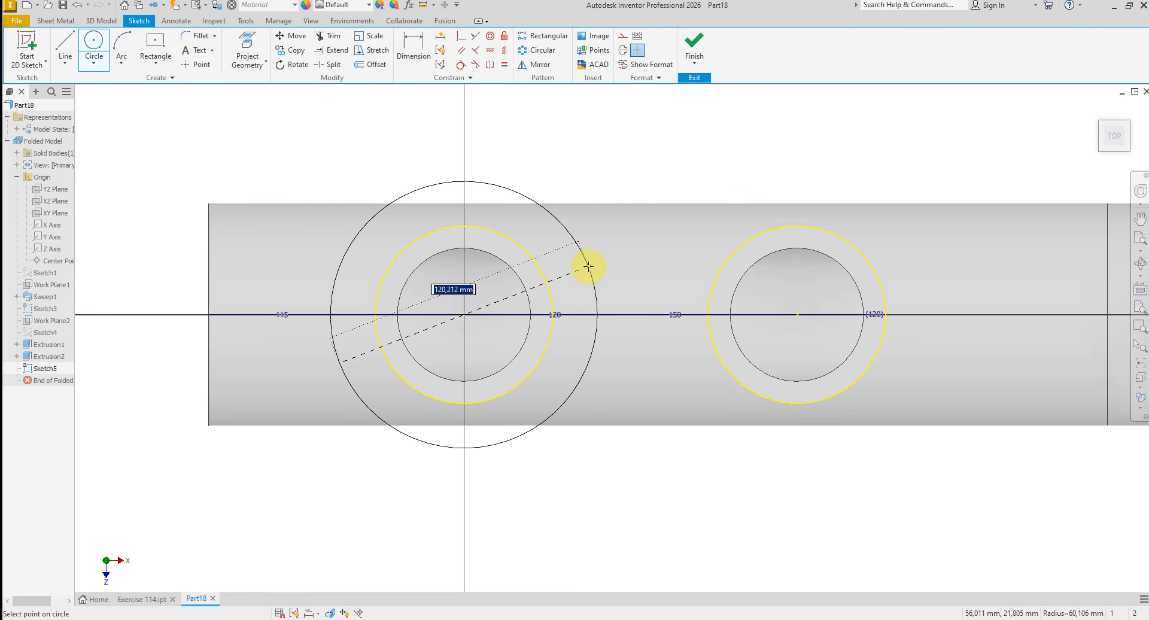
pyautogui.click(588, 262)
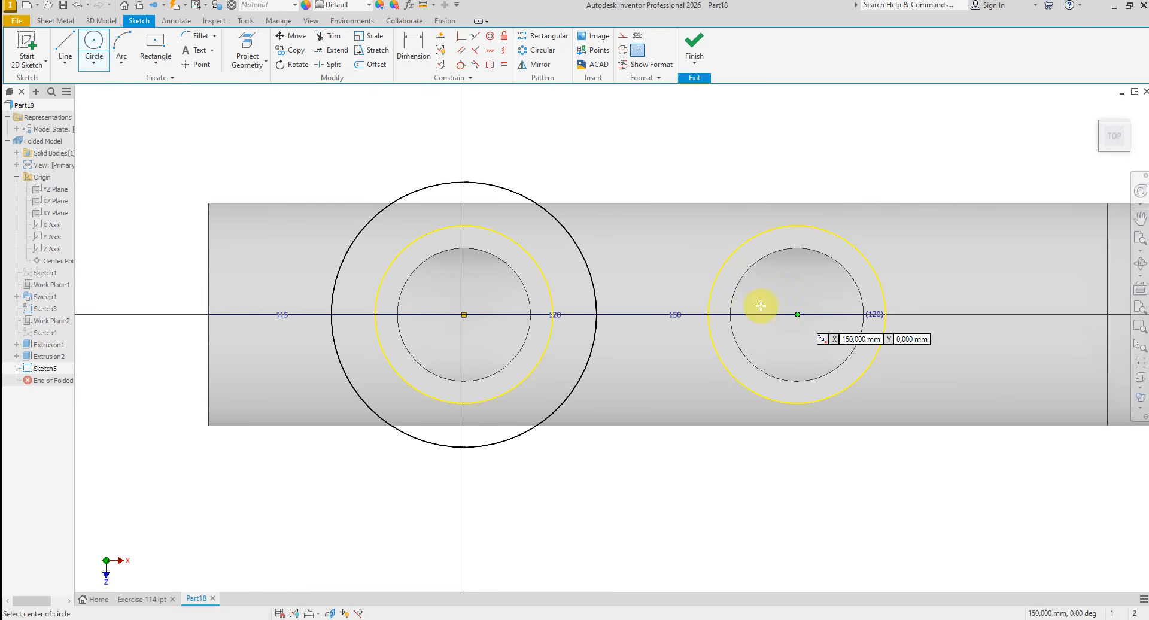
pyautogui.scroll(-2, 580, 393)
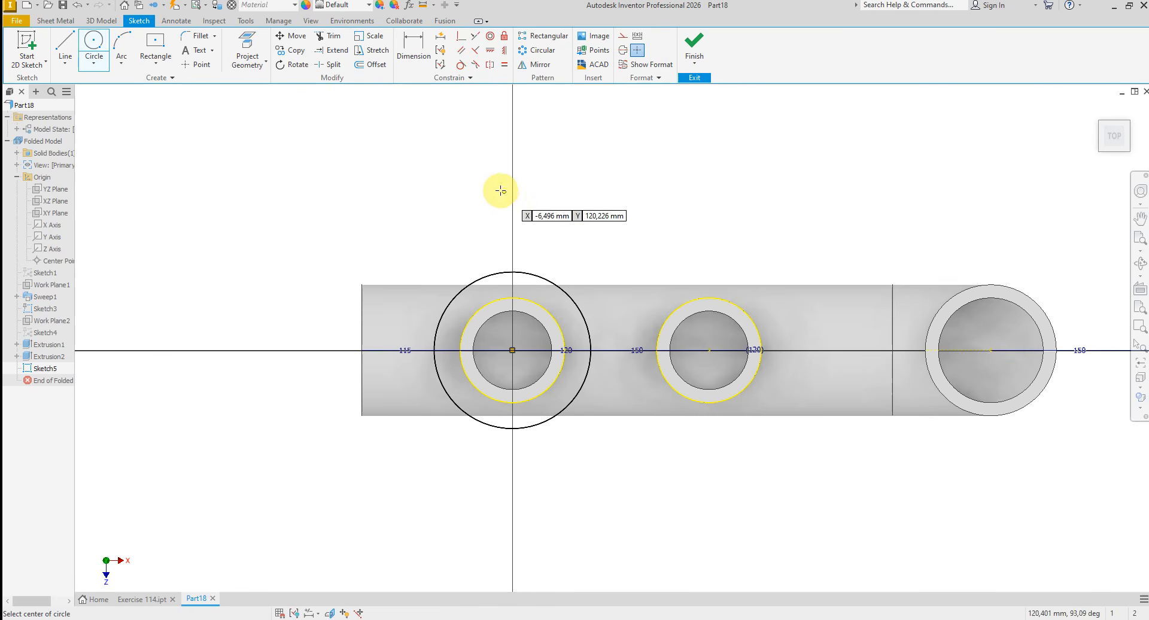
pyautogui.click(485, 180)
pyautogui.click(512, 178)
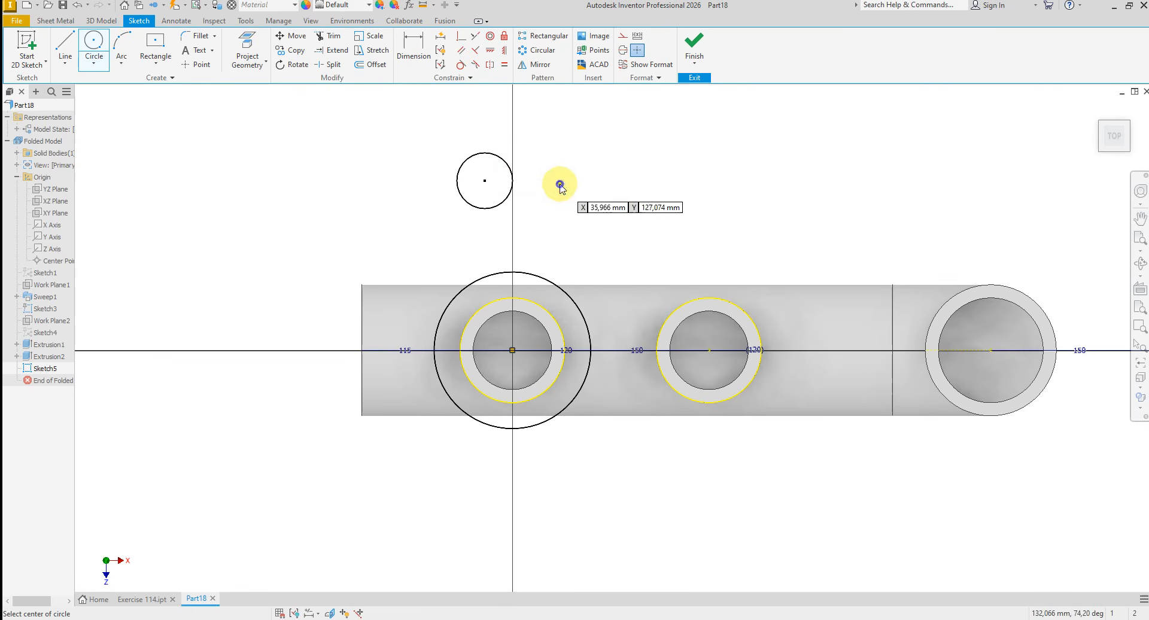
pyautogui.rightClick(590, 183)
pyautogui.click(558, 278)
# - Dimension the large circle around the first branch to 100 mm diameter
pyautogui.scroll(3, 558, 287)
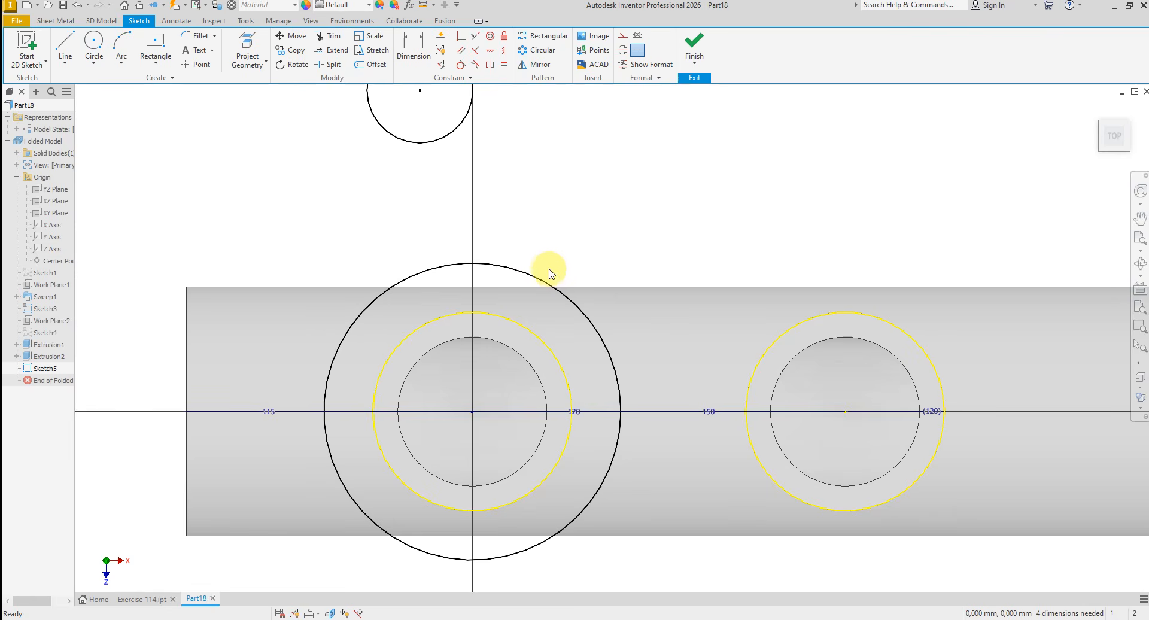
pyautogui.scroll(-2, 485, 240)
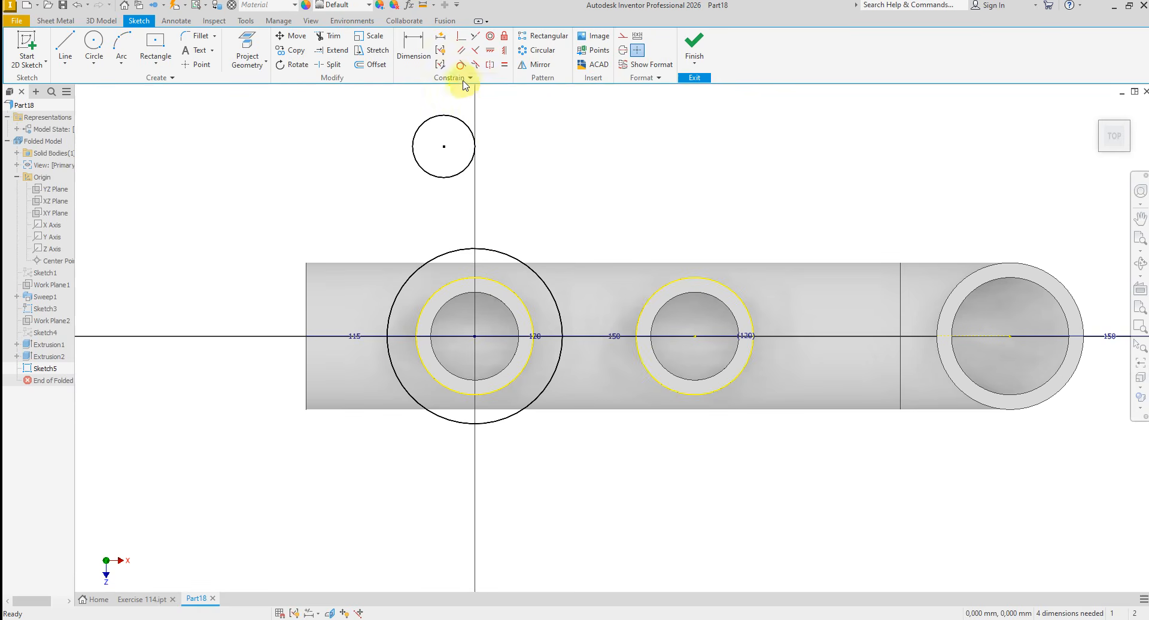
pyautogui.click(513, 257)
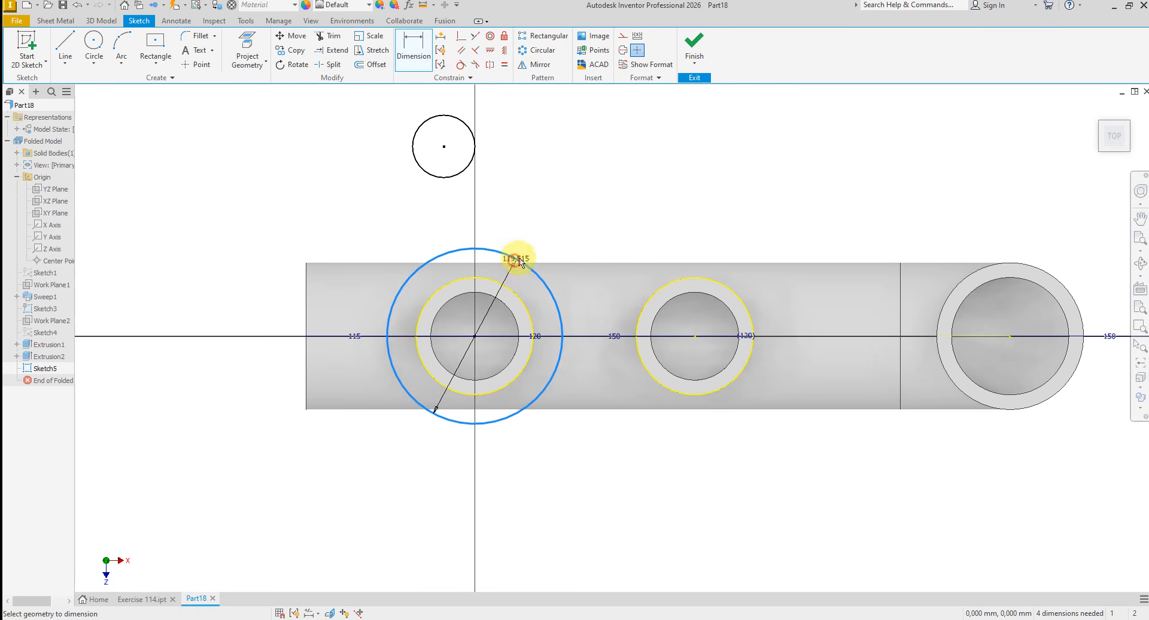
pyautogui.click(562, 225)
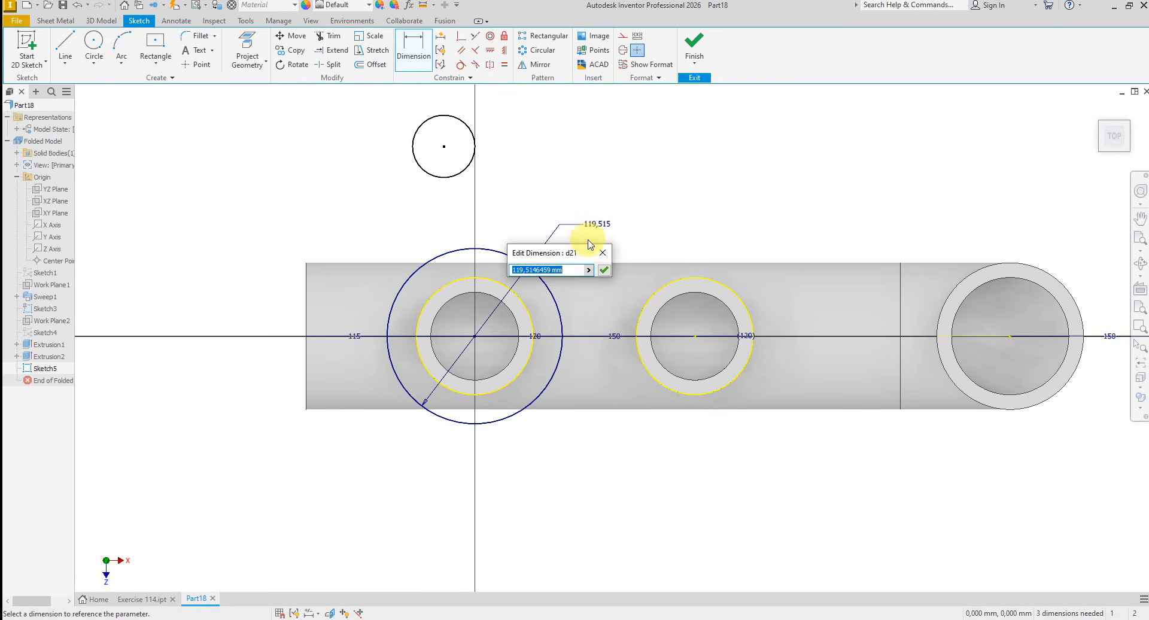
pyautogui.click(603, 270)
pyautogui.scroll(2, 467, 202)
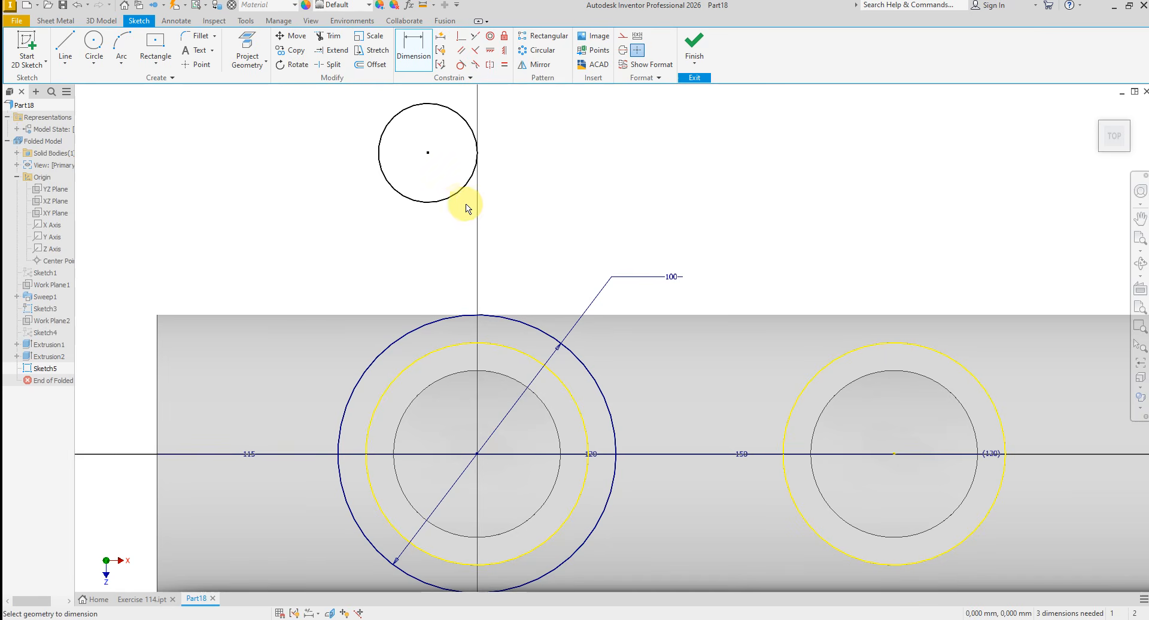
# - Dimension the small separate circle to 40 mm diameter
pyautogui.click(452, 203)
pyautogui.click(308, 199)
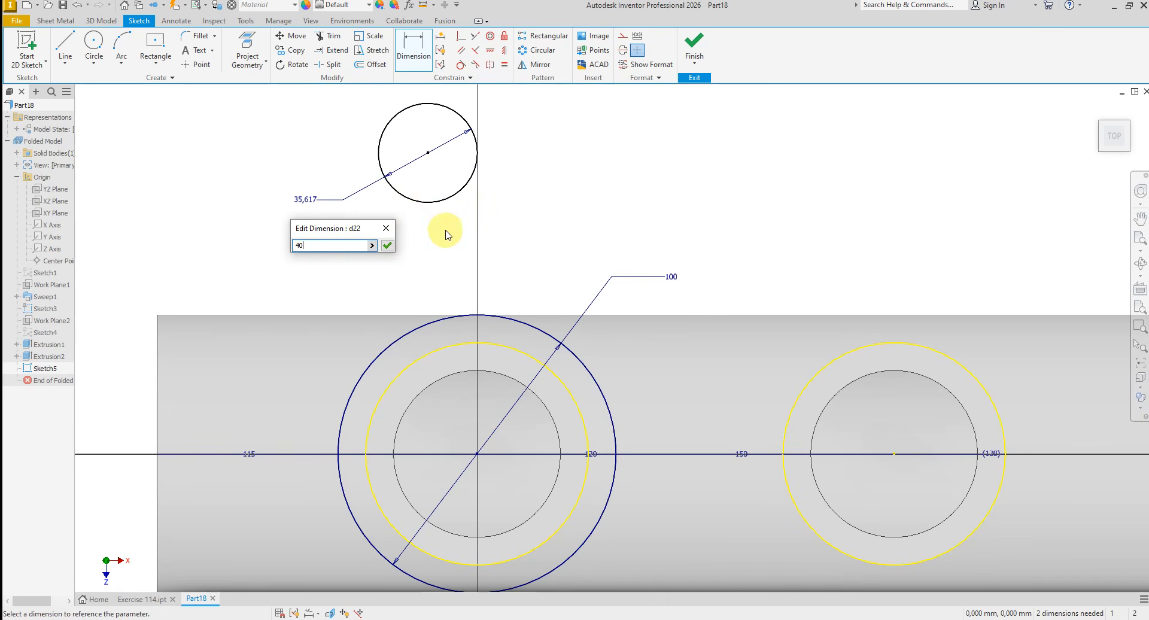
pyautogui.press('Return')
pyautogui.rightClick(513, 209)
pyautogui.click(556, 209)
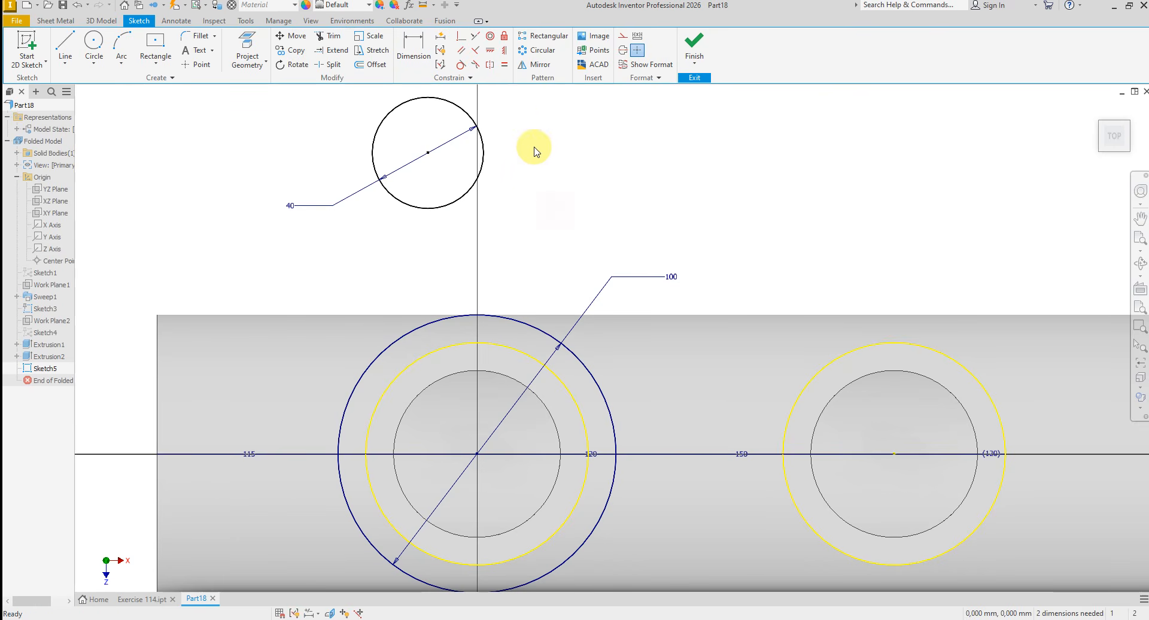
# - Apply a vertical constraint aligning the small circle's centre with the first branch's centre
pyautogui.click(505, 54)
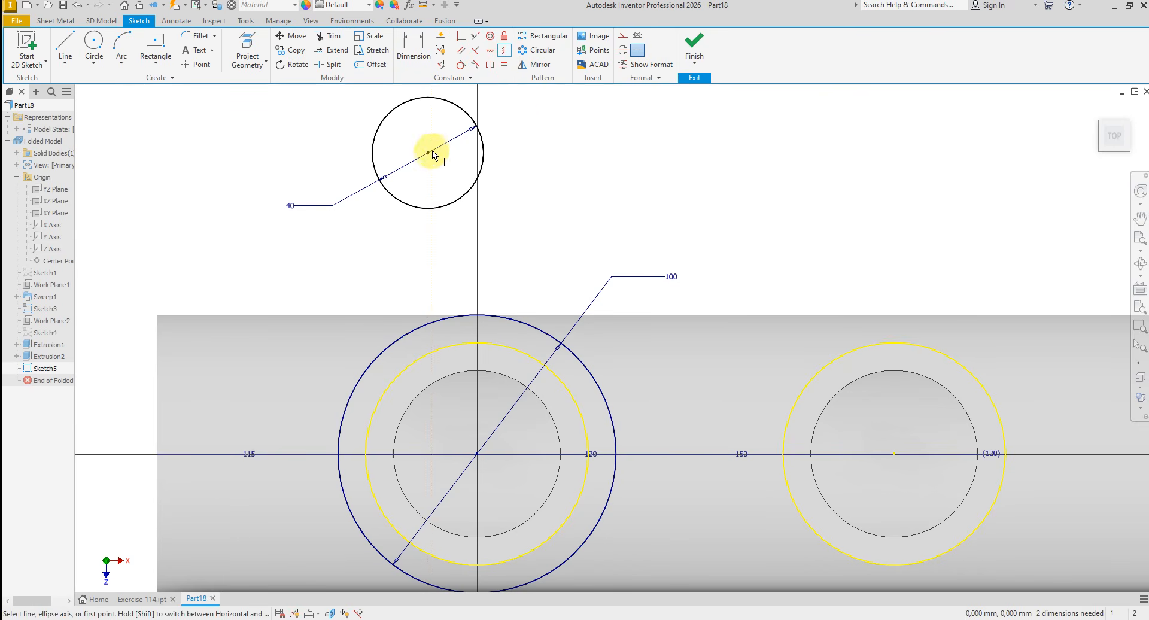
pyautogui.click(428, 155)
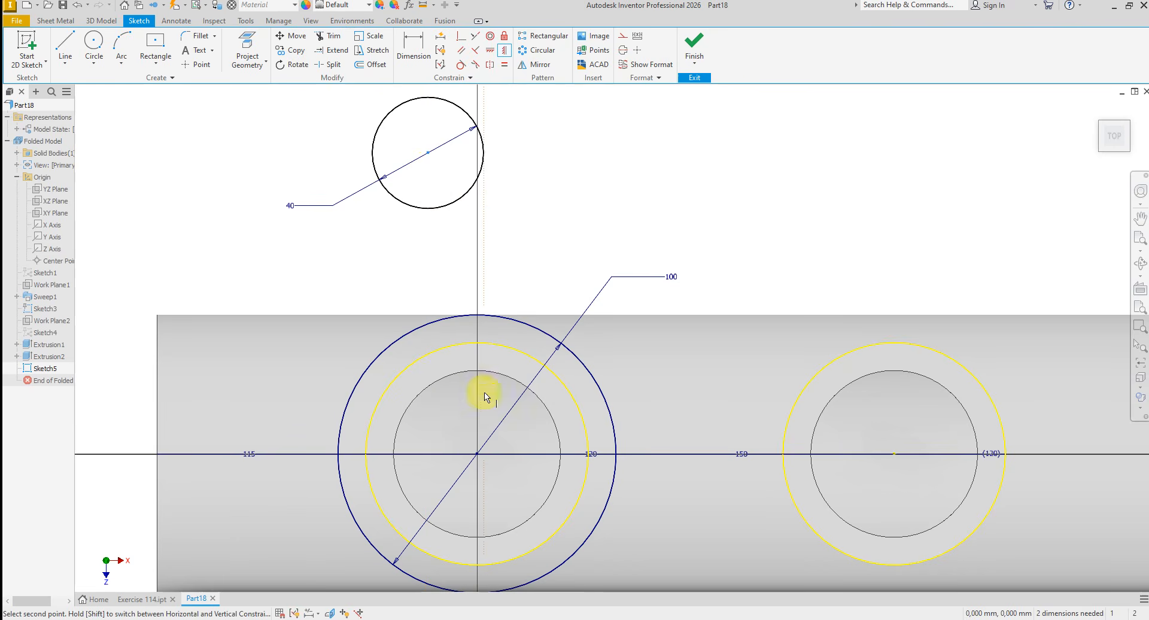
pyautogui.click(477, 454)
pyautogui.rightClick(548, 221)
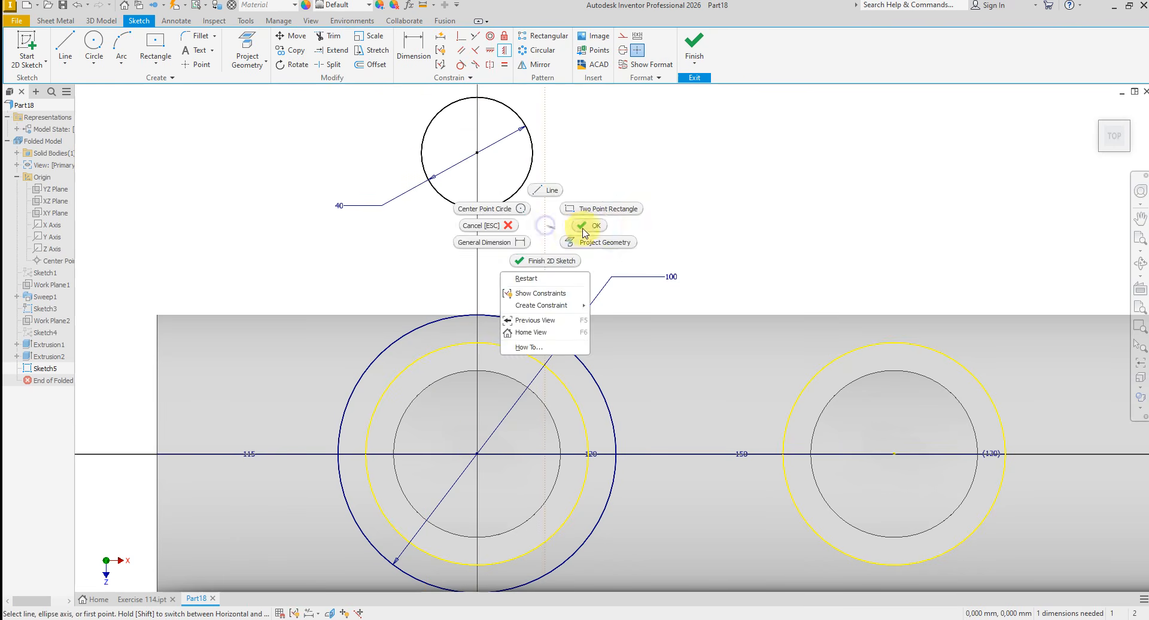
pyautogui.click(589, 226)
# - Dimension the vertical distance between the small circle's centre and the first branch's centre to 70 mm
pyautogui.click(414, 47)
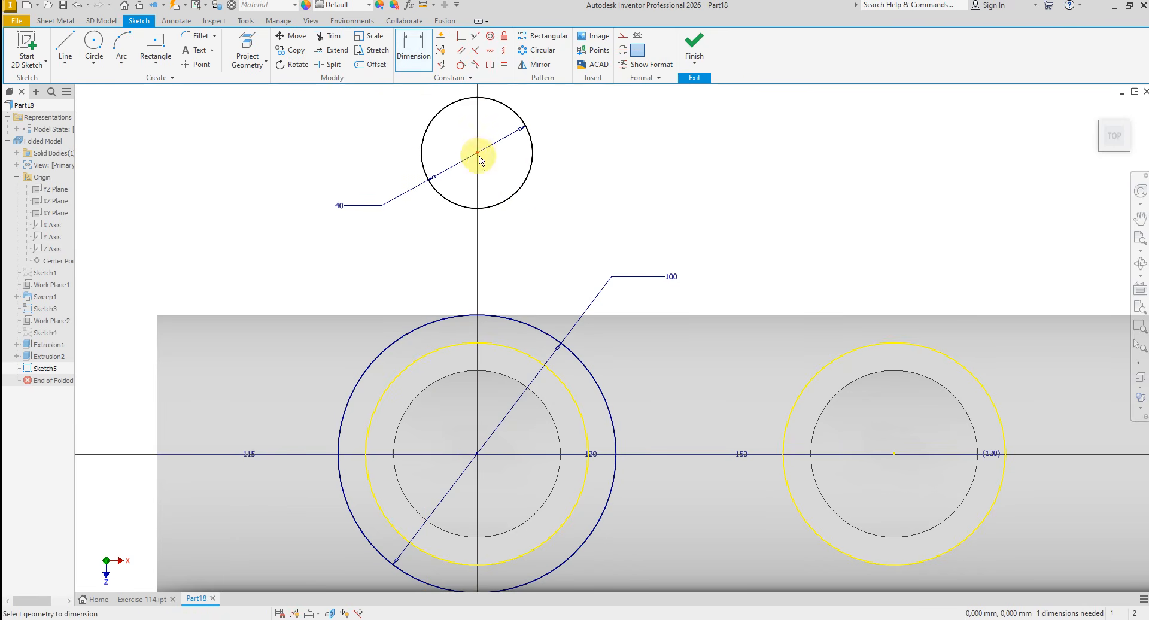
pyautogui.click(477, 454)
pyautogui.click(242, 291)
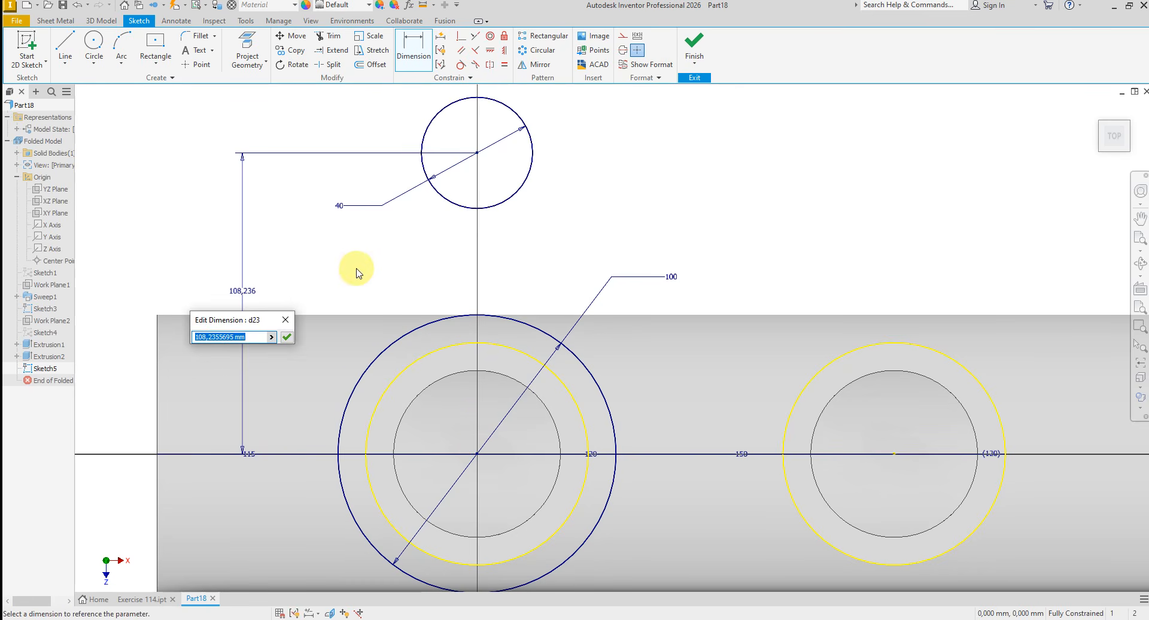
pyautogui.press('Return')
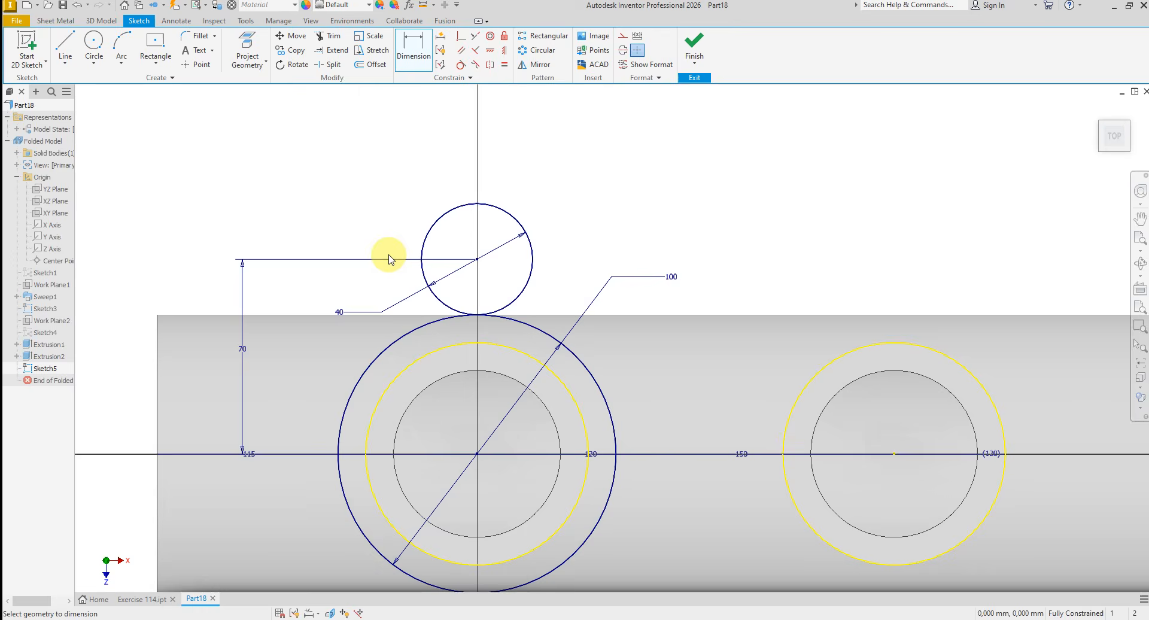
pyautogui.scroll(-3, 421, 142)
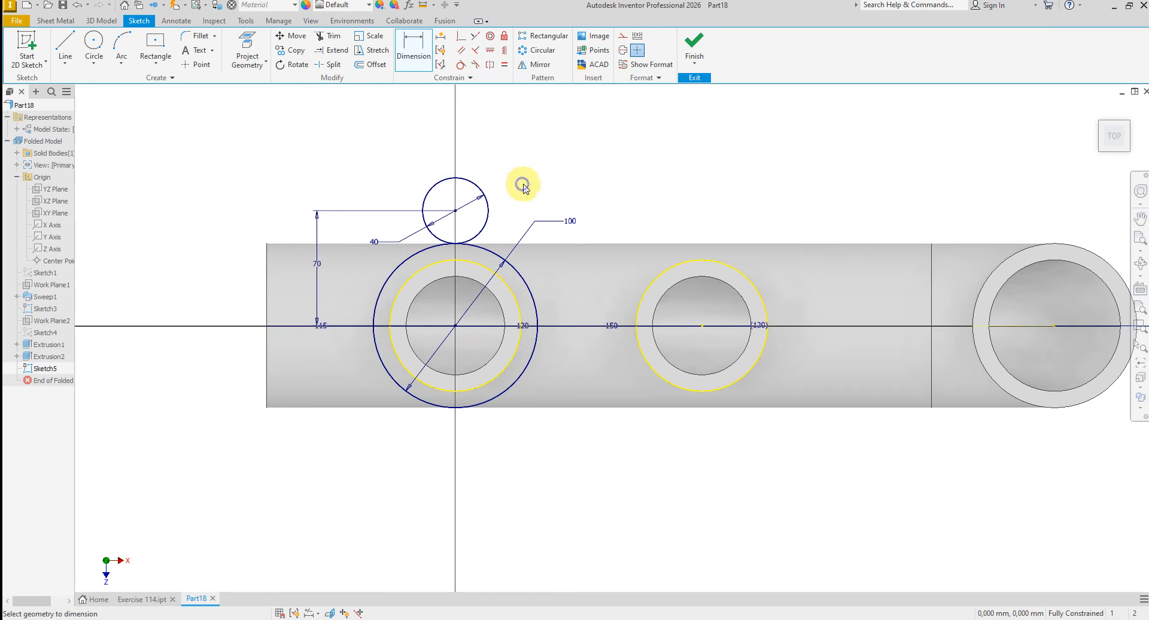
# - Draw two slanted lines connecting the sides of the 40 mm circle to the 100 mm circle
pyautogui.rightClick(524, 187)
pyautogui.click(526, 149)
pyautogui.scroll(3, 496, 209)
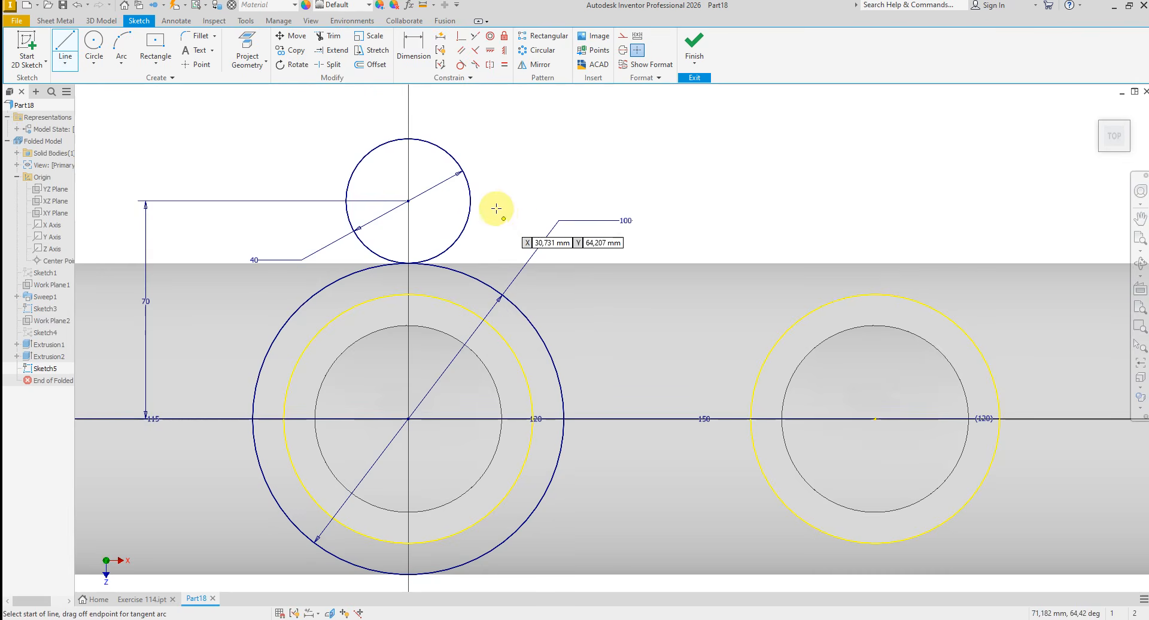
pyautogui.click(471, 202)
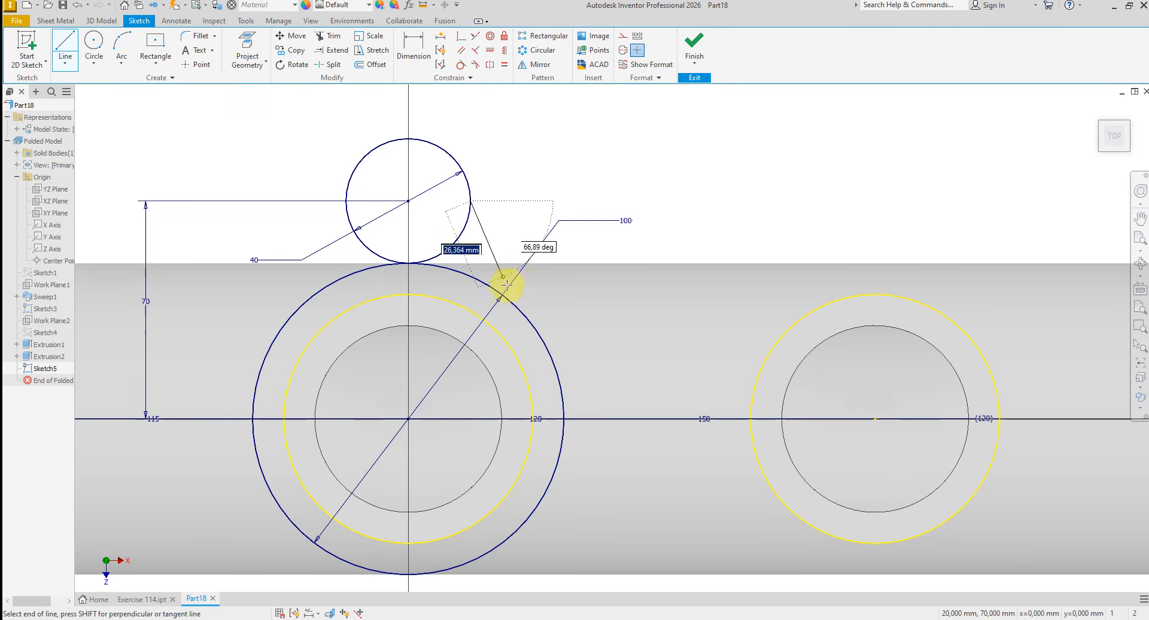
pyautogui.click(527, 320)
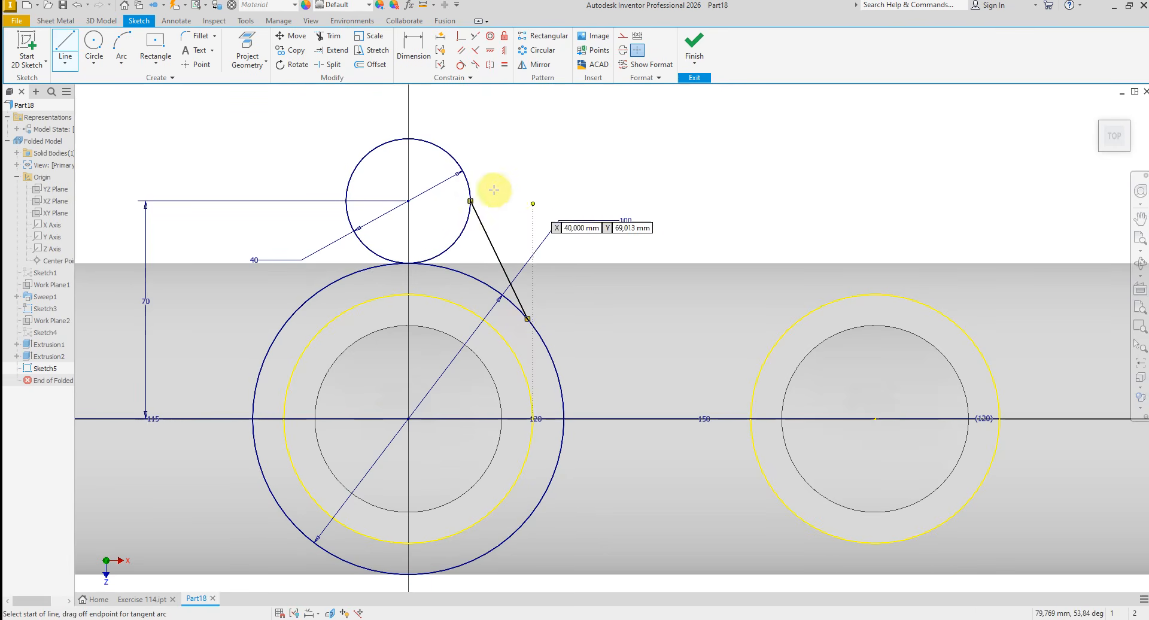
pyautogui.click(344, 206)
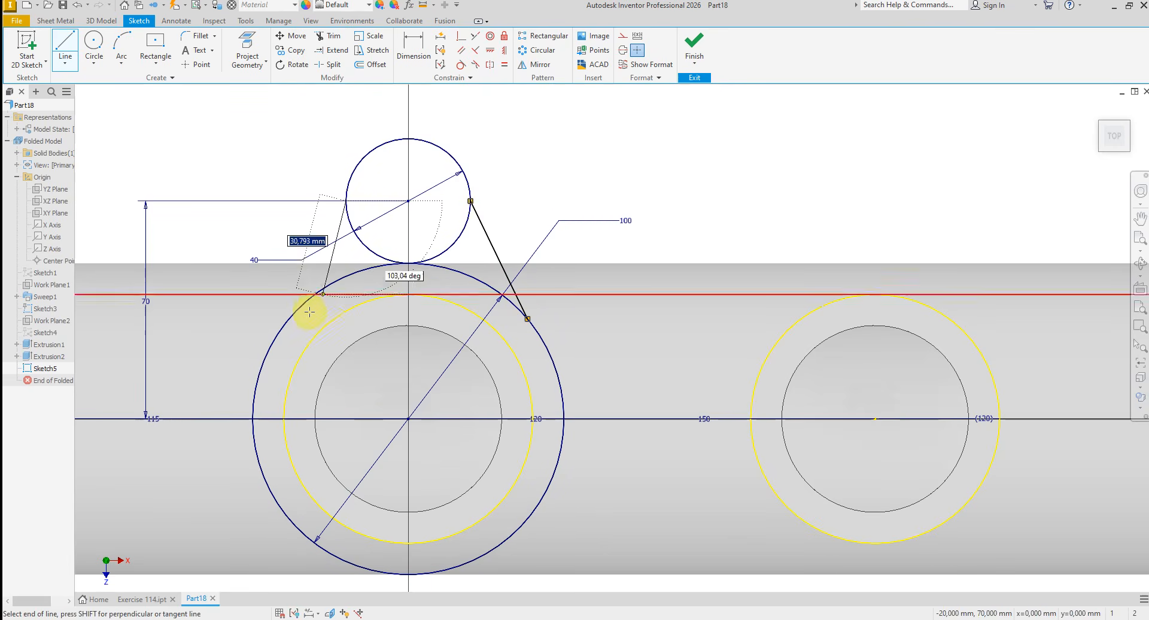
pyautogui.click(280, 331)
pyautogui.rightClick(282, 180)
pyautogui.click(301, 180)
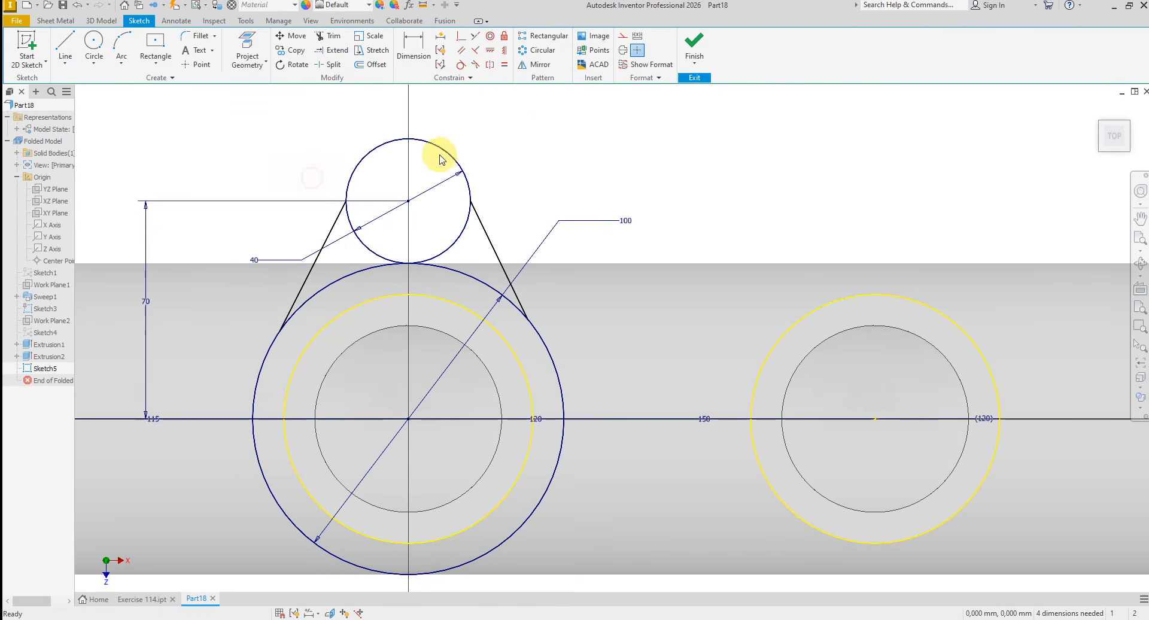
# - Apply tangent constraints between each slanted line and the 40 mm circle
pyautogui.click(460, 65)
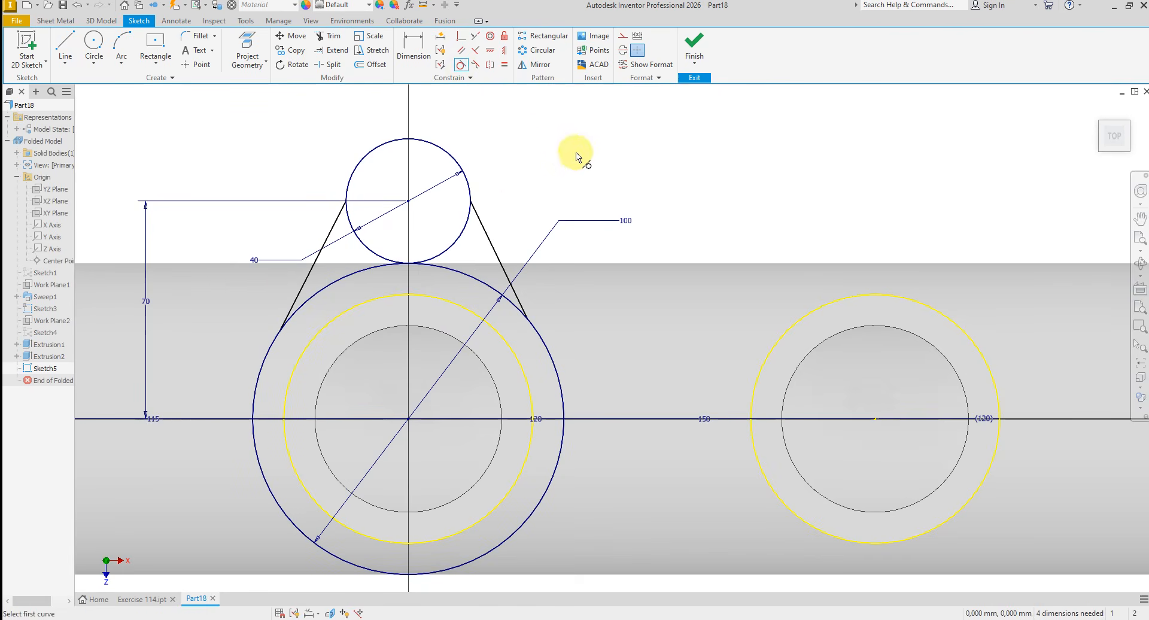
pyautogui.click(481, 227)
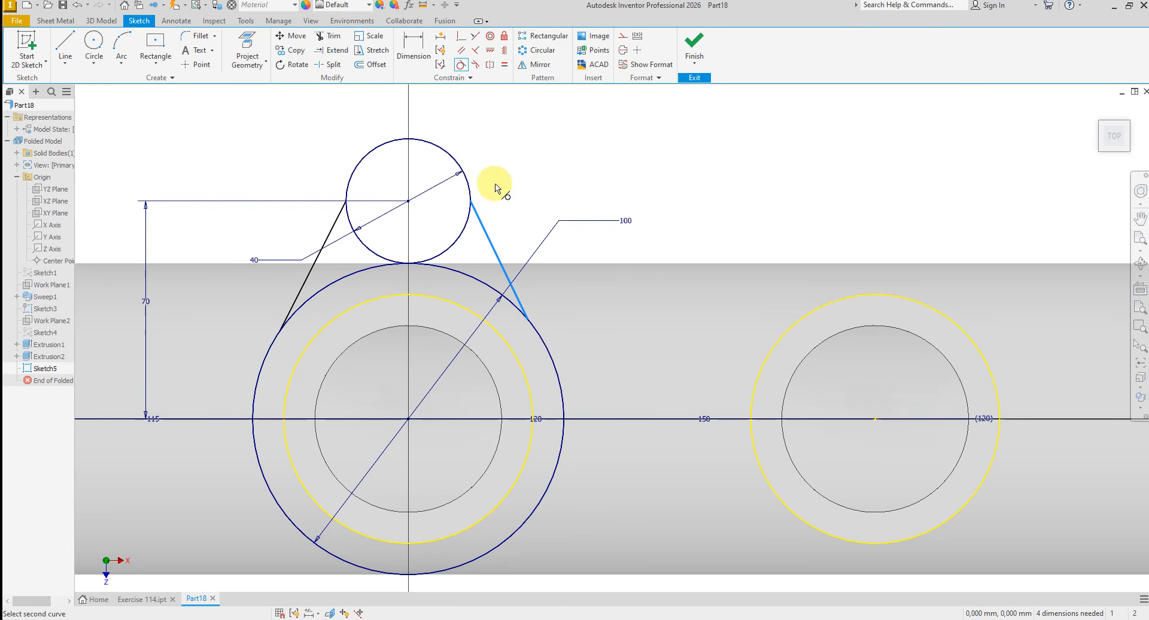
pyautogui.click(468, 182)
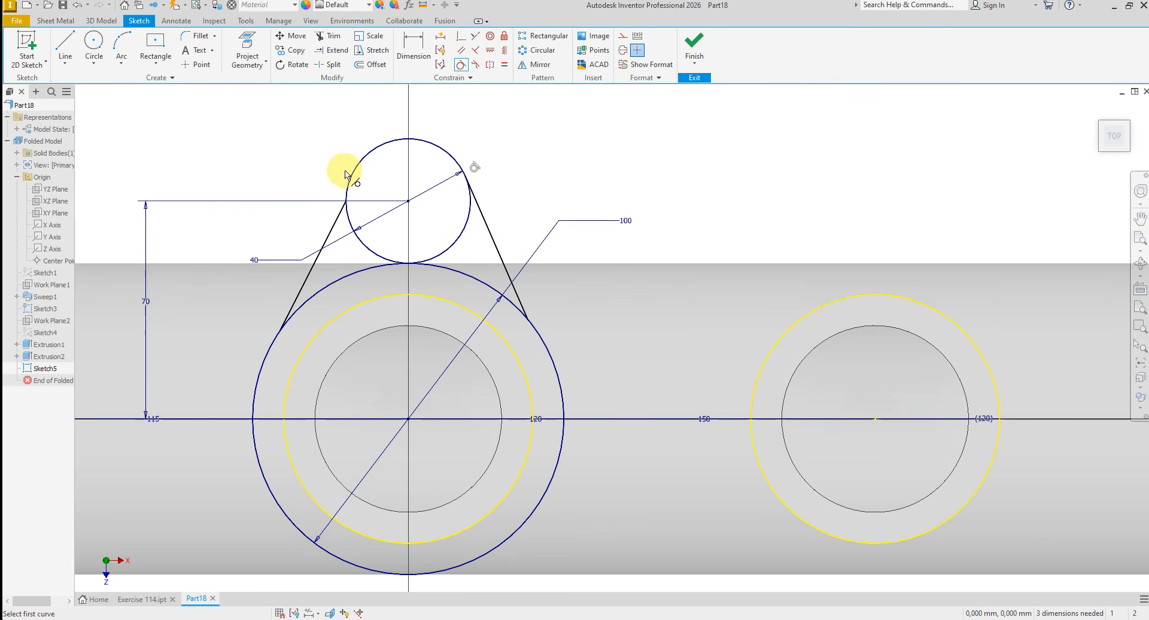
pyautogui.click(338, 220)
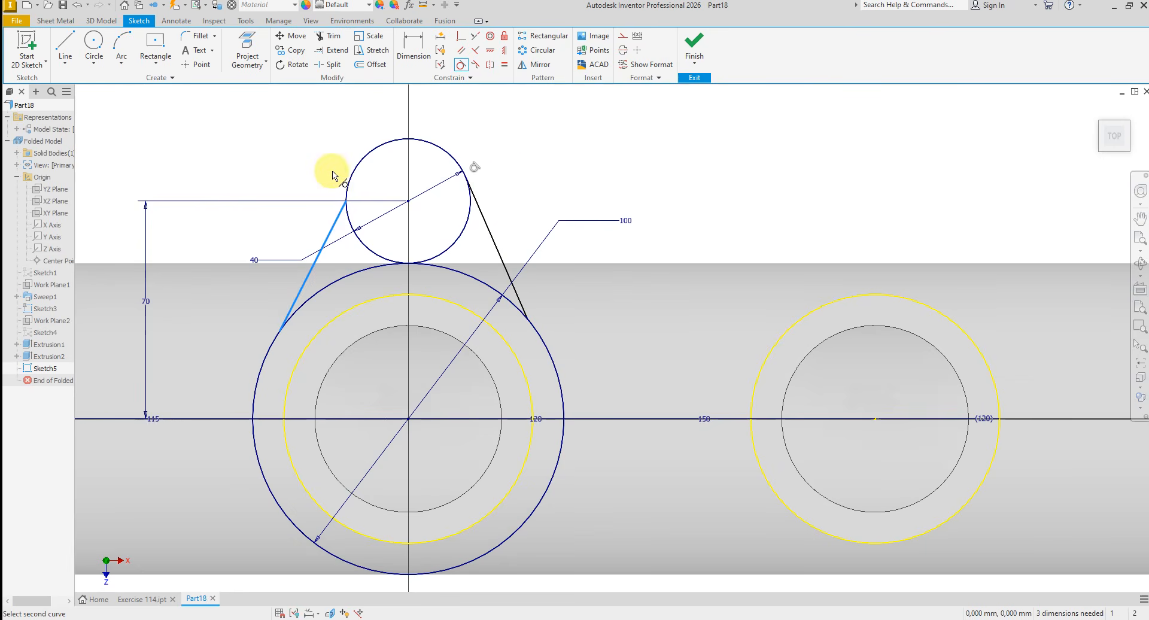
pyautogui.click(353, 174)
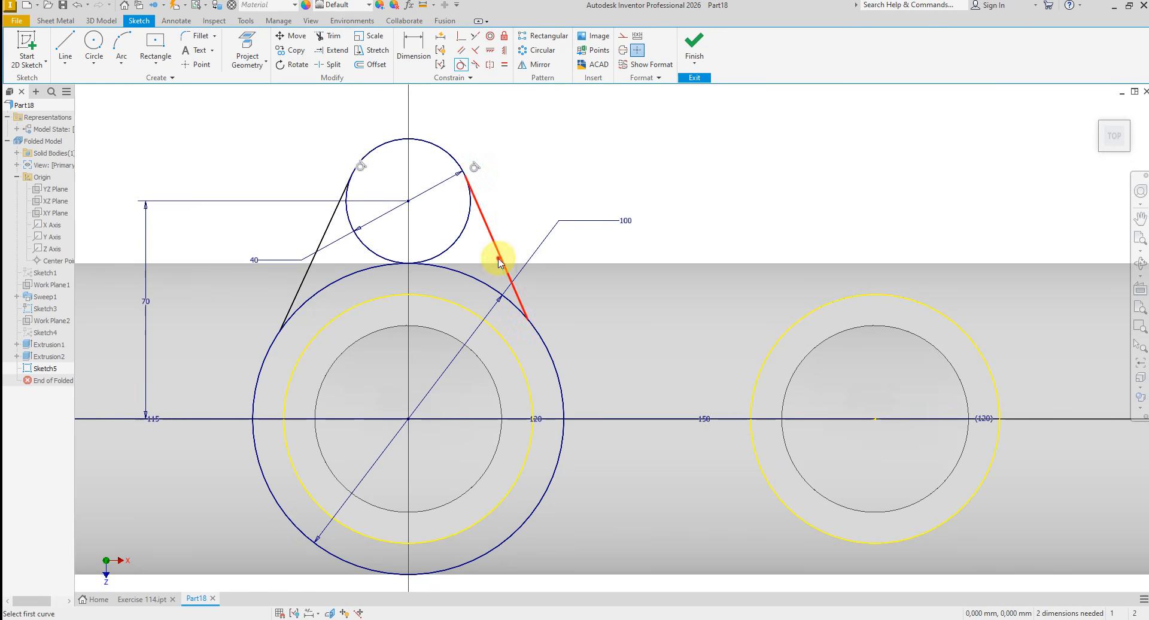
# - Make both slanted lines tangent to the 100 mm circle around the first branch
pyautogui.click(538, 333)
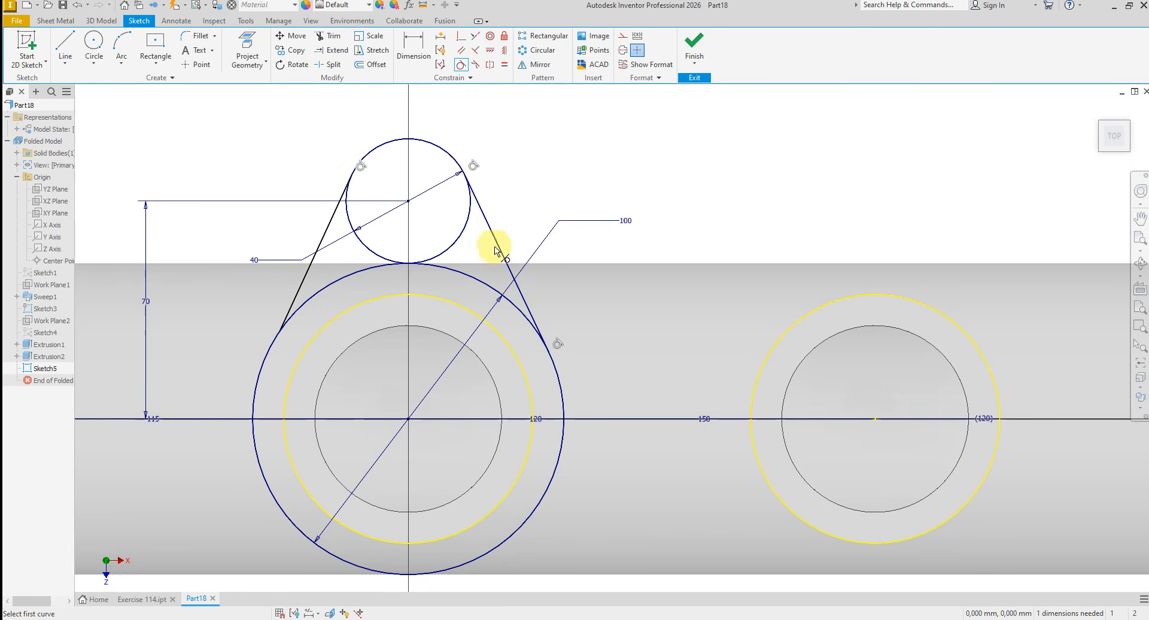
pyautogui.click(312, 277)
pyautogui.click(331, 283)
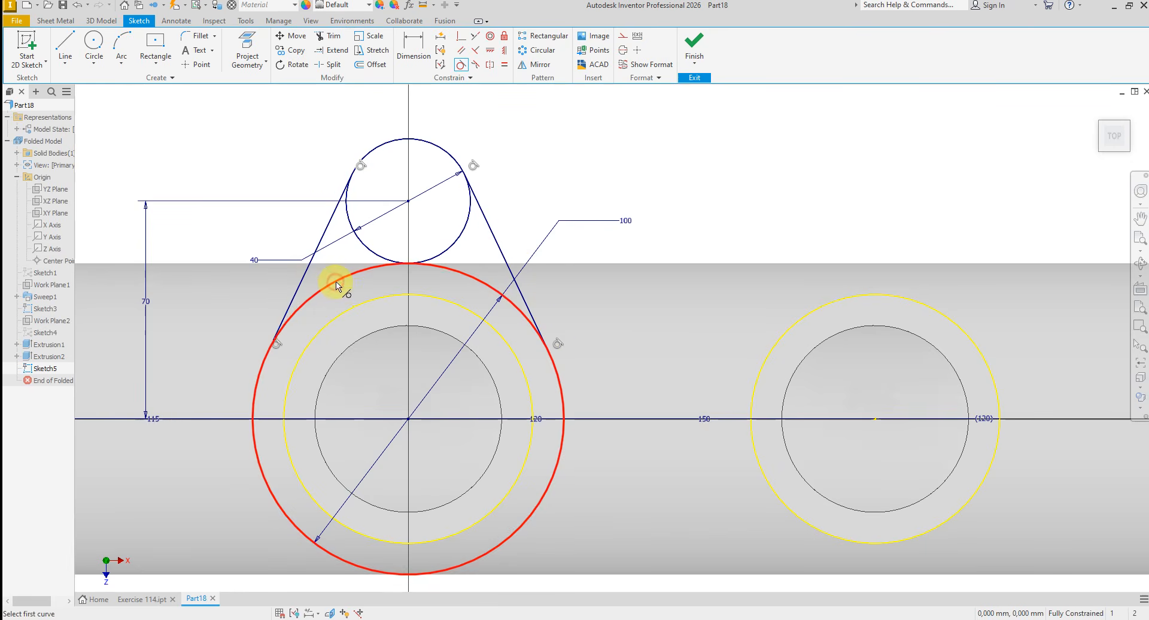
pyautogui.rightClick(547, 191)
pyautogui.click(576, 191)
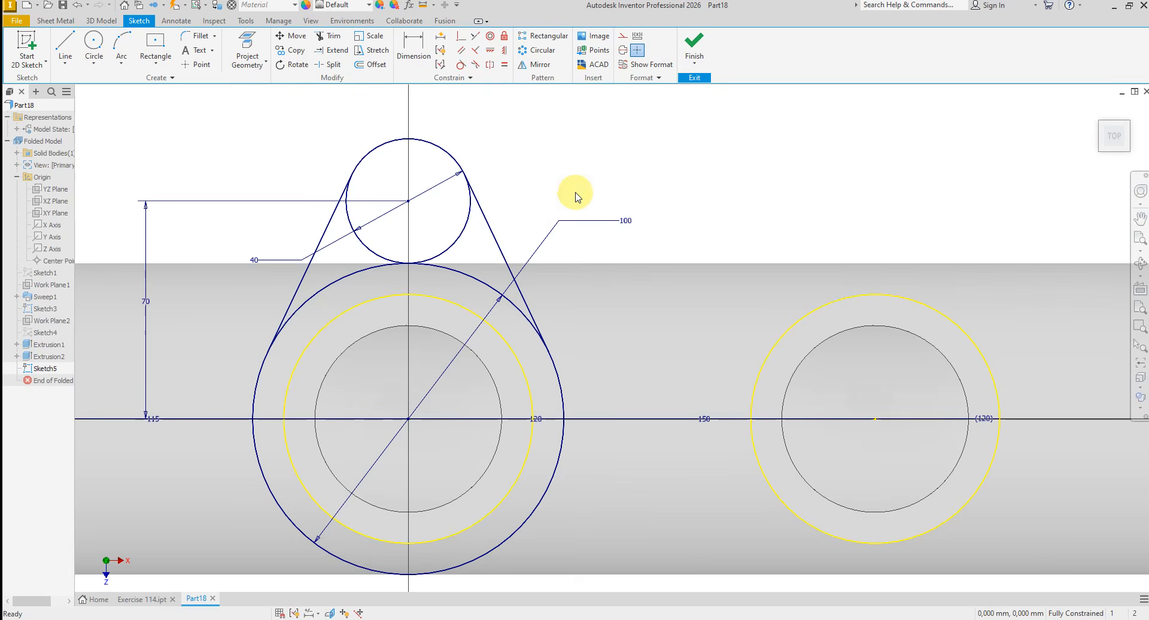
# - Draw a 480 mm horizontal line from the middle of the main pipe's straight end to the centre of the large pipe opening
pyautogui.scroll(-3, 581, 204)
pyautogui.rightClick(611, 264)
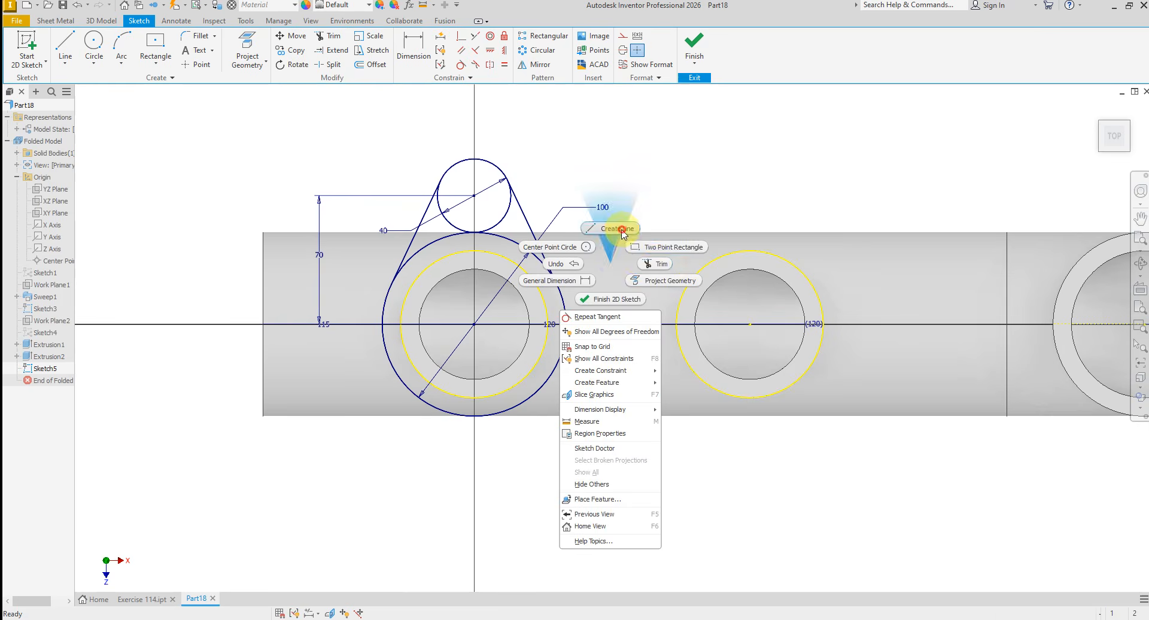
pyautogui.click(560, 247)
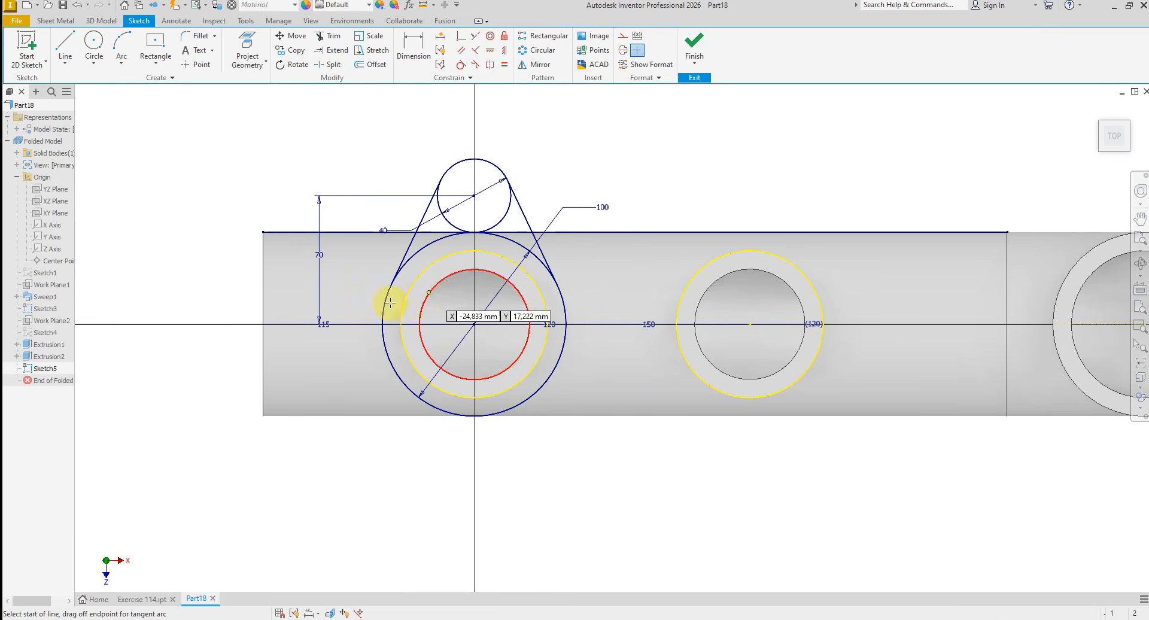
pyautogui.click(263, 325)
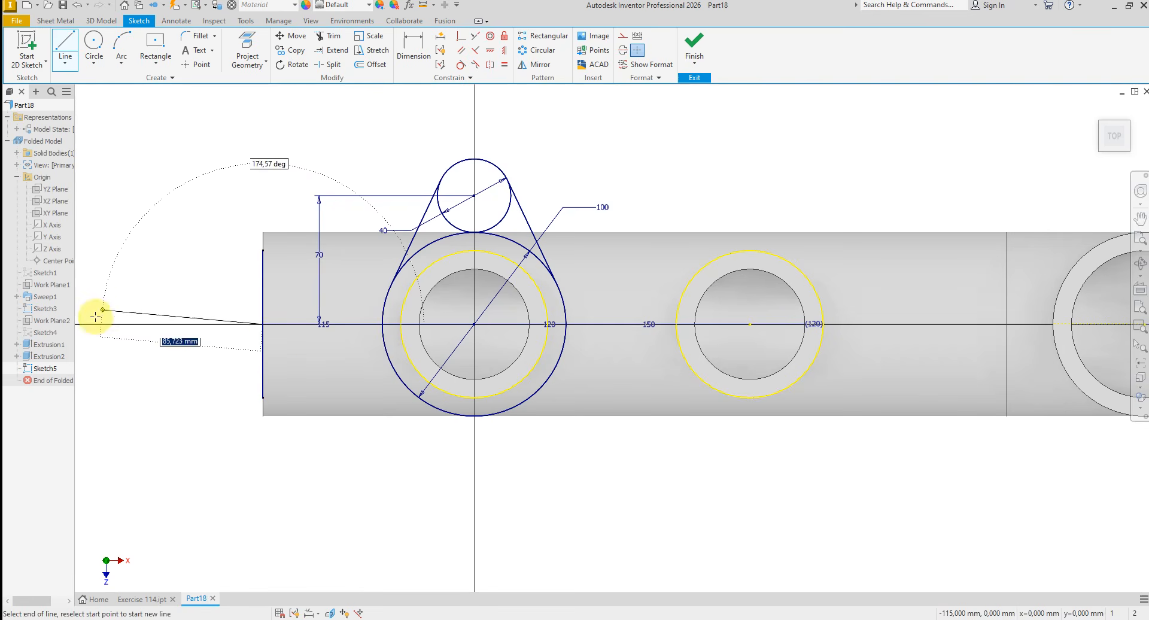
pyautogui.scroll(-2, 90, 312)
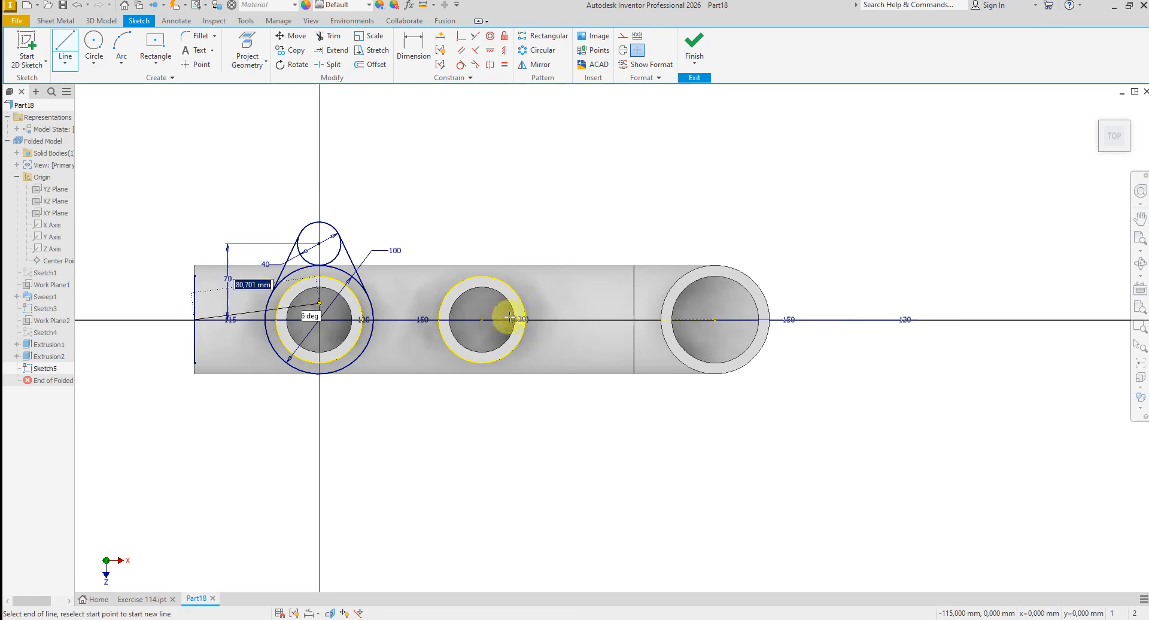
pyautogui.click(714, 320)
pyautogui.rightClick(595, 192)
pyautogui.click(639, 194)
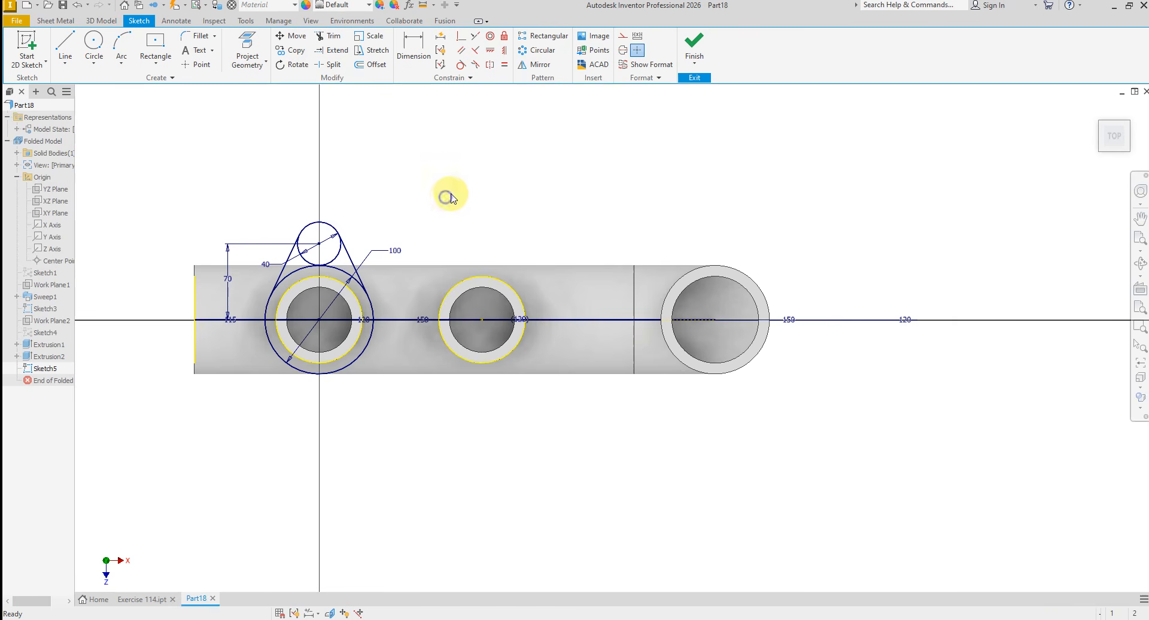
# - Draw a vertical line about 90 mm long upward from the horizontal line, between the two branches
pyautogui.rightClick(450, 198)
pyautogui.click(449, 167)
pyautogui.scroll(3, 387, 238)
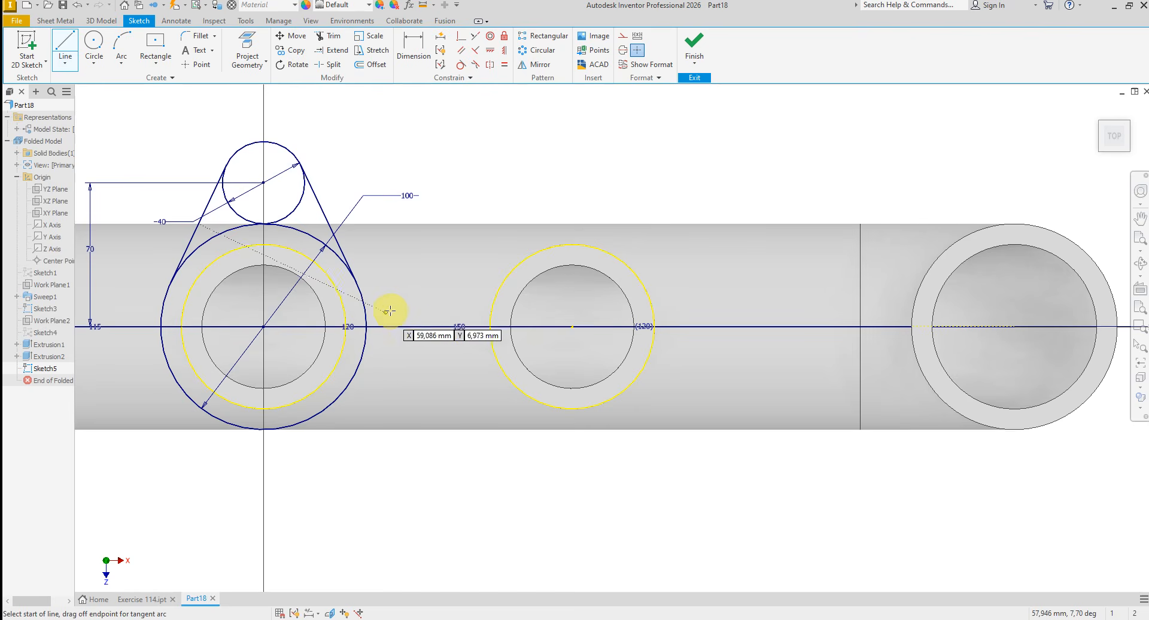
pyautogui.click(431, 327)
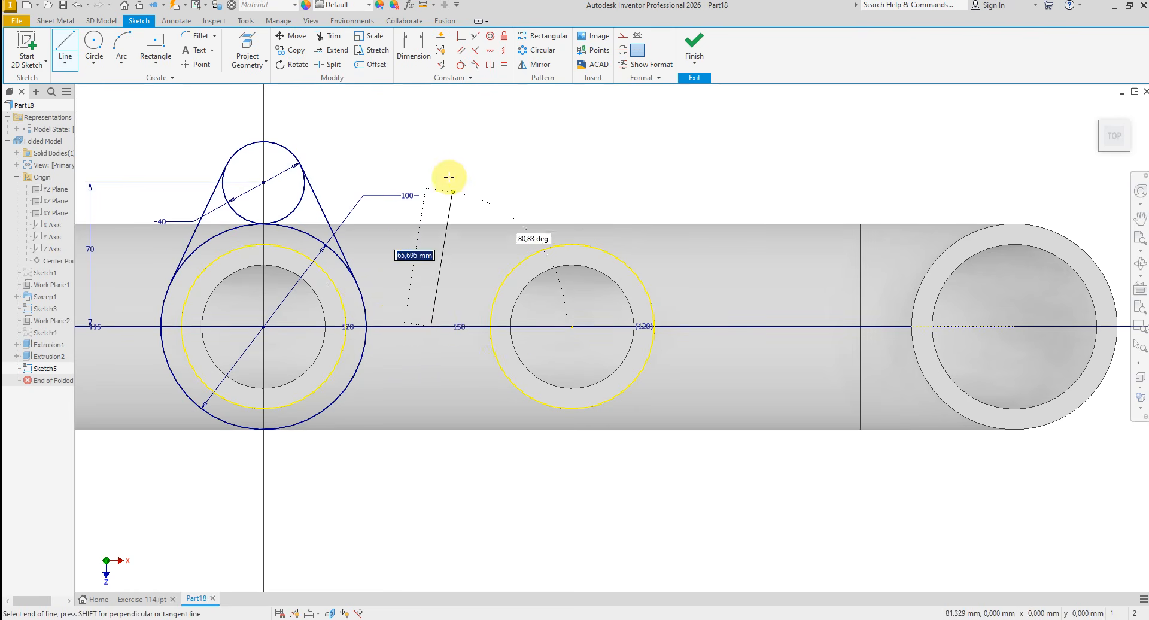
pyautogui.click(431, 128)
pyautogui.rightClick(482, 146)
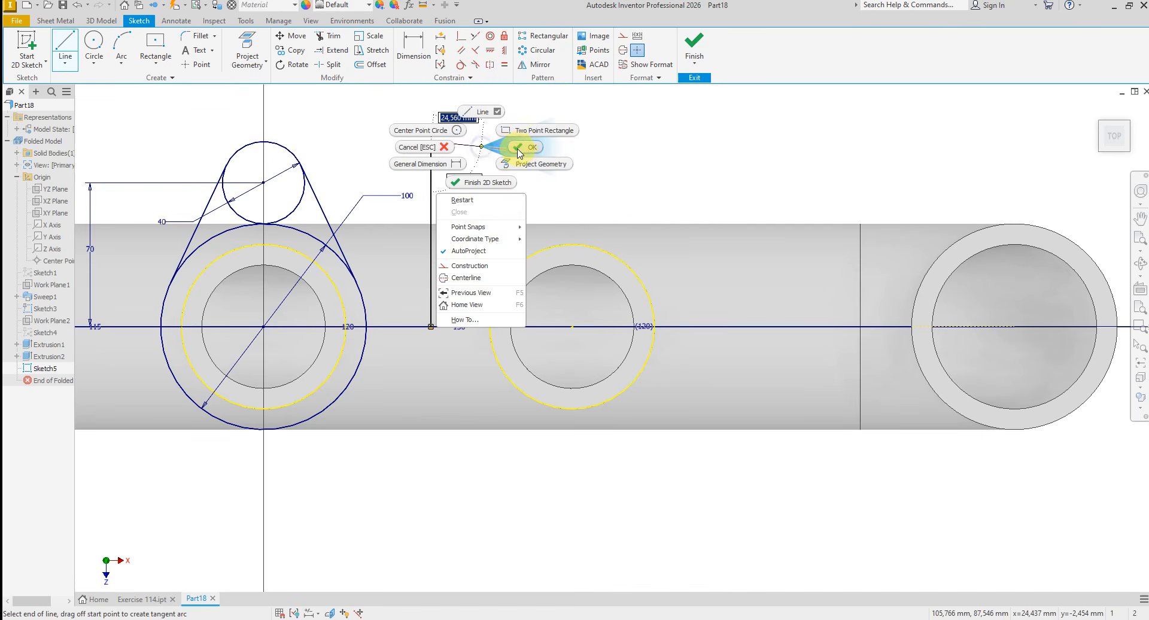
pyautogui.click(518, 150)
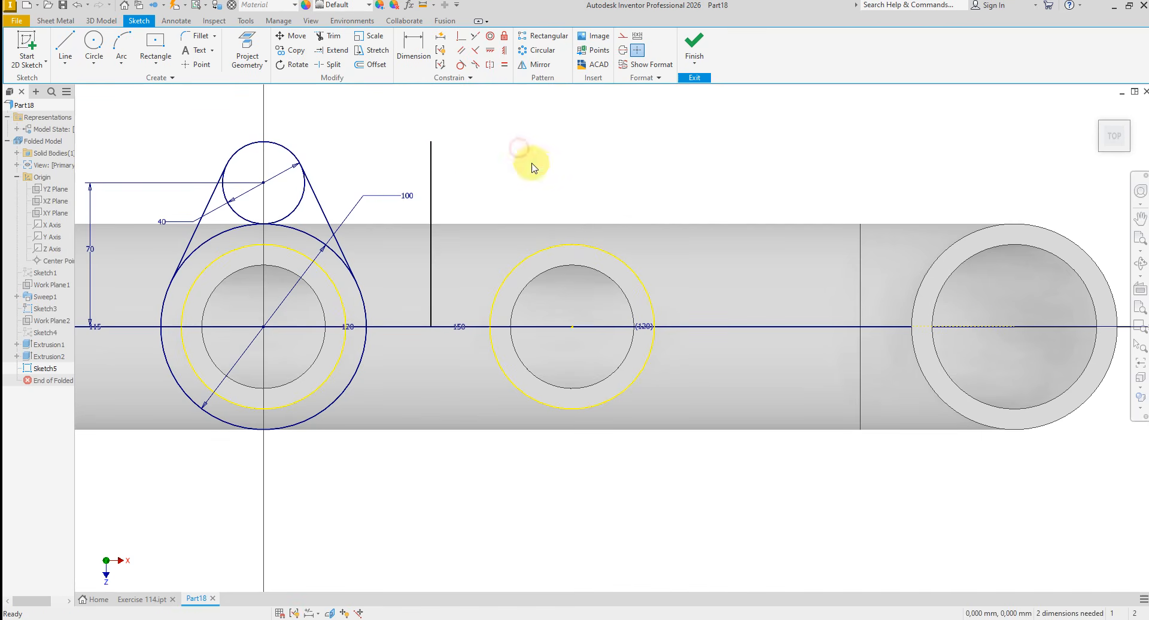
# - Convert the long horizontal line and the vertical line between the branches to construction geometry
pyautogui.rightClick(812, 326)
pyautogui.click(859, 285)
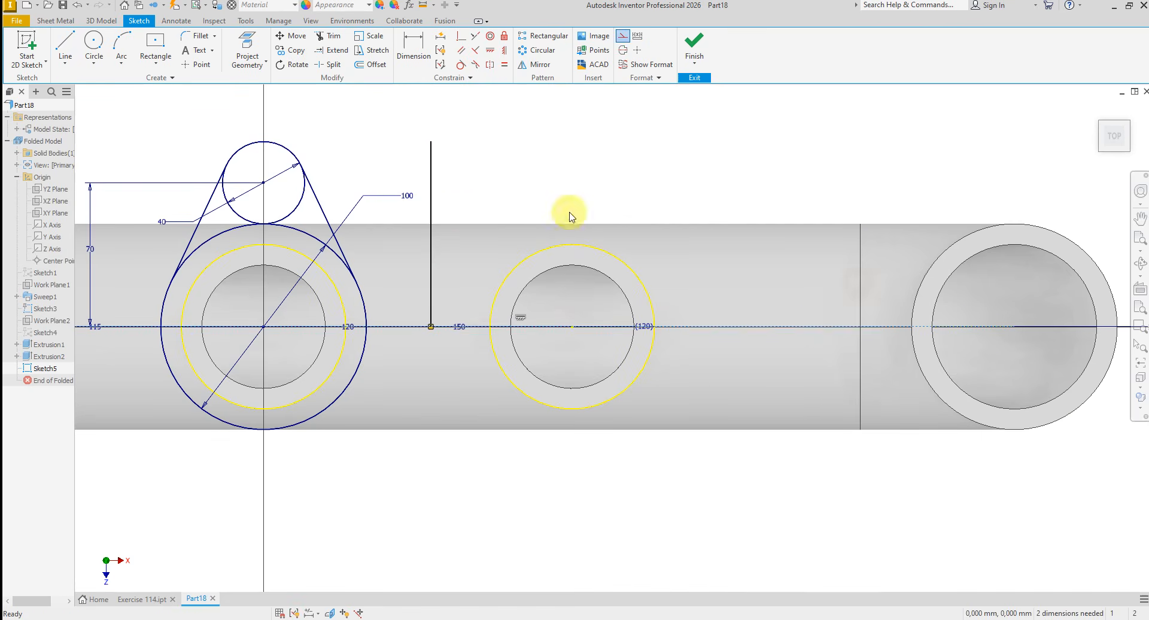
pyautogui.rightClick(450, 250)
pyautogui.click(513, 235)
# - Trim the inner arcs of the 40 mm and 100 mm circles between the tangent lines, leaving a single outer contour
pyautogui.scroll(-2, 592, 203)
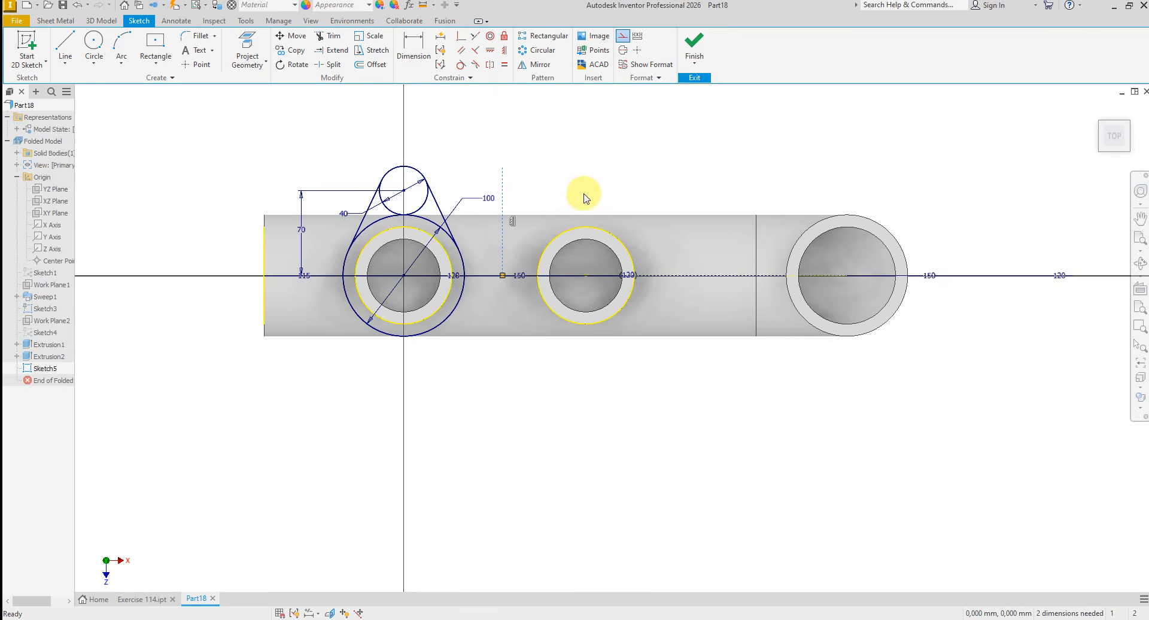
pyautogui.scroll(2, 434, 177)
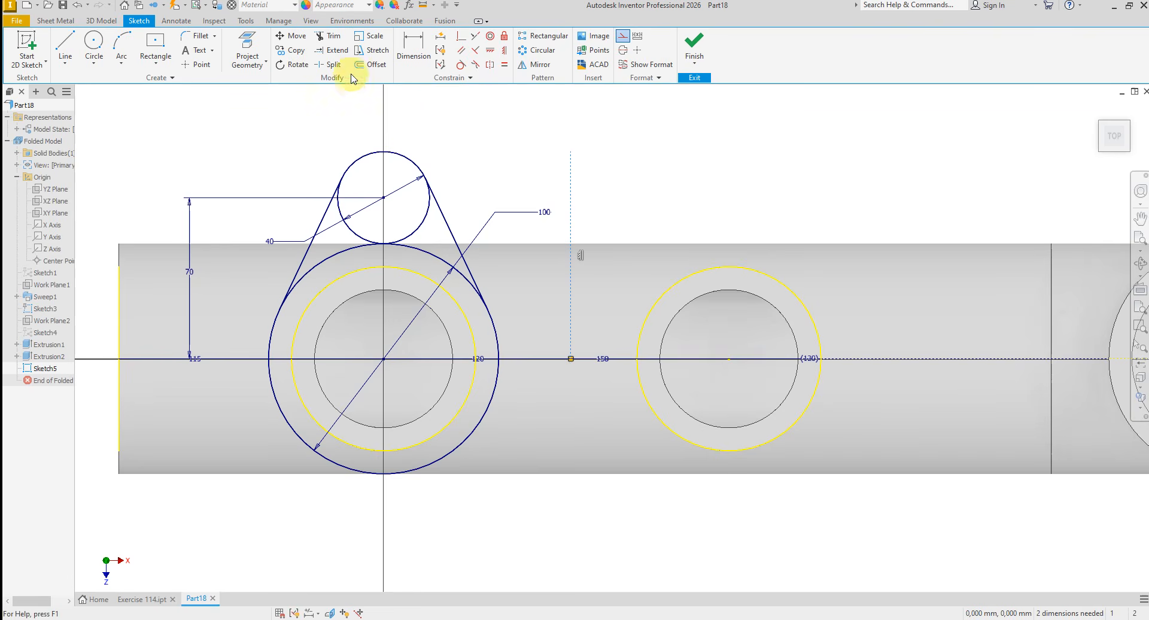
pyautogui.click(330, 40)
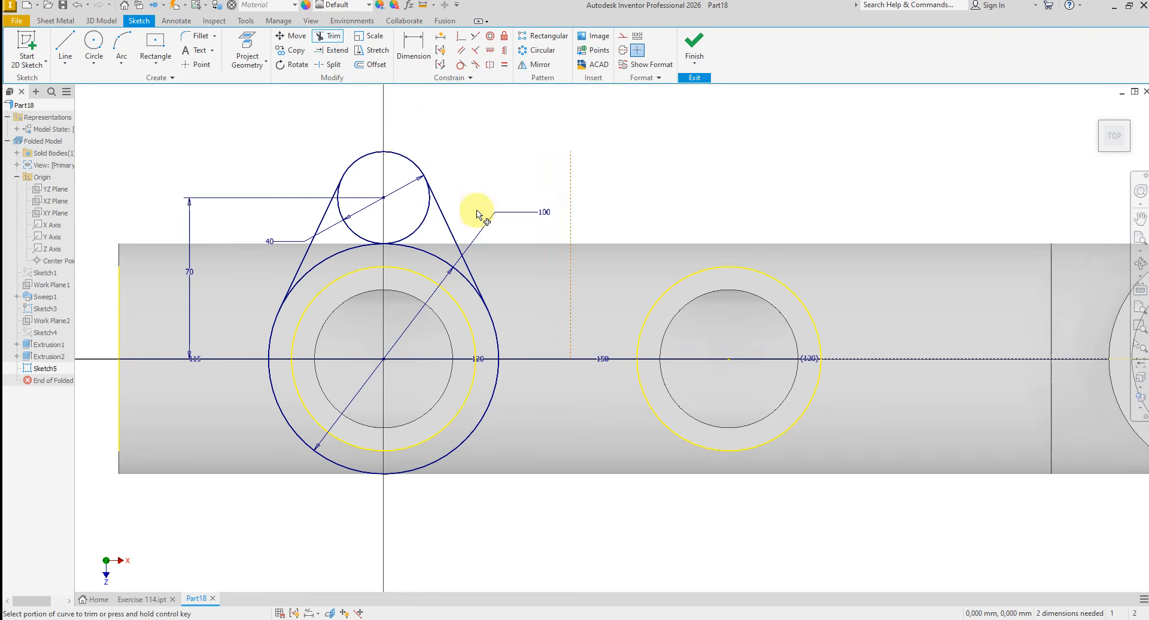
pyautogui.click(420, 231)
pyautogui.click(362, 237)
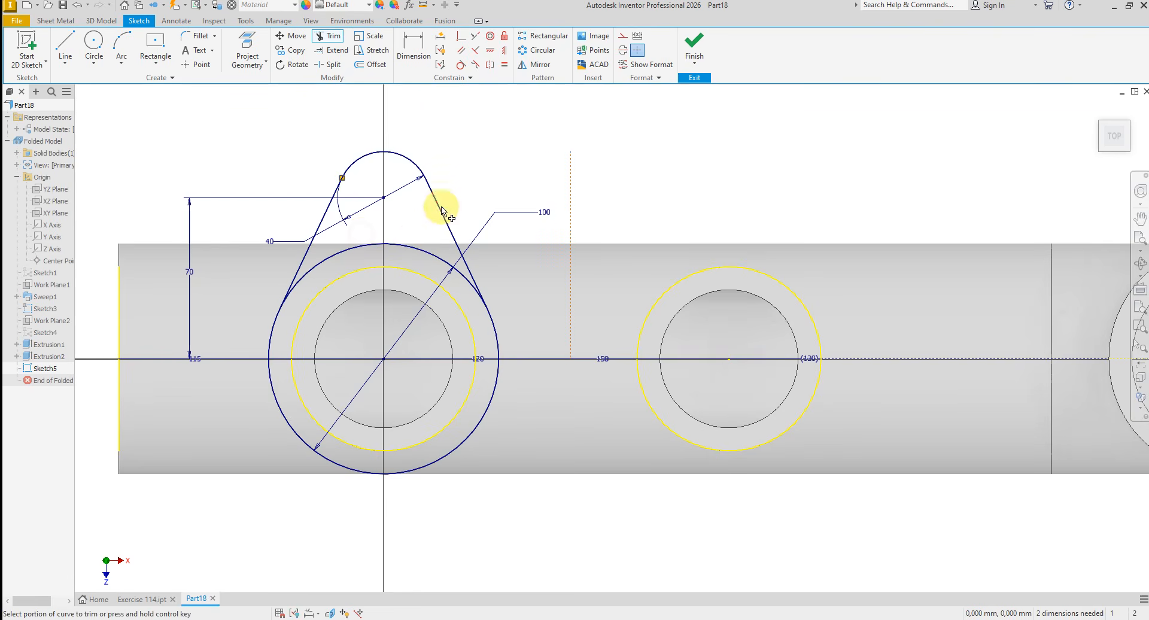
pyautogui.click(350, 250)
pyautogui.rightClick(503, 169)
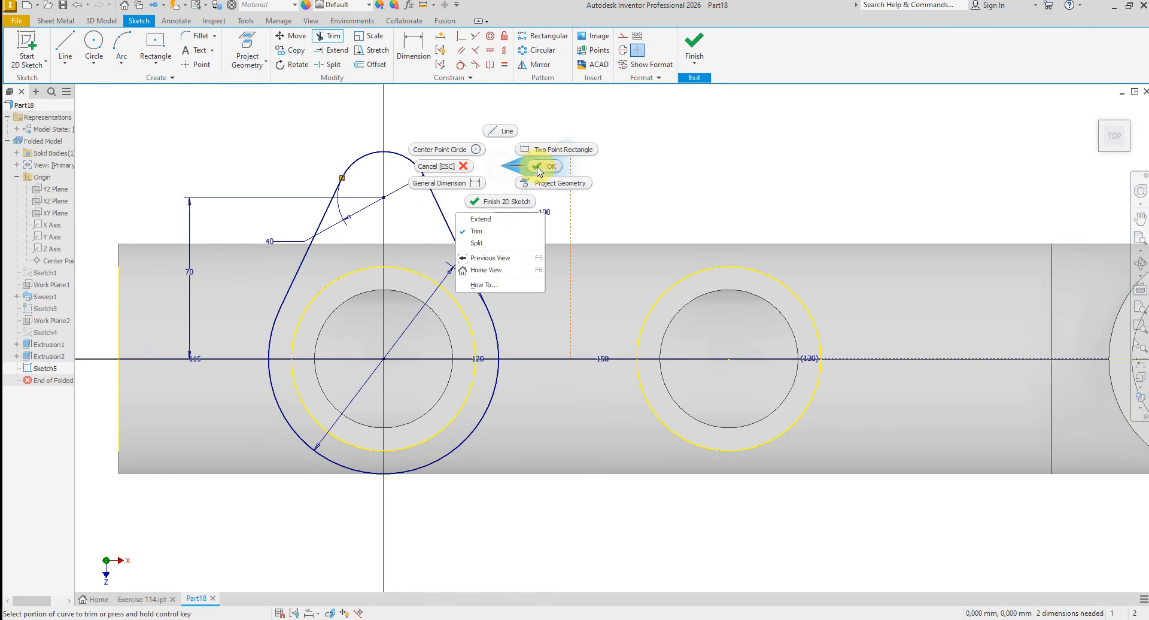
pyautogui.click(538, 169)
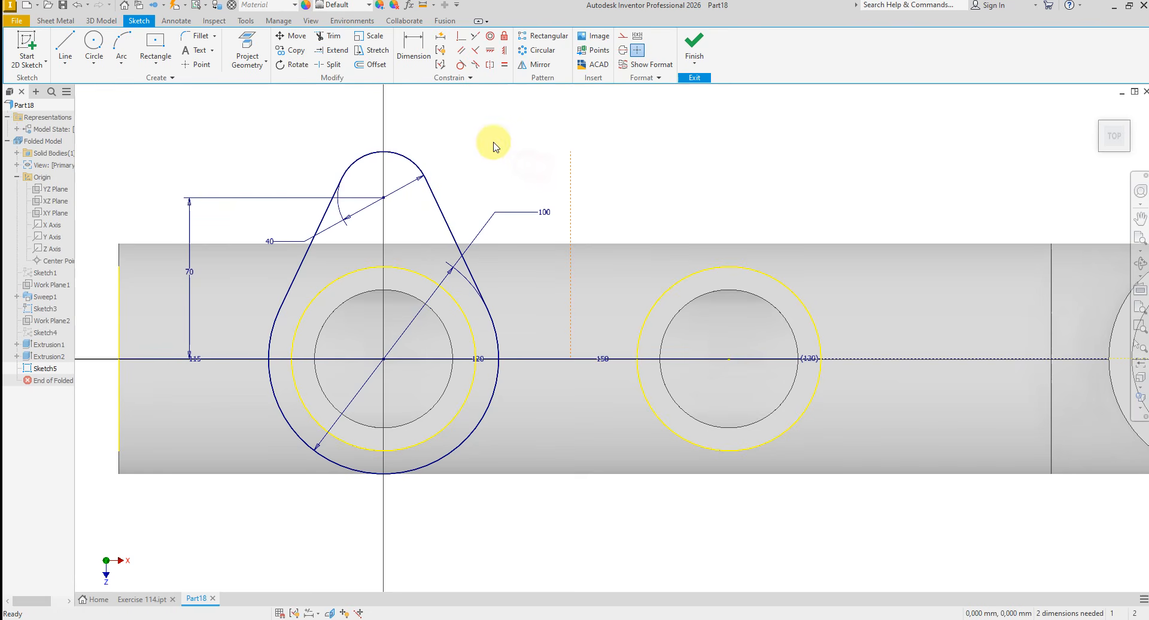
# - Mirror the upper lug's arc and two tangent lines about the horizontal construction line
pyautogui.click(540, 65)
pyautogui.click(432, 197)
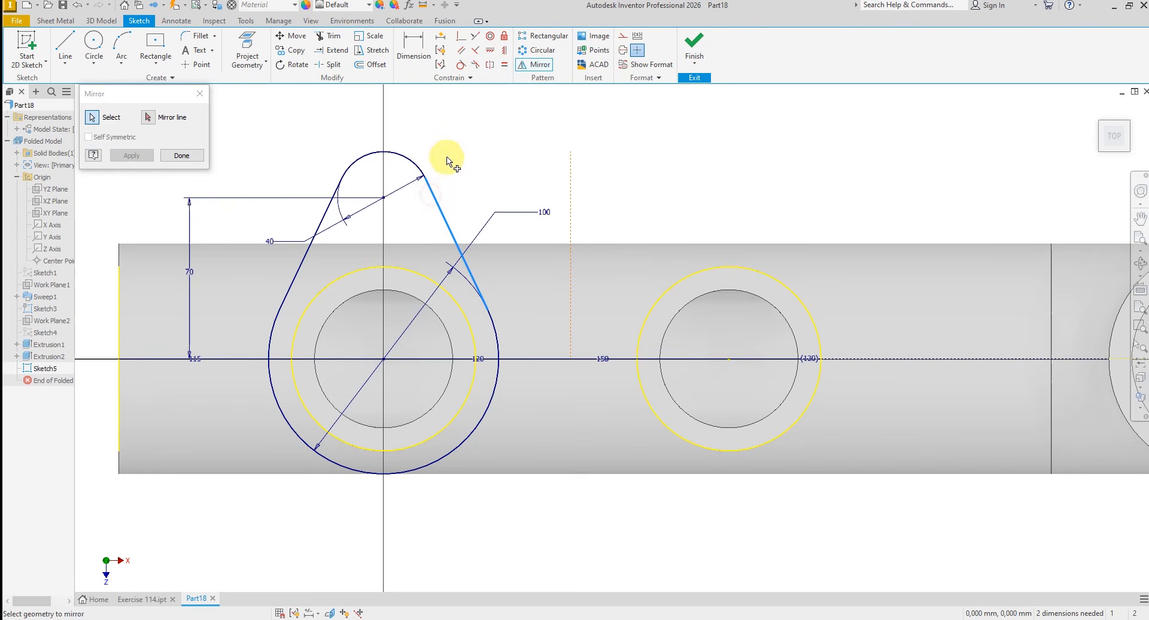
pyautogui.click(411, 161)
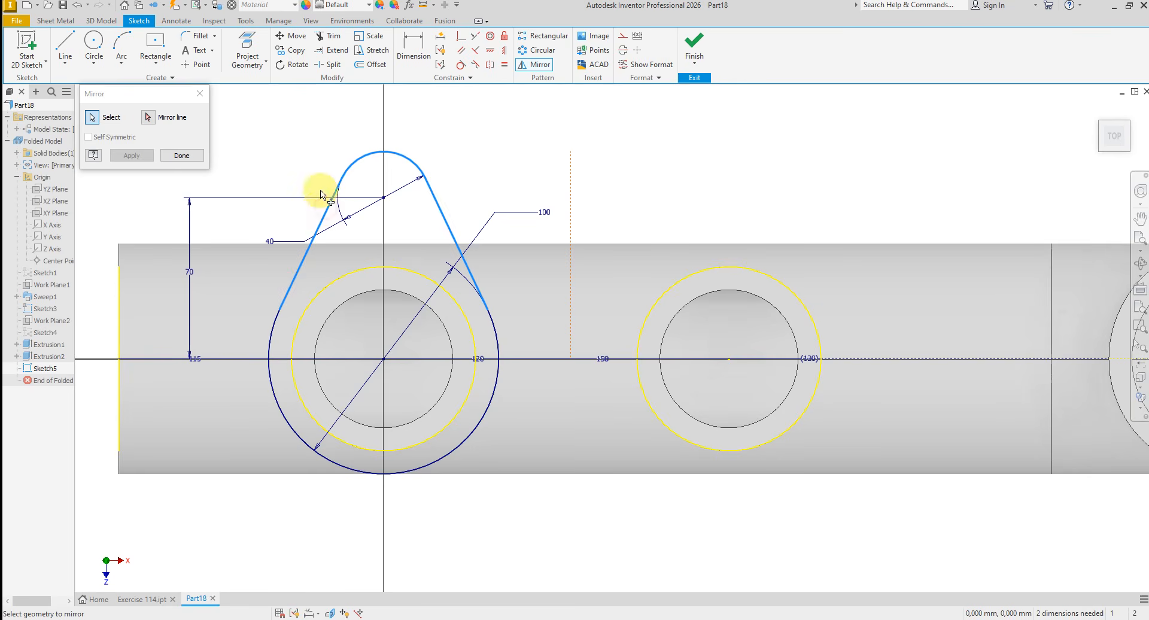
pyautogui.click(153, 123)
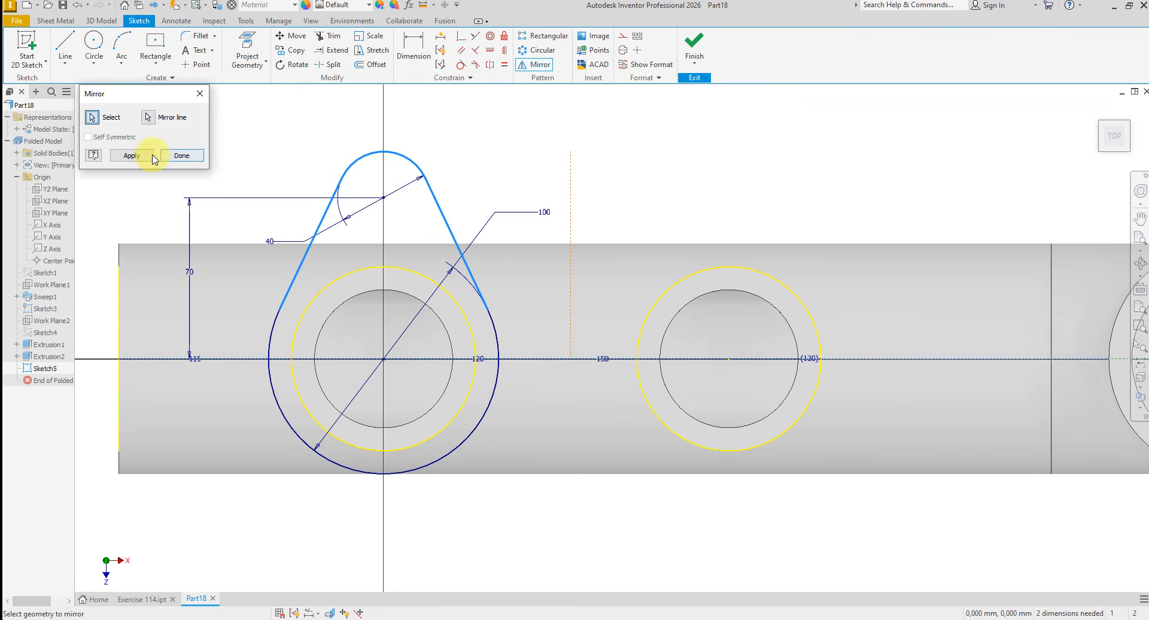
pyautogui.click(132, 156)
pyautogui.click(178, 155)
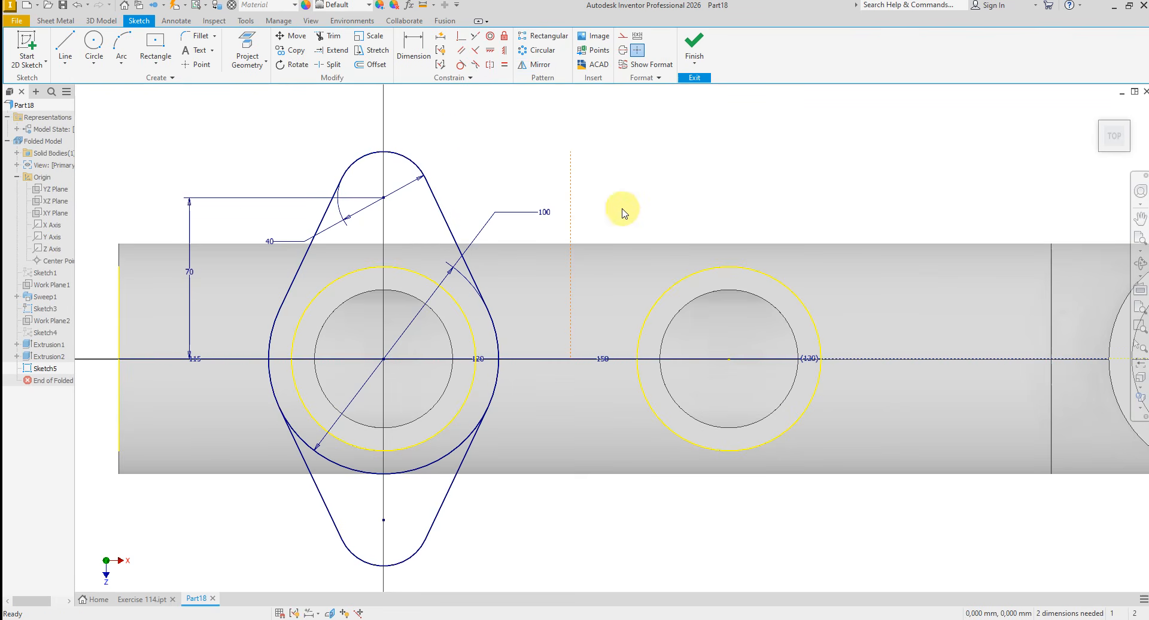
pyautogui.click(535, 65)
pyautogui.click(417, 172)
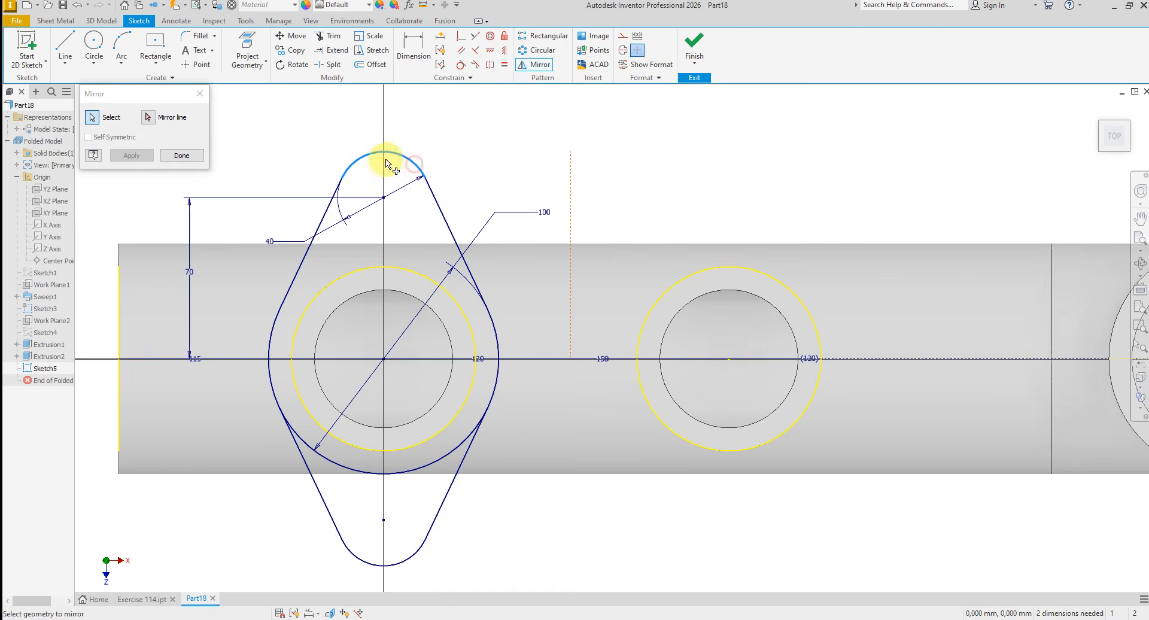
pyautogui.click(329, 205)
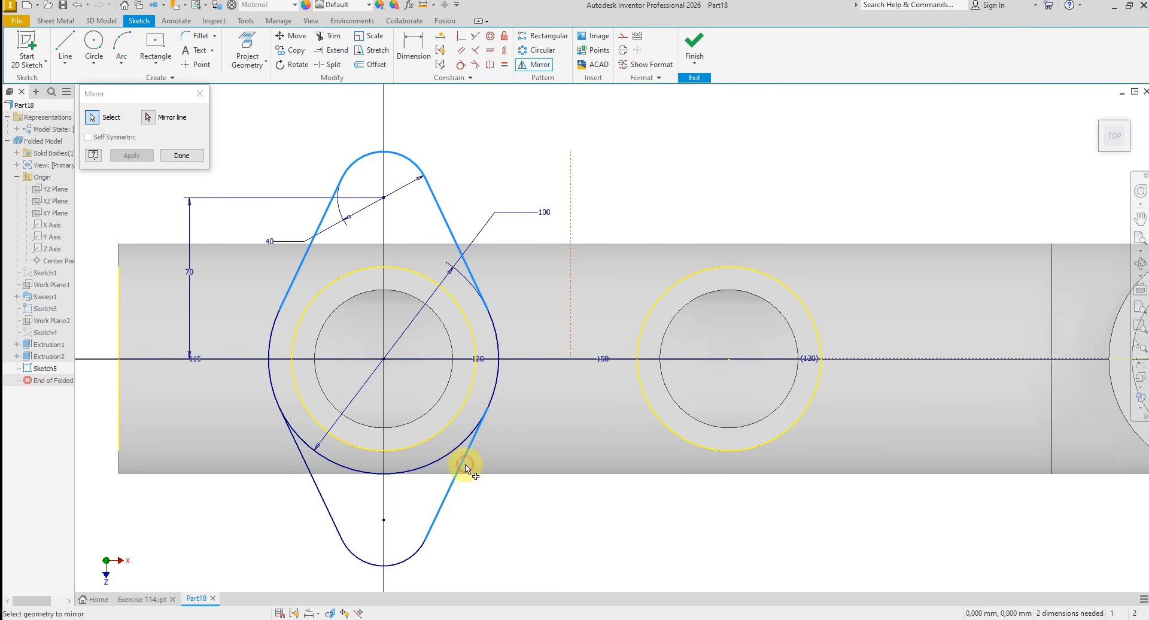
pyautogui.click(329, 517)
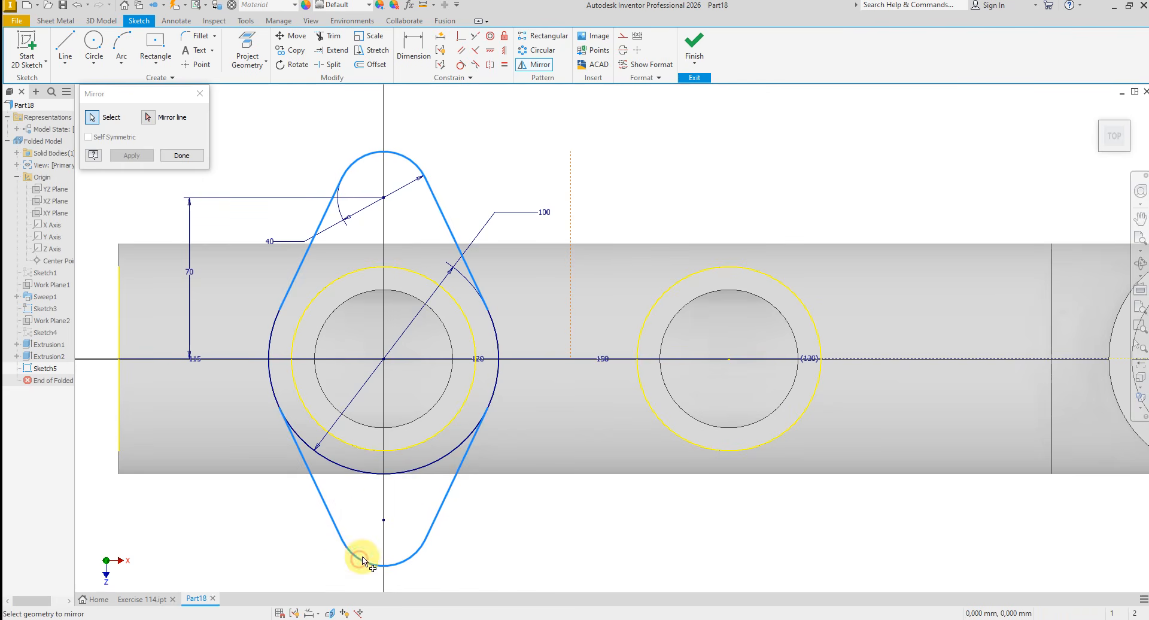
pyautogui.click(395, 475)
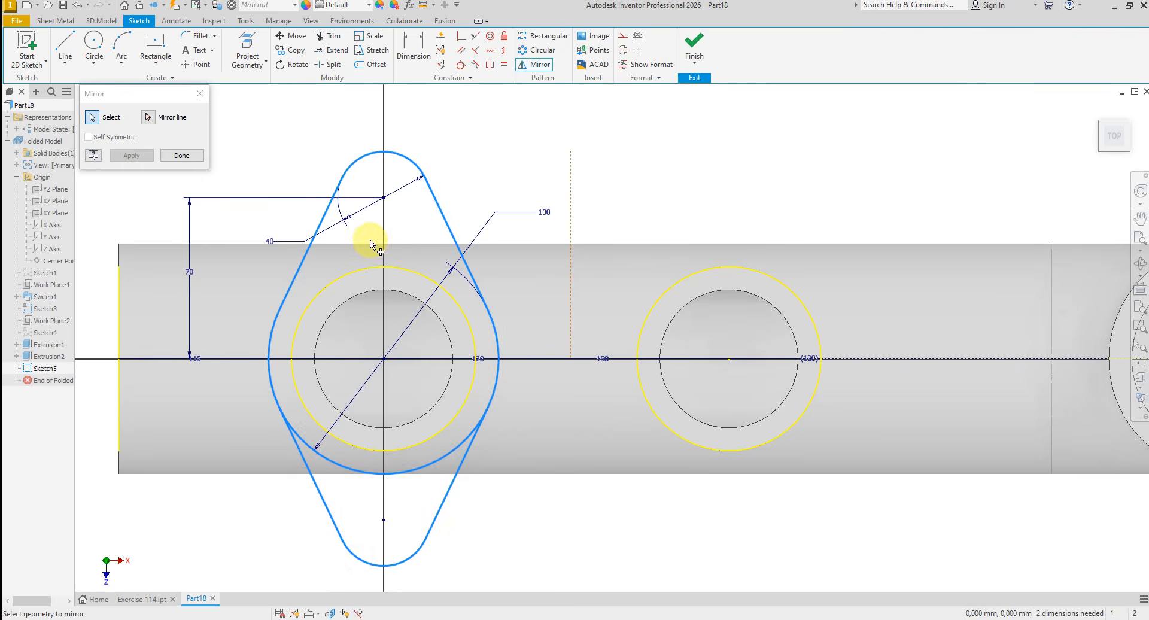
pyautogui.click(147, 120)
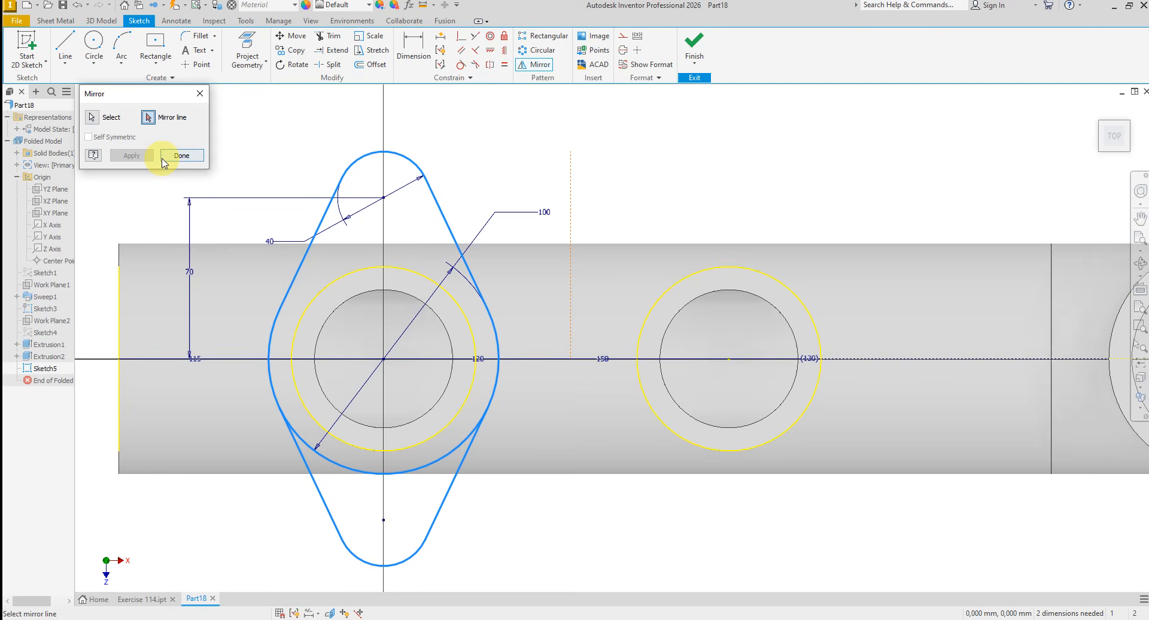
pyautogui.click(199, 97)
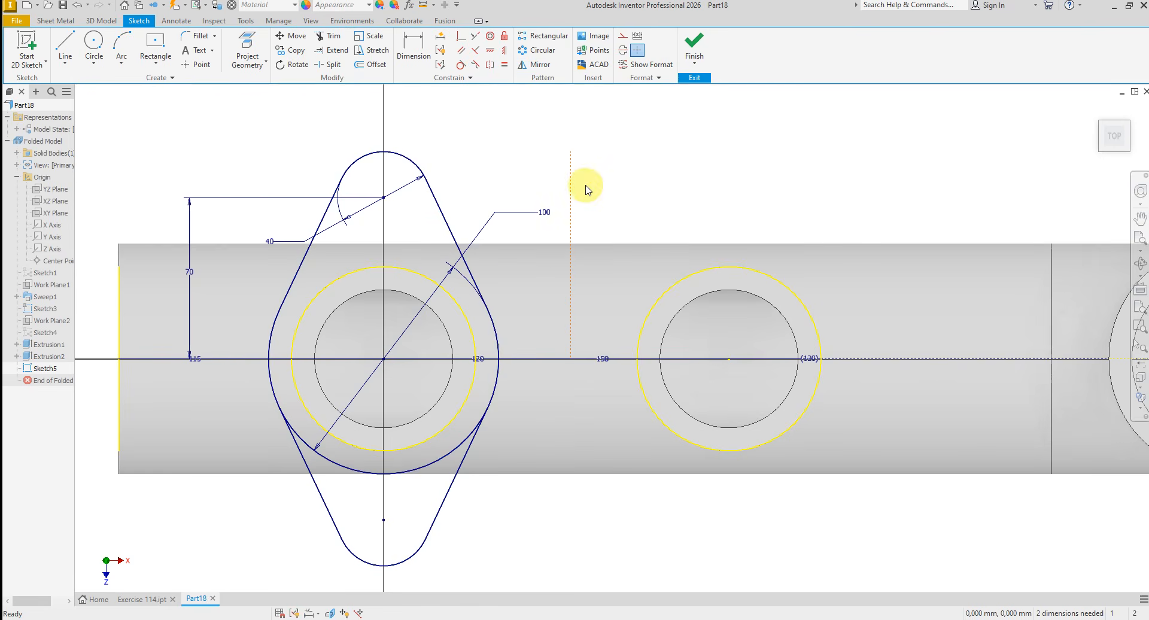
# - Dimension the vertical construction line between the branches at 75 mm from the first branch's centre
pyautogui.click(413, 46)
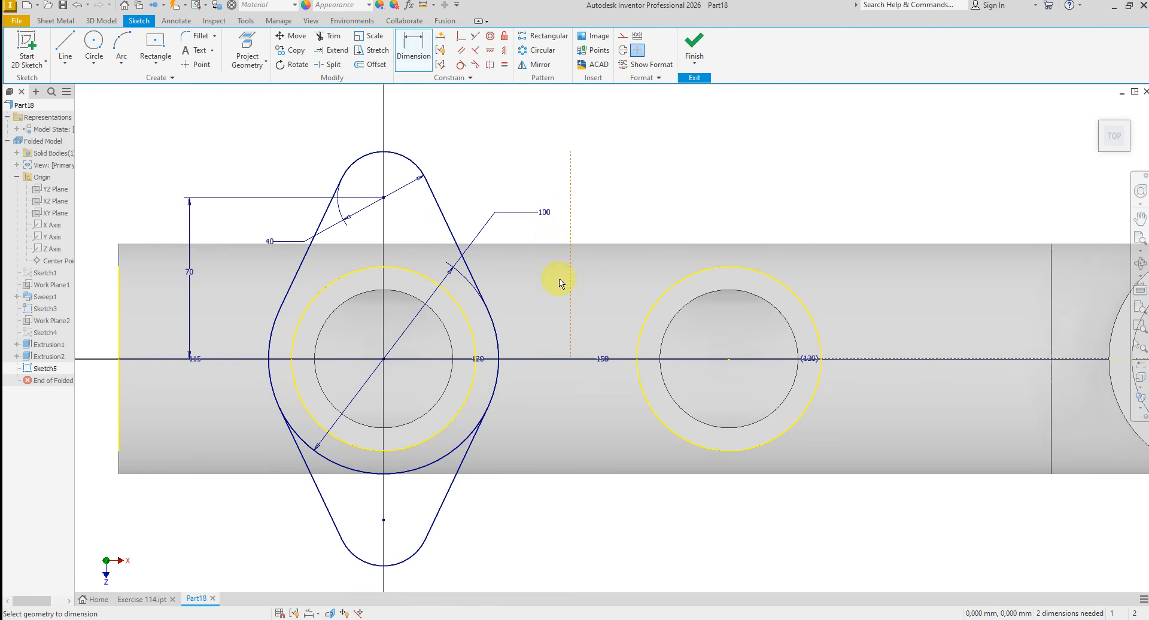
pyautogui.click(573, 339)
pyautogui.click(384, 359)
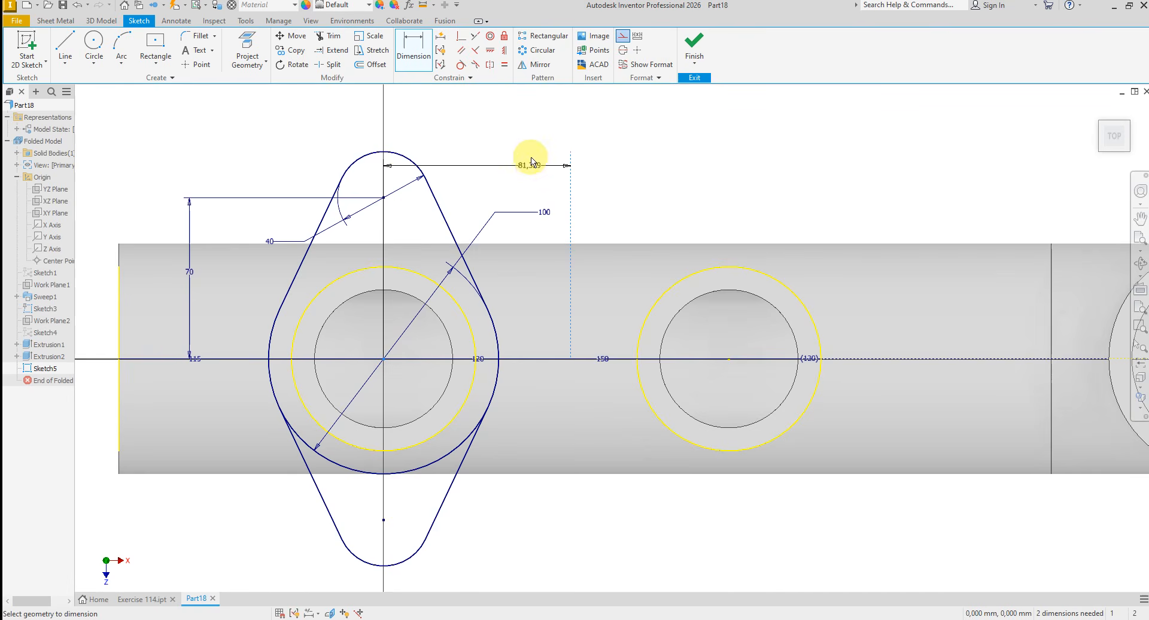
pyautogui.click(531, 157)
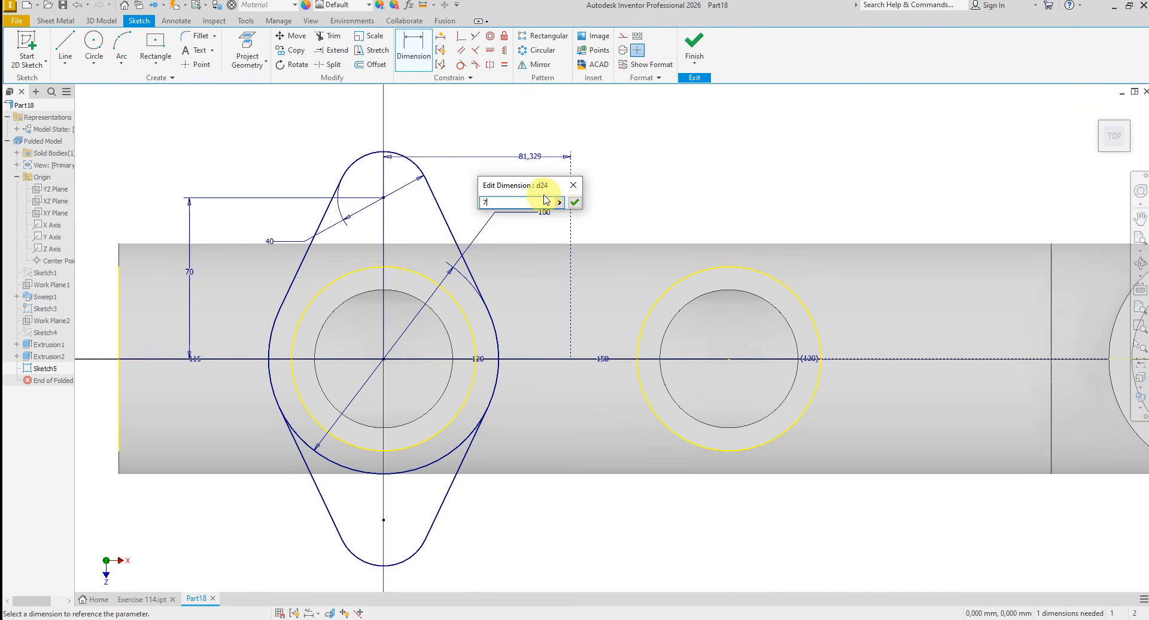
pyautogui.press('Return')
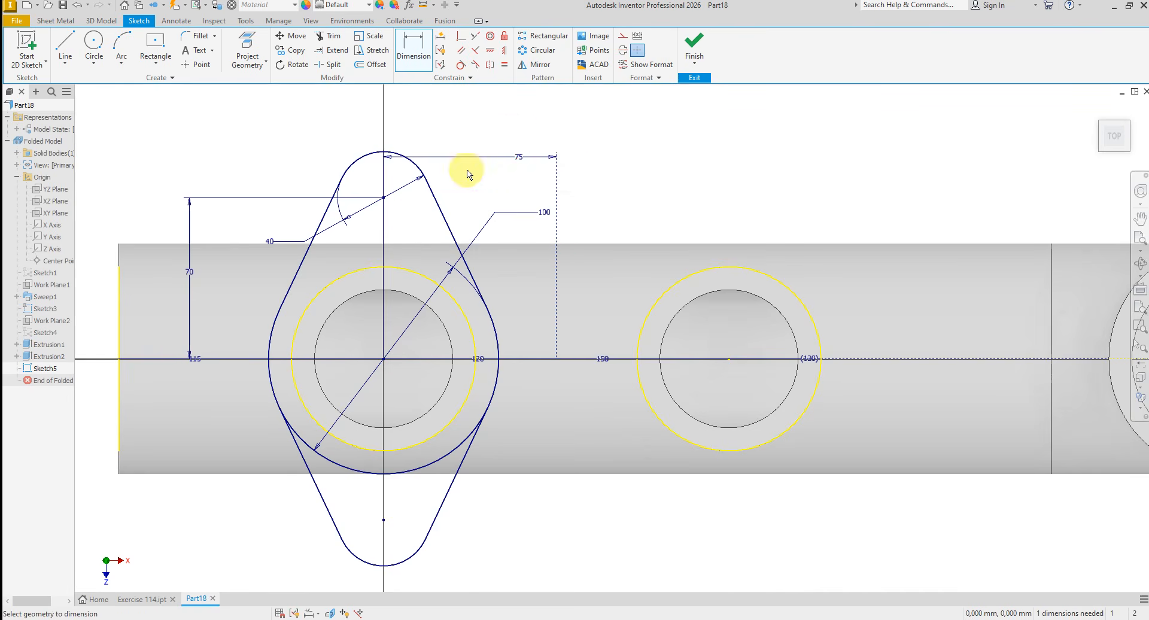
pyautogui.click(623, 140)
pyautogui.rightClick(622, 153)
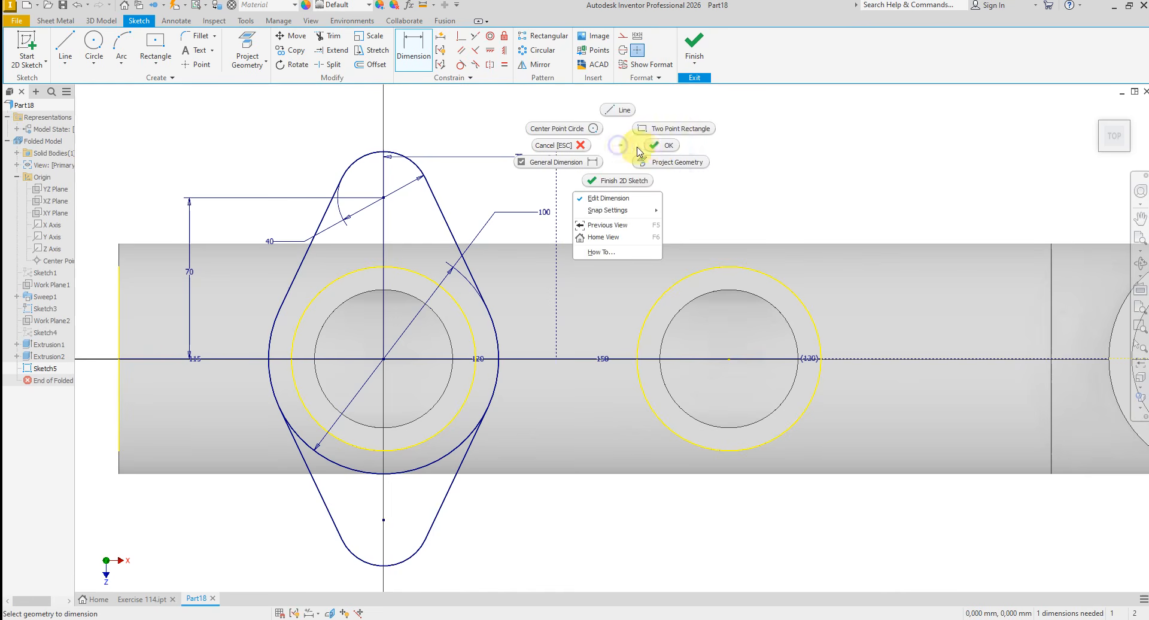
pyautogui.click(661, 148)
# - Mirror the complete two-lug flange outline about the vertical construction line onto the second branch
pyautogui.click(540, 65)
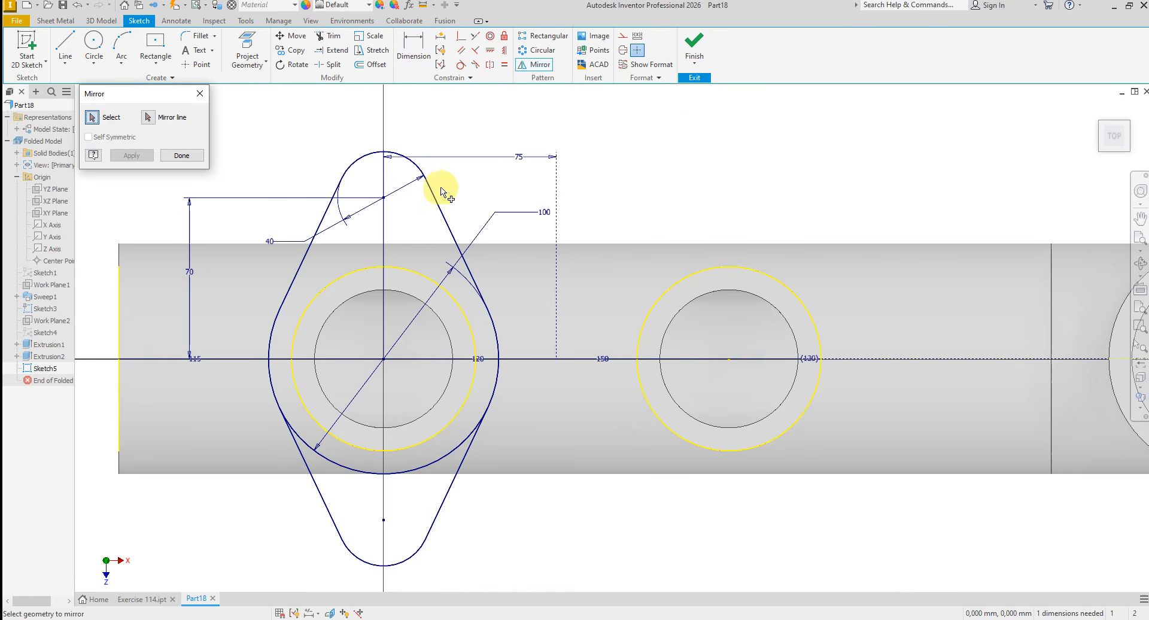
pyautogui.click(441, 212)
pyautogui.click(417, 165)
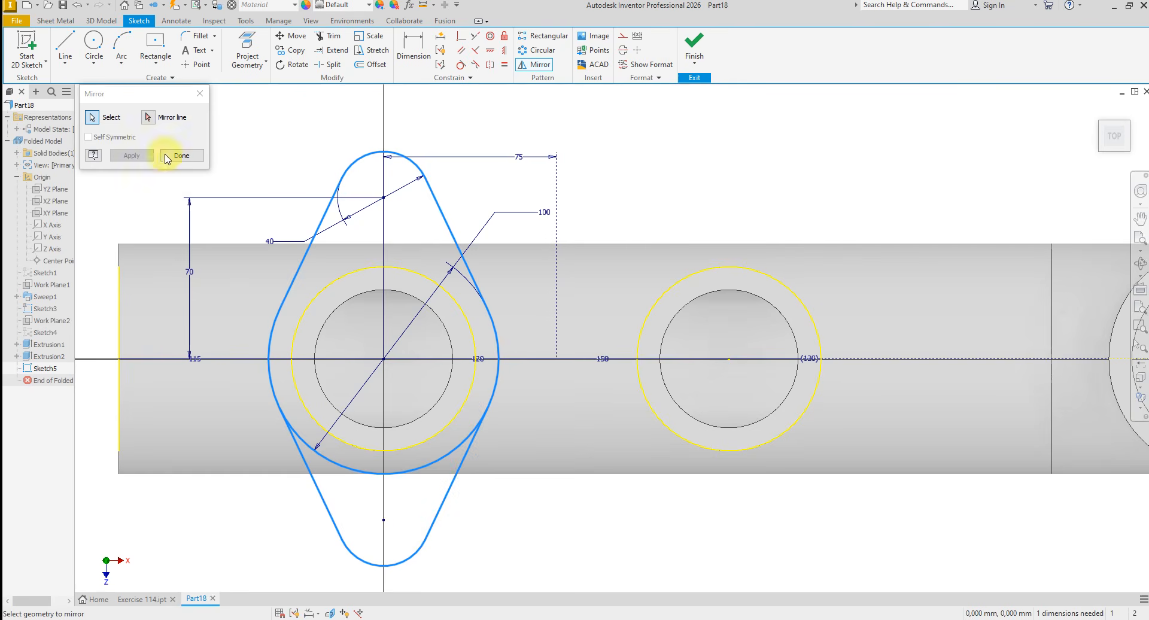
pyautogui.click(147, 119)
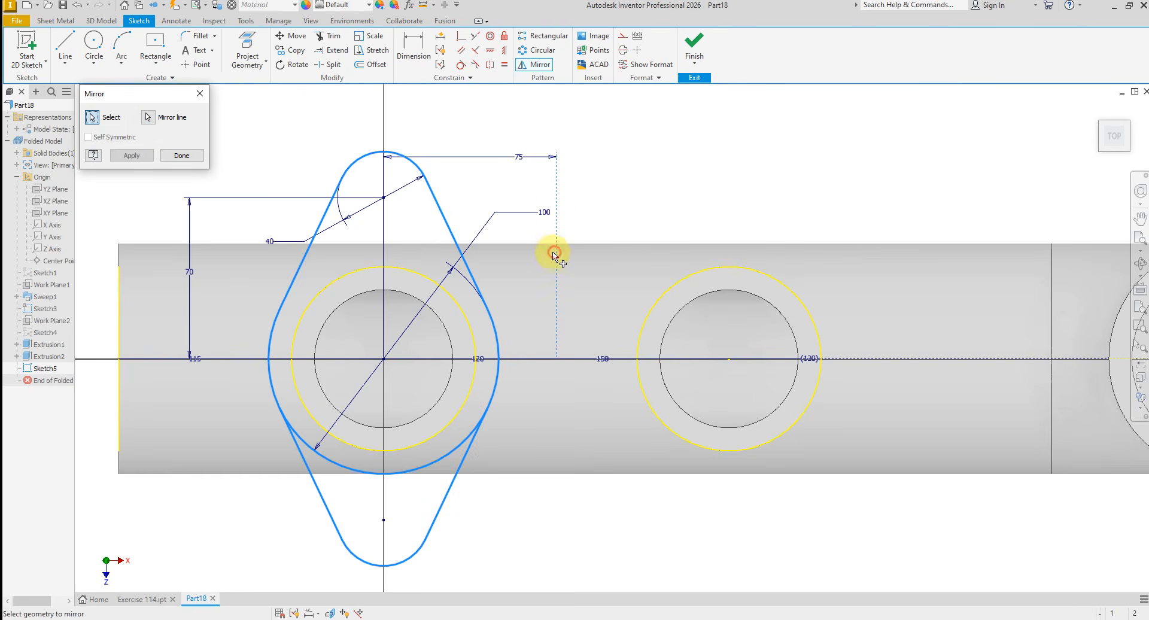
pyautogui.click(133, 155)
pyautogui.click(182, 155)
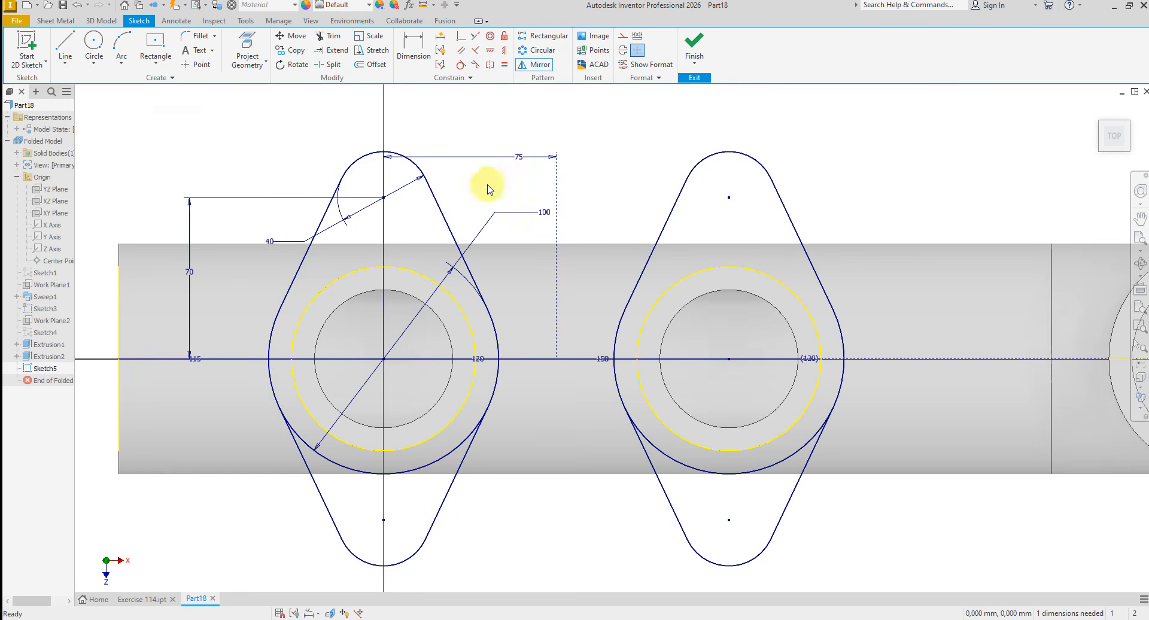
# - Trim the lower inner arc of the 100 mm circle from both flange outlines and finish the sketch
pyautogui.rightClick(595, 174)
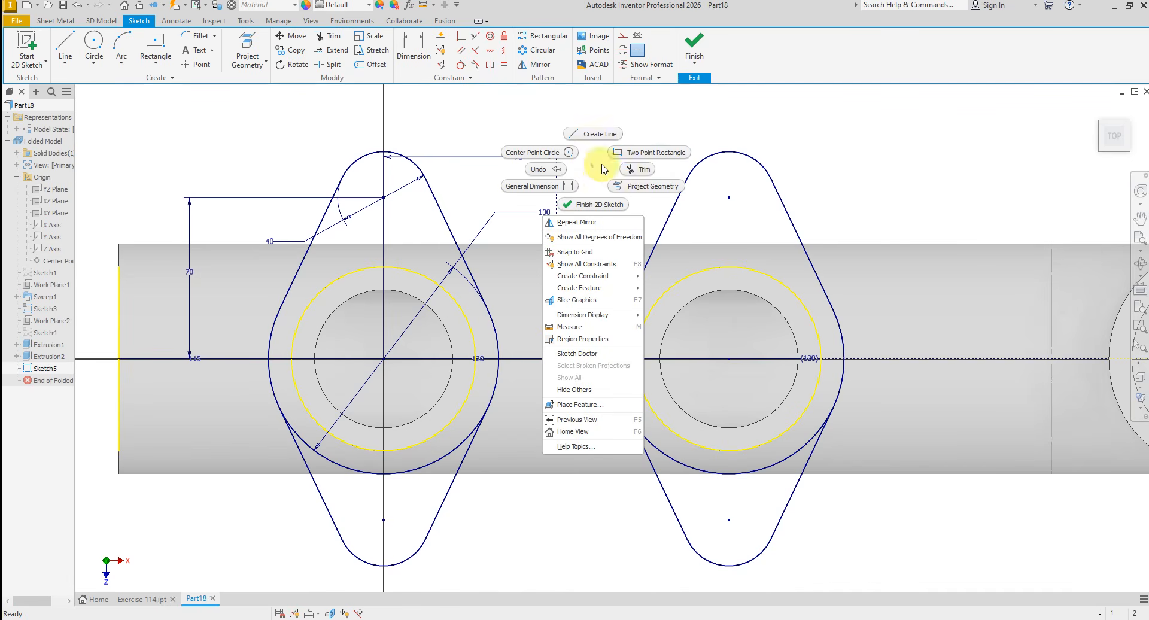
pyautogui.click(636, 169)
pyautogui.click(418, 465)
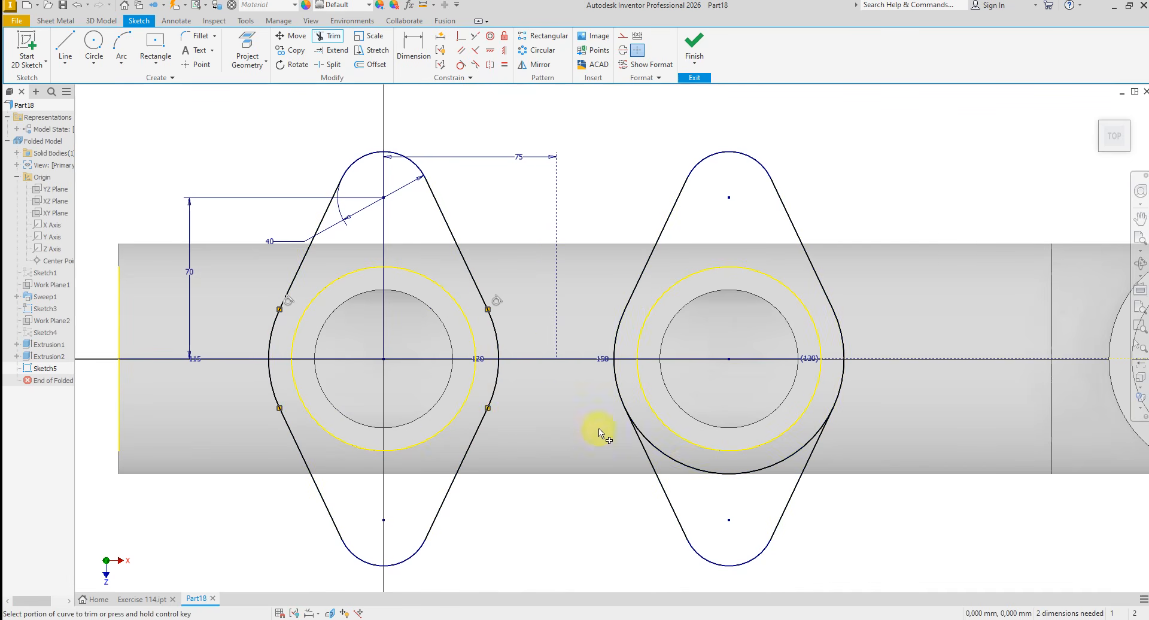
pyautogui.click(687, 473)
pyautogui.rightClick(923, 183)
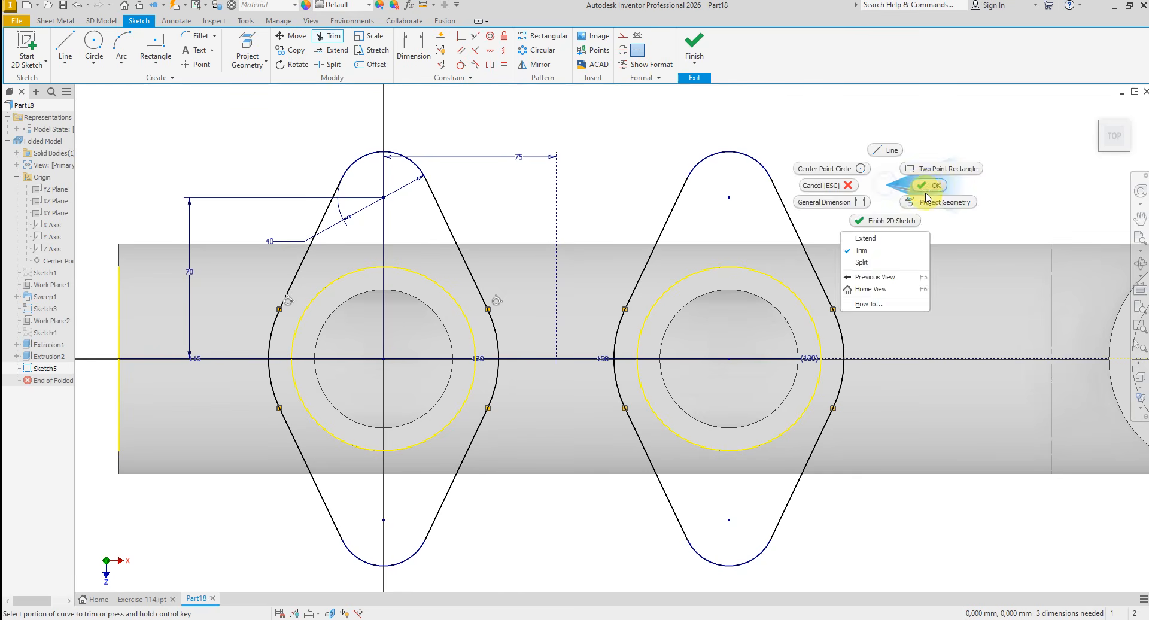
pyautogui.click(922, 186)
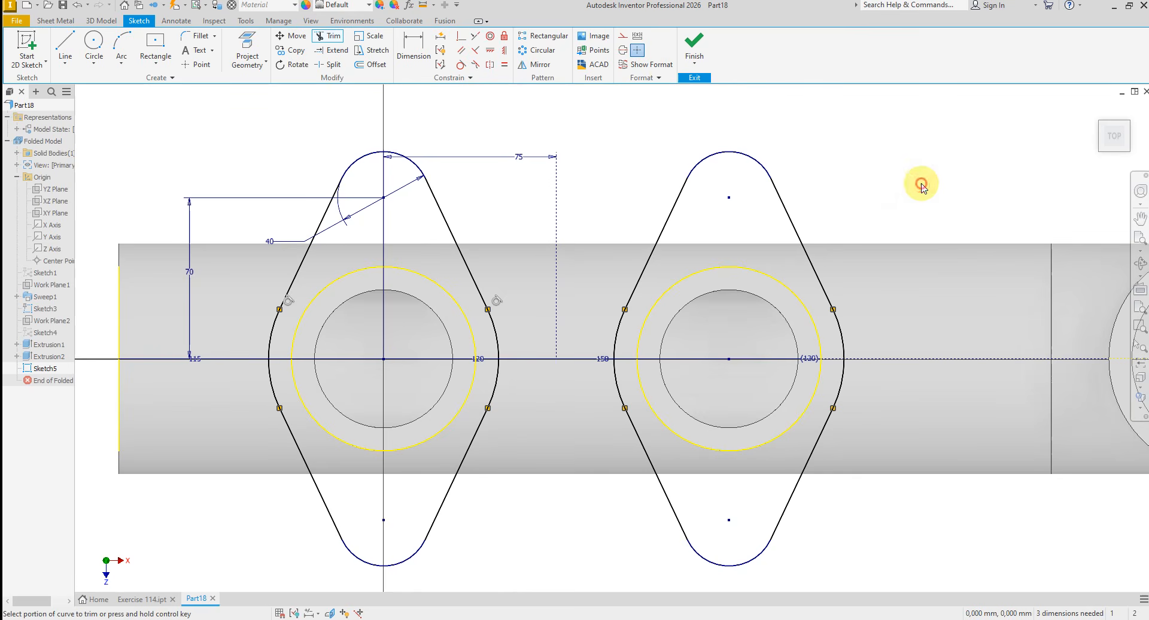
pyautogui.click(694, 44)
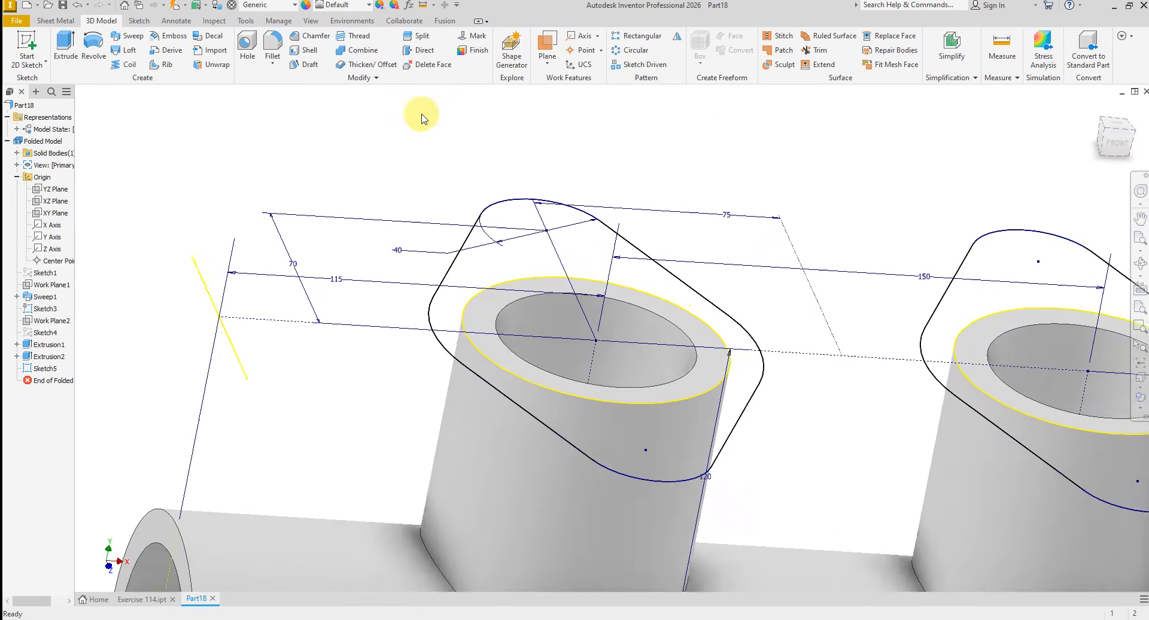
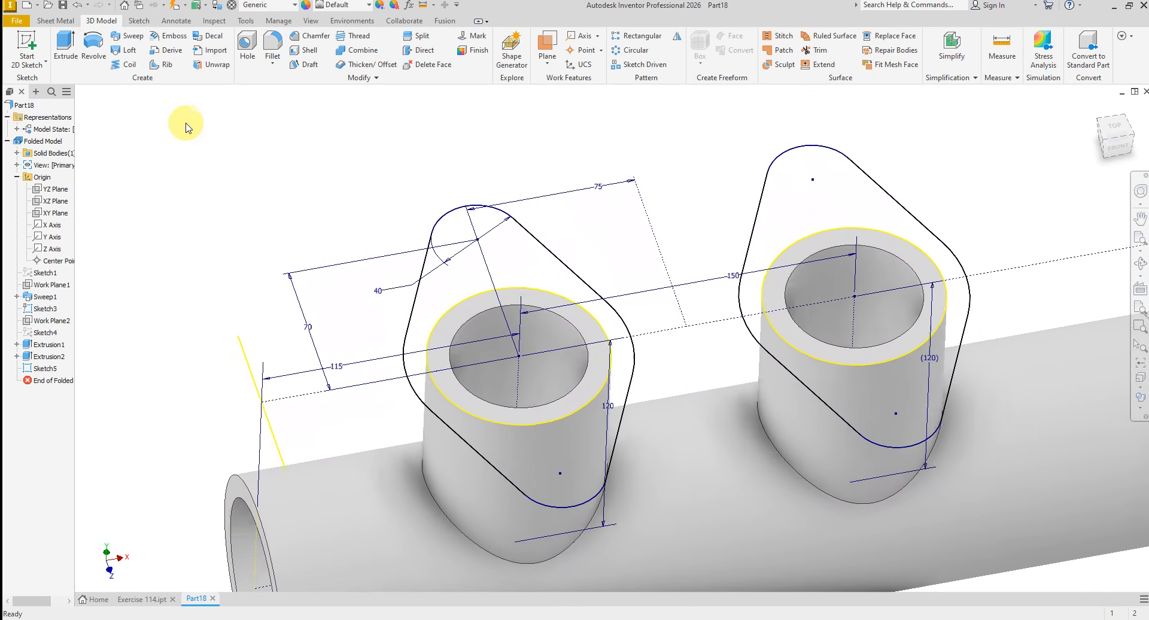
# - Extrude the two-lug flange profiles on both branches 15 mm downward, joining them to the body
pyautogui.click(65, 48)
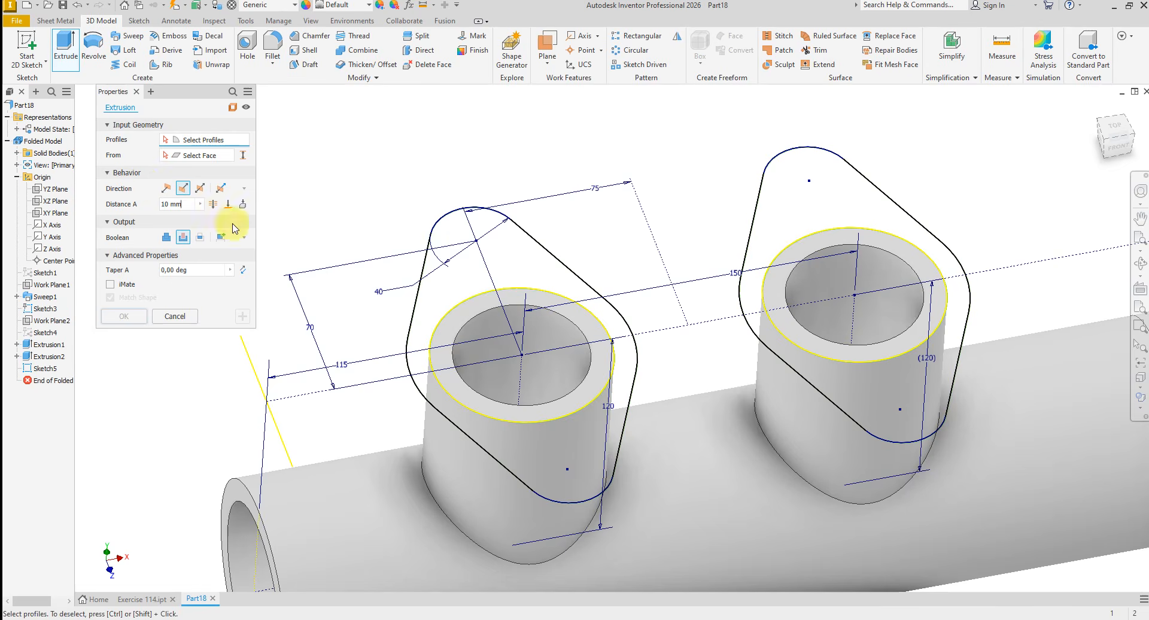
pyautogui.click(456, 279)
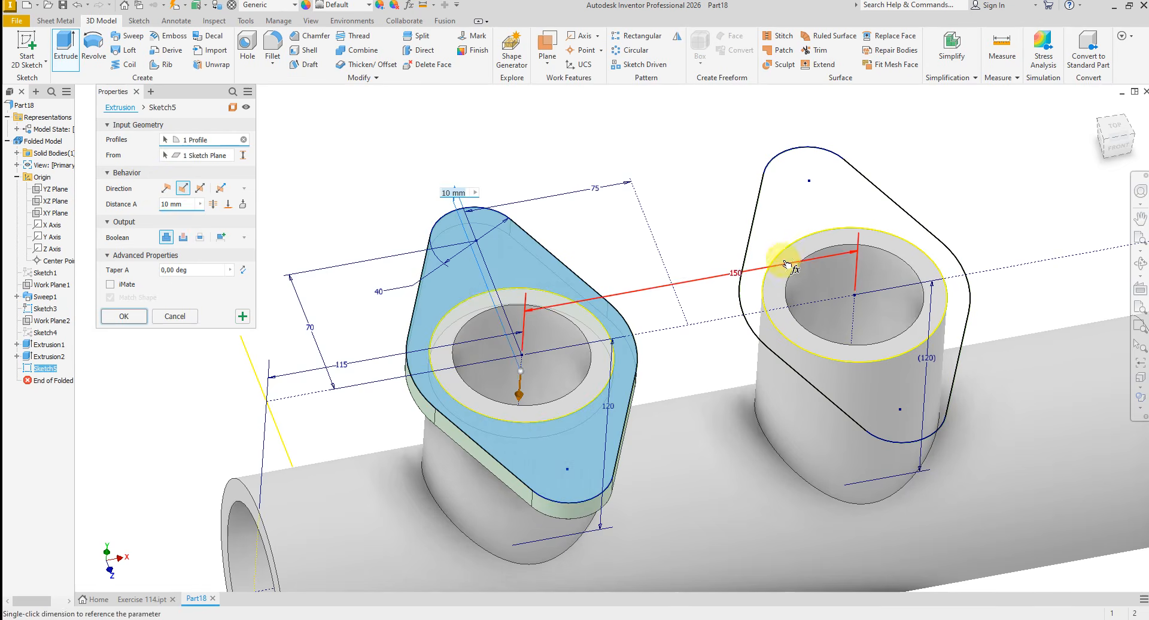
pyautogui.click(786, 224)
pyautogui.keyDown('shift'); pyautogui.moveTo(701, 184); pyautogui.dragTo(178, 215, button='middle'); pyautogui.keyUp('shift')
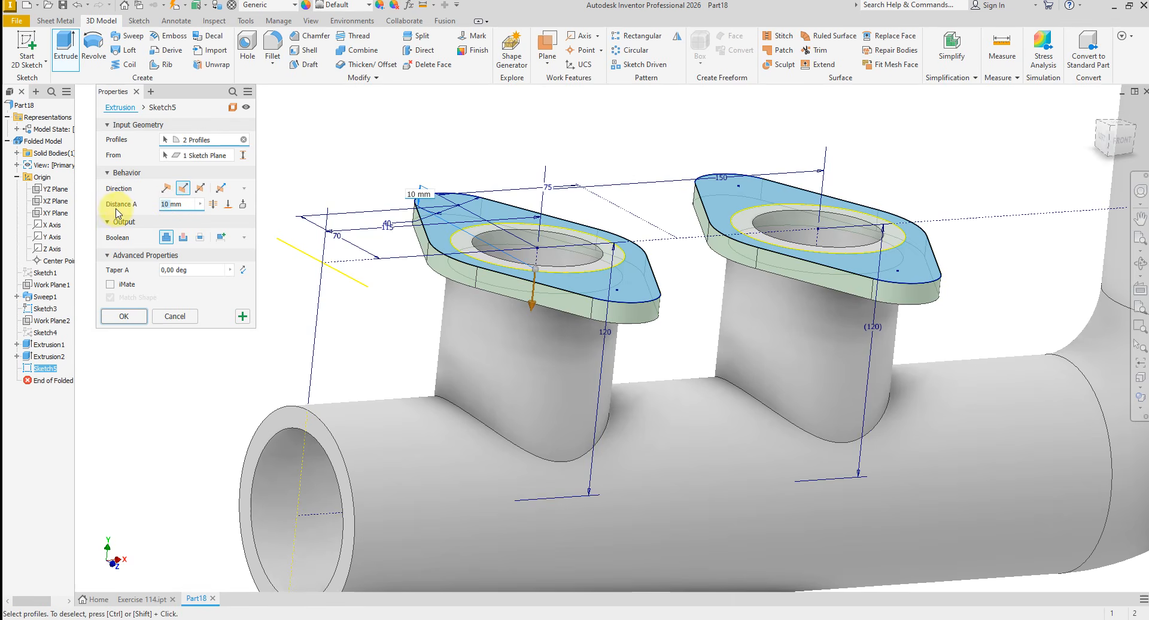
pyautogui.write('5')
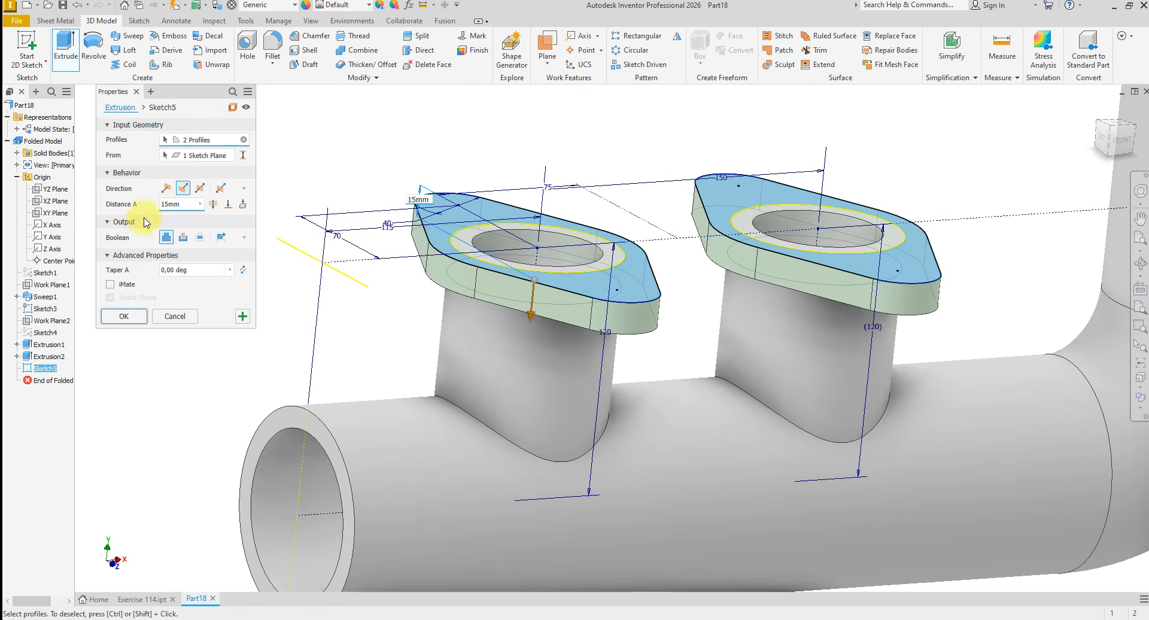
pyautogui.click(117, 316)
# - Create a work plane normal to the 150 mm side-branch centreline at its outer end point, and start a sketch on it
pyautogui.scroll(5, 372, 228)
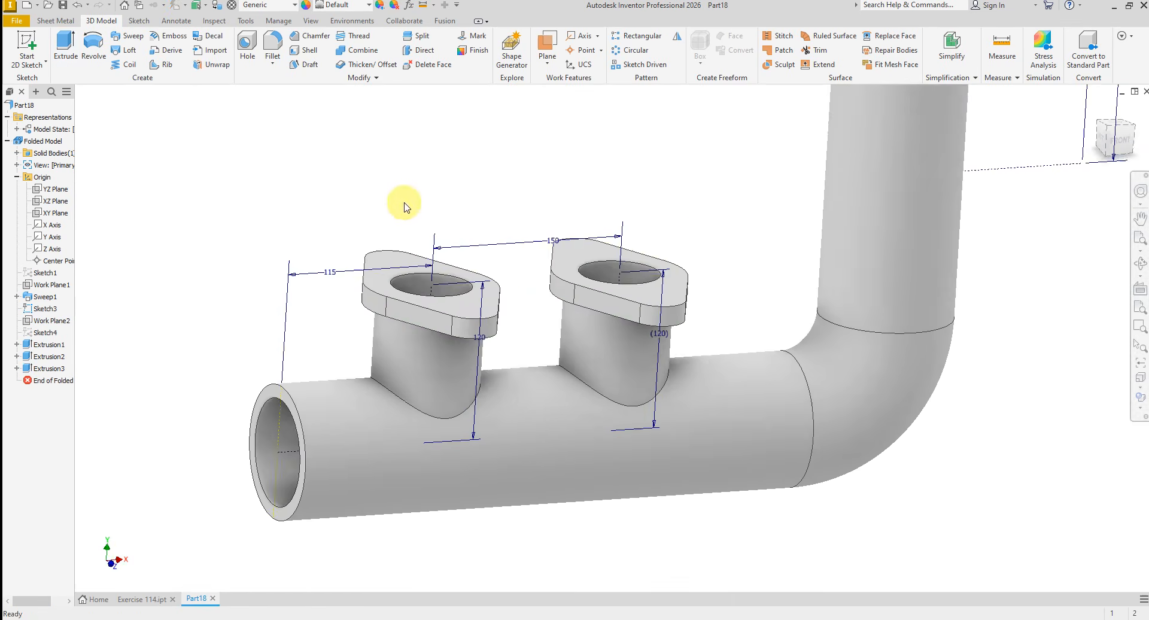
pyautogui.click(550, 43)
pyautogui.scroll(-4, 739, 313)
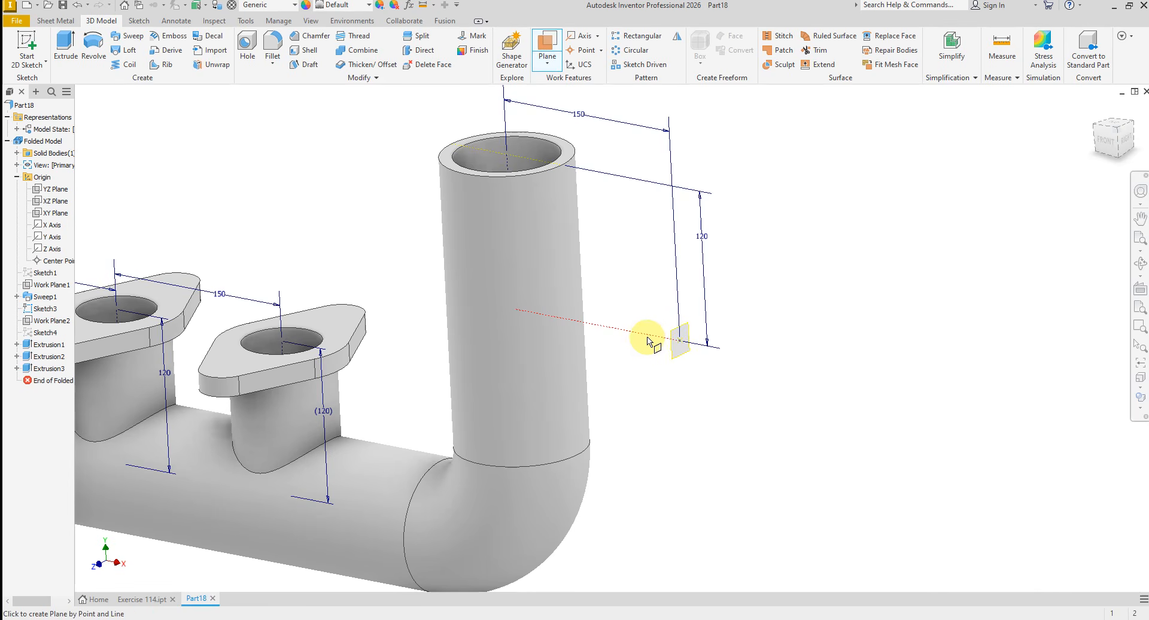
pyautogui.click(680, 340)
pyautogui.scroll(-3, 683, 365)
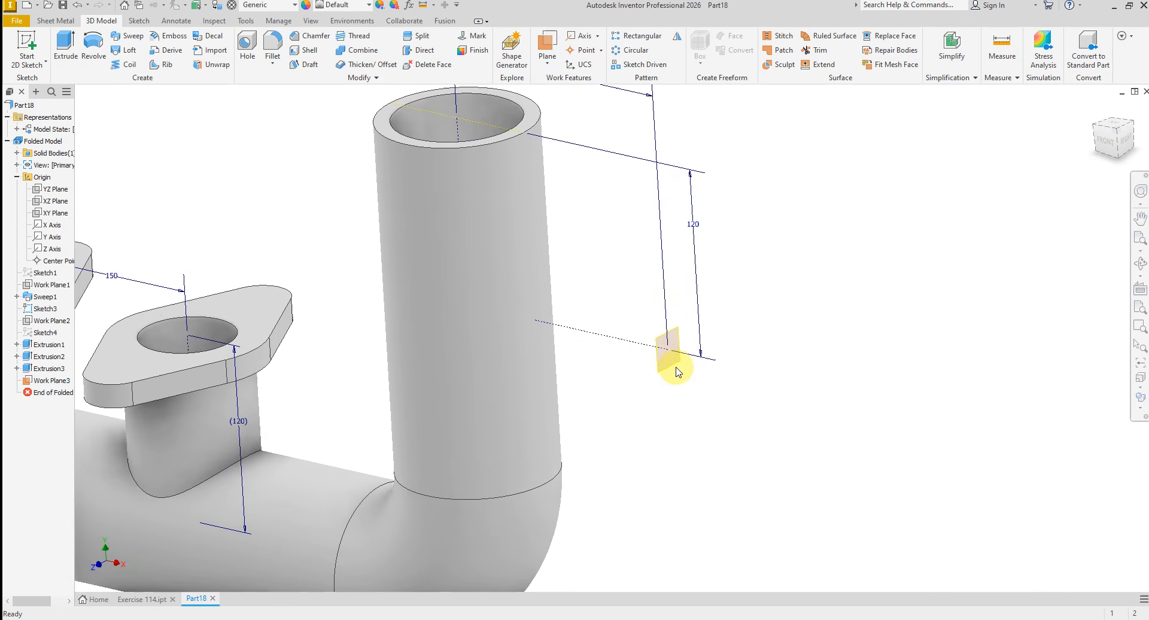
pyautogui.rightClick(666, 359)
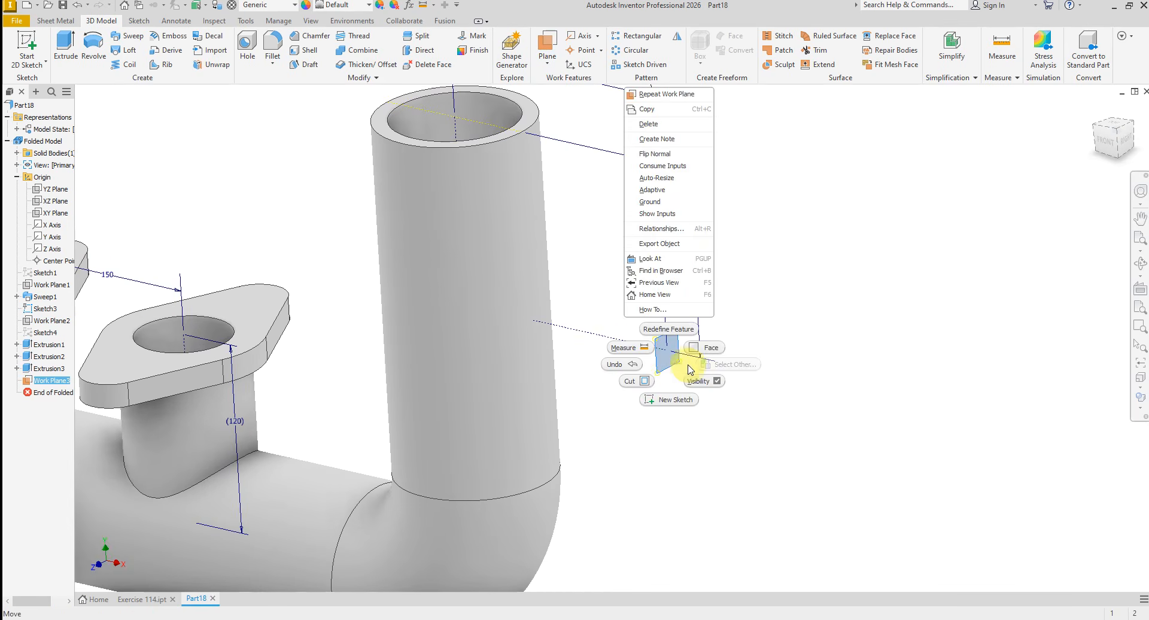
pyautogui.click(667, 403)
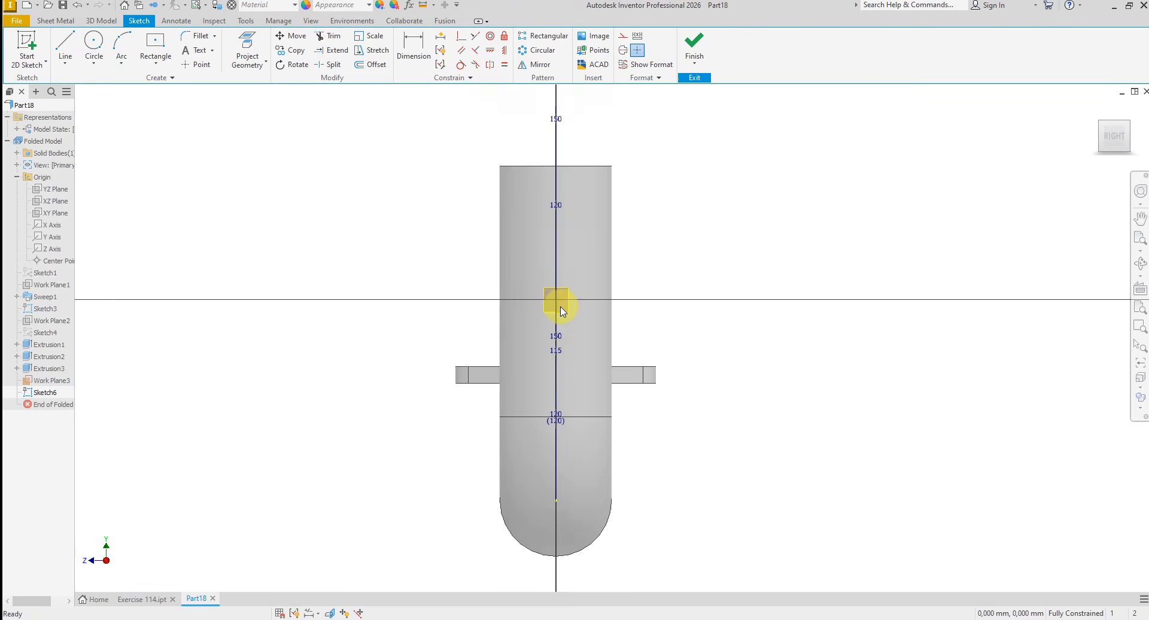
# - Project the outer end point of the side-branch centreline into the sketch
pyautogui.scroll(-3, 563, 311)
pyautogui.click(571, 279)
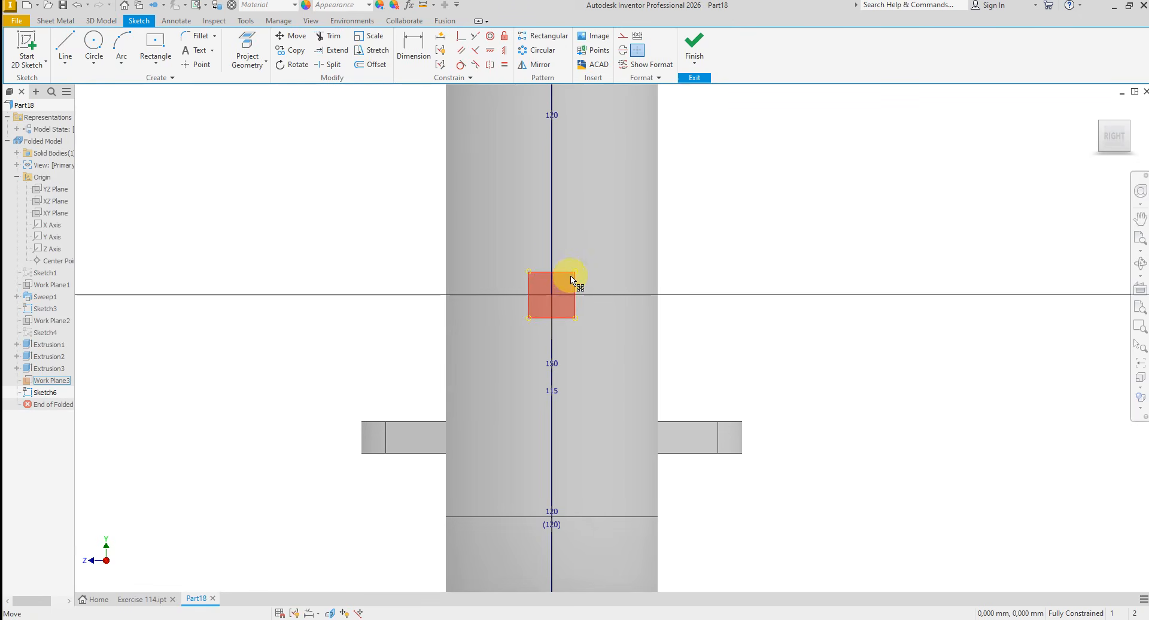
pyautogui.click(248, 52)
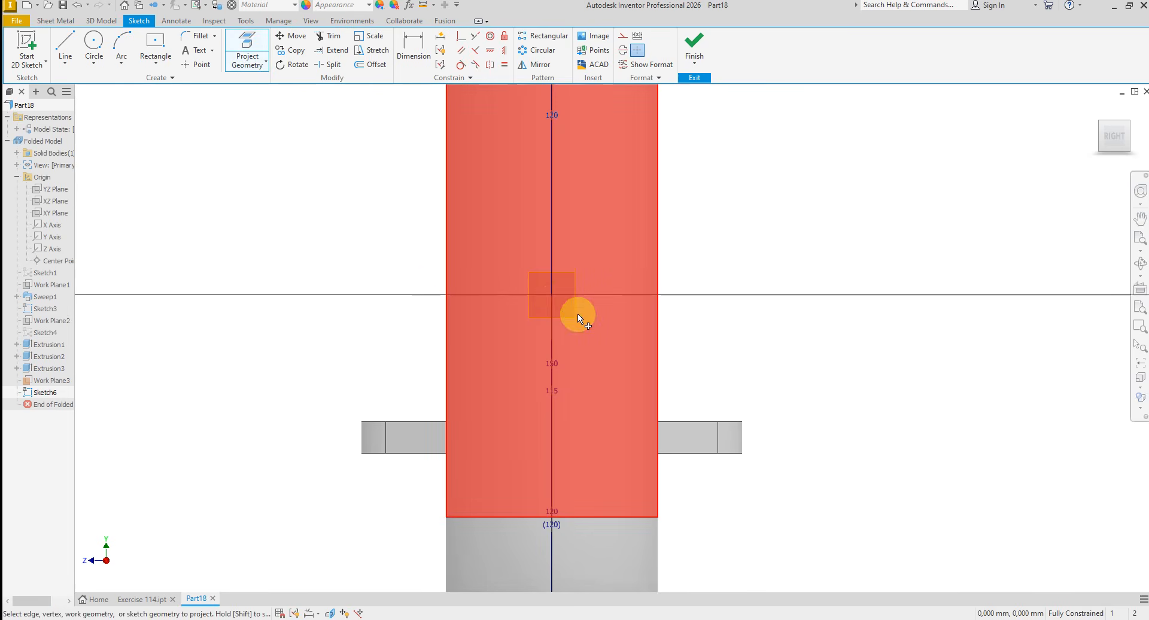
pyautogui.rightClick(720, 309)
pyautogui.click(753, 308)
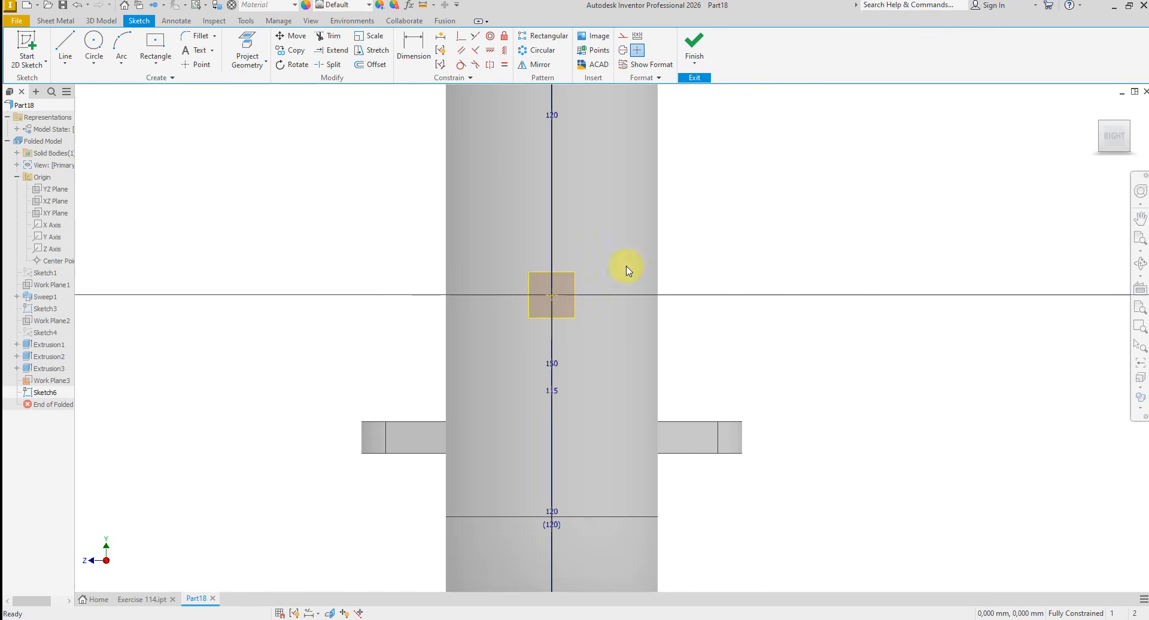
# - Sketch three concentric circles centred on the projected point, the two smaller ones about 137 mm and 165 mm in diameter
pyautogui.click(95, 48)
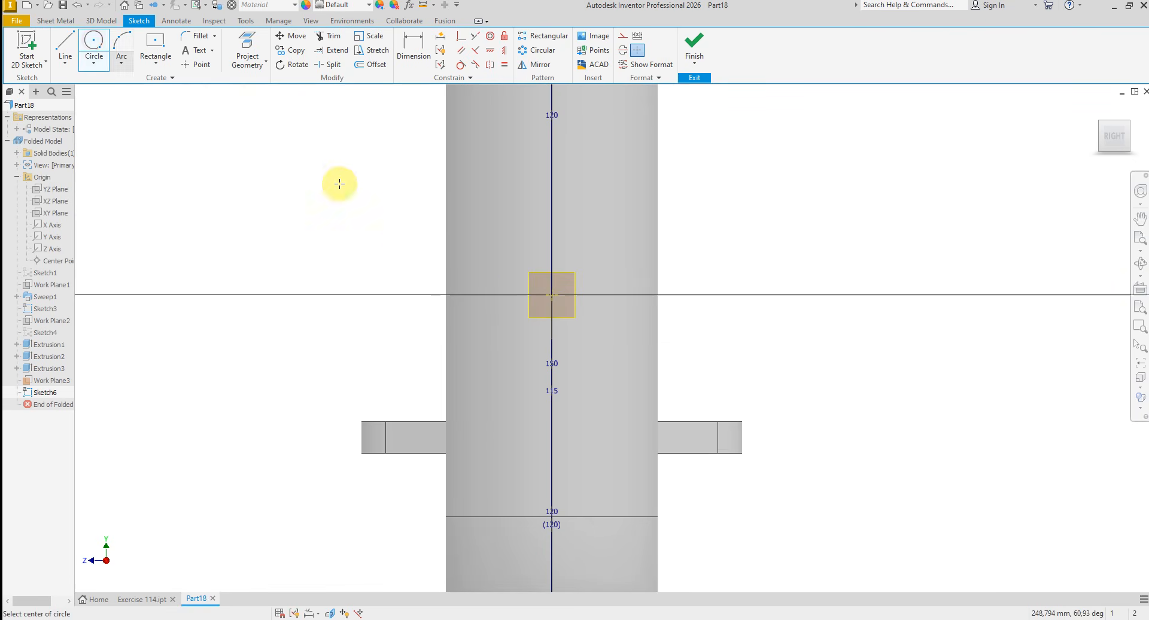
pyautogui.click(551, 294)
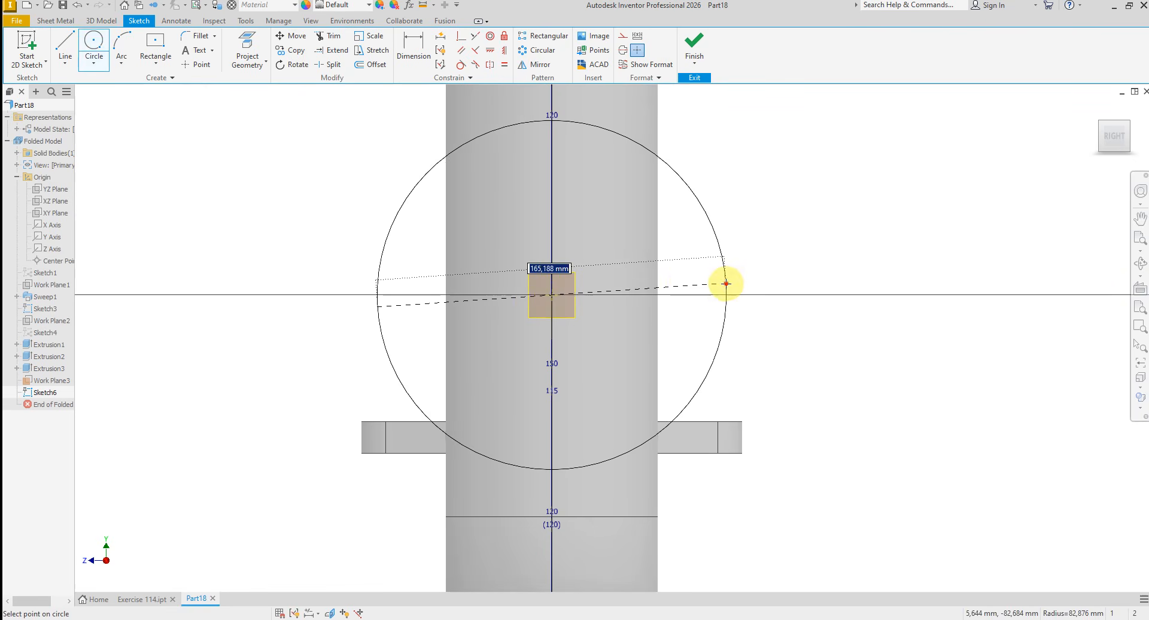
pyautogui.click(726, 283)
pyautogui.click(551, 294)
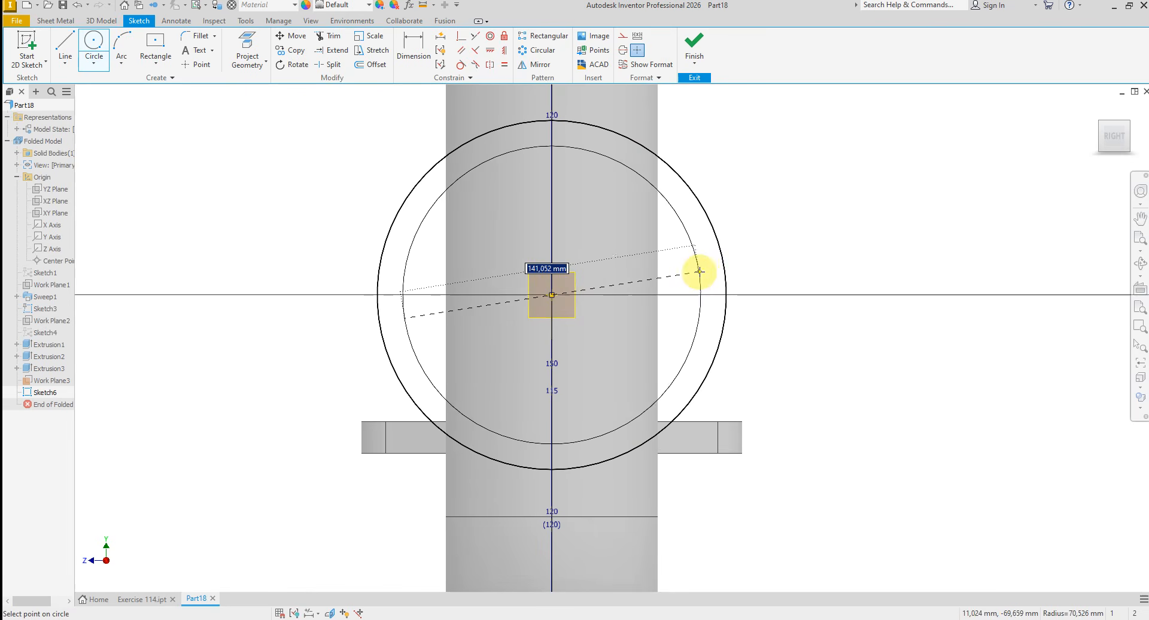
pyautogui.click(696, 271)
pyautogui.click(550, 295)
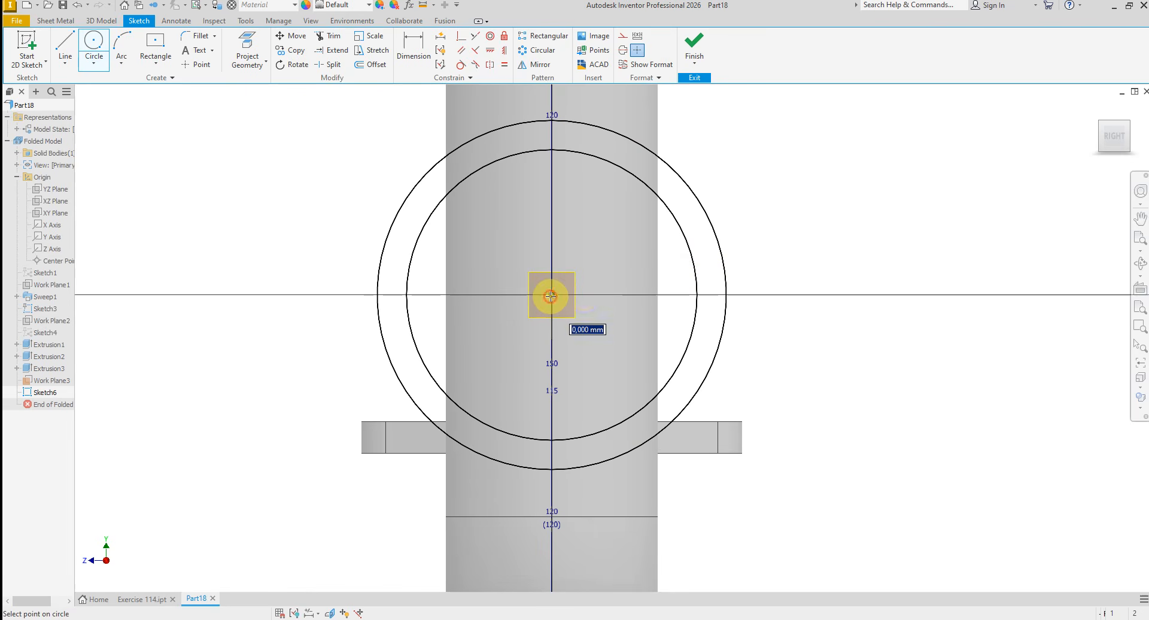
pyautogui.click(770, 264)
pyautogui.rightClick(801, 251)
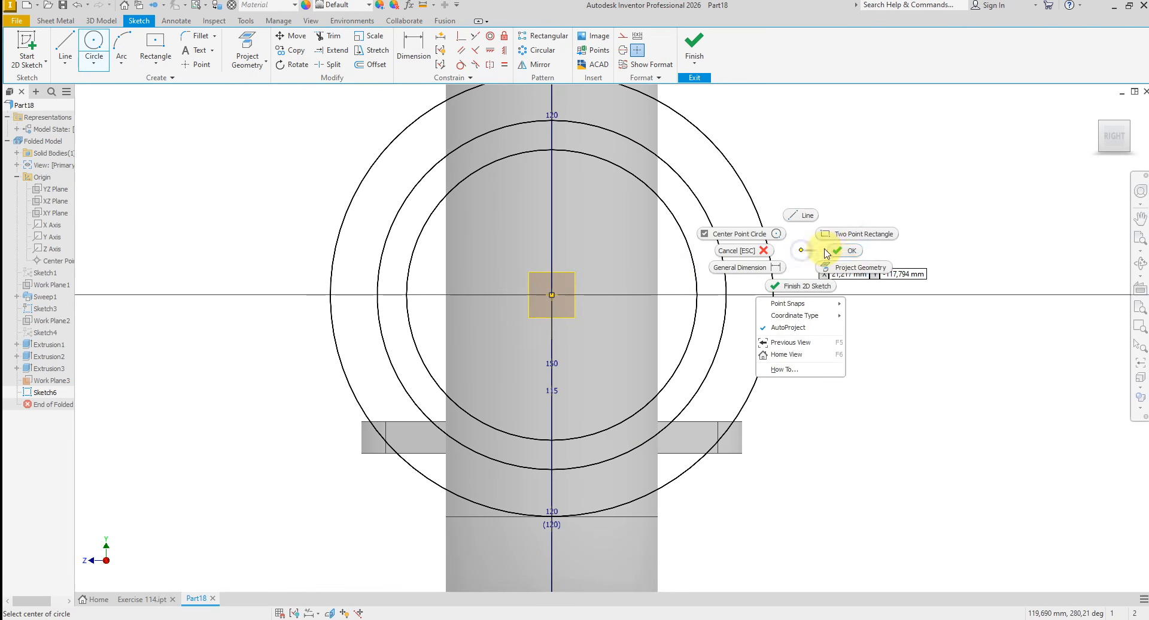
pyautogui.click(836, 252)
# - Dimension the inner circle at 60 mm diameter and the middle circle at 80 mm diameter
pyautogui.click(413, 54)
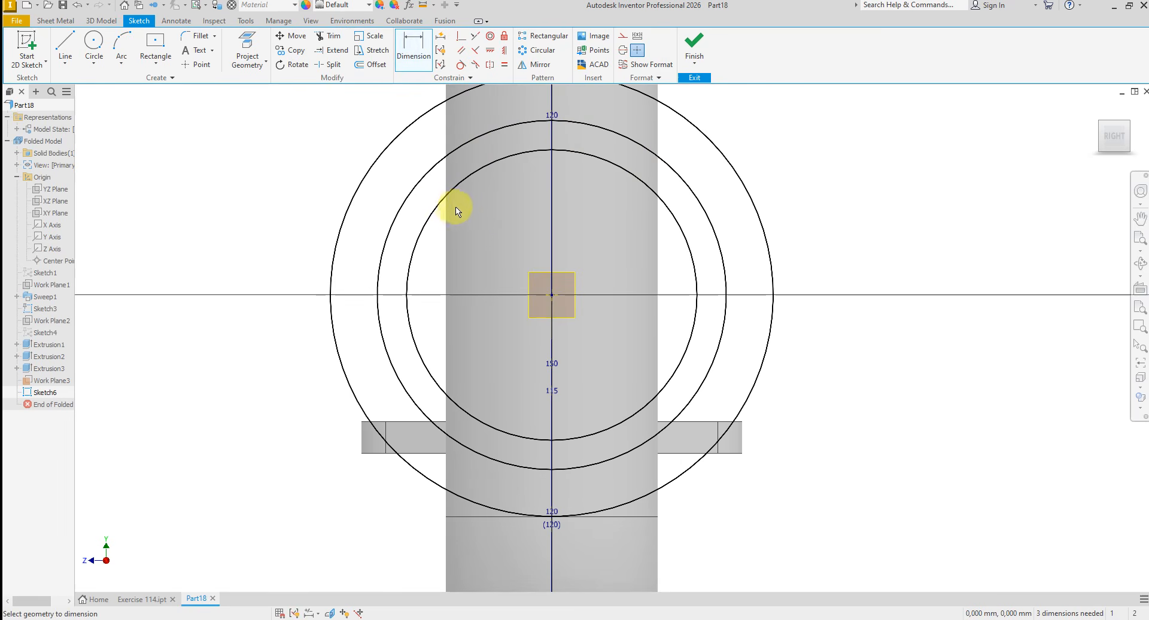
pyautogui.click(439, 210)
pyautogui.click(466, 228)
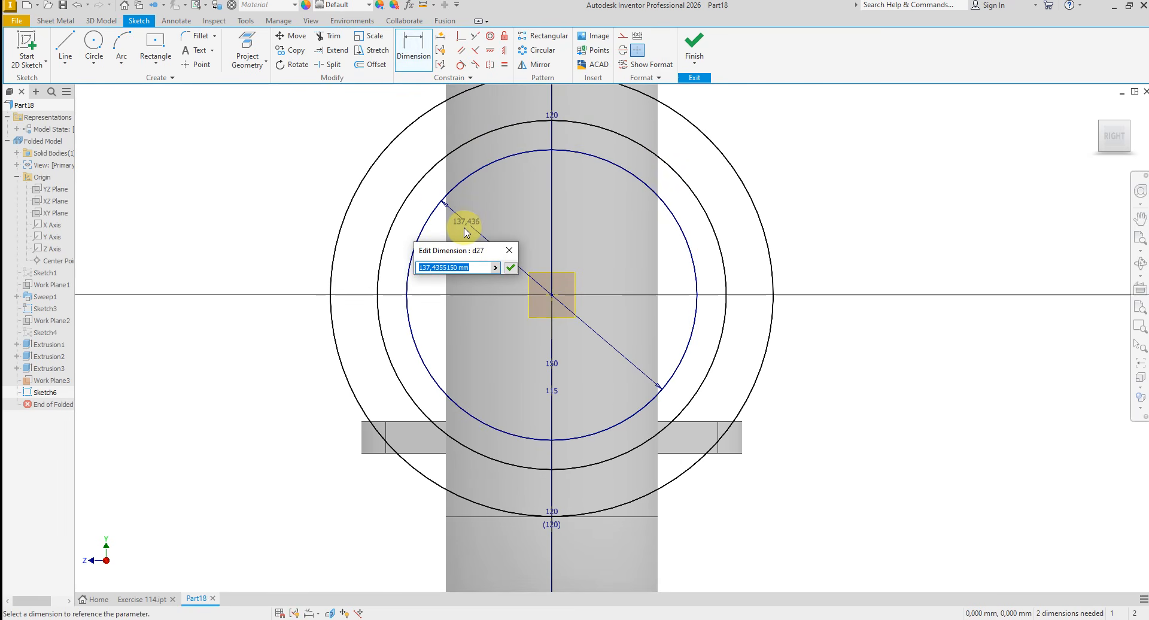
pyautogui.write('60')
pyautogui.press('Return')
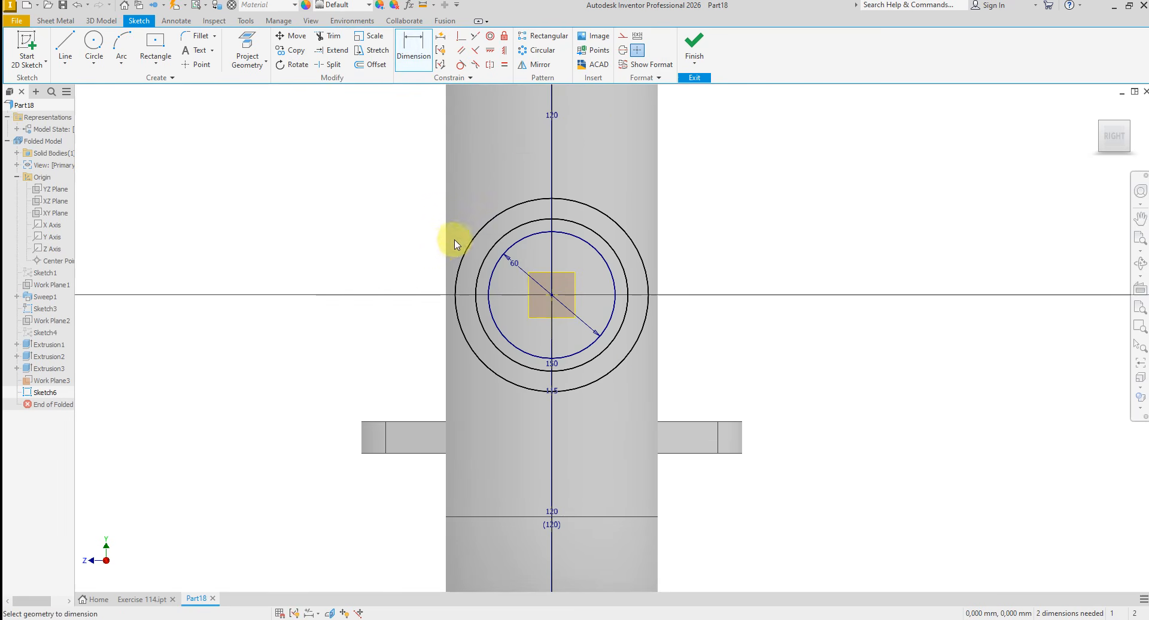
pyautogui.click(483, 264)
pyautogui.click(695, 256)
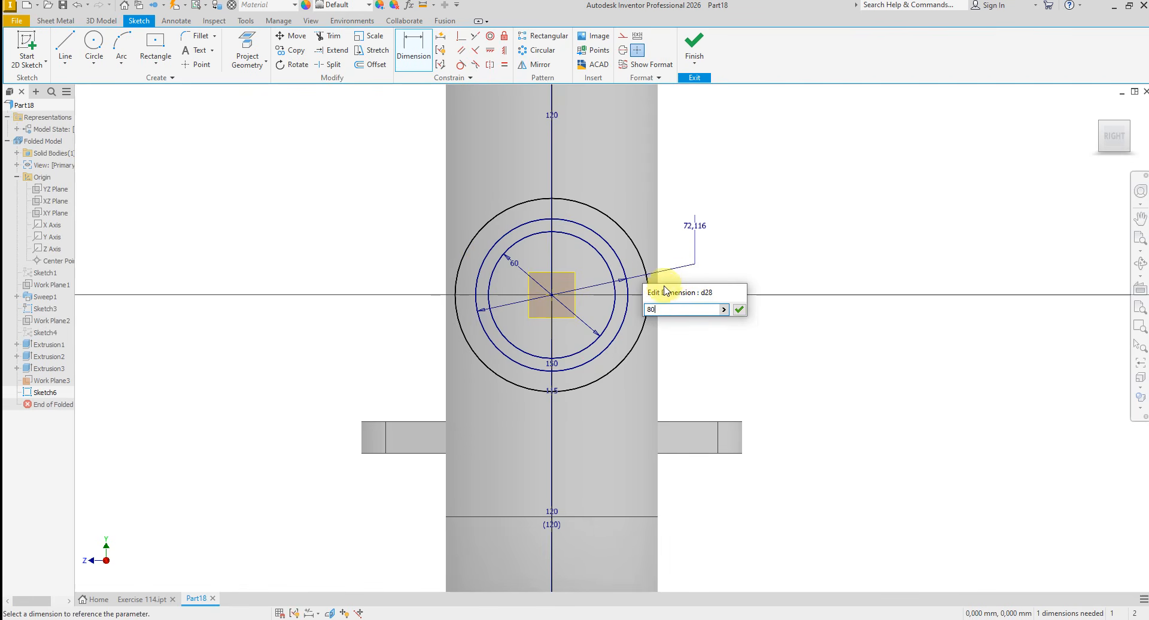
pyautogui.write('80')
pyautogui.press('Return')
pyautogui.scroll(3, 670, 323)
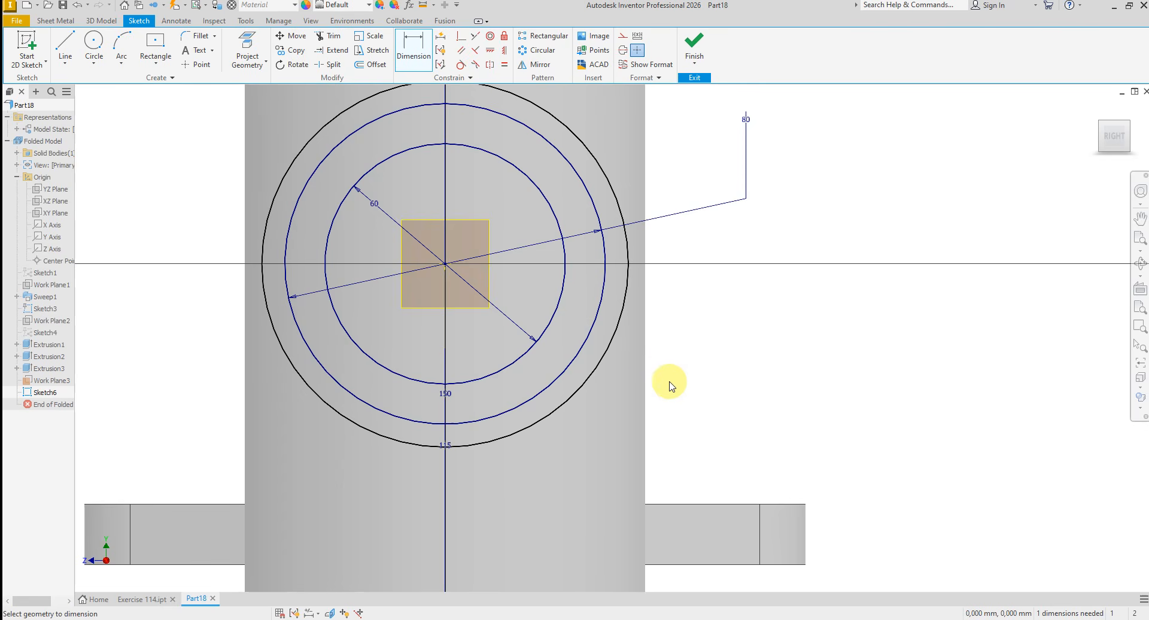
# - Check the Exercise 114 drawing, dimension the outer circle at 160 mm diameter and finish the sketch
pyautogui.hotkey('alt', 'Tab')
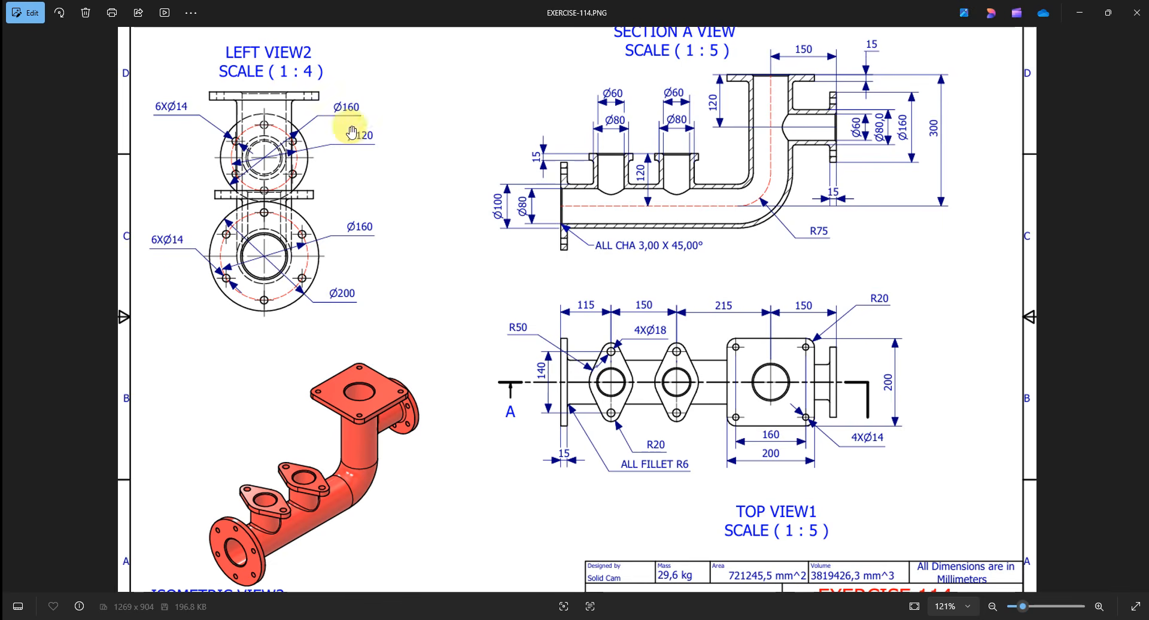
pyautogui.hotkey('alt', 'Tab')
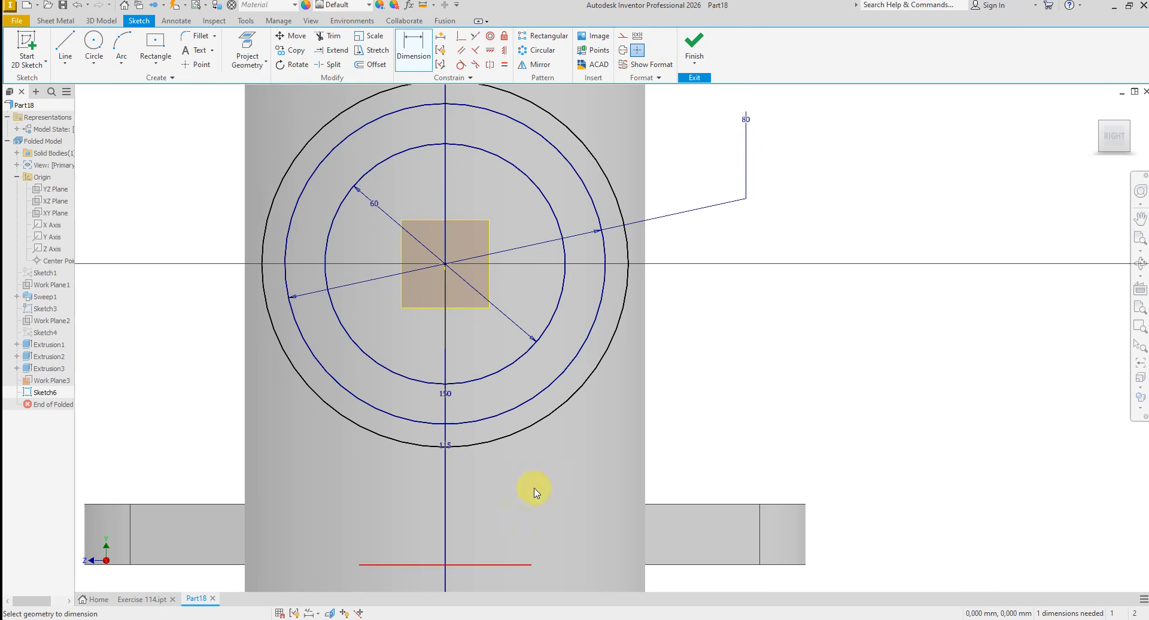
pyautogui.click(615, 195)
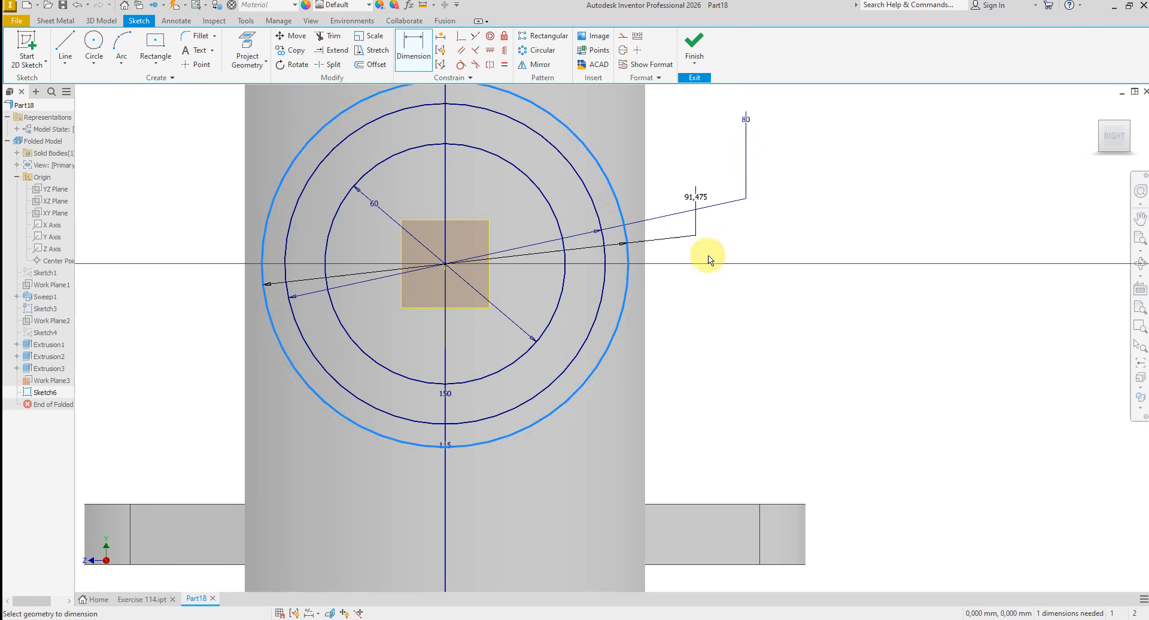
pyautogui.click(712, 286)
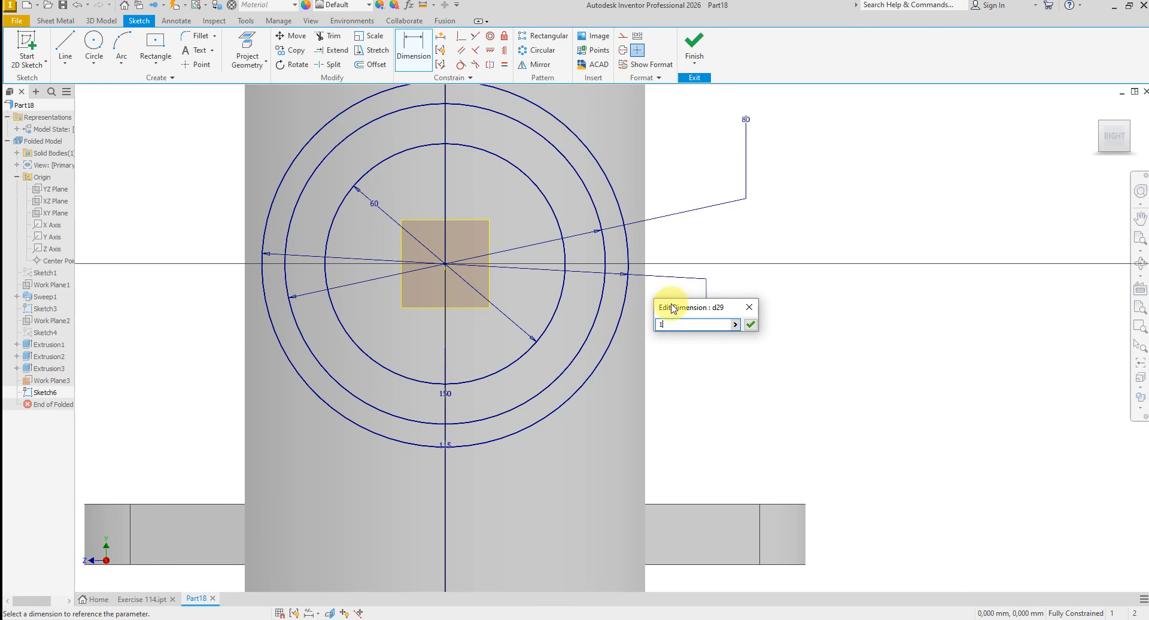
pyautogui.write('160')
pyautogui.press('Return')
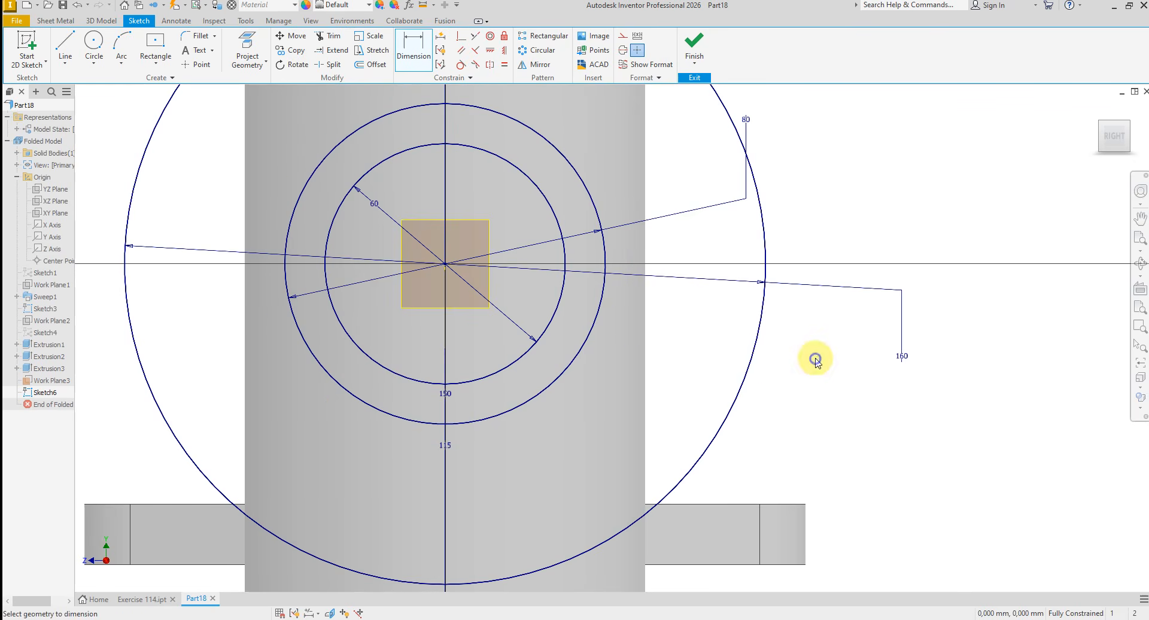
pyautogui.rightClick(815, 359)
pyautogui.click(850, 361)
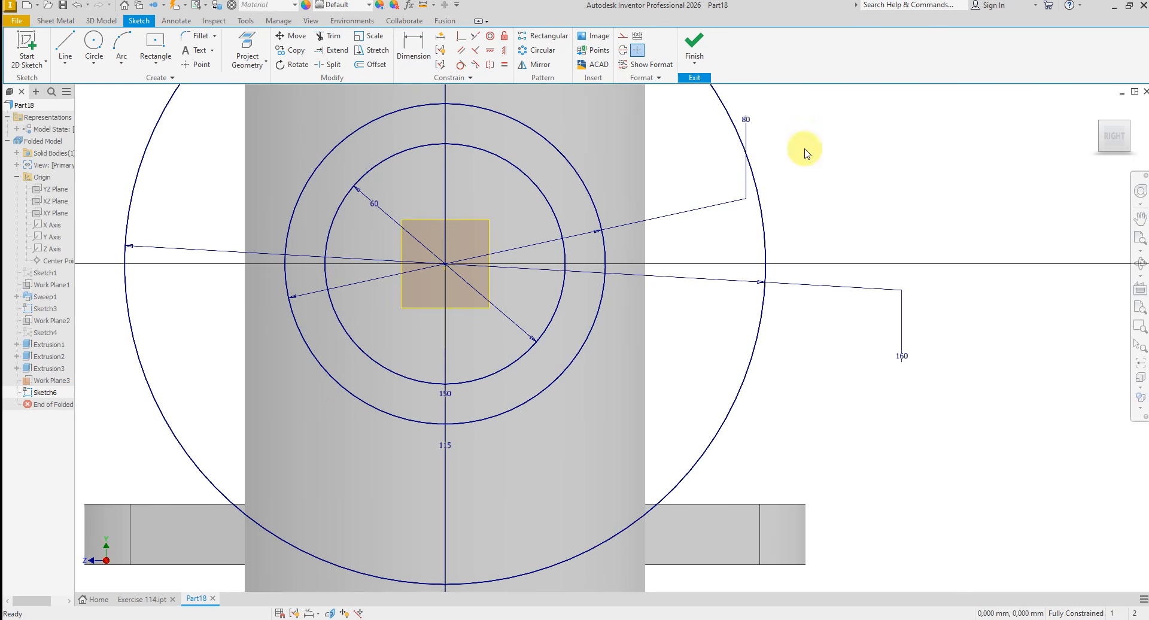
pyautogui.click(694, 44)
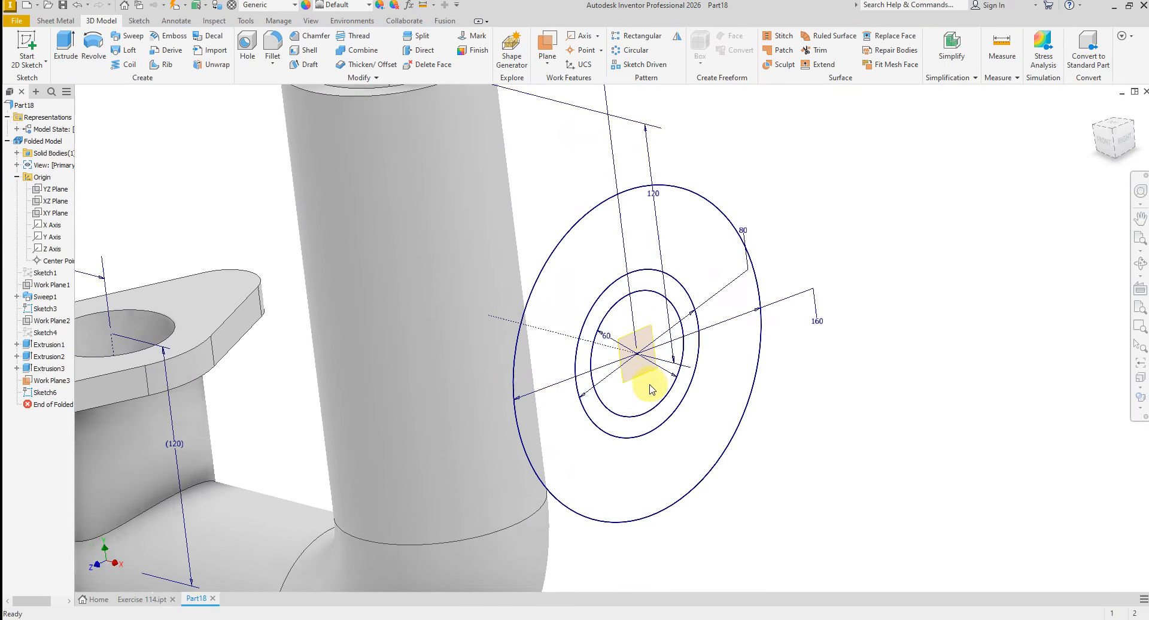
# - Hide the side-branch work plane and extrude the ring between the 60 mm and 80 mm circles up to the vertical pipe's outer face
pyautogui.rightClick(637, 377)
pyautogui.click(785, 377)
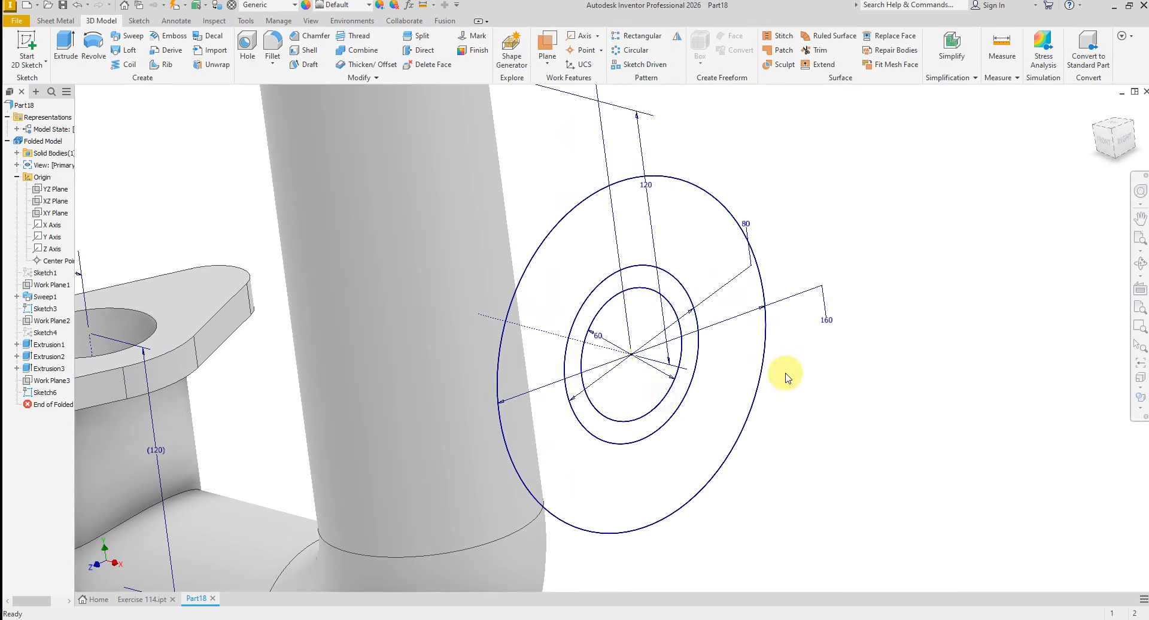
pyautogui.click(65, 43)
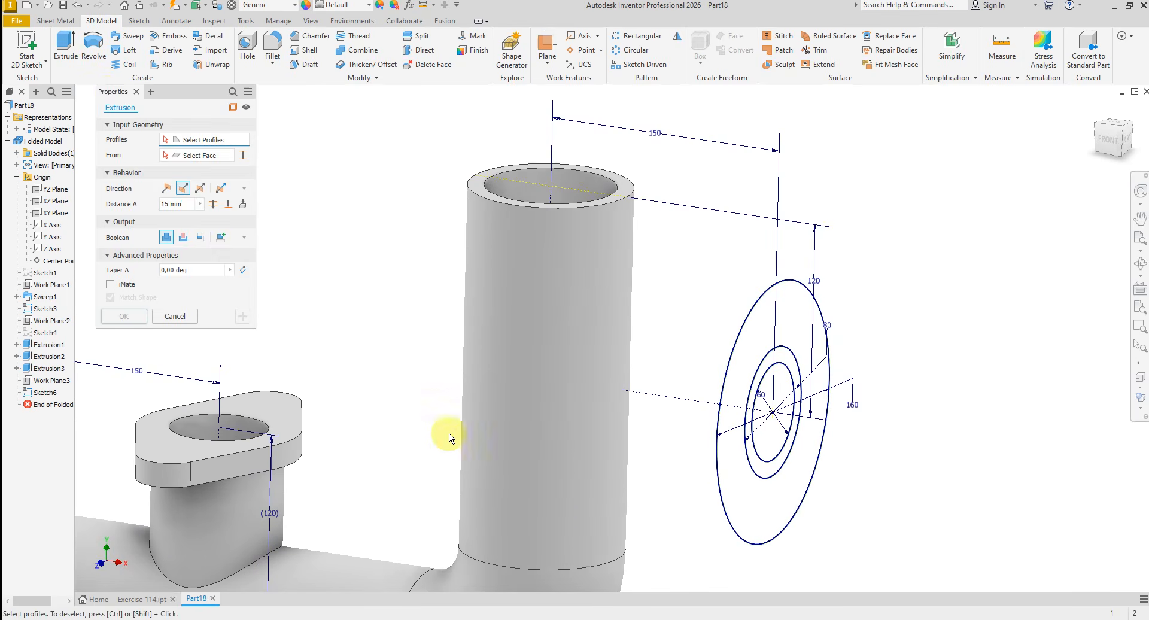
pyautogui.click(699, 479)
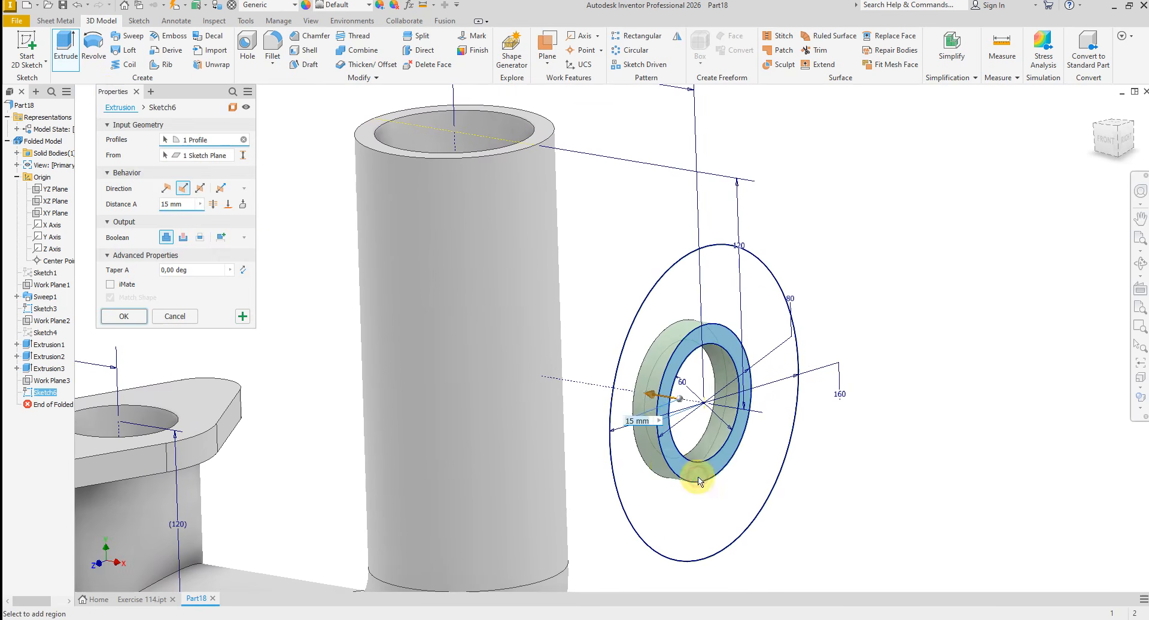
pyautogui.click(228, 205)
pyautogui.click(609, 411)
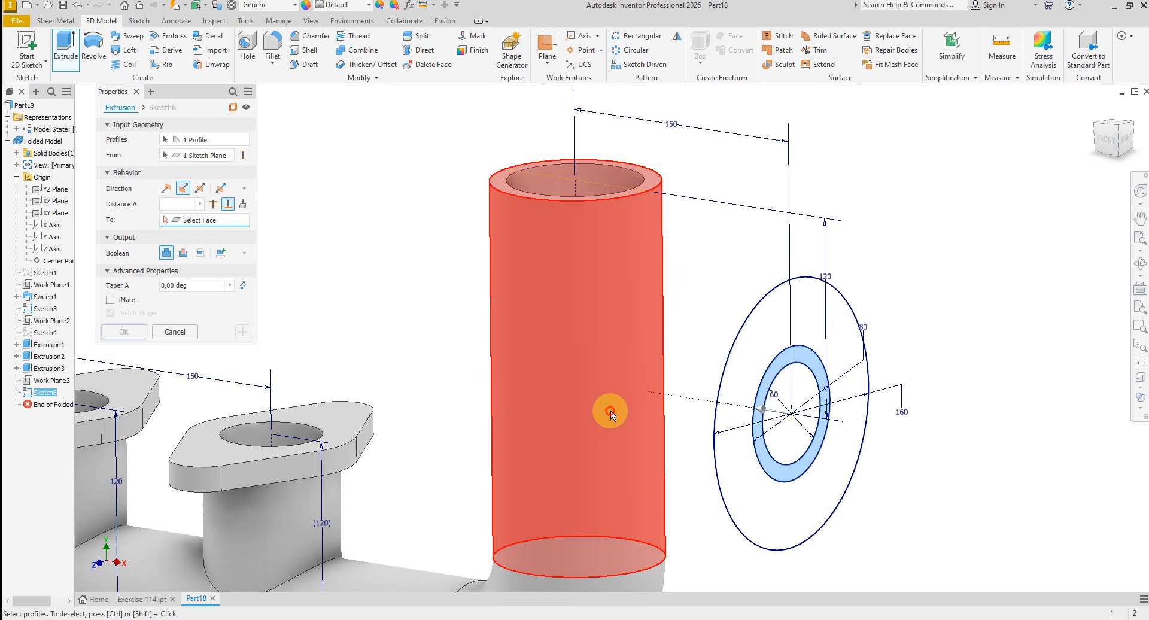
pyautogui.click(246, 336)
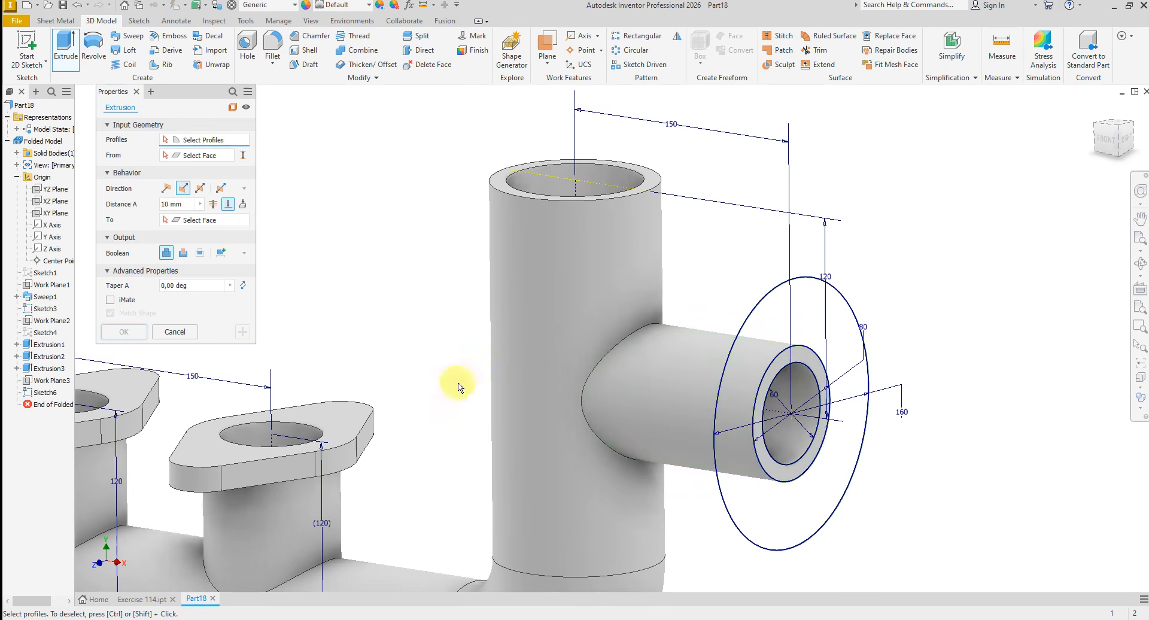
# - Cut the 60 mm circle through the side branch up to the vertical pipe's inner face
pyautogui.keyDown('shift'); pyautogui.moveTo(760, 473); pyautogui.dragTo(666, 456, button='middle'); pyautogui.keyUp('shift')
pyautogui.click(655, 445)
pyautogui.press('F5')
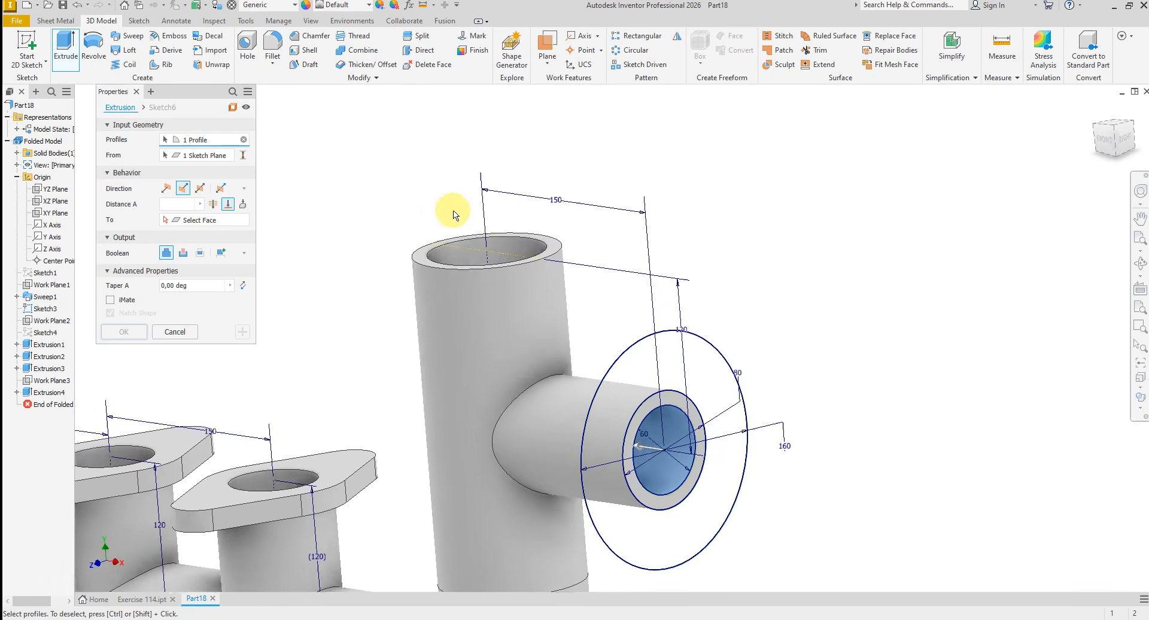
pyautogui.click(182, 203)
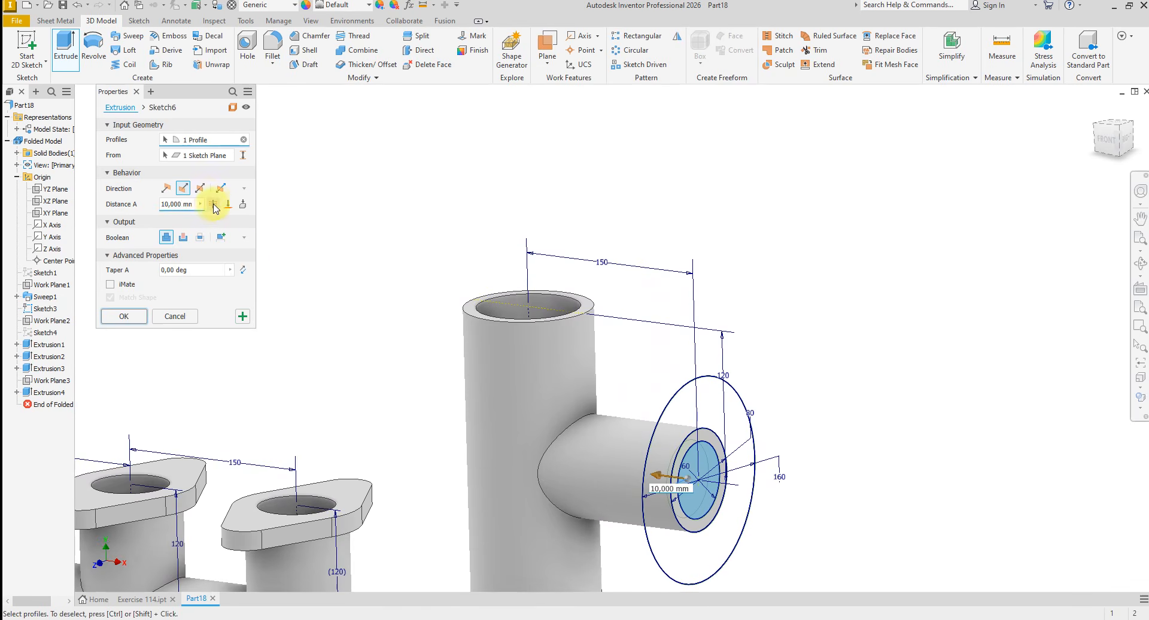
pyautogui.click(228, 204)
pyautogui.press('F5')
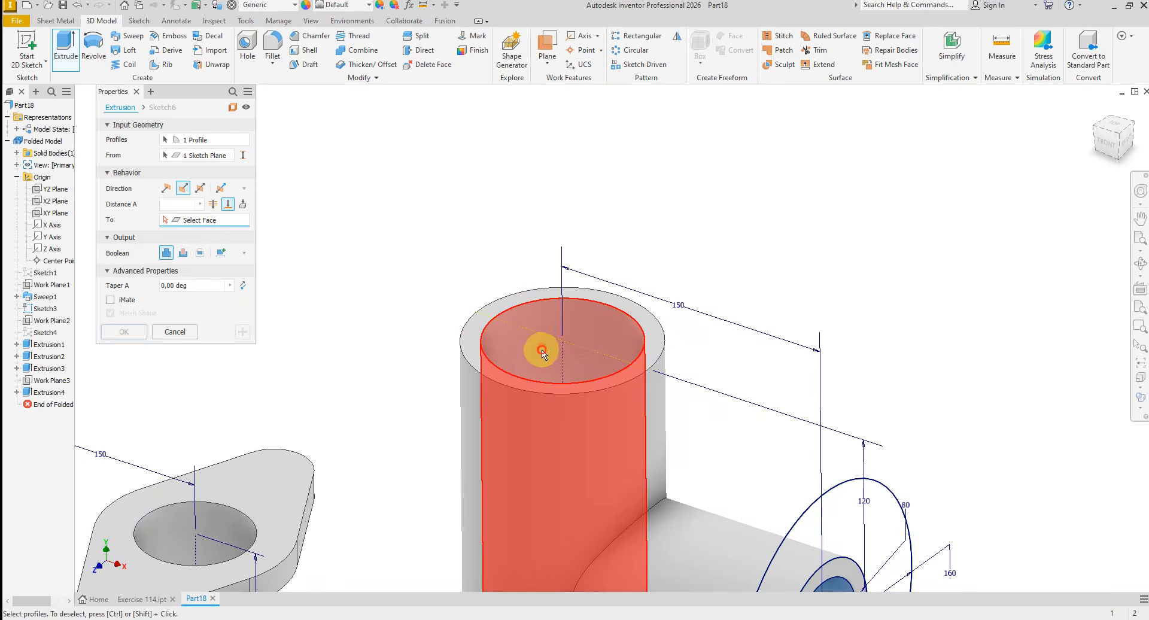
pyautogui.click(539, 346)
pyautogui.click(183, 253)
pyautogui.keyDown('shift'); pyautogui.moveTo(317, 281); pyautogui.dragTo(552, 413, button='middle'); pyautogui.keyUp('shift')
pyautogui.scroll(-3, 367, 380)
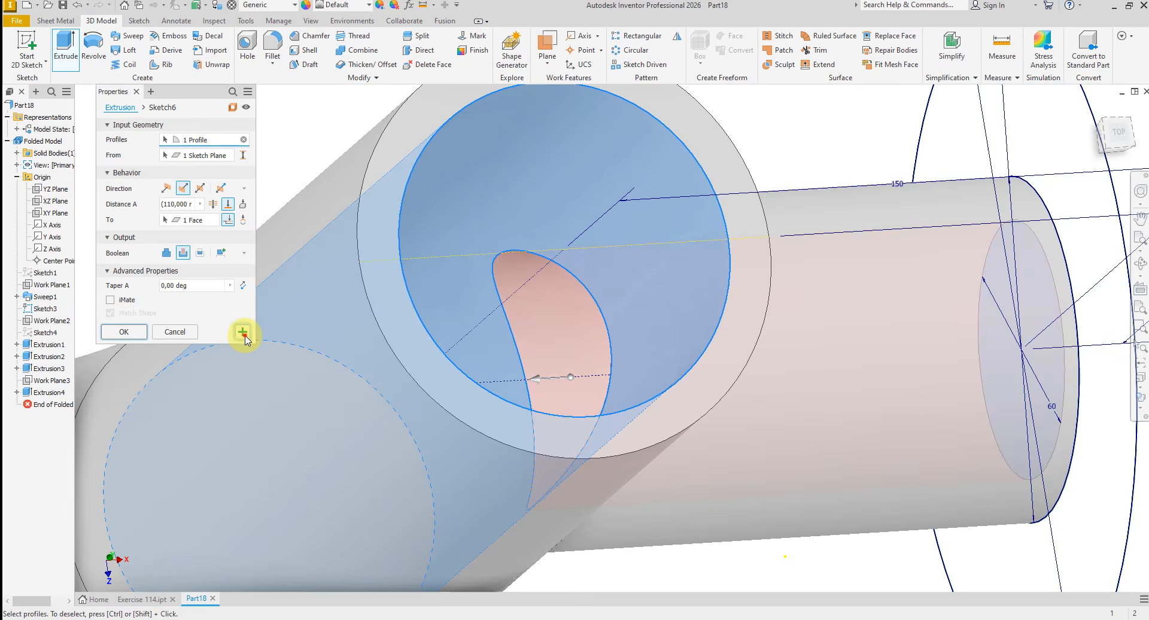
pyautogui.click(242, 331)
# - Extrude the ring between the 80 mm and 160 mm circles 15 mm towards the vertical pipe as a joined flange
pyautogui.scroll(3, 611, 388)
pyautogui.scroll(-3, 612, 388)
pyautogui.keyDown('shift'); pyautogui.moveTo(743, 449); pyautogui.dragTo(634, 311, button='middle'); pyautogui.keyUp('shift')
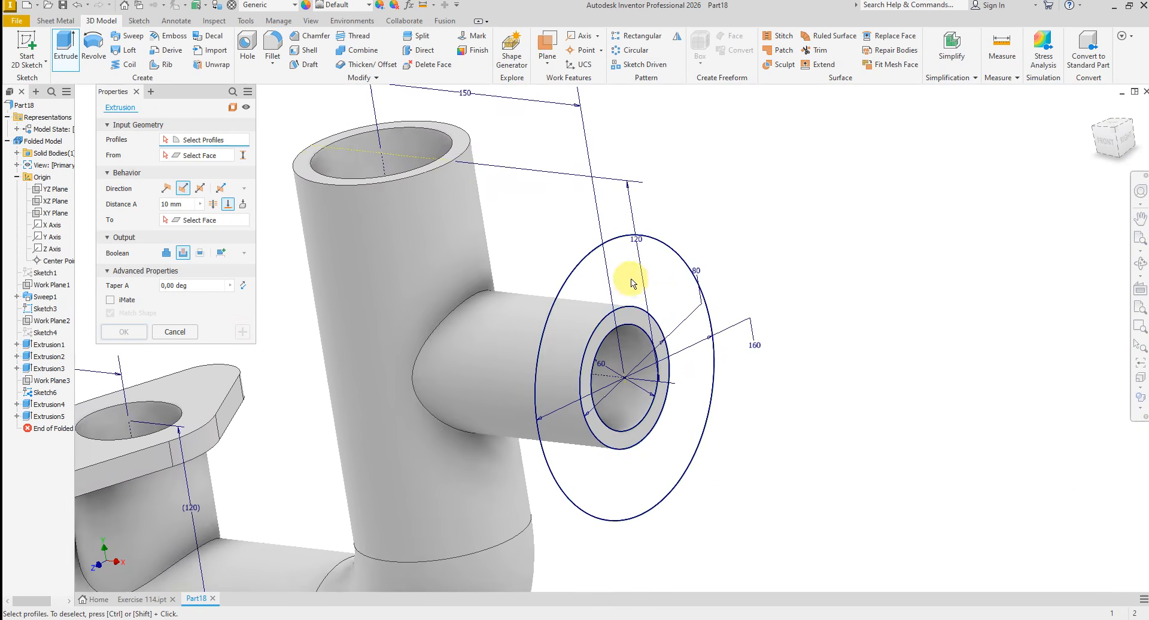
pyautogui.click(632, 273)
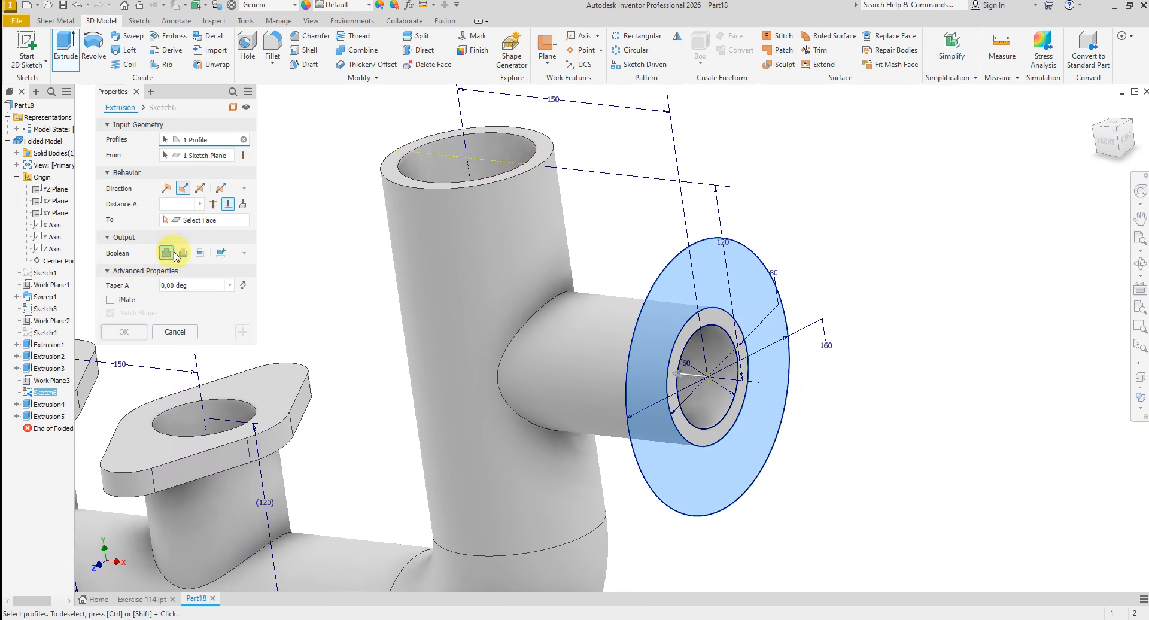
pyautogui.click(173, 204)
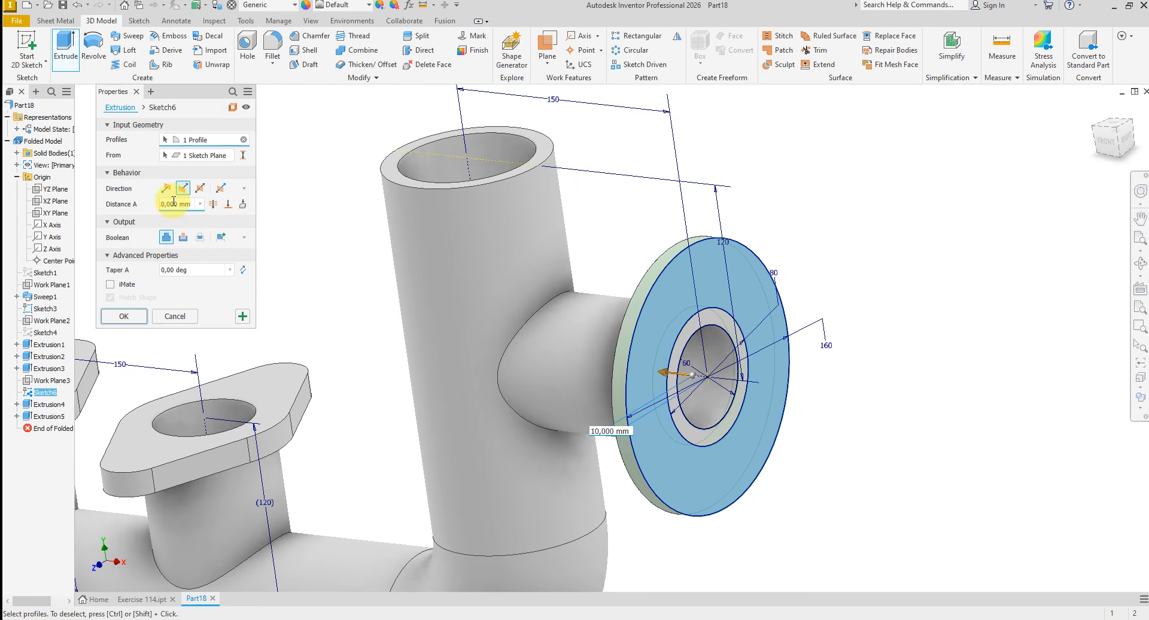
pyautogui.write('1')
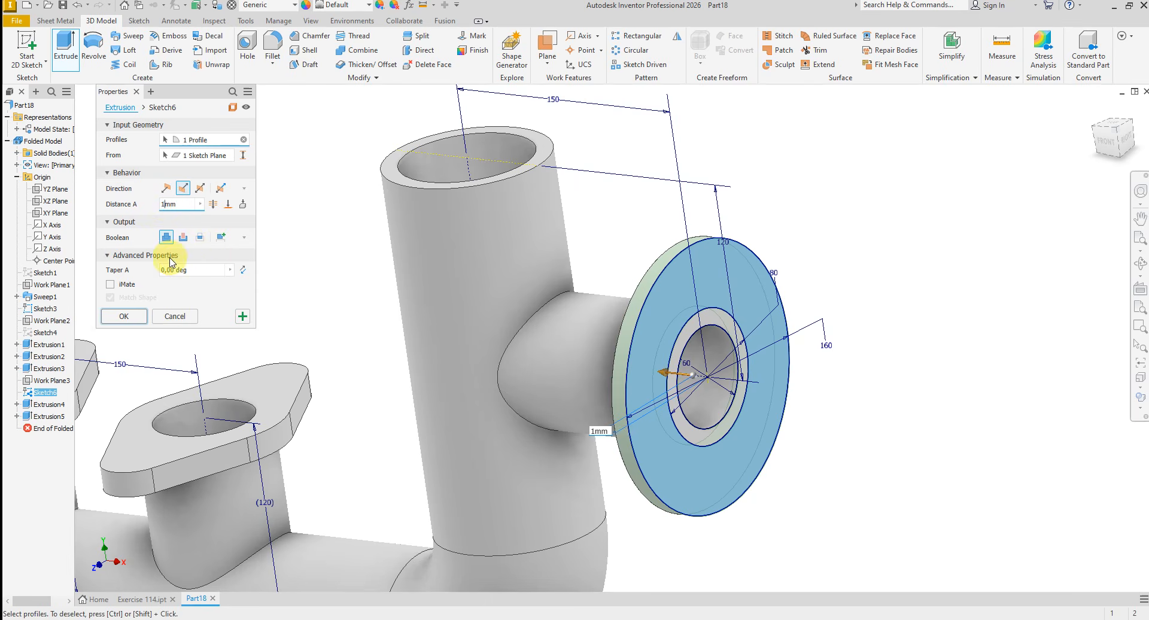
pyautogui.write('5')
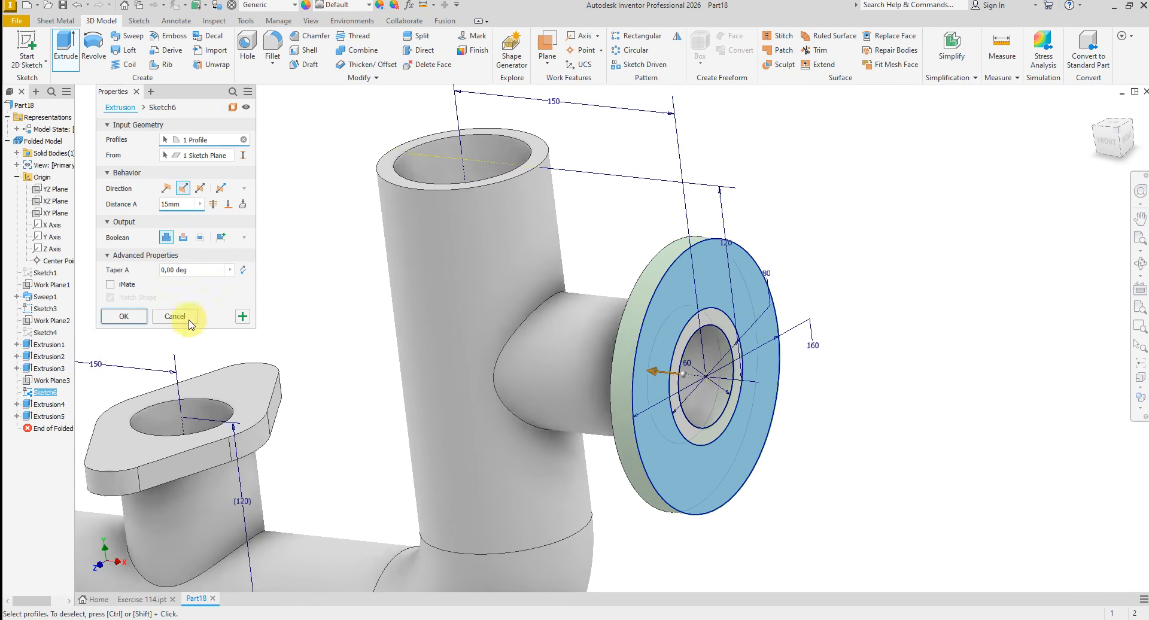
pyautogui.click(125, 316)
# - Start a sketch on the vertical pipe's top face and draw a rectangle centred on the pipe, about 160 mm by 193 mm
pyautogui.scroll(-3, 521, 364)
pyautogui.keyDown('shift'); pyautogui.moveTo(521, 364); pyautogui.dragTo(723, 394, button='middle'); pyautogui.keyUp('shift')
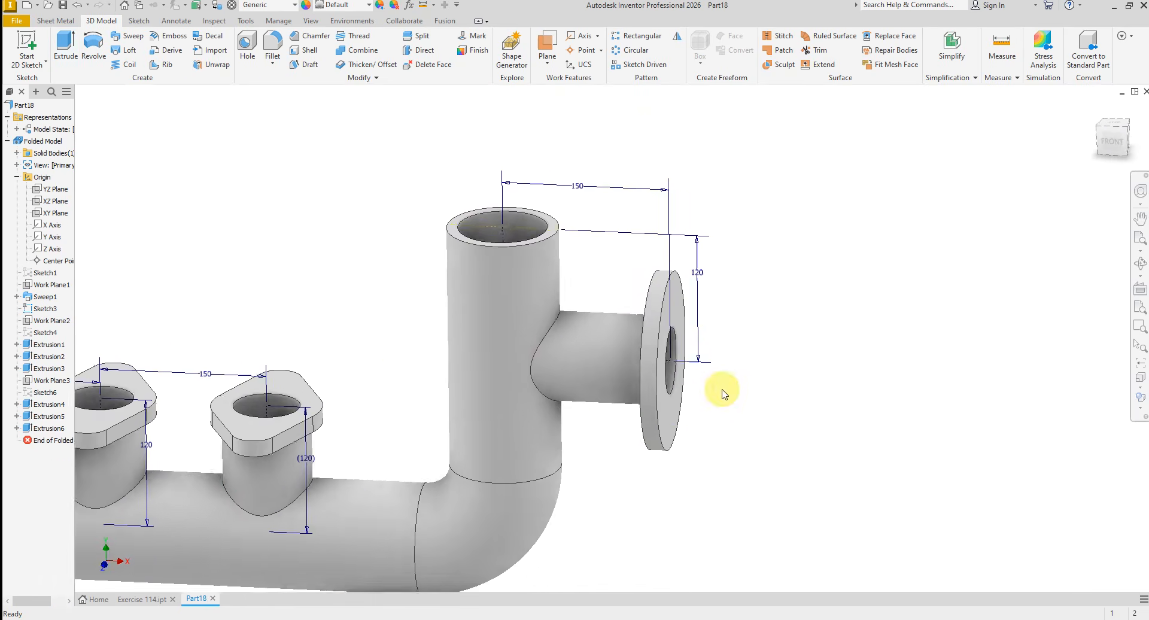
pyautogui.scroll(-2, 723, 394)
pyautogui.keyDown('shift'); pyautogui.moveTo(550, 383); pyautogui.dragTo(630, 383, button='middle'); pyautogui.keyUp('shift')
pyautogui.scroll(1, 630, 380)
pyautogui.scroll(3, 634, 359)
pyautogui.moveTo(659, 269); pyautogui.dragTo(472, 329, button='middle')
pyautogui.scroll(1, 455, 328)
pyautogui.click(405, 316)
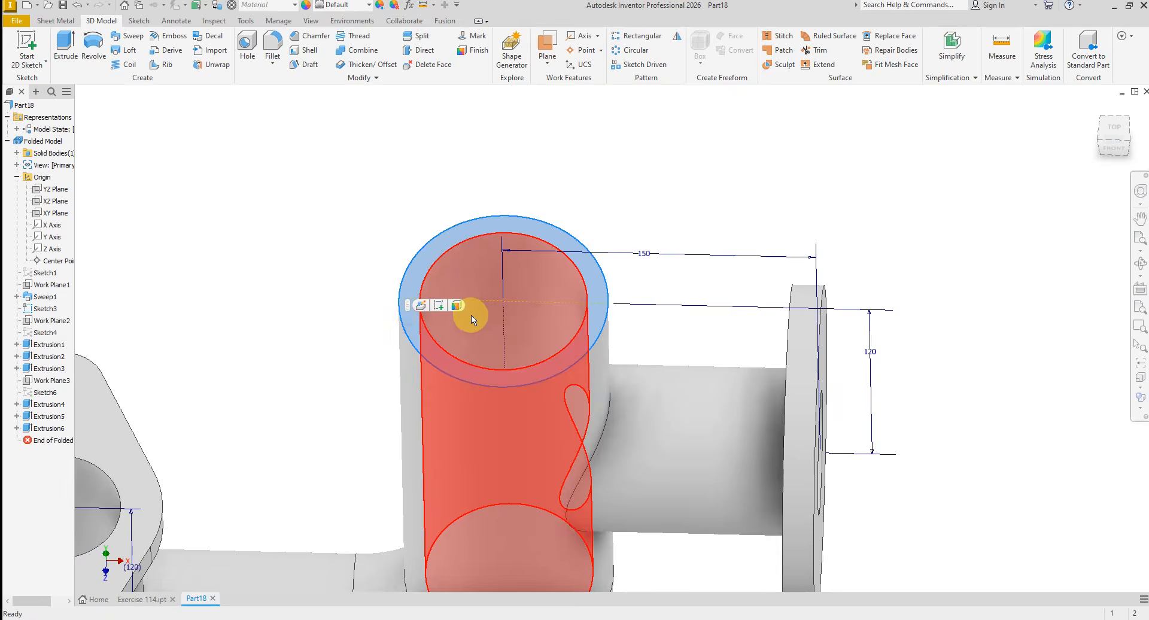
pyautogui.click(440, 308)
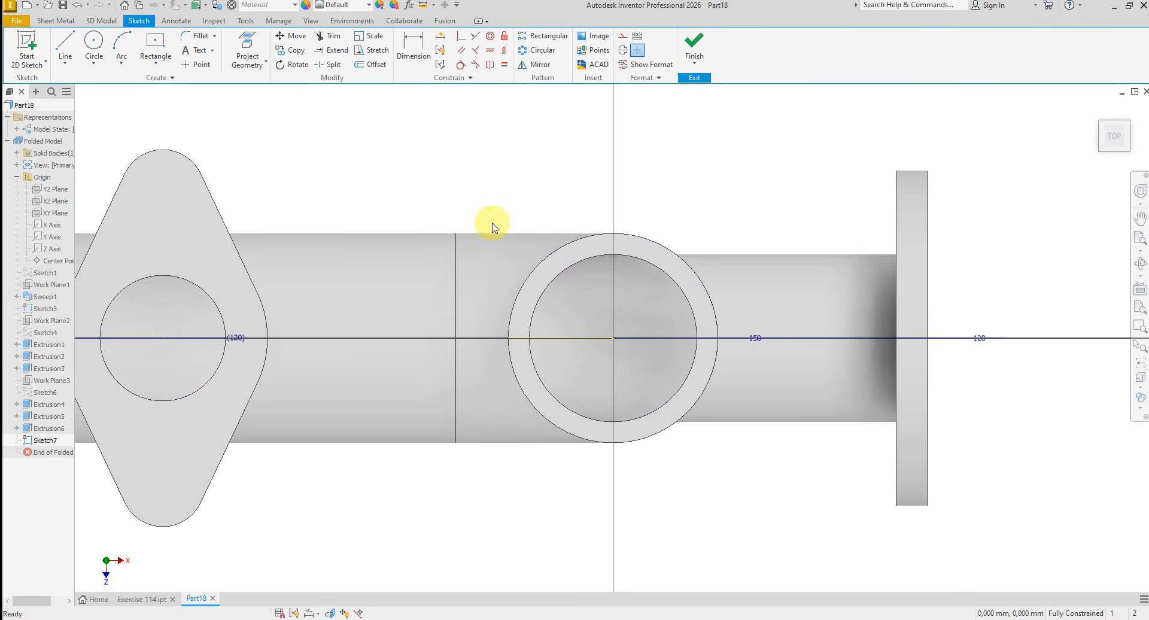
pyautogui.click(613, 339)
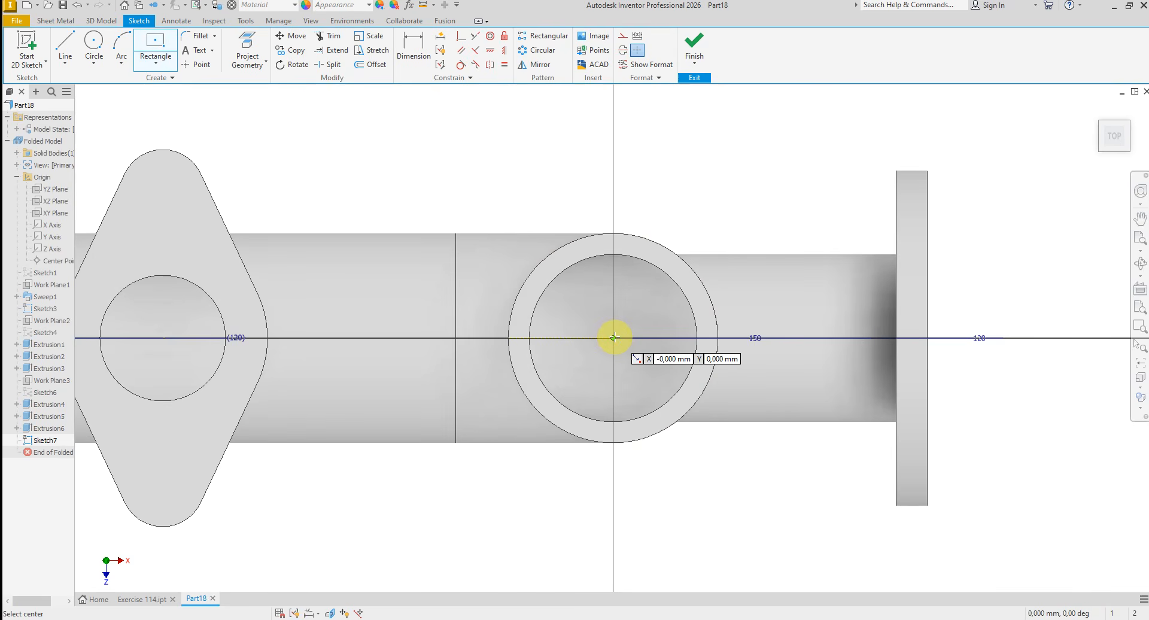
pyautogui.click(784, 136)
pyautogui.rightClick(690, 186)
pyautogui.click(731, 186)
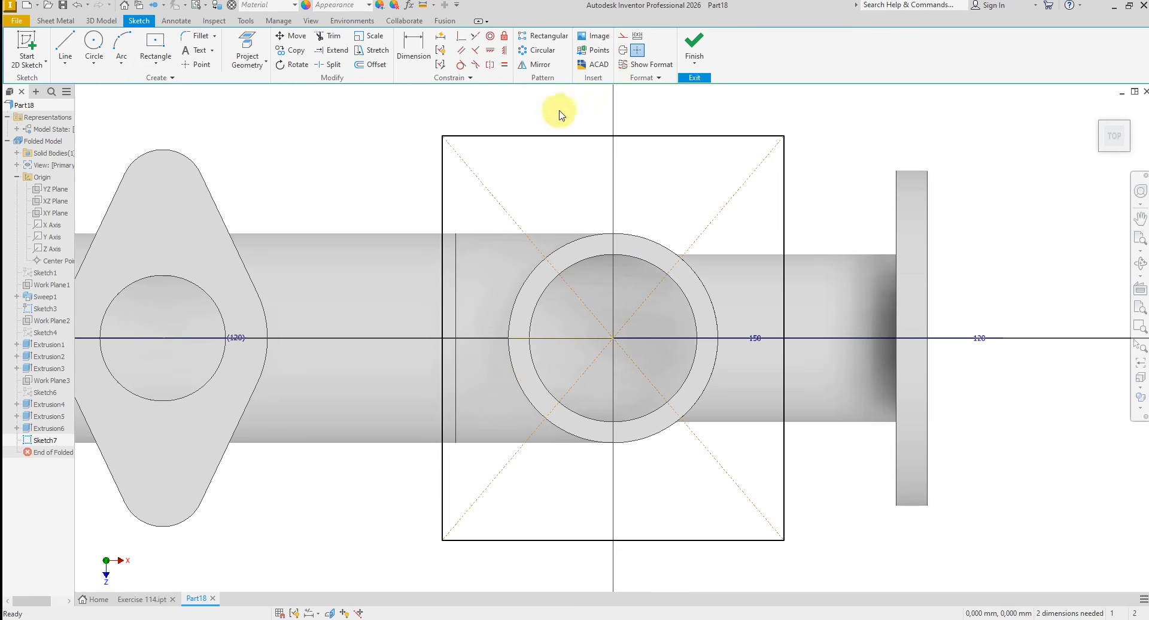
# - Make two adjacent sides of the rectangle equal and dimension the side length at 200 mm
pyautogui.click(557, 136)
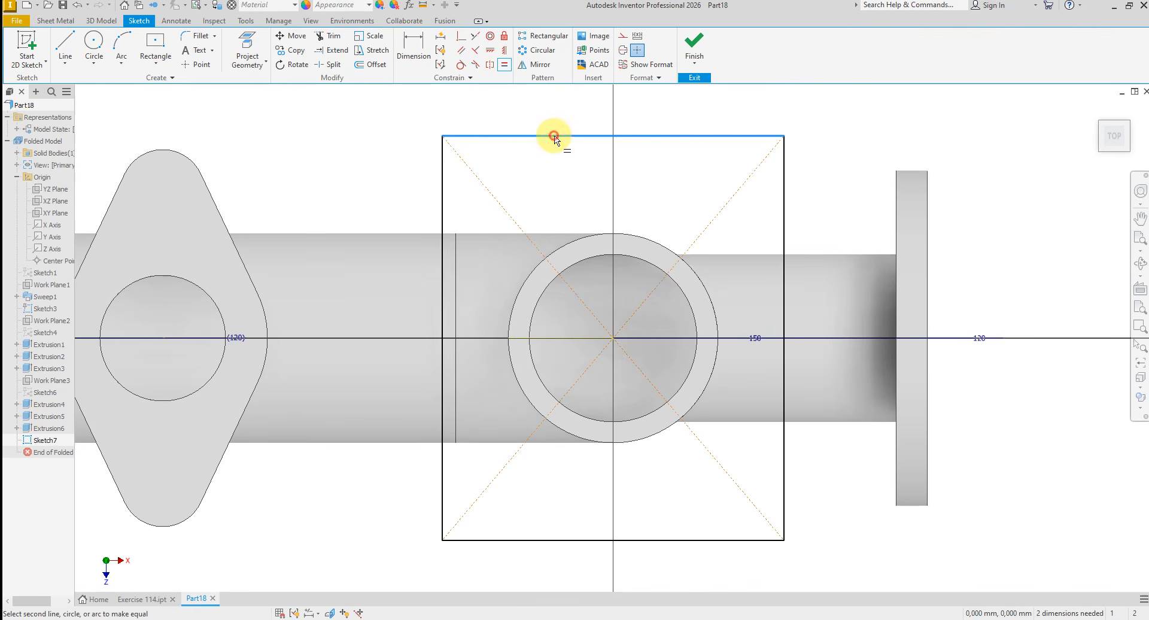
pyautogui.click(444, 173)
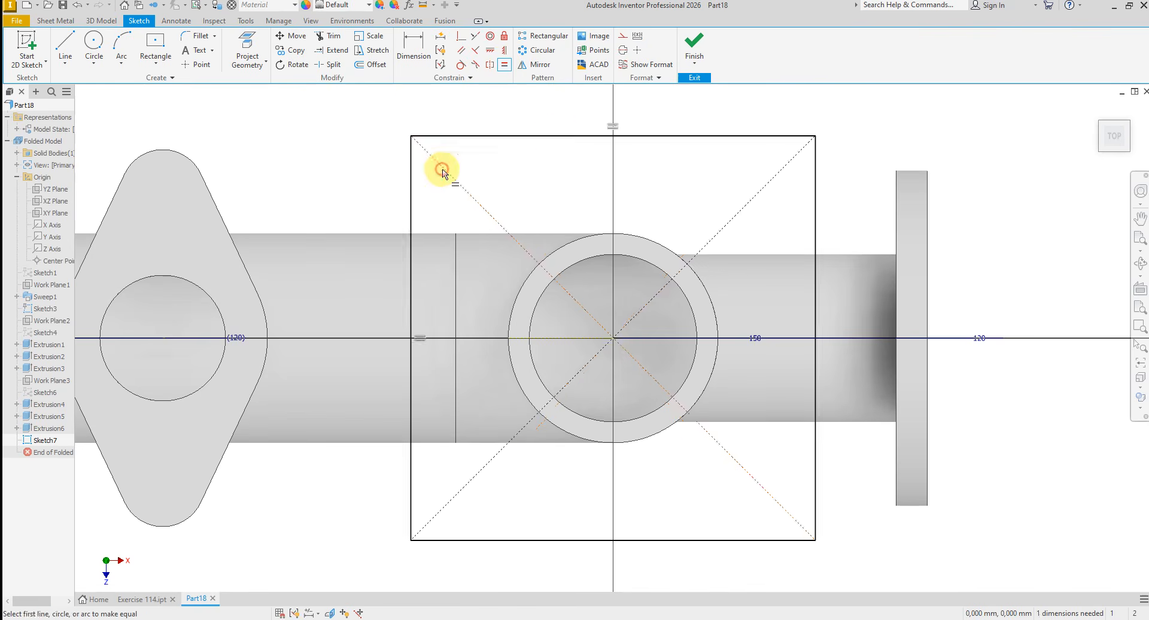
pyautogui.rightClick(339, 140)
pyautogui.click(371, 141)
pyautogui.click(413, 60)
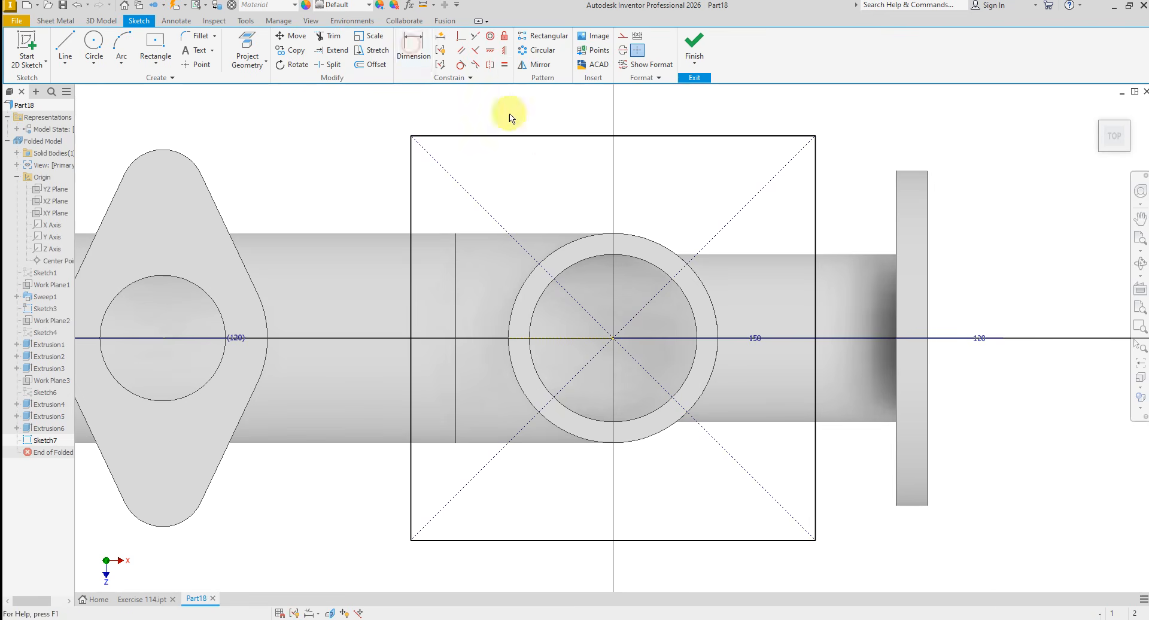
pyautogui.click(557, 136)
pyautogui.click(558, 116)
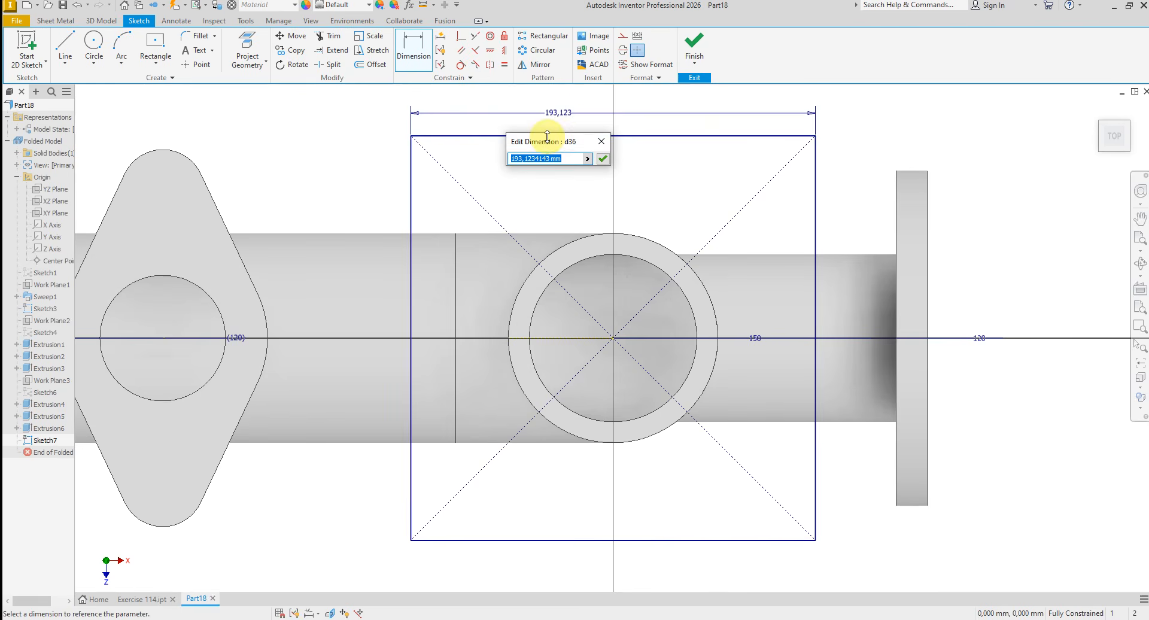
pyautogui.press('Return')
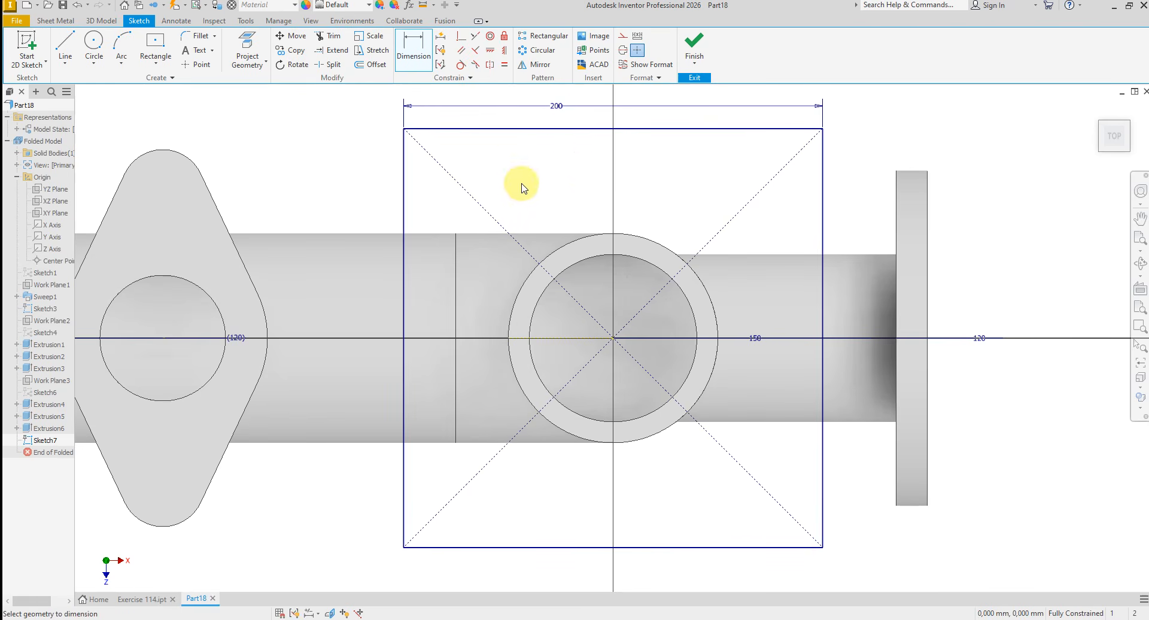
pyautogui.rightClick(519, 176)
pyautogui.click(552, 178)
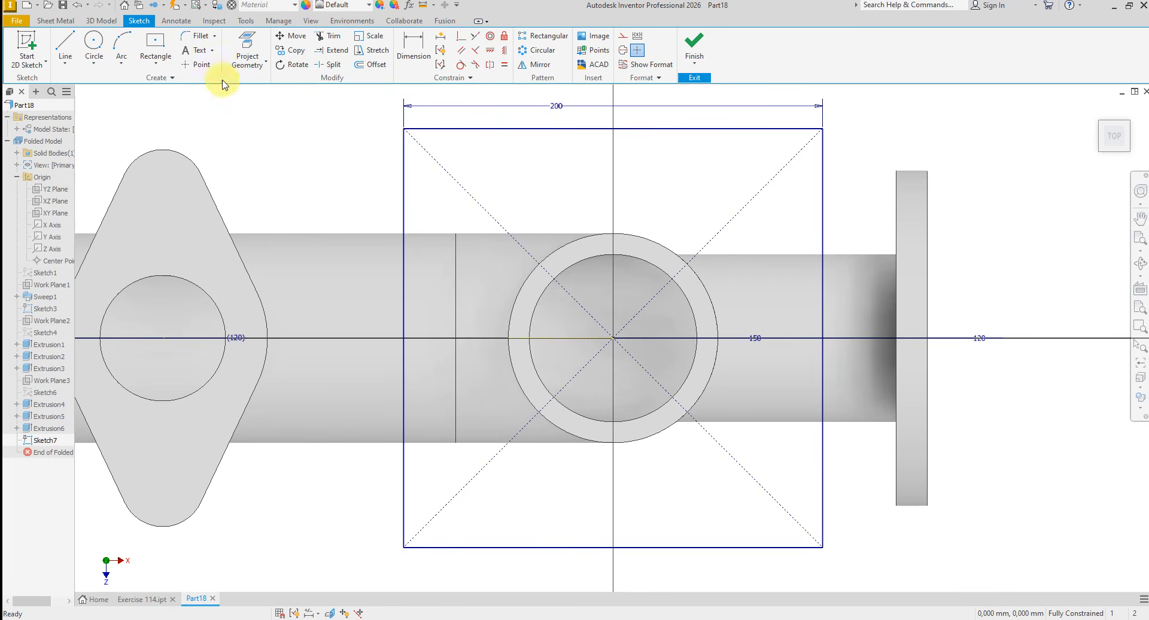
# - Round all four corners of the 200 mm square with 20 mm fillets
pyautogui.click(196, 43)
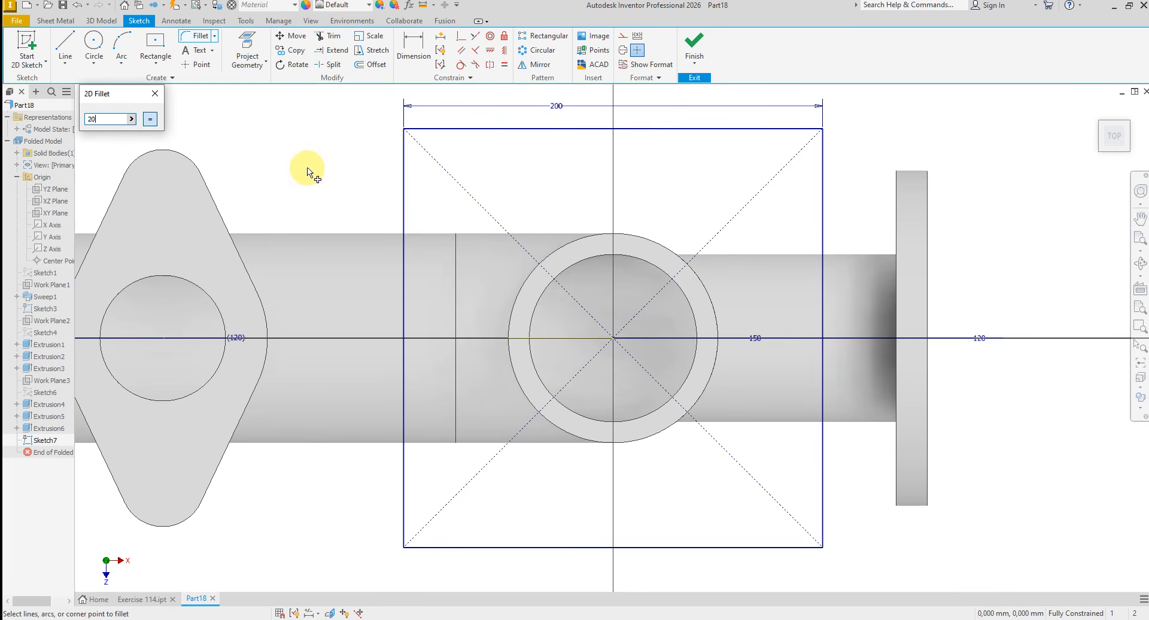
pyautogui.click(404, 134)
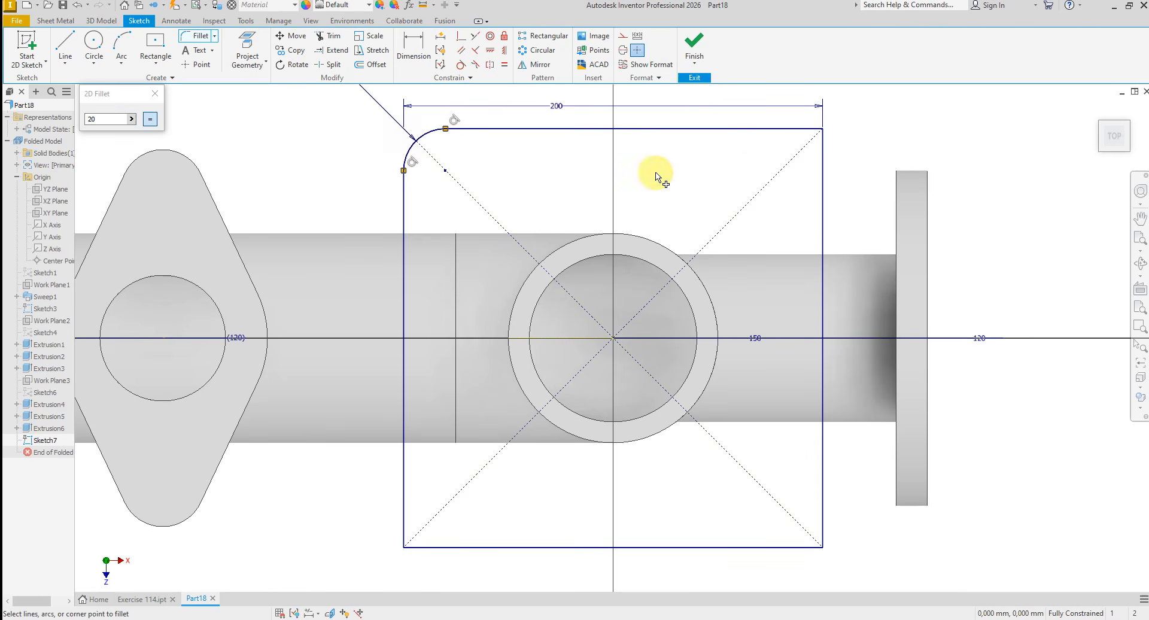
pyautogui.click(817, 156)
pyautogui.click(822, 461)
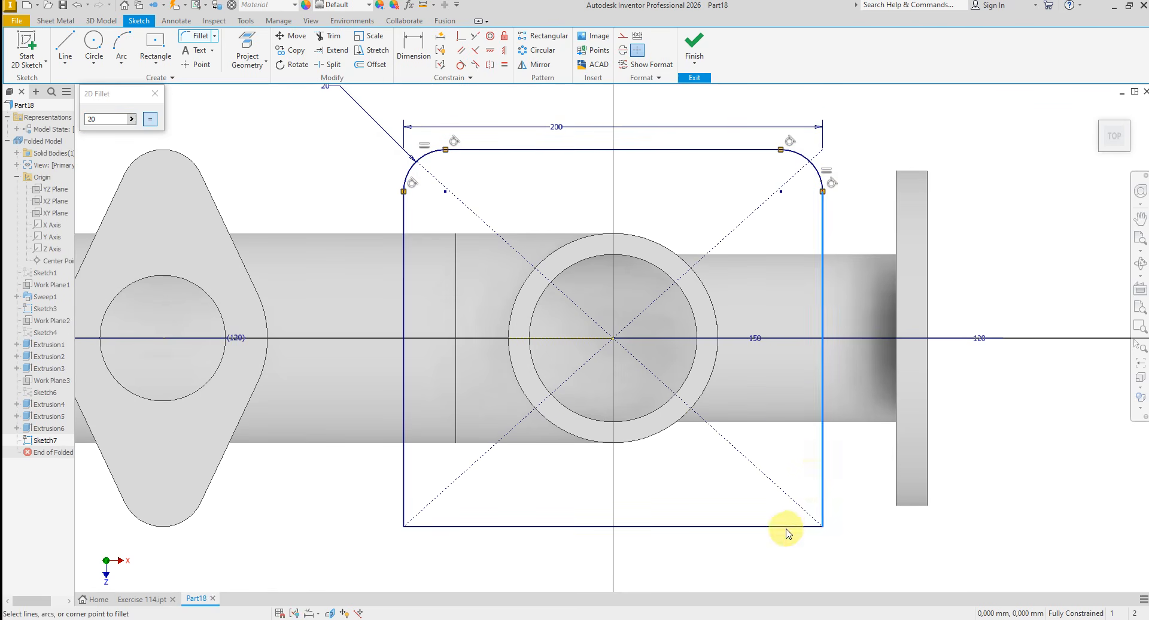
pyautogui.click(785, 527)
pyautogui.click(476, 525)
pyautogui.click(405, 500)
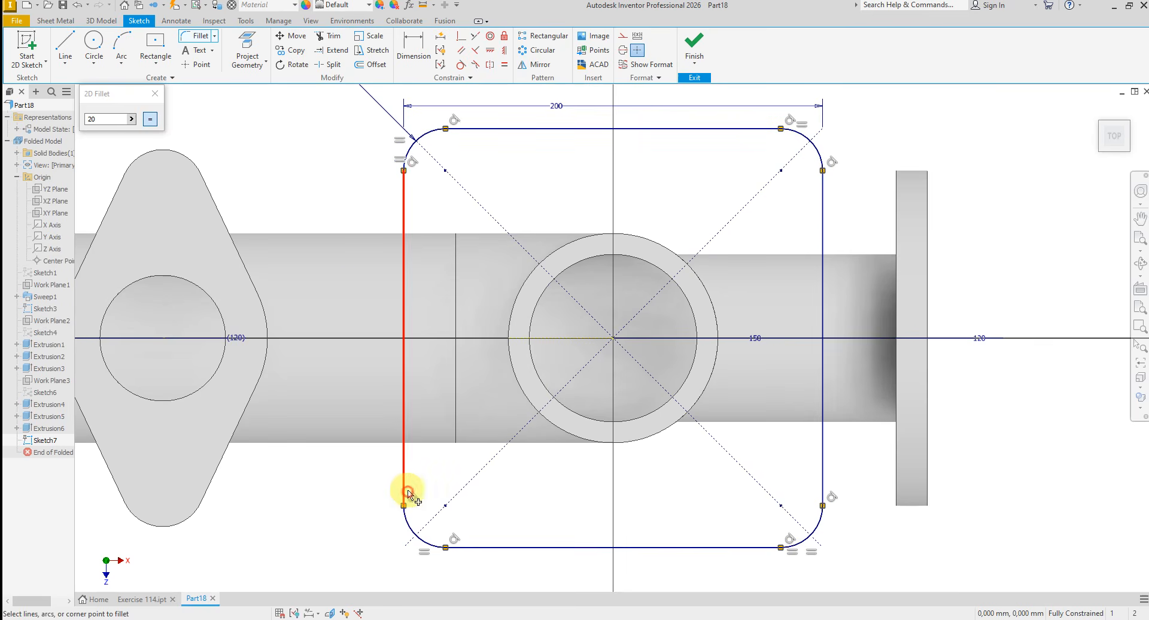
pyautogui.rightClick(219, 134)
pyautogui.click(267, 129)
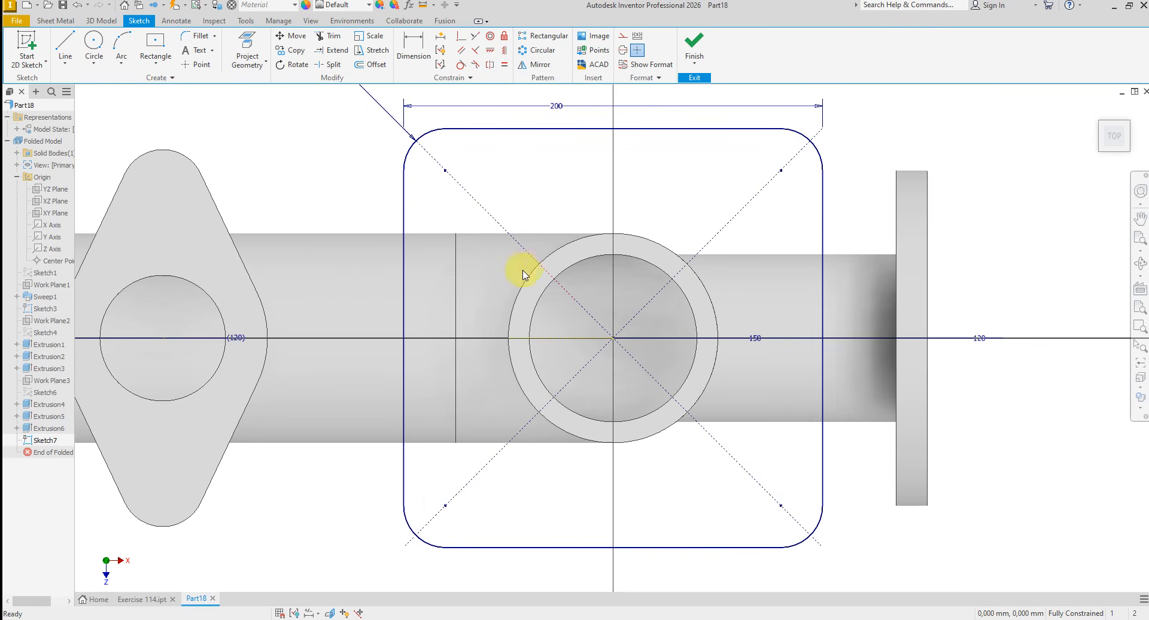
# - Project the vertical pipe's outer circular edge into the square flange sketch and finish the sketch
pyautogui.click(266, 63)
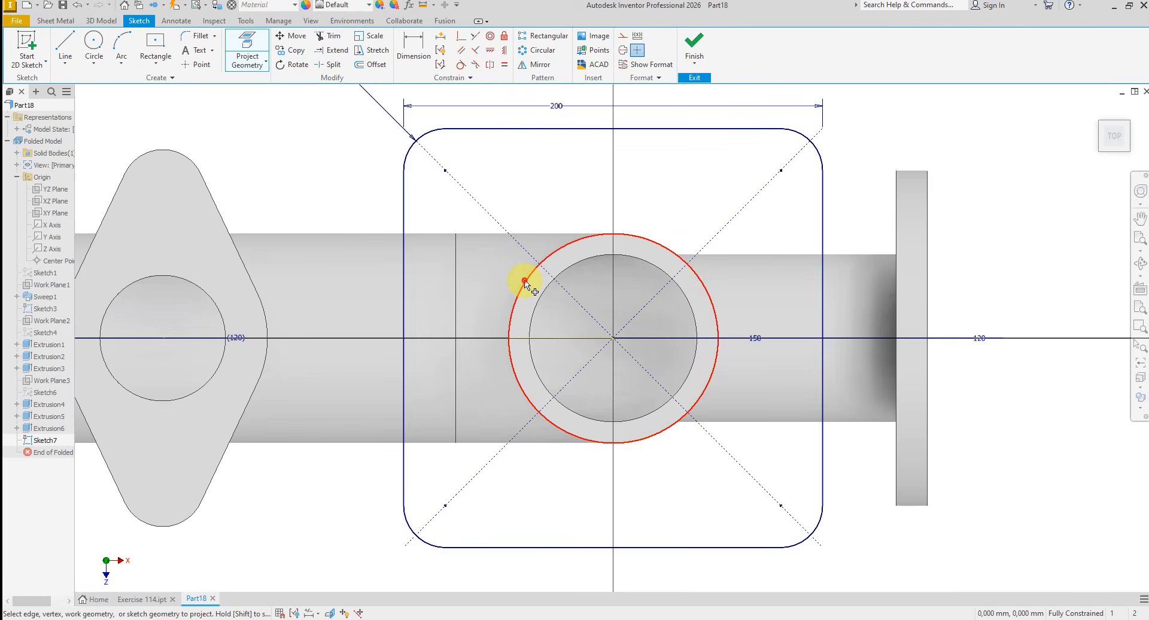
pyautogui.click(538, 269)
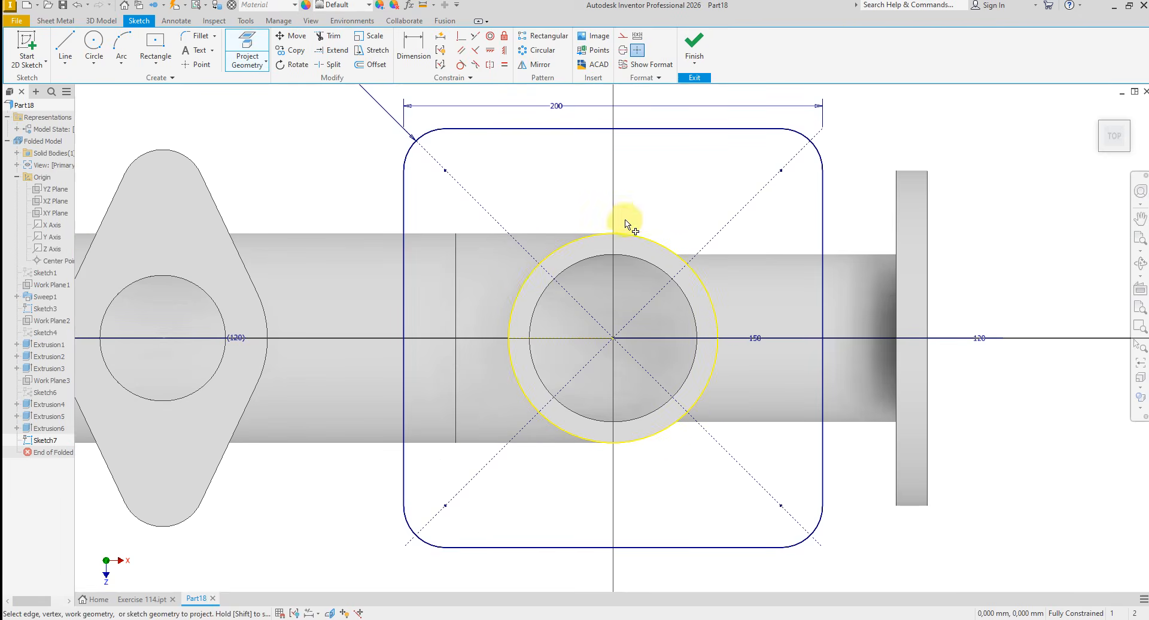
pyautogui.click(695, 42)
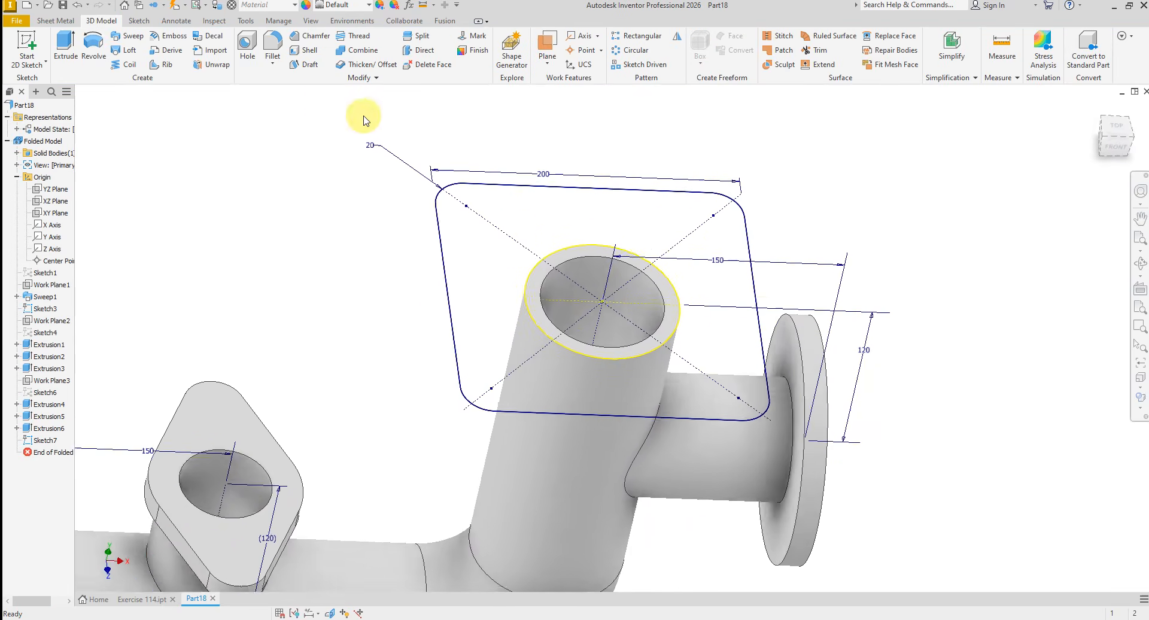
# - Extrude the rounded square outside the projected circle 15 mm downward along the vertical pipe
pyautogui.click(65, 44)
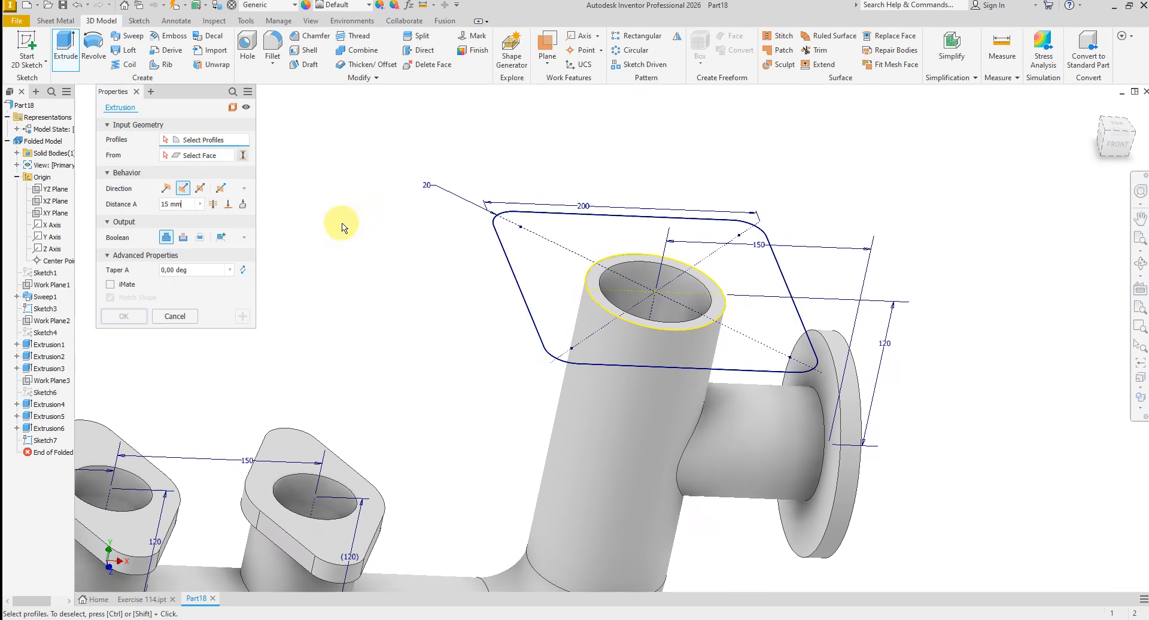
pyautogui.click(504, 221)
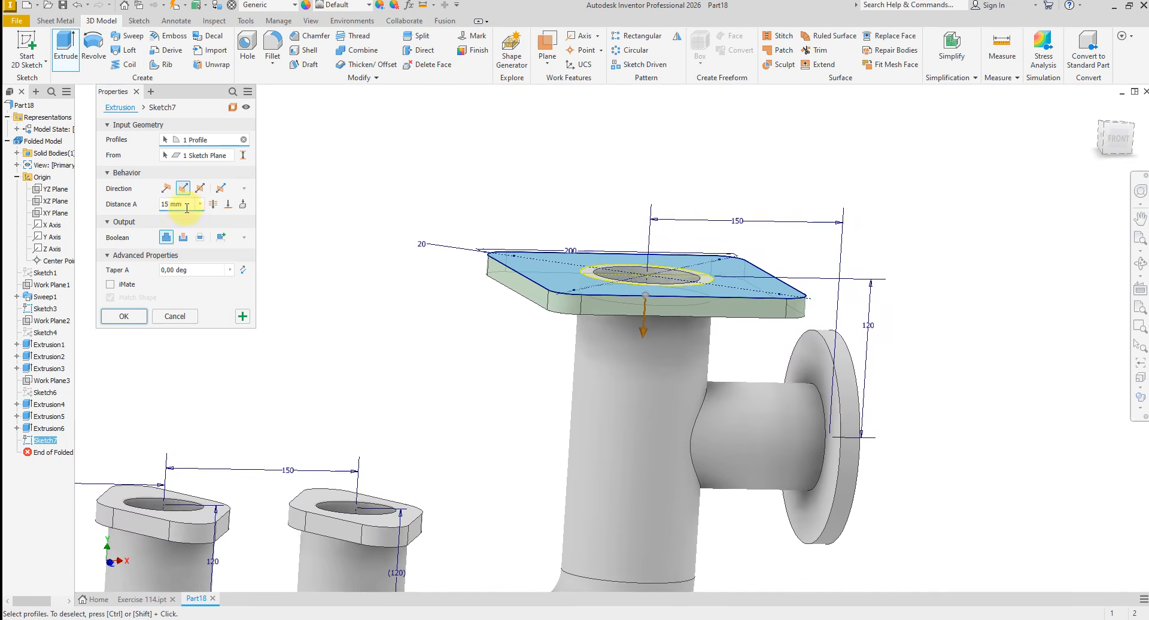
pyautogui.click(126, 319)
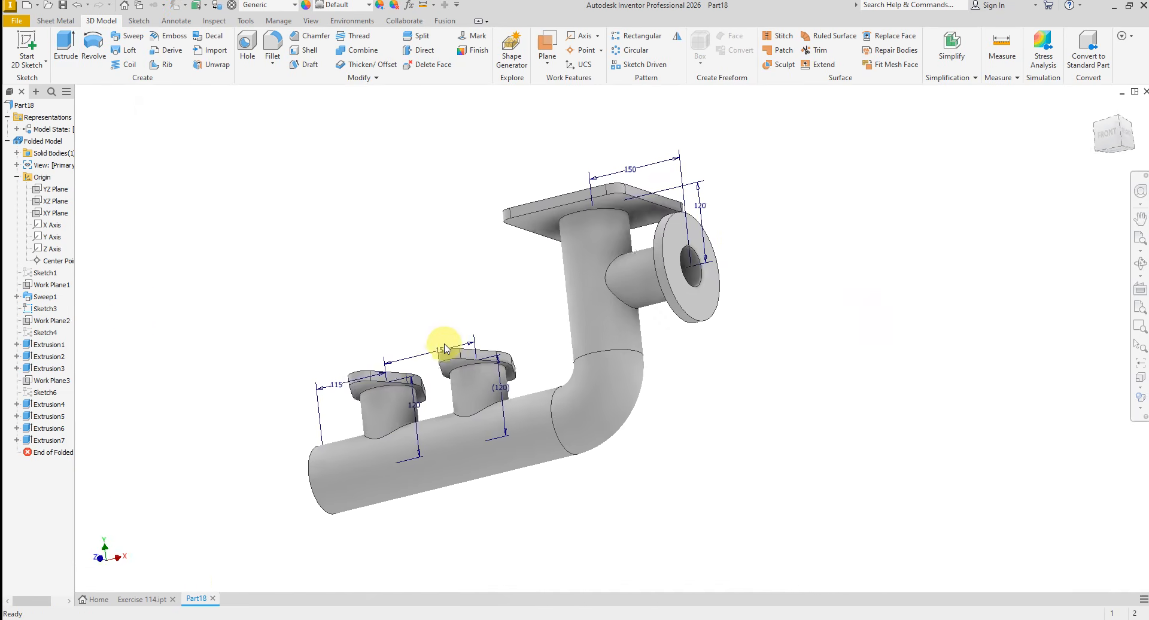
# - Start a sketch on the horizontal pipe's open end face and draw a circle about 157 mm in diameter centred on the bore
pyautogui.keyDown('shift'); pyautogui.moveTo(446, 349); pyautogui.dragTo(552, 436, button='middle'); pyautogui.keyUp('shift')
pyautogui.scroll(3, 547, 439)
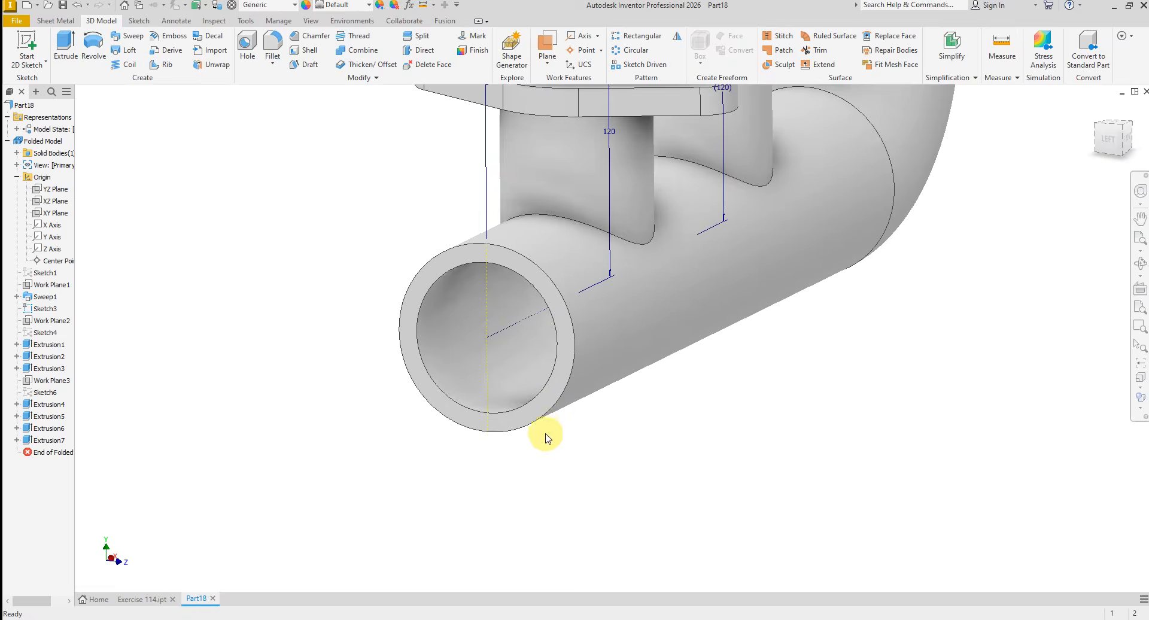
pyautogui.click(534, 407)
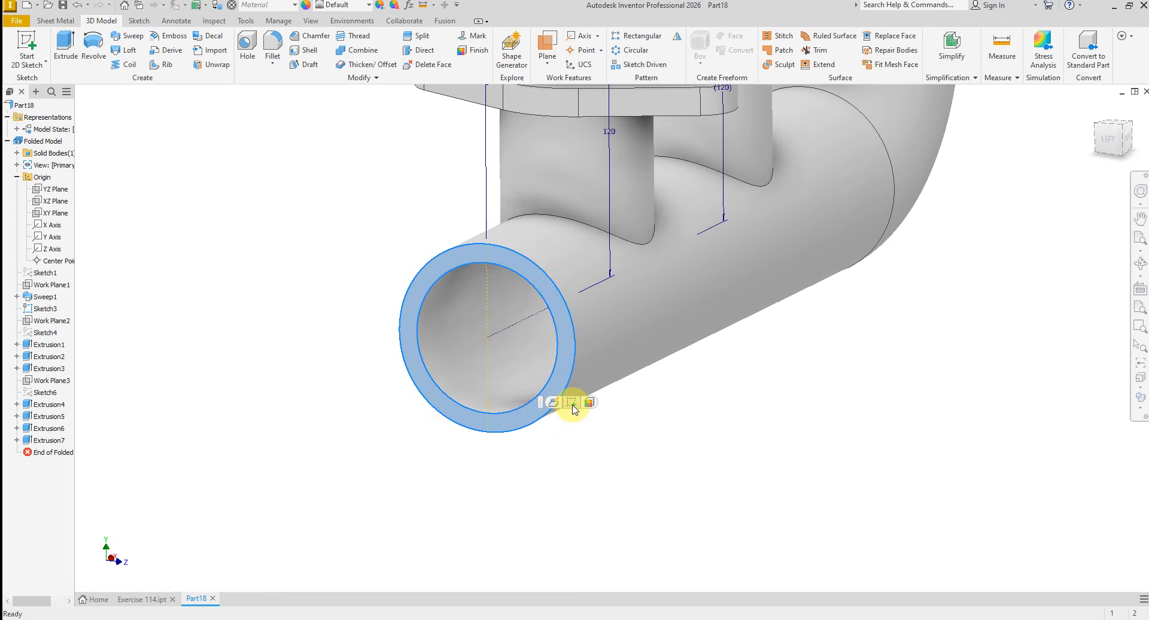
pyautogui.click(572, 405)
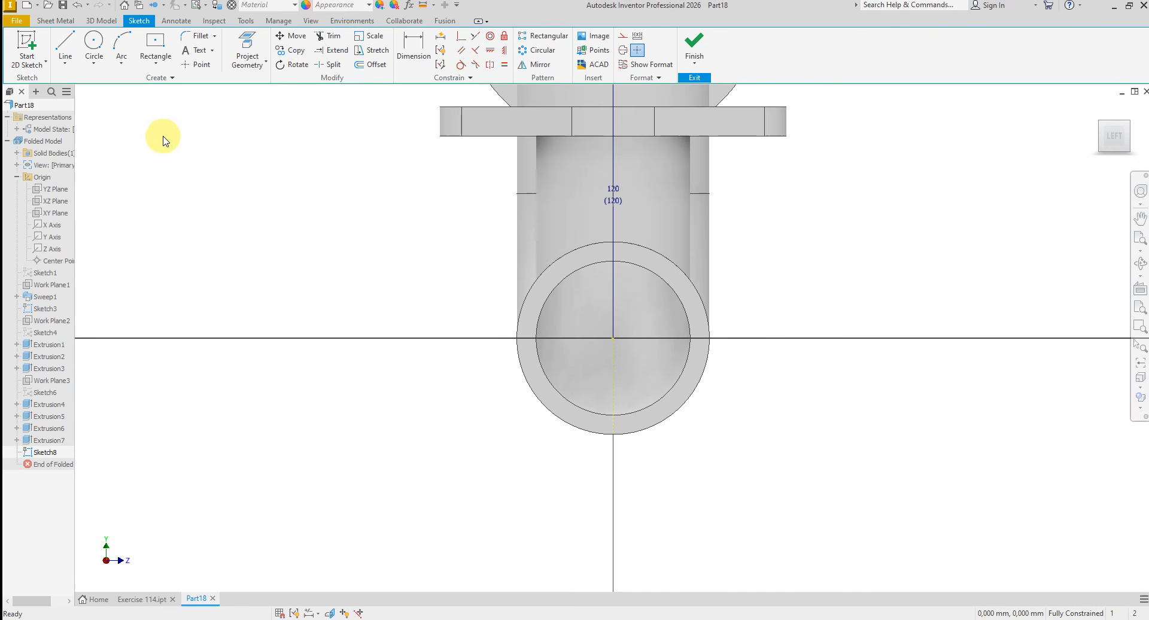
pyautogui.click(94, 44)
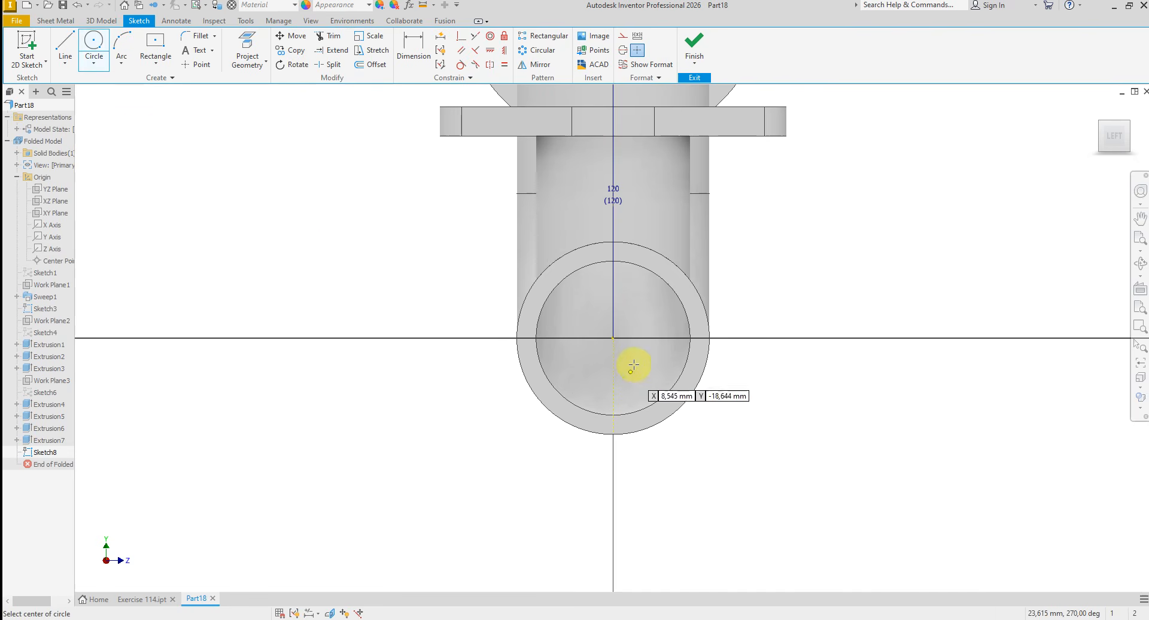
pyautogui.click(614, 337)
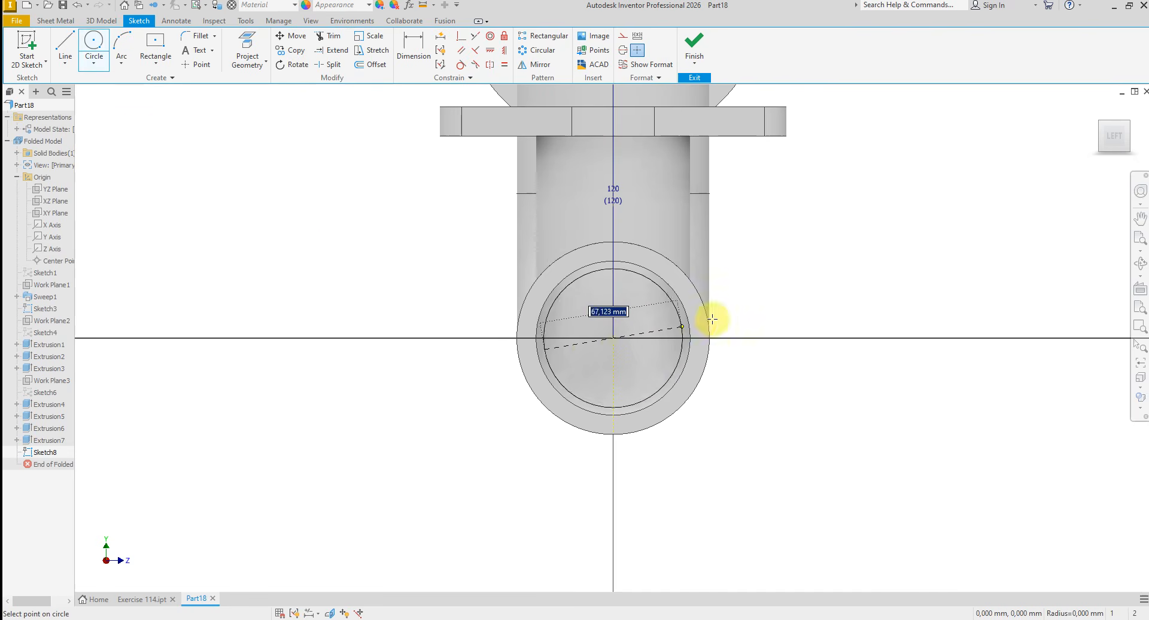
pyautogui.click(761, 312)
pyautogui.rightClick(820, 311)
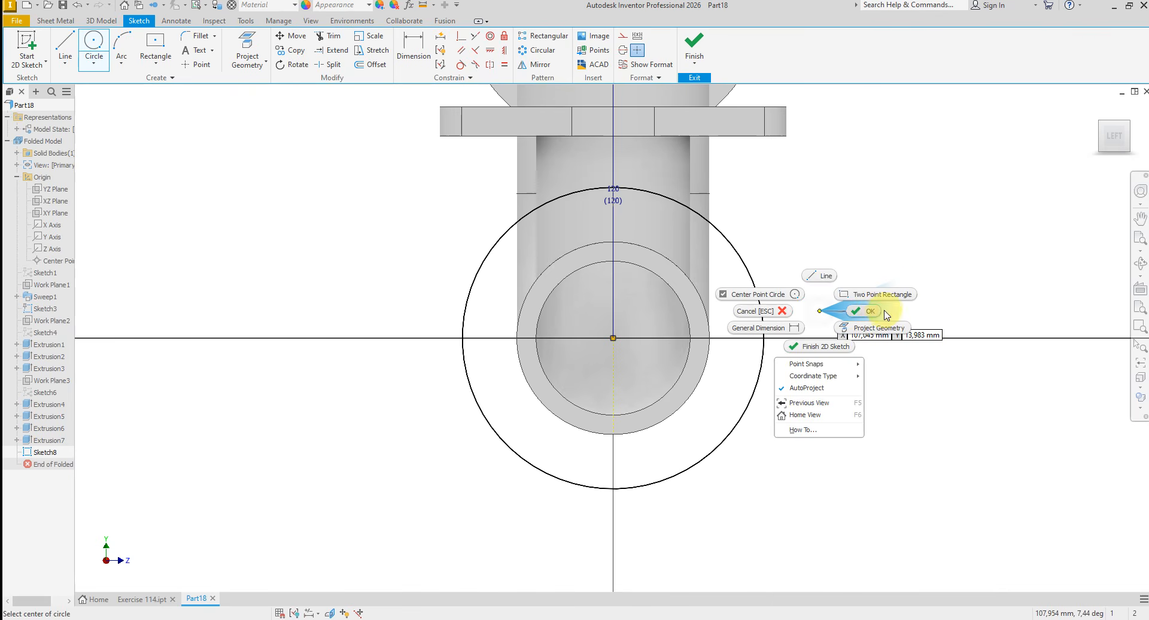
pyautogui.click(868, 311)
# - Dimension the end flange circle's diameter at 200 mm
pyautogui.click(413, 49)
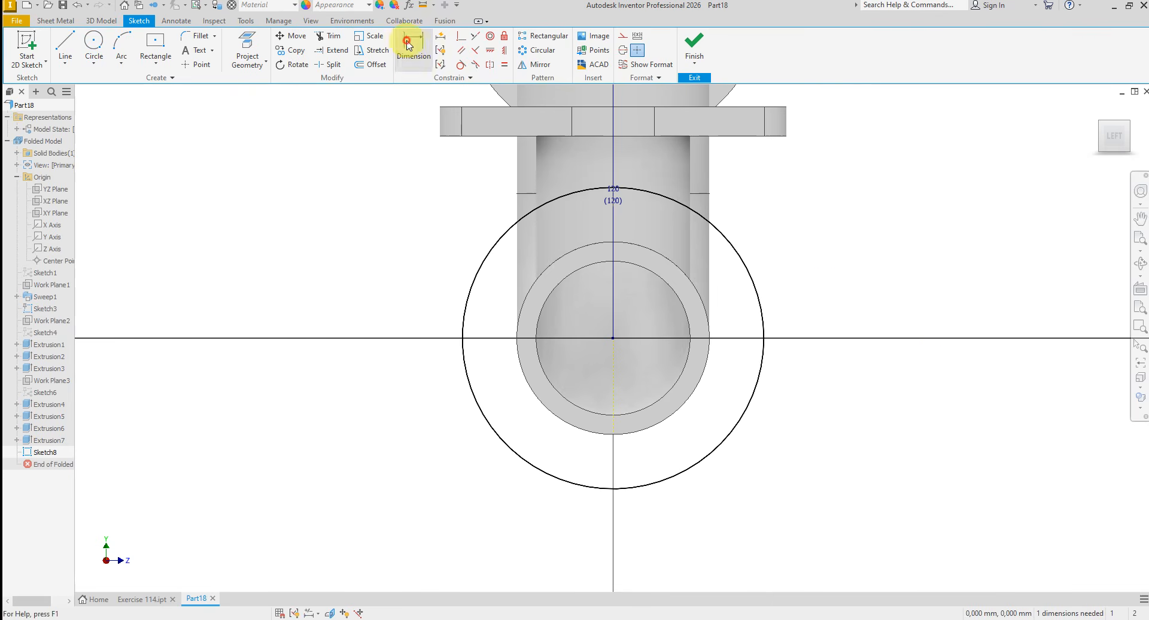
pyautogui.click(460, 358)
pyautogui.click(435, 397)
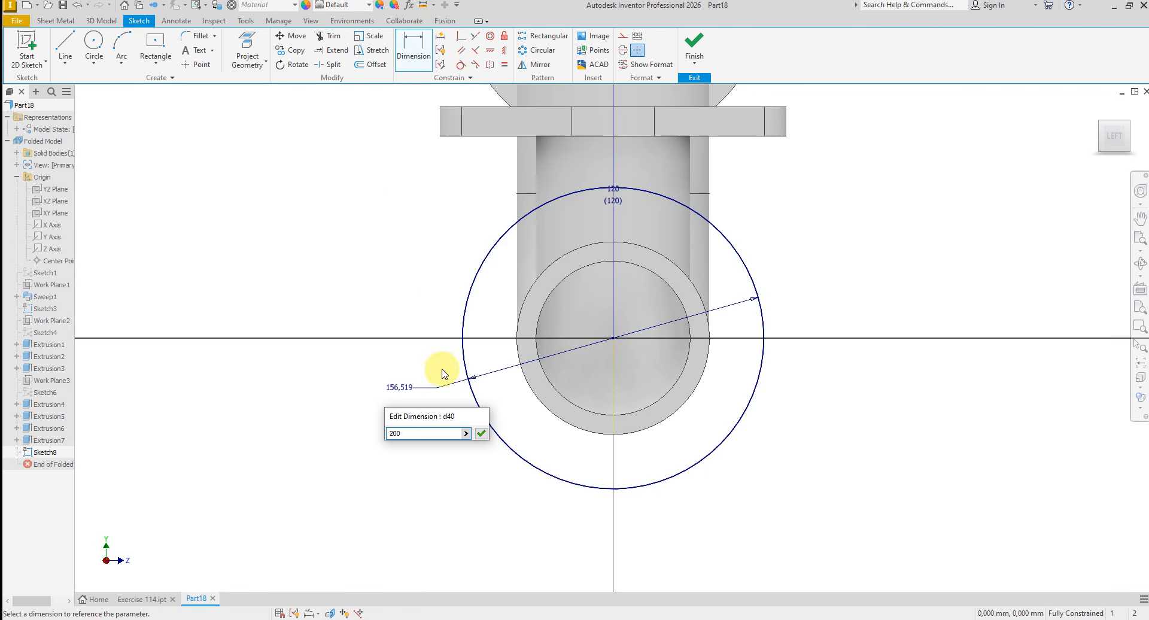
pyautogui.press('Return')
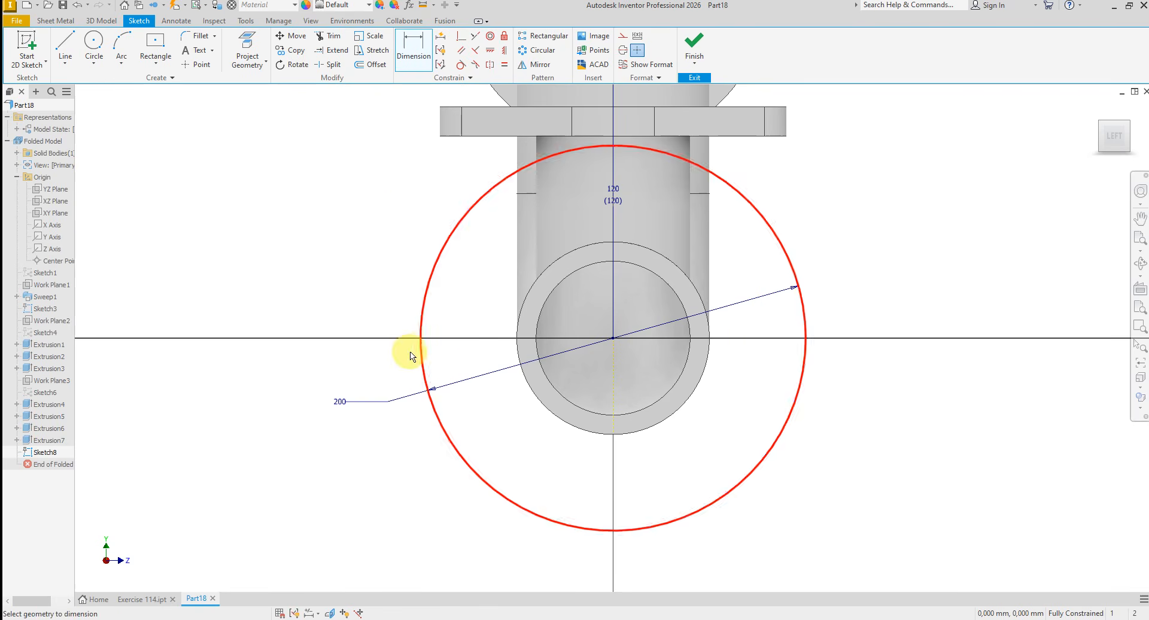
# - Project the horizontal pipe's outer circular edge into the end flange sketch and finish the sketch
pyautogui.click(247, 46)
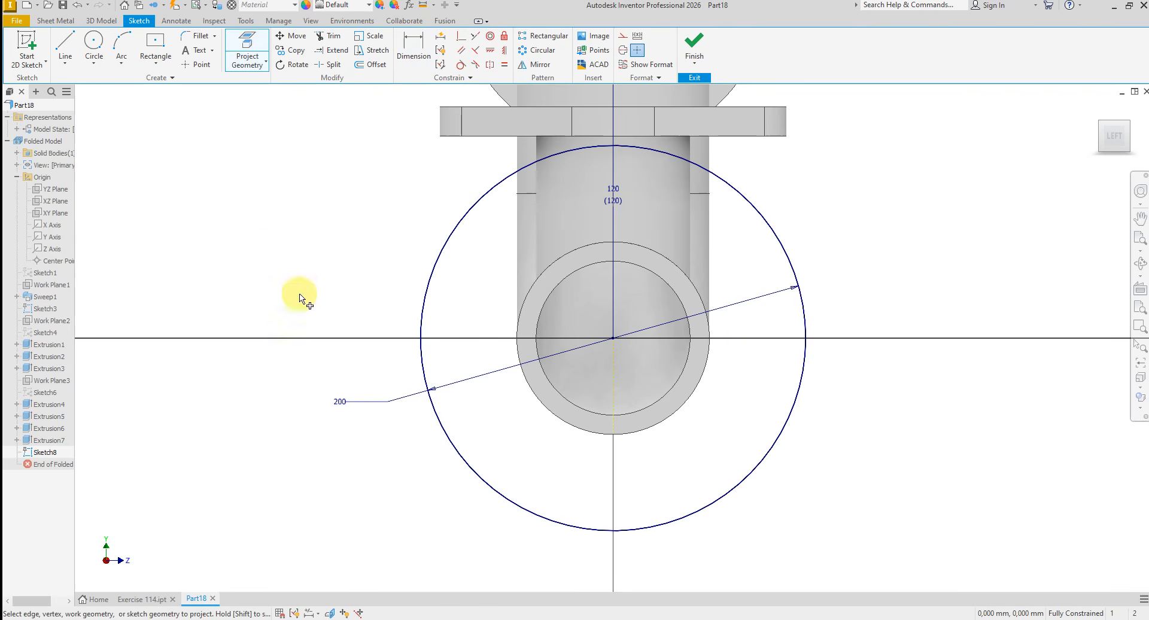
pyautogui.click(518, 352)
pyautogui.rightClick(353, 257)
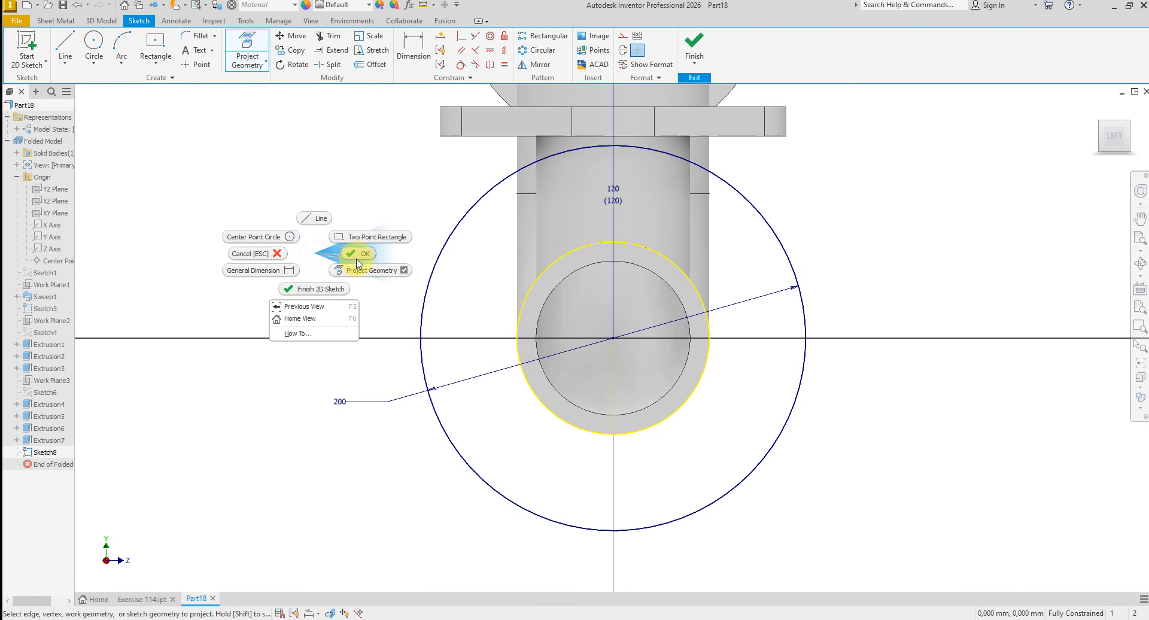
pyautogui.click(359, 260)
pyautogui.click(694, 42)
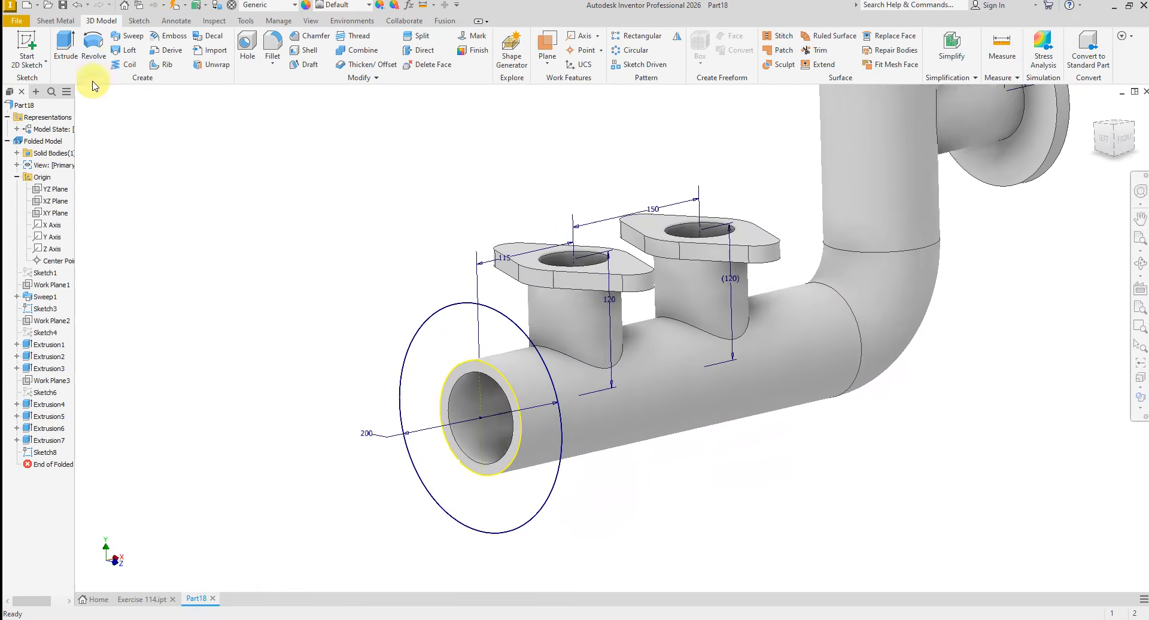
# - Extrude the ring between the 200 mm circle and the projected edge 15 mm back along the horizontal pipe
pyautogui.click(66, 45)
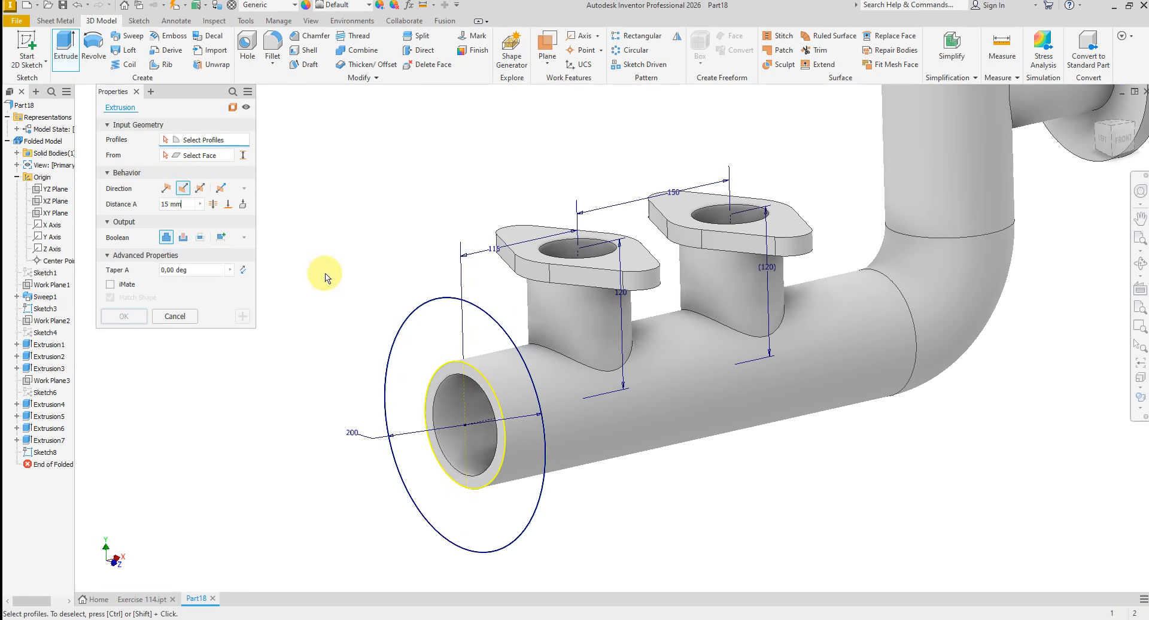
pyautogui.click(407, 357)
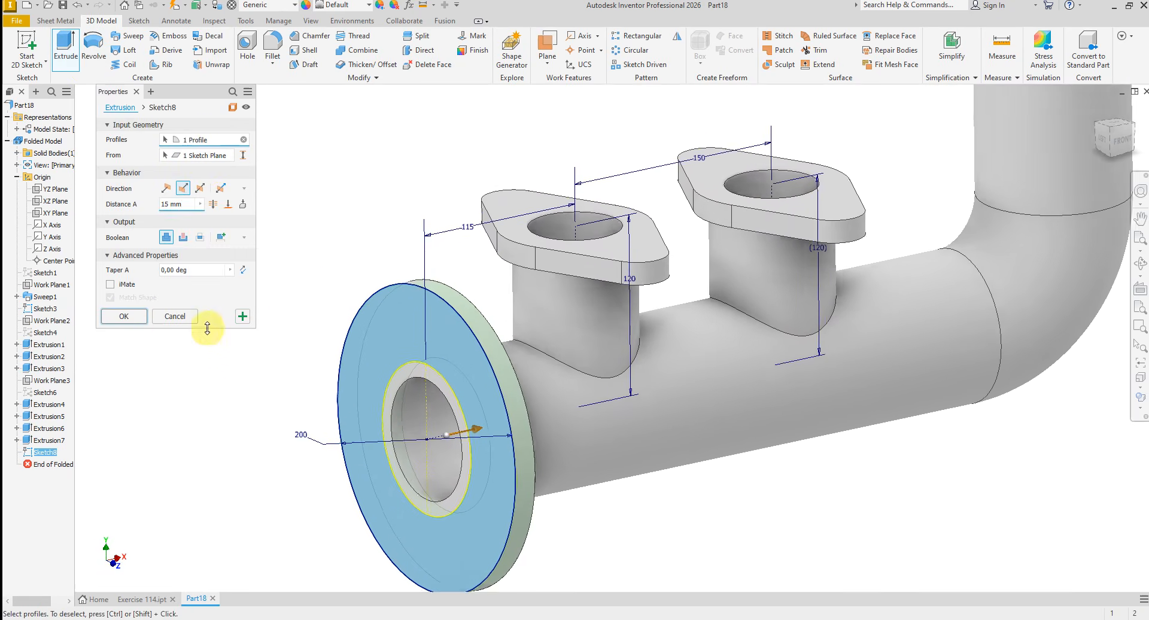
pyautogui.click(131, 319)
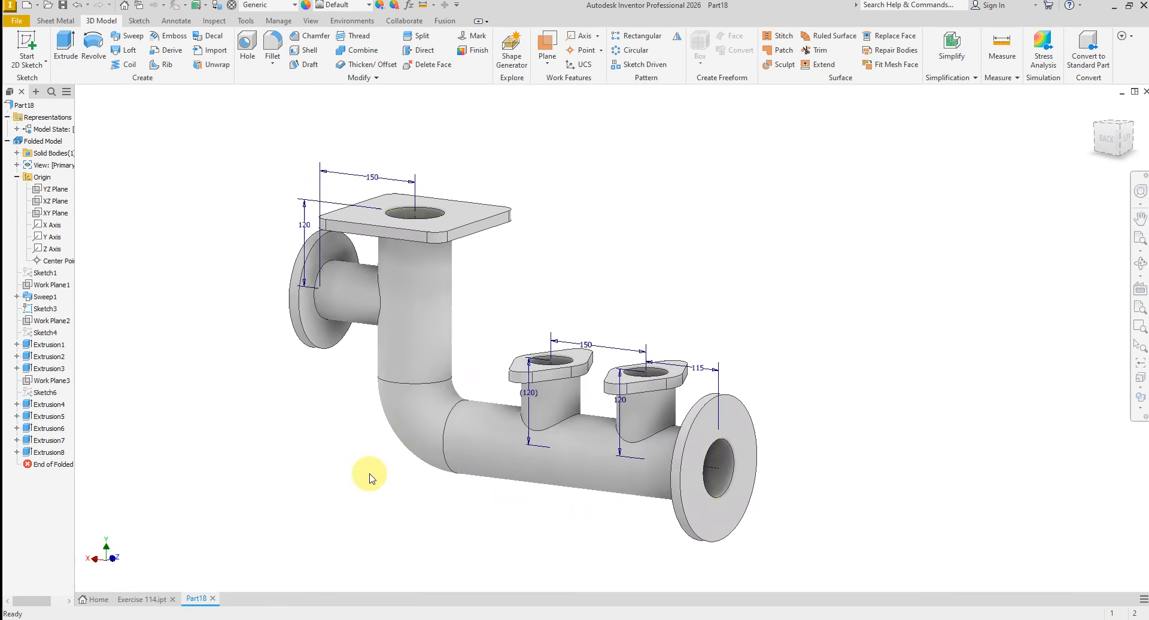
# - Check the bolt hole layout in the Exercise 114 drawing, then sketch a concentric circle about 140 mm in diameter on the end flange's outer face
pyautogui.click(539, 619)
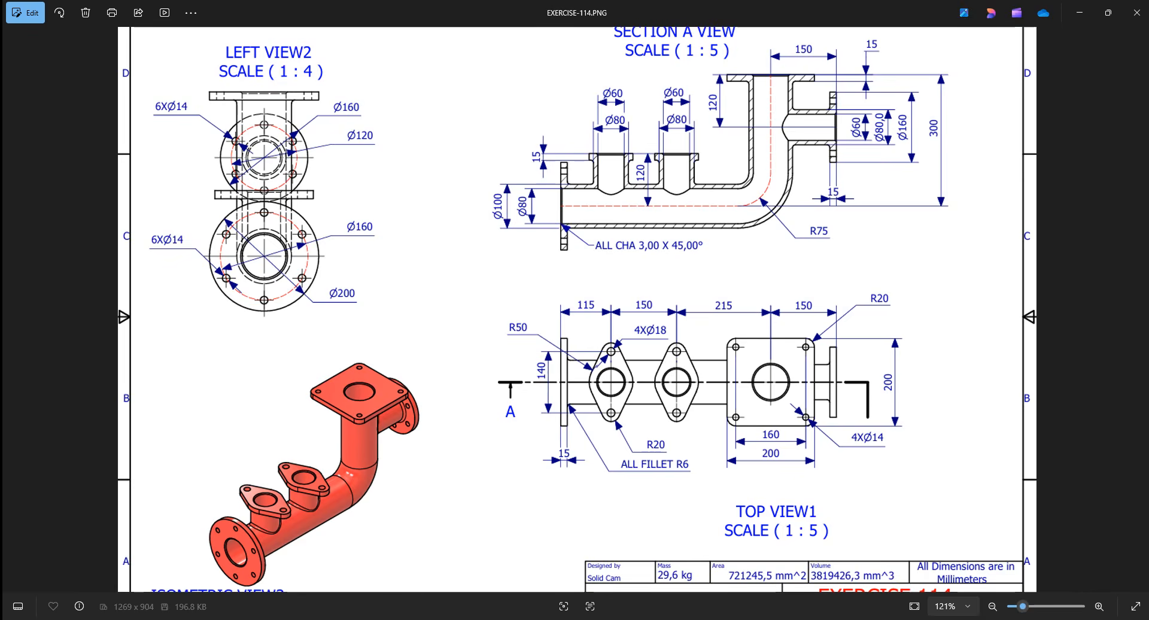
pyautogui.click(471, 619)
pyautogui.keyDown('shift'); pyautogui.moveTo(753, 426); pyautogui.dragTo(665, 403, button='middle'); pyautogui.keyUp('shift')
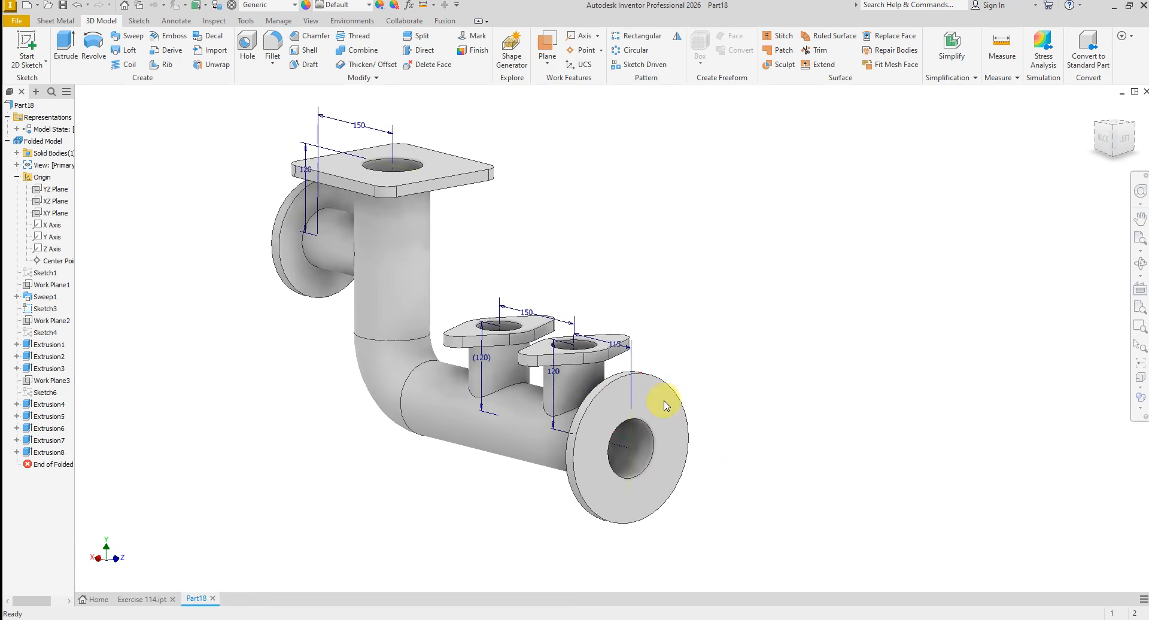
pyautogui.click(668, 408)
pyautogui.click(695, 393)
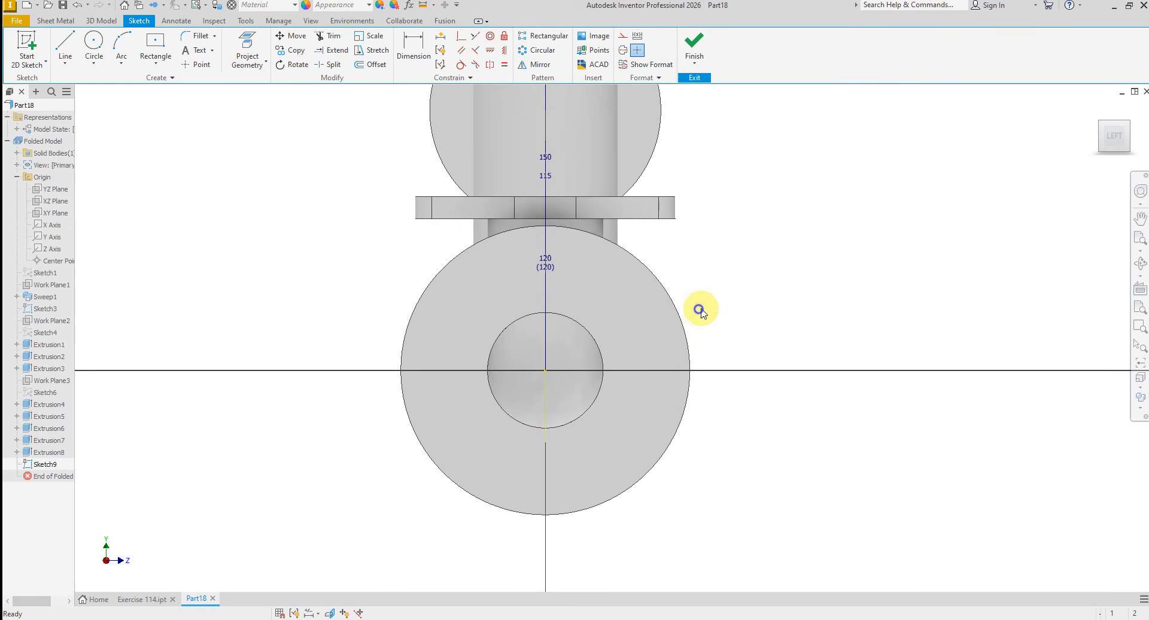
pyautogui.rightClick(701, 310)
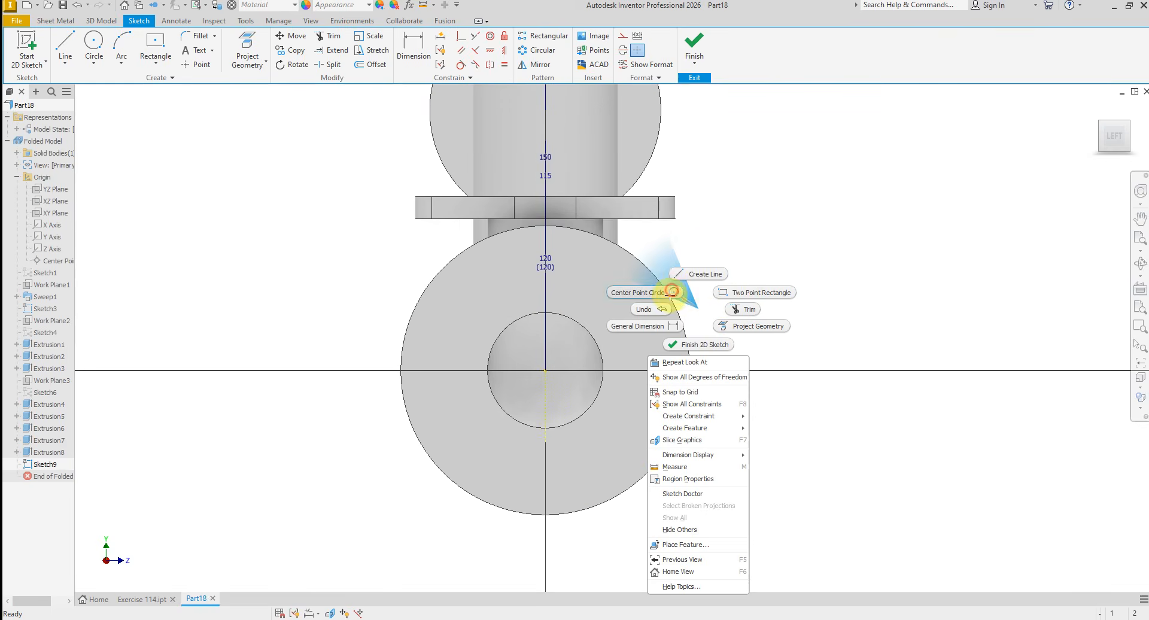
pyautogui.click(672, 292)
pyautogui.click(545, 370)
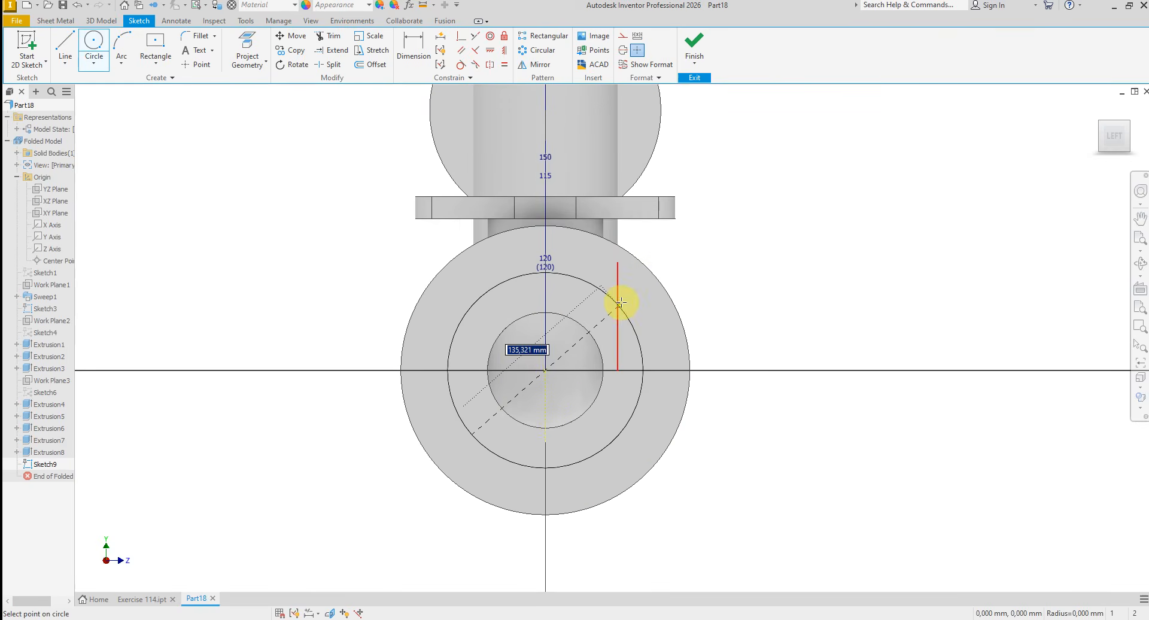
pyautogui.click(581, 275)
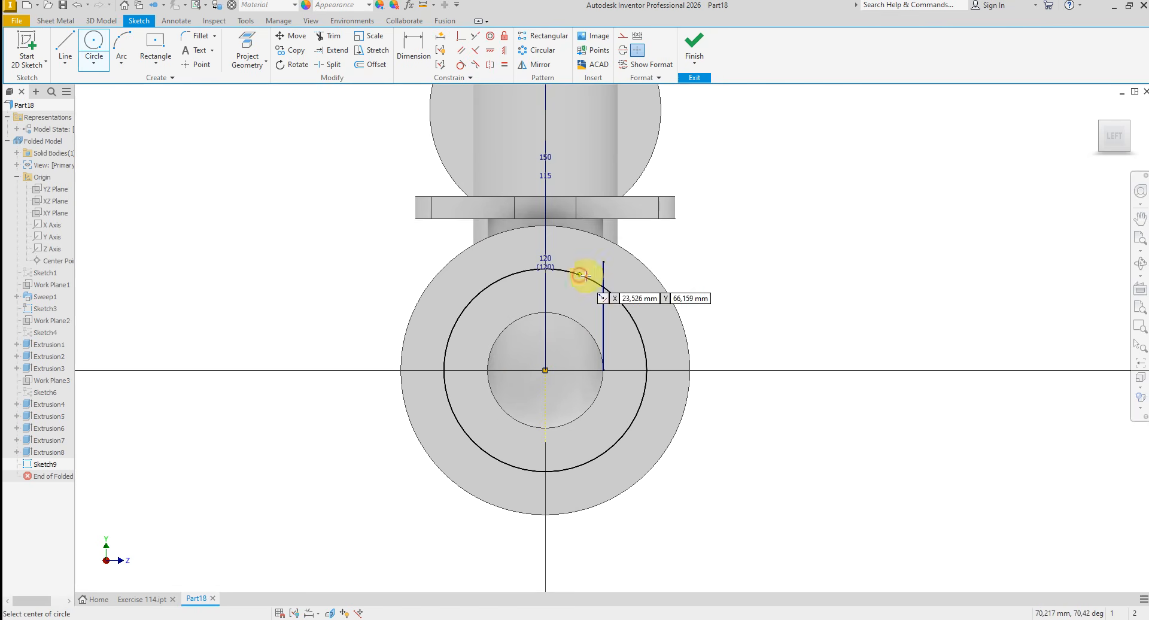
pyautogui.rightClick(745, 300)
pyautogui.click(792, 305)
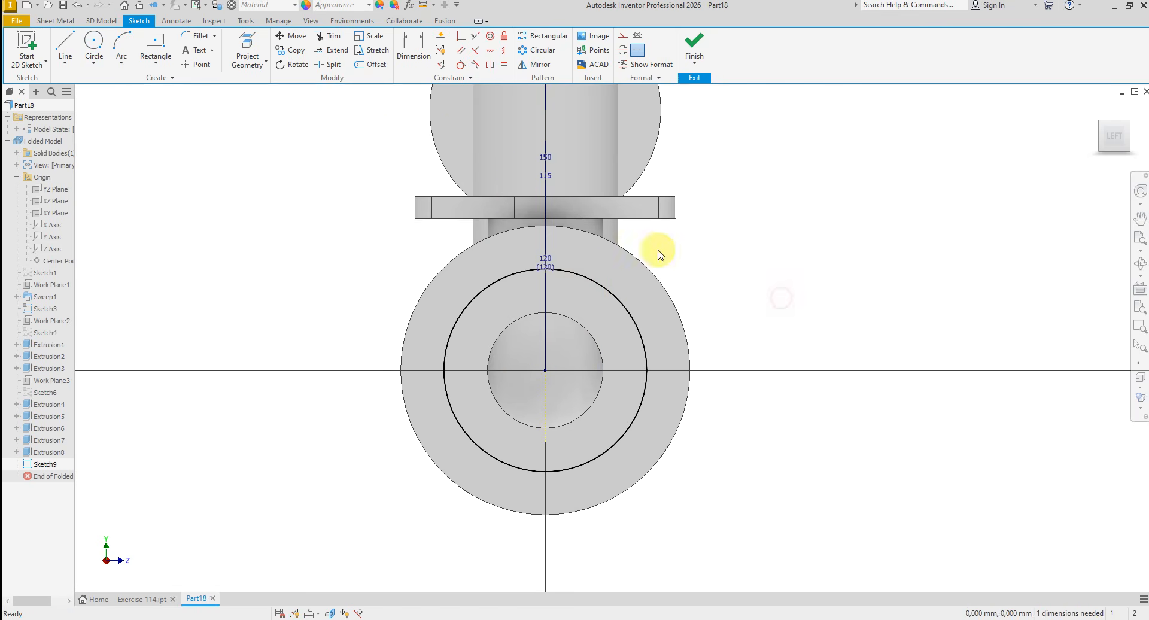
# - Dimension the bolt circle's diameter at 160 mm
pyautogui.click(412, 58)
pyautogui.click(506, 277)
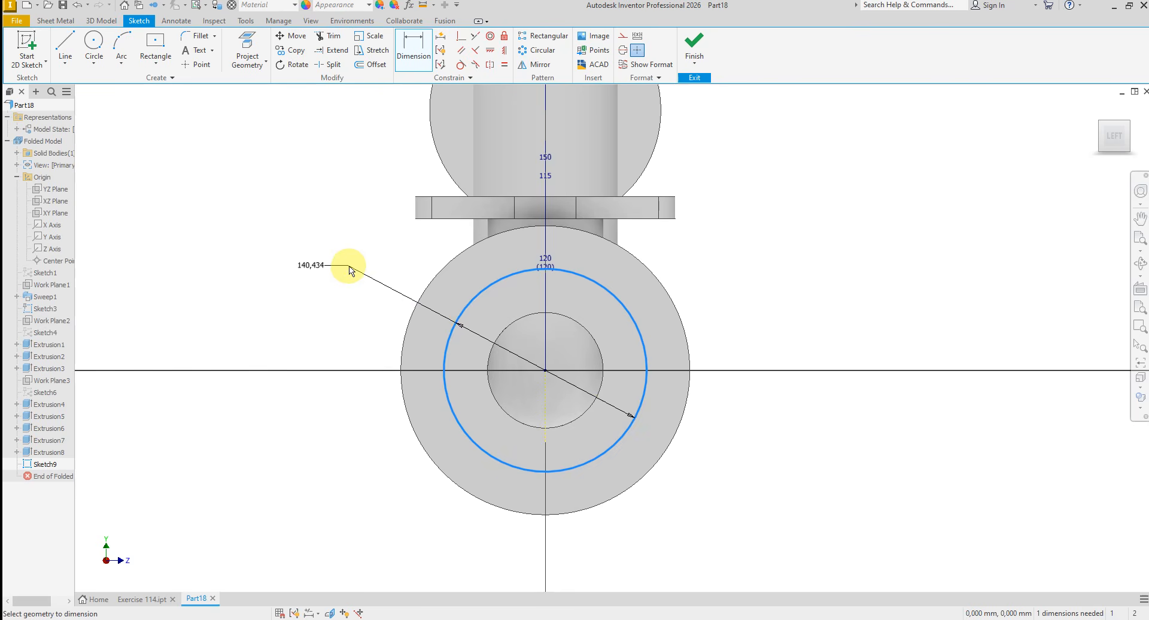
pyautogui.click(351, 269)
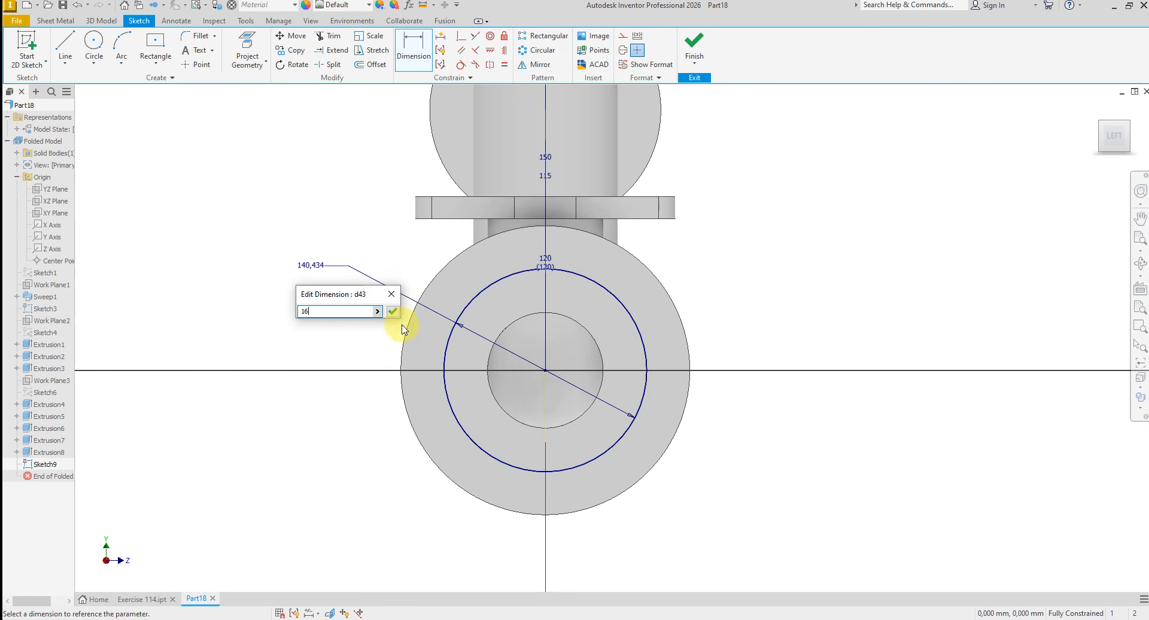
pyautogui.write('160')
pyautogui.press('Return')
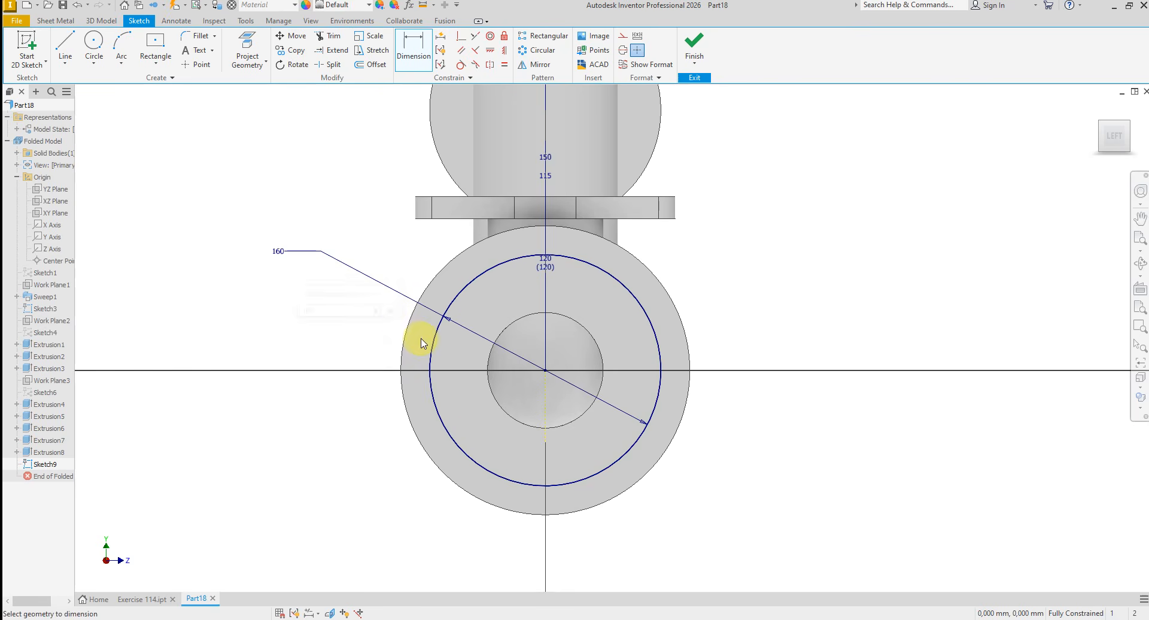
# - Draw a vertical line from the flange centre upward to just beyond the 160 mm bolt circle
pyautogui.rightClick(769, 322)
pyautogui.click(769, 282)
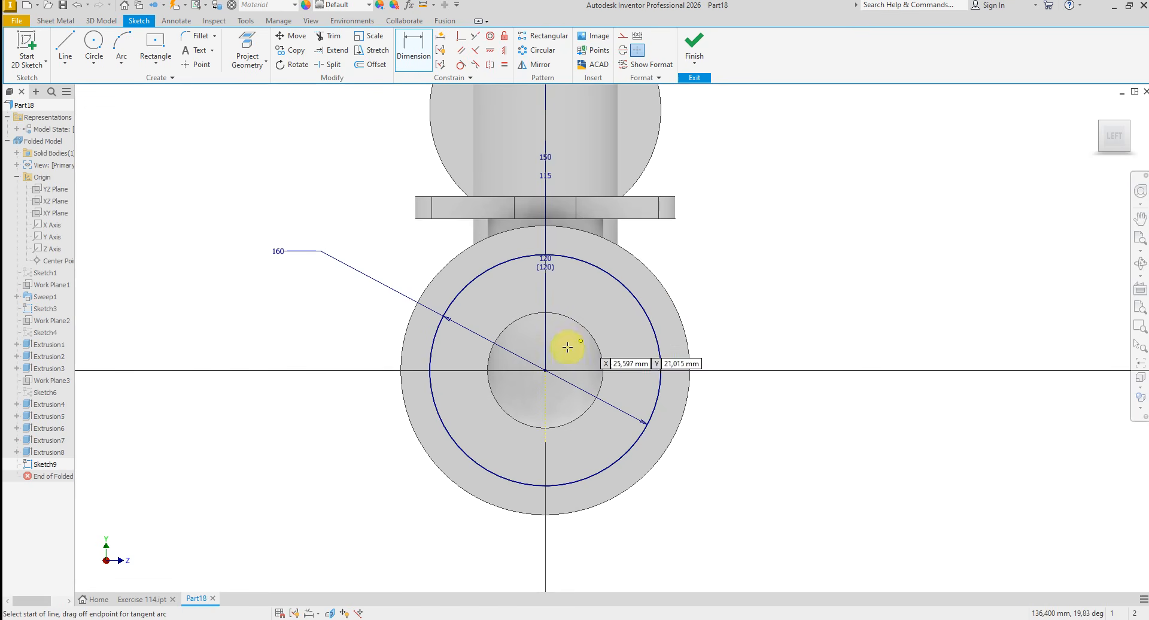
pyautogui.click(546, 368)
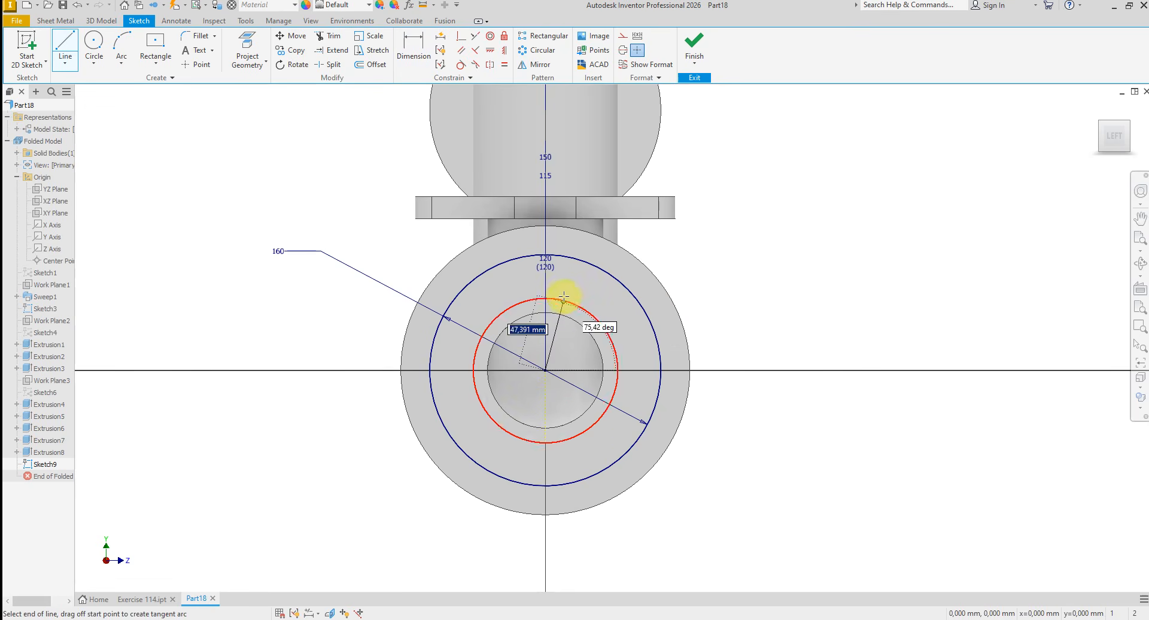
pyautogui.click(546, 240)
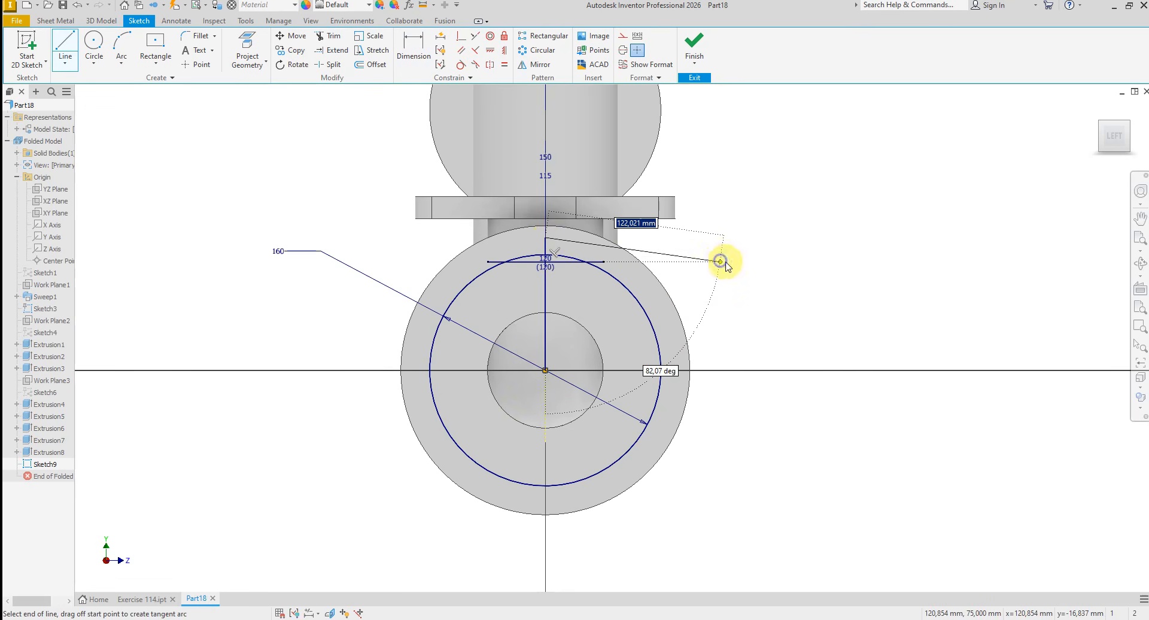
pyautogui.rightClick(720, 262)
pyautogui.click(759, 263)
# - Trim off the part of the vertical line that extends beyond the bolt circle
pyautogui.scroll(5, 521, 238)
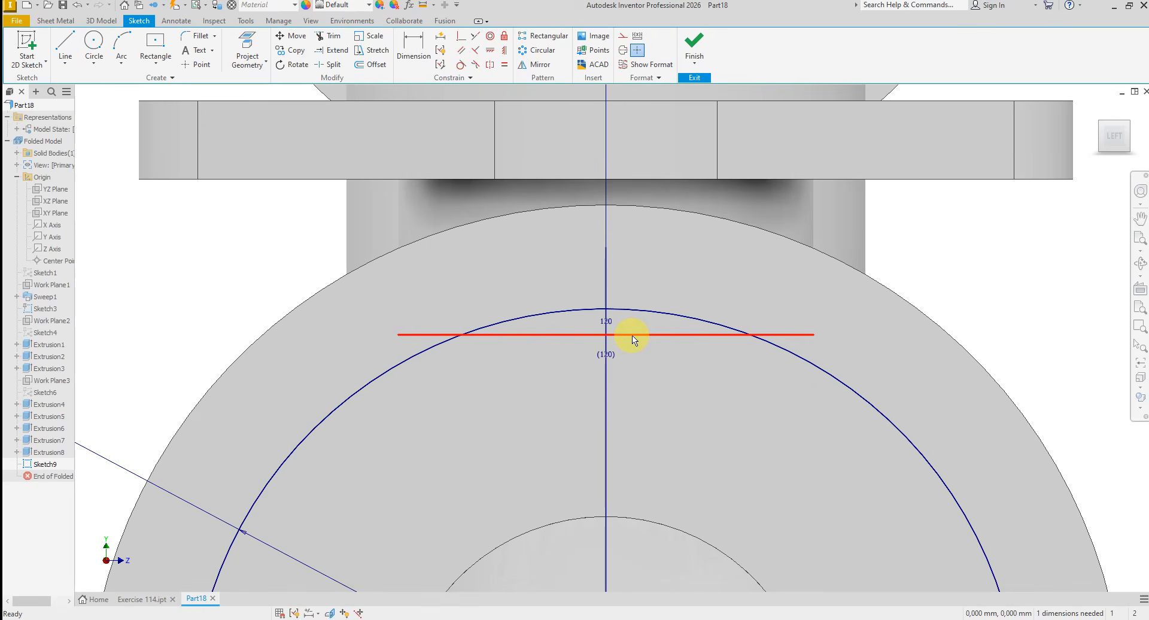
pyautogui.rightClick(631, 335)
pyautogui.click(639, 301)
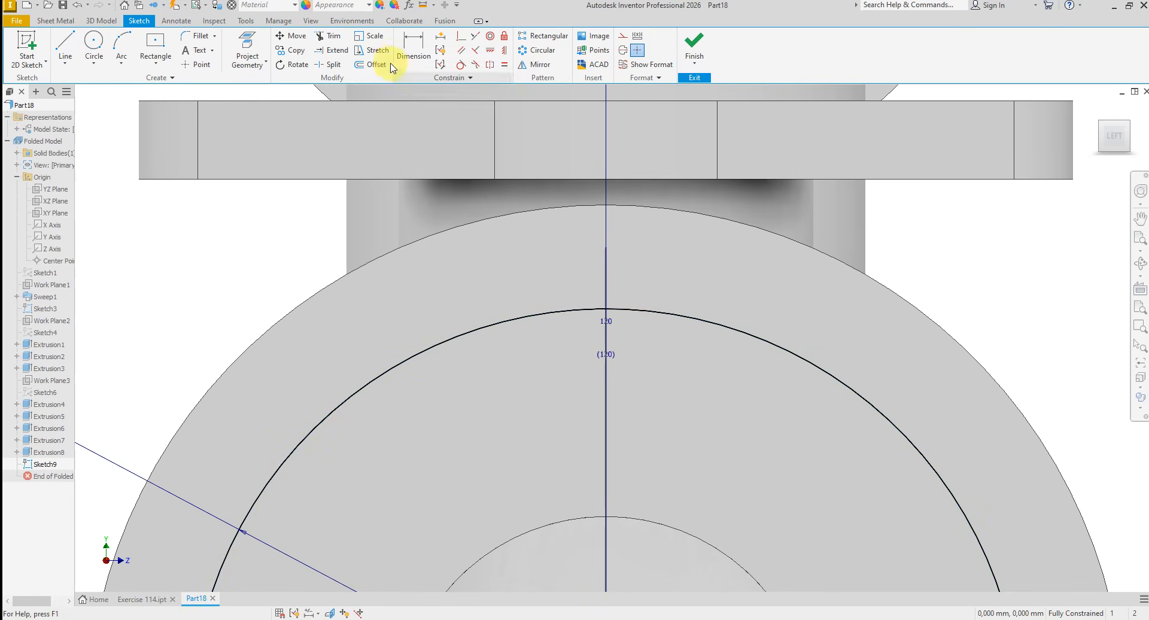
pyautogui.click(606, 278)
pyautogui.rightClick(643, 291)
pyautogui.click(694, 291)
pyautogui.scroll(-5, 527, 204)
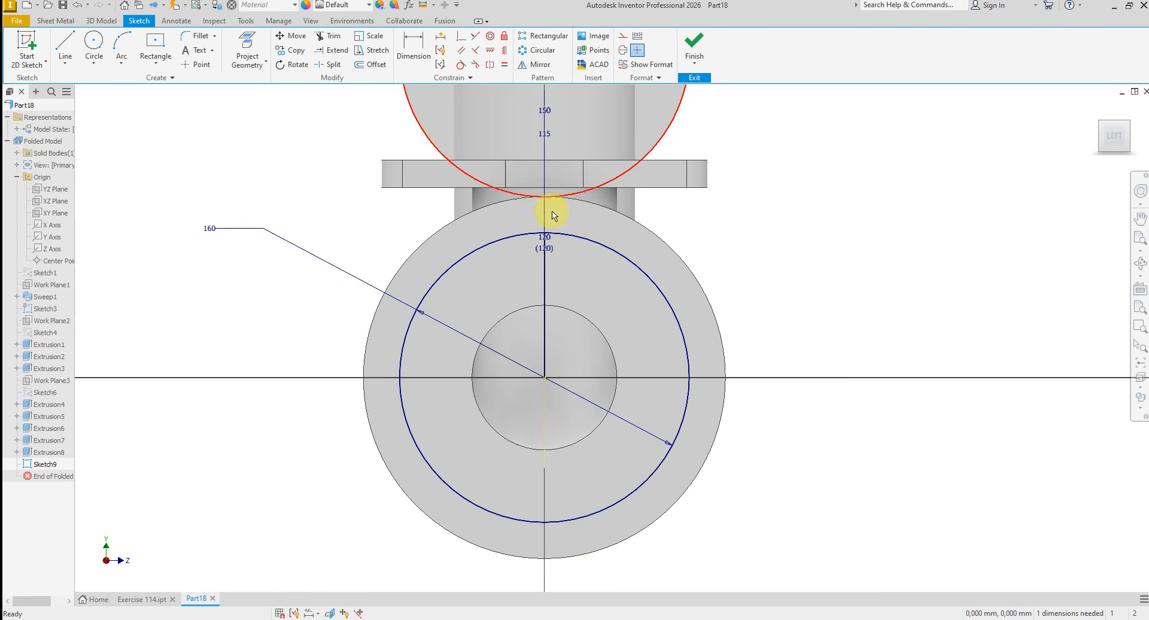
# - Convert the 160 mm bolt circle and the vertical line to construction geometry
pyautogui.moveTo(289, 186); pyautogui.dragTo(882, 547)
pyautogui.rightClick(832, 486)
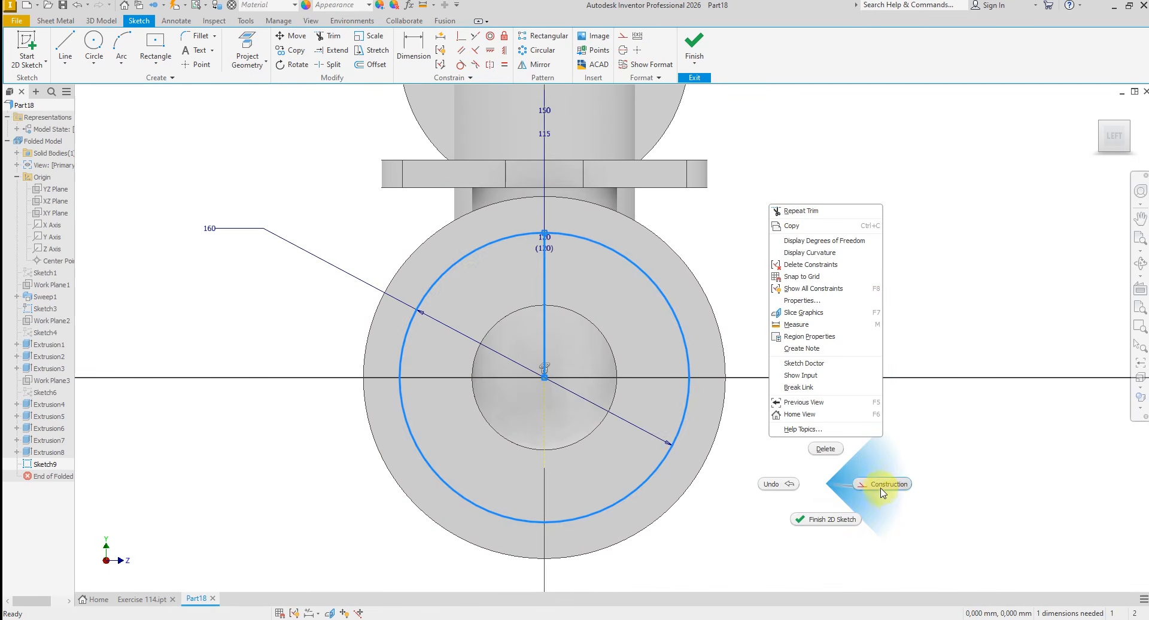
pyautogui.click(882, 486)
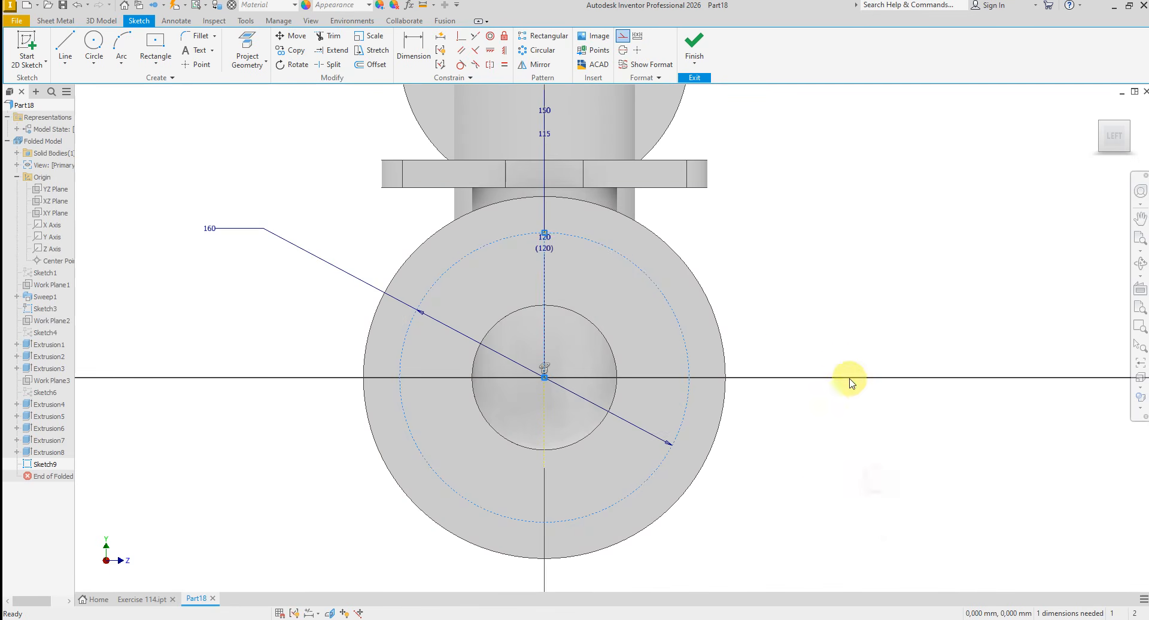
# - Place a sketch point where the vertical construction line meets the 160 mm bolt circle, and finish the sketch
pyautogui.click(185, 65)
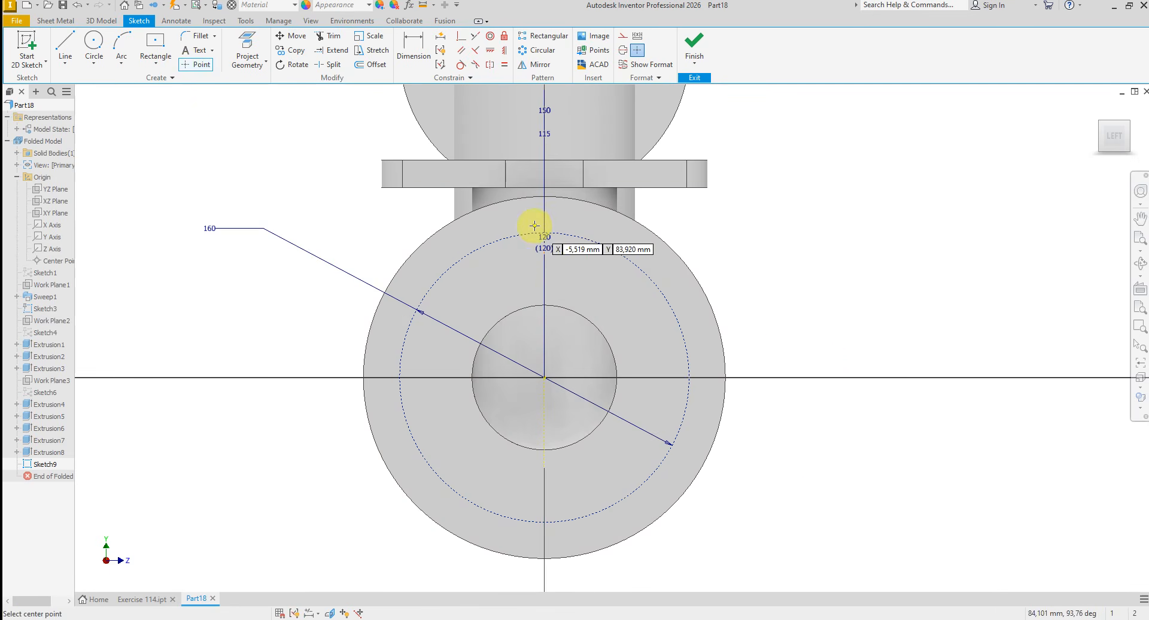
pyautogui.scroll(3, 534, 231)
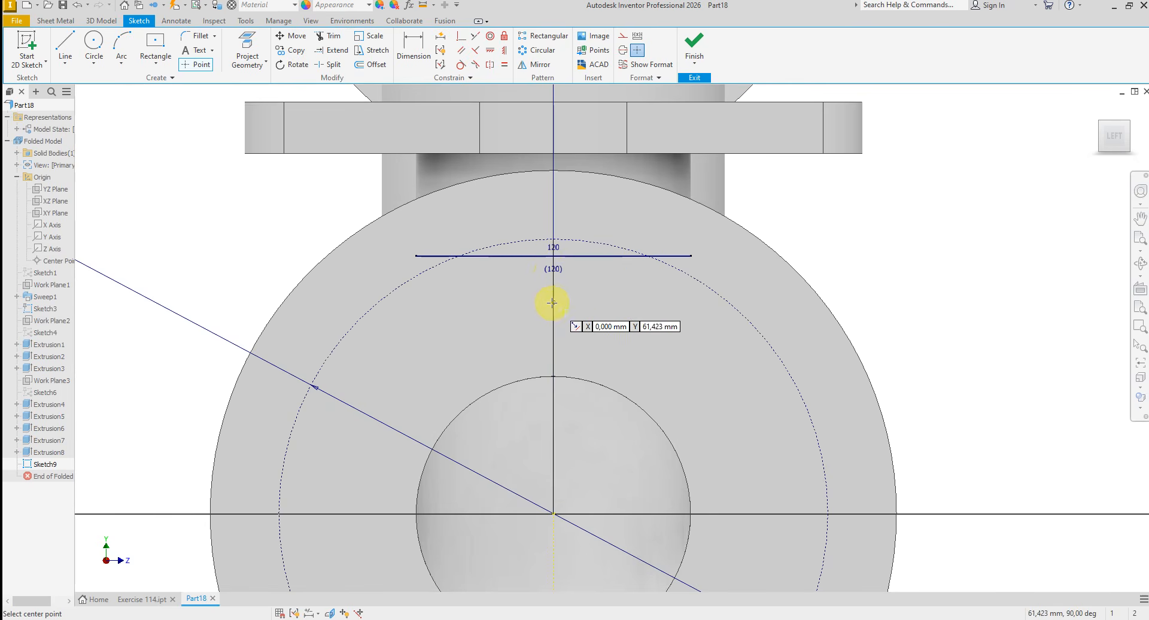
pyautogui.click(553, 239)
pyautogui.rightClick(773, 248)
pyautogui.click(850, 252)
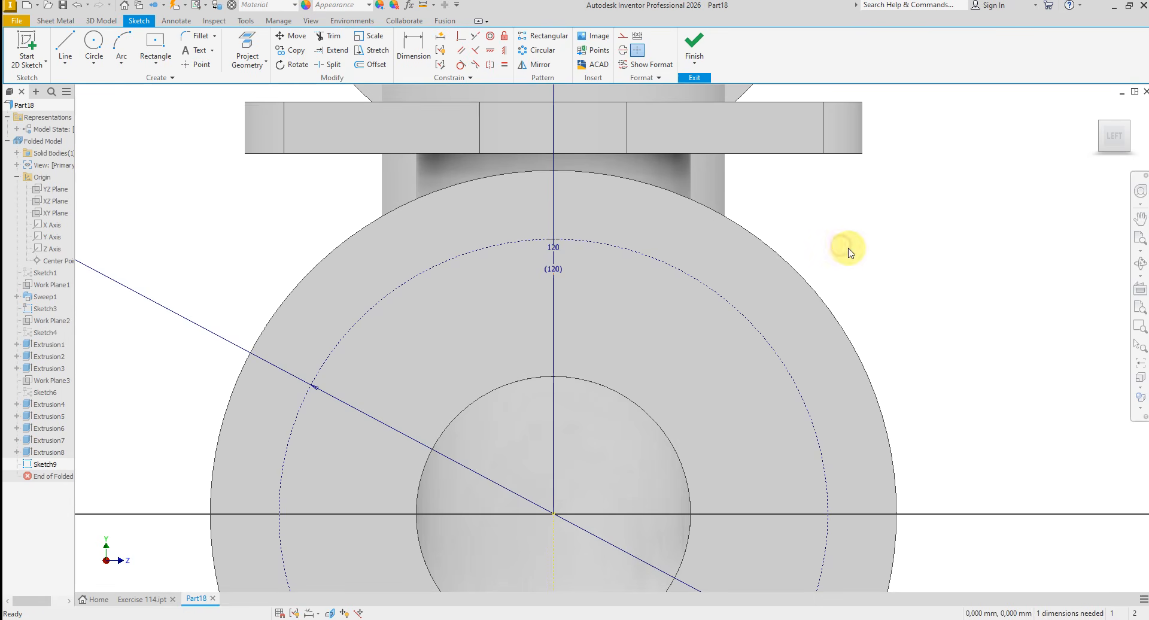
pyautogui.click(695, 47)
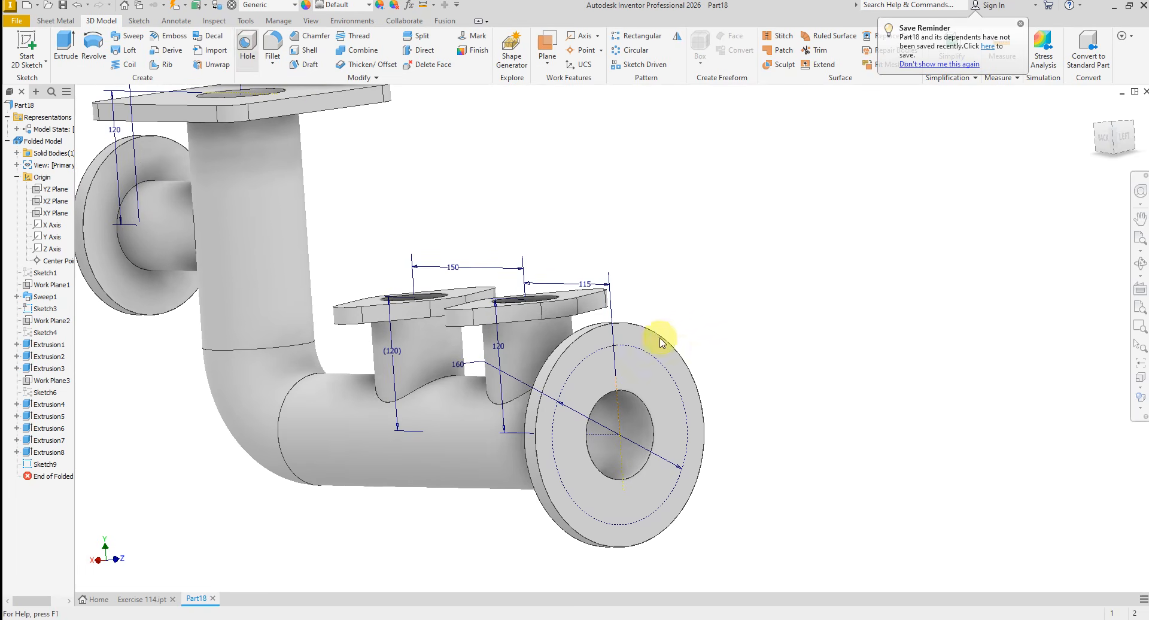
# - Create a simple 14 mm diameter hole, 15 mm deep, at the sketch point on the horizontal pipe's end flange
pyautogui.scroll(2, 617, 350)
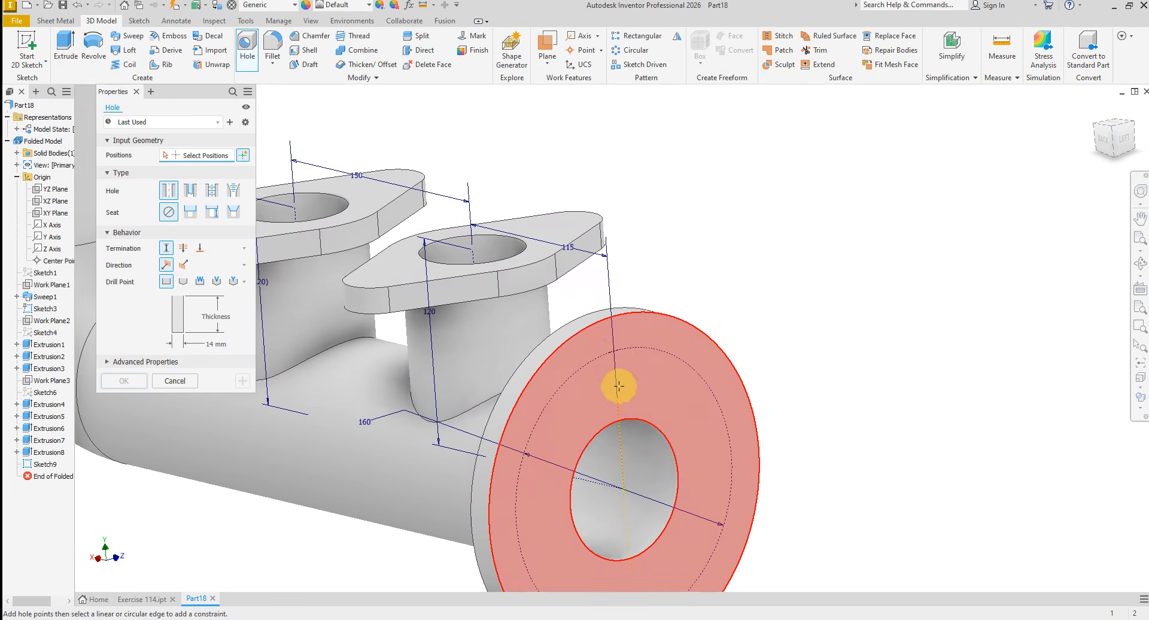
pyautogui.click(614, 352)
pyautogui.scroll(-2, 740, 337)
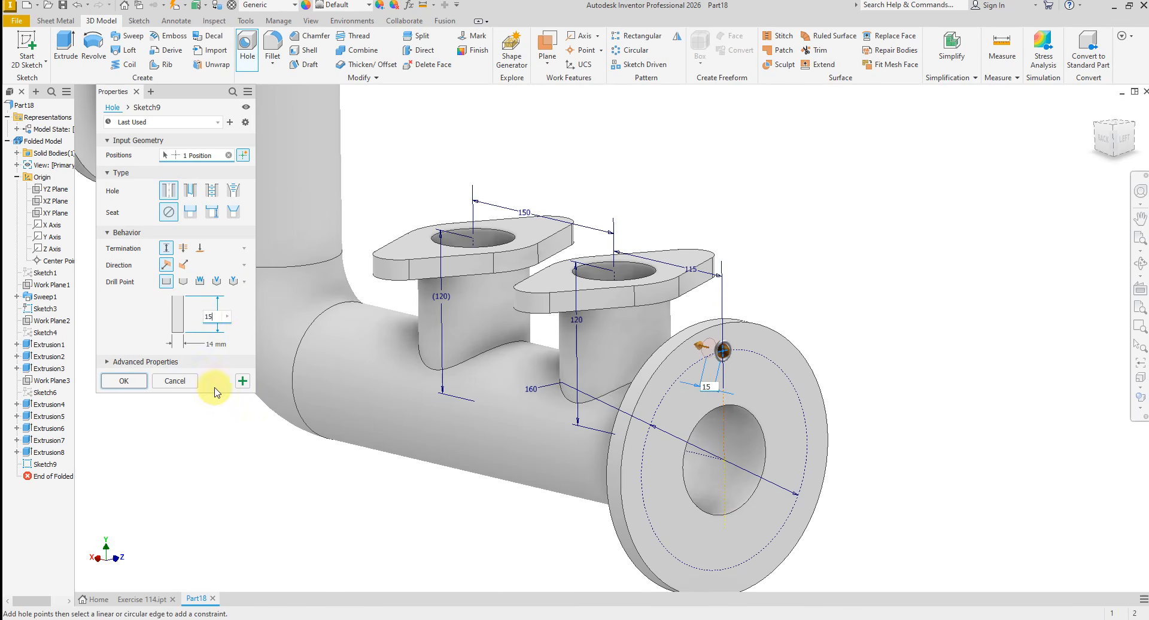
pyautogui.click(126, 390)
# - Hide Sketch3, which holds the branch layout dimensions
pyautogui.moveTo(461, 419)
pyautogui.keyDown('shift'); pyautogui.mouseDown(button='middle')
pyautogui.moveTo(591, 437)
pyautogui.moveTo(582, 426)
pyautogui.moveTo(147, 335)
pyautogui.moveTo(384, 308)
pyautogui.moveTo(530, 249)
pyautogui.mouseUp(button='middle'); pyautogui.keyUp('shift')
pyautogui.scroll(3, 582, 444)
pyautogui.scroll(-4, 146, 336)
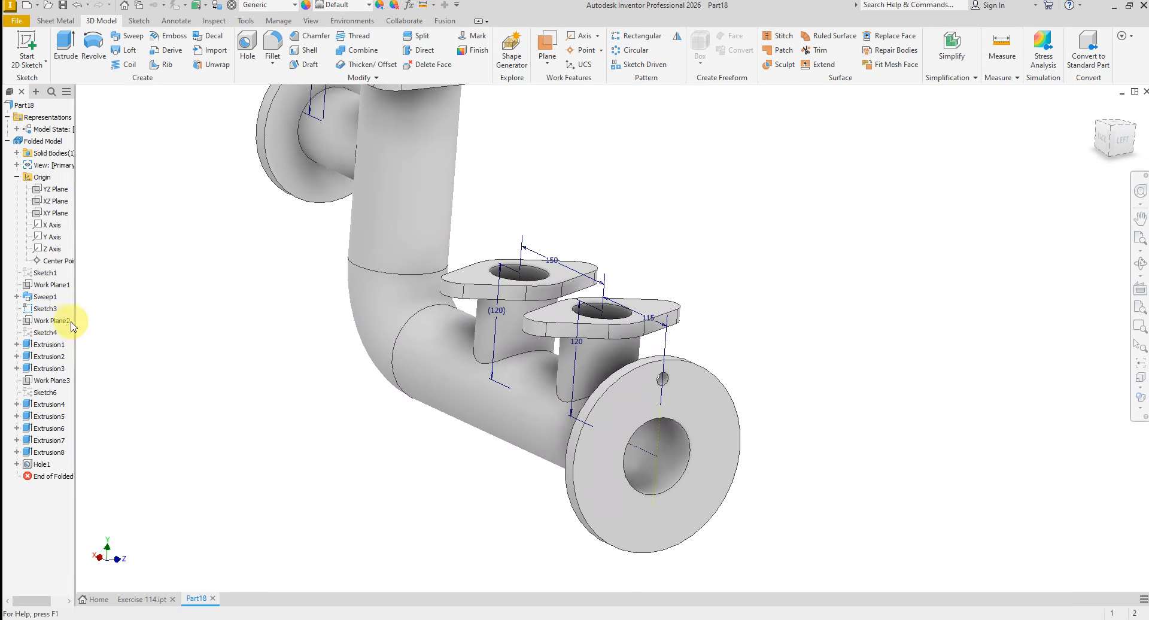
pyautogui.rightClick(43, 310)
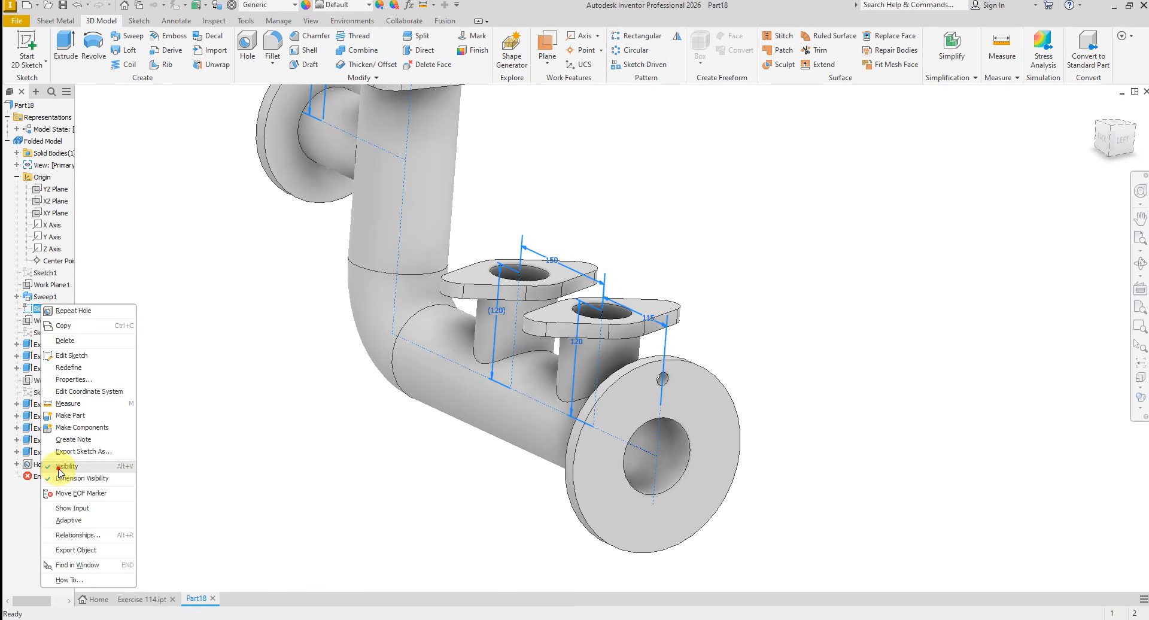
pyautogui.click(328, 462)
# - Assign the Stainless Steel material to the part
pyautogui.scroll(-4, 428, 469)
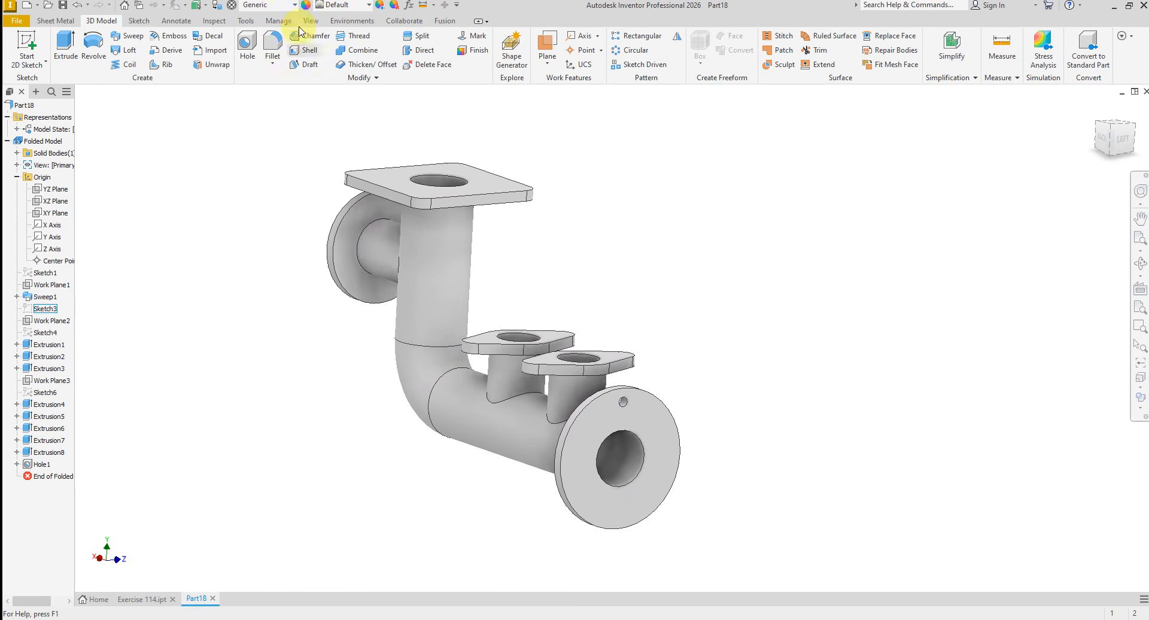
pyautogui.click(288, 11)
pyautogui.scroll(-3, 303, 407)
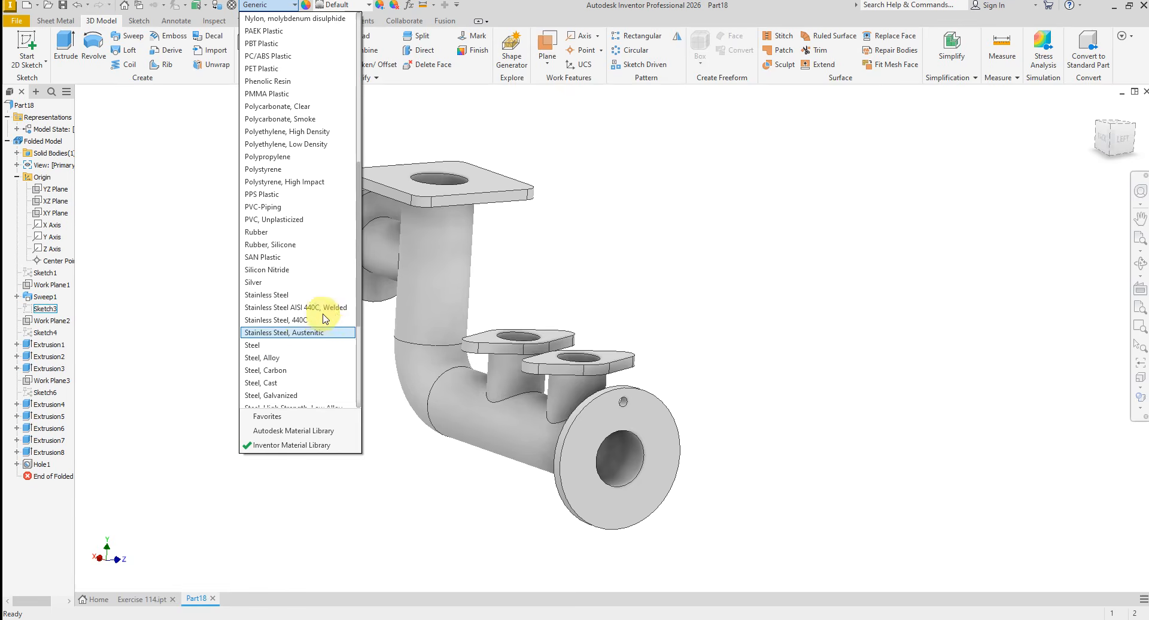
pyautogui.click(303, 321)
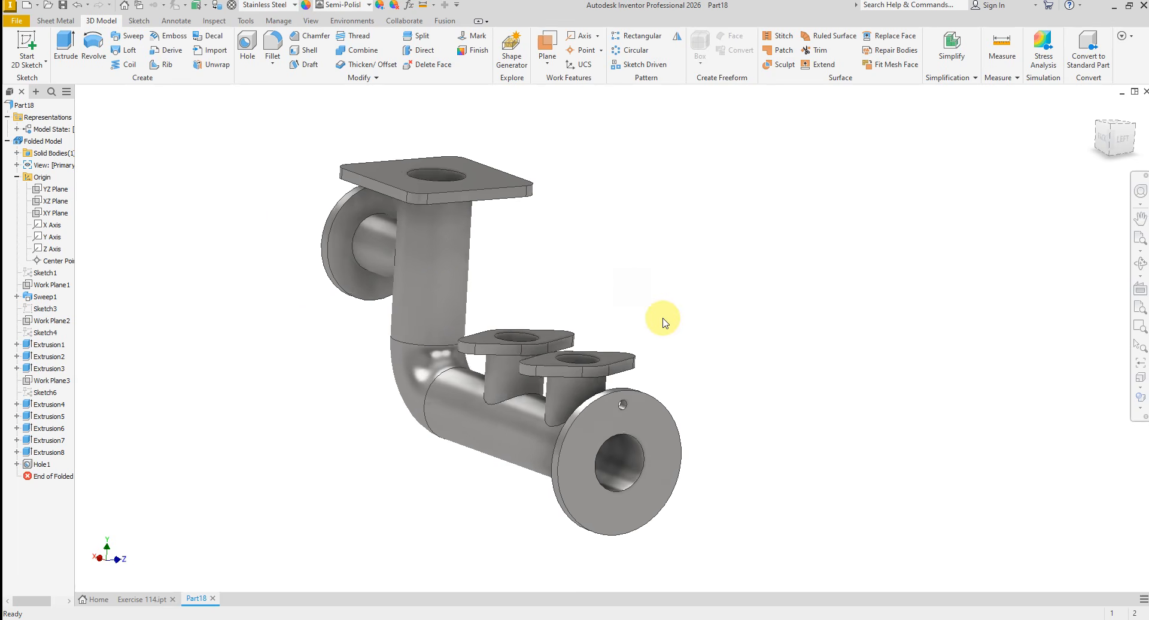
pyautogui.scroll(4, 658, 321)
# - Circular-pattern the flange hole around the horizontal pipe's bore axis with 6 occurrences over 360 degrees
pyautogui.keyDown('shift'); pyautogui.moveTo(586, 324); pyautogui.dragTo(619, 189, button='middle'); pyautogui.keyUp('shift')
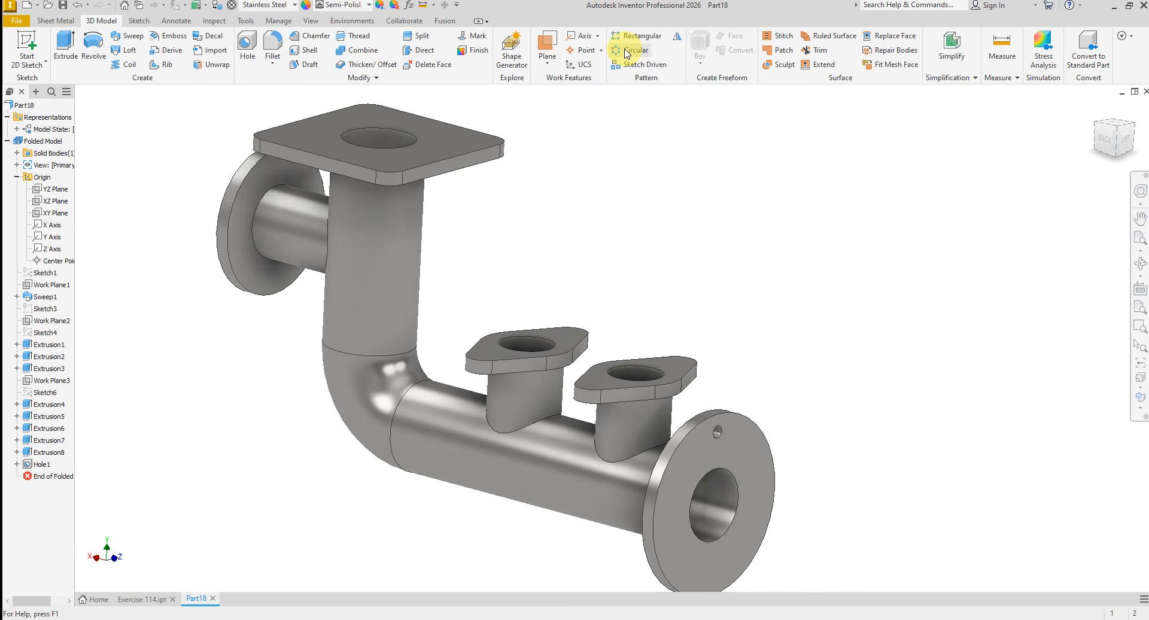
pyautogui.scroll(5, 724, 419)
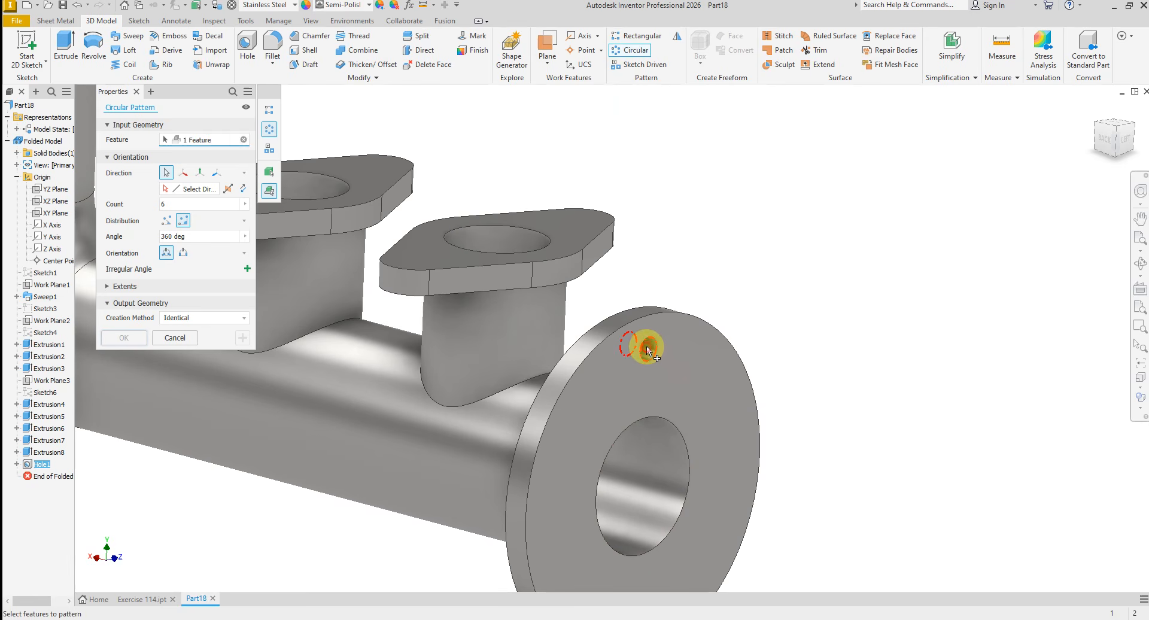
pyautogui.scroll(-3, 598, 275)
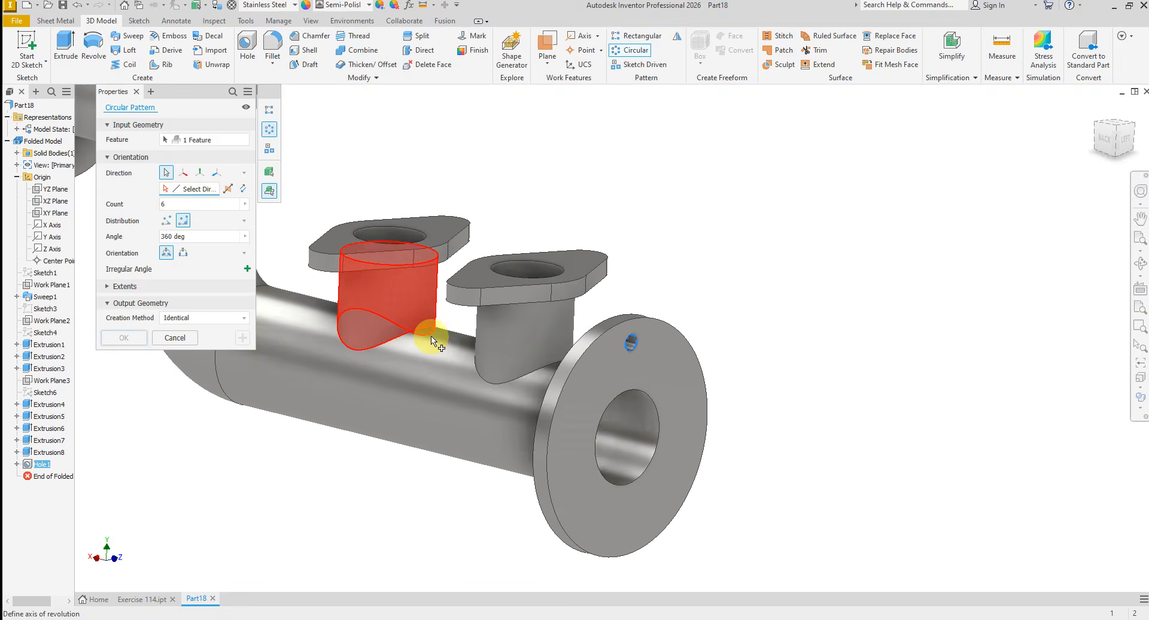
pyautogui.click(661, 440)
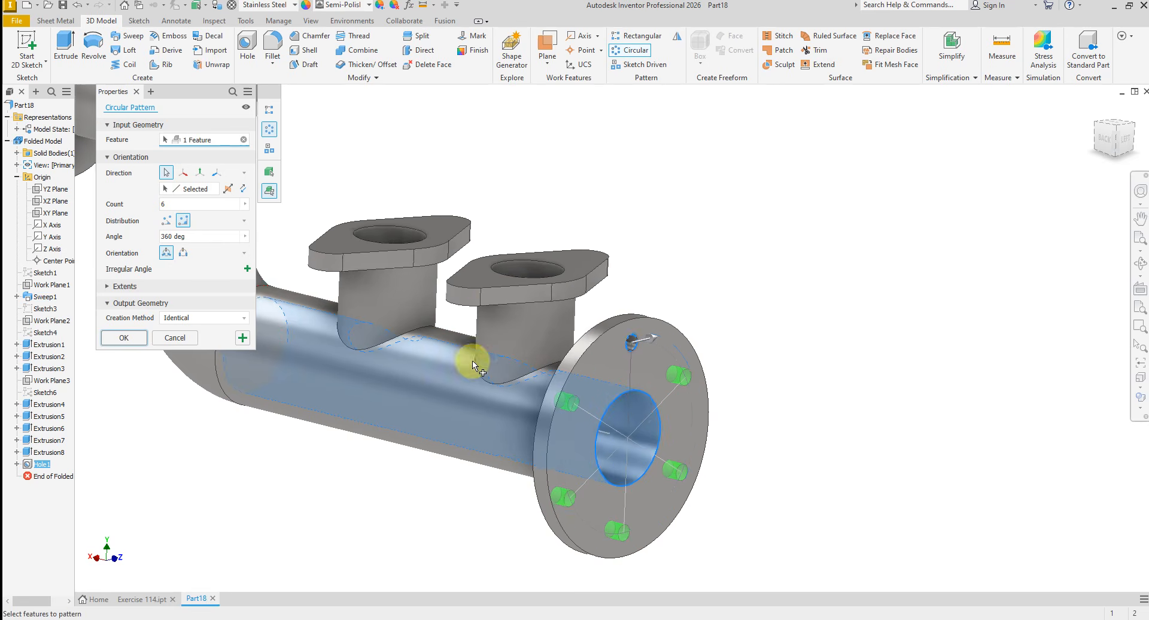
pyautogui.scroll(2, 475, 362)
pyautogui.click(124, 339)
# - Start a new sketch on the outer face of the round flange on the upper side branch
pyautogui.scroll(-3, 205, 328)
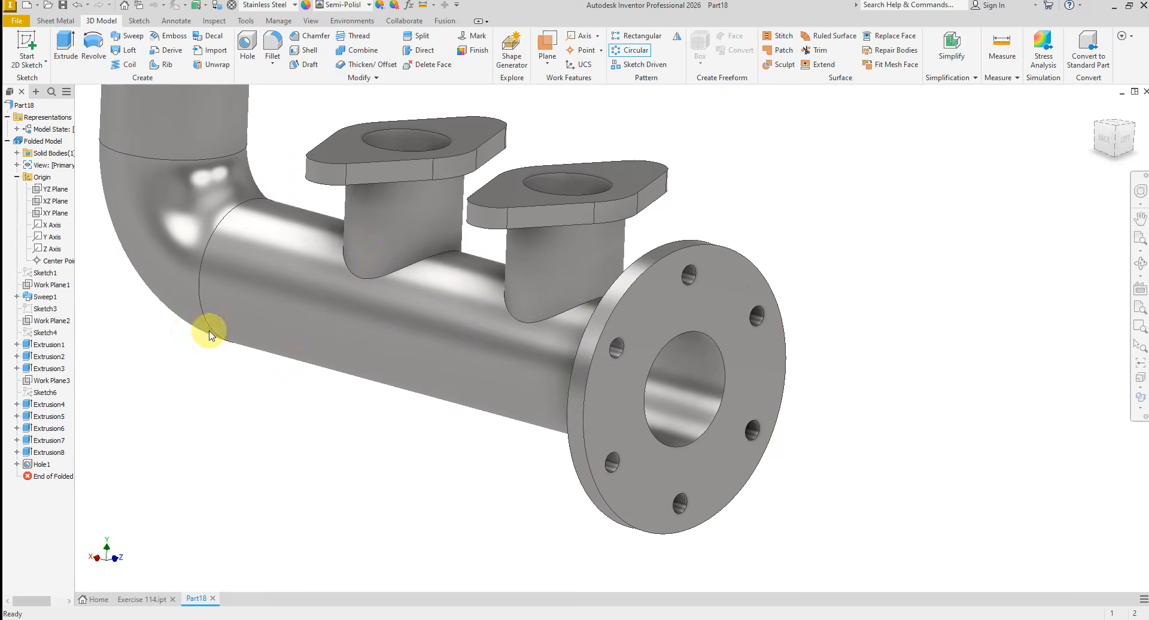
pyautogui.scroll(2, 539, 307)
pyautogui.keyDown('shift'); pyautogui.moveTo(539, 306); pyautogui.dragTo(417, 330, button='middle'); pyautogui.keyUp('shift')
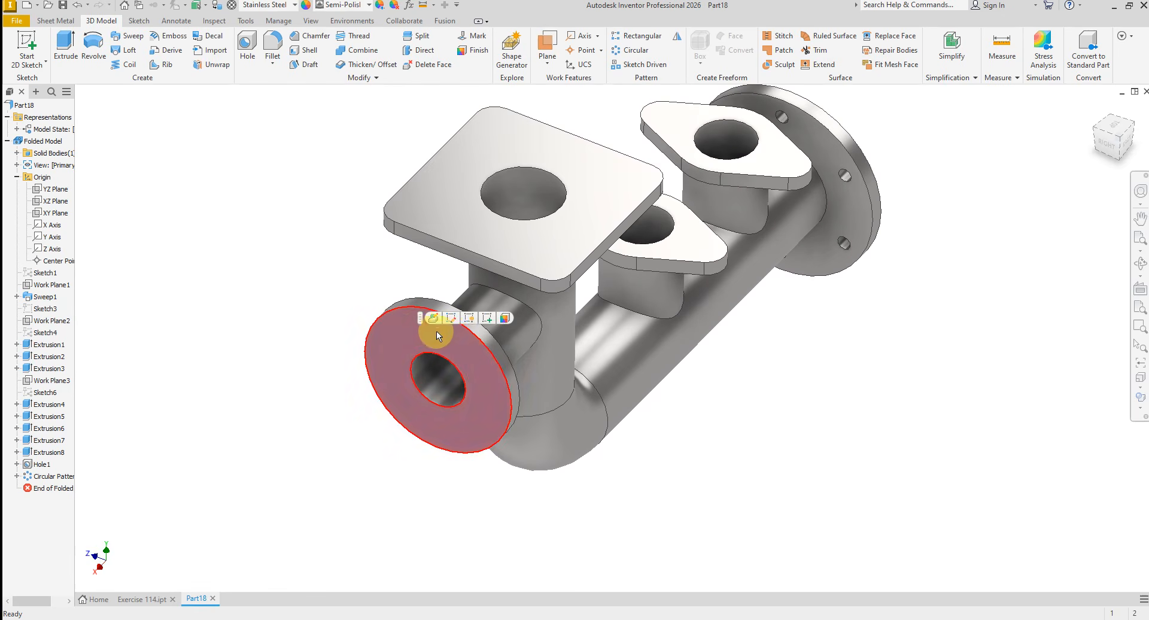
pyautogui.click(437, 334)
pyautogui.press('s')
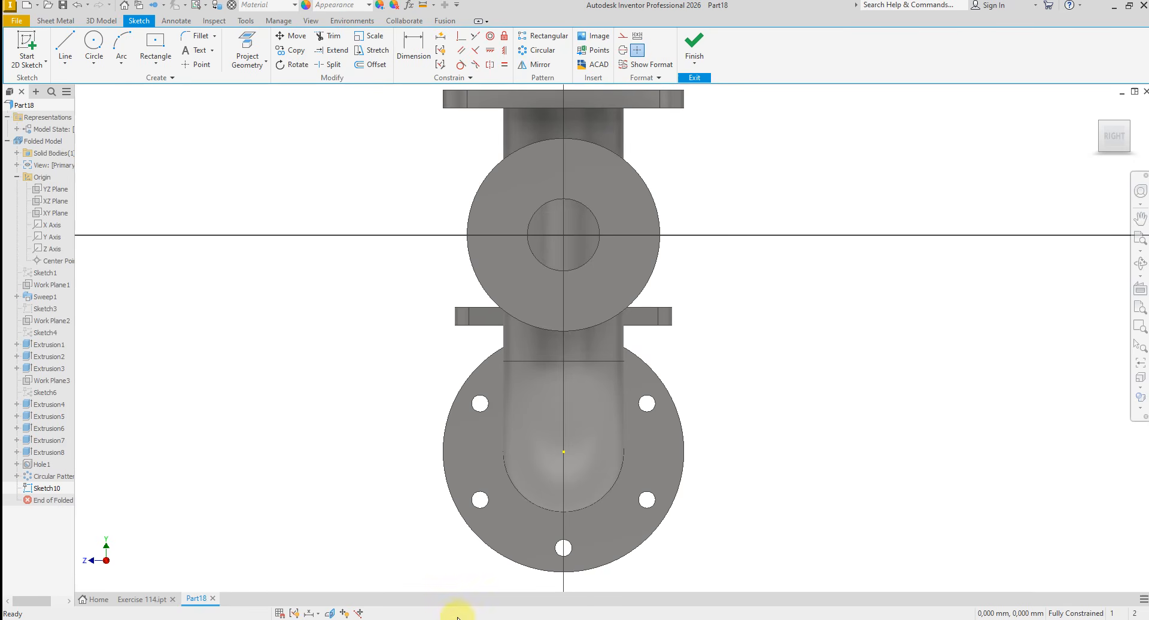
# - Check the bolt circle on the EXERCISE-114 drawing and sketch a circle about 119 mm in diameter centred on the side branch flange
pyautogui.click(419, 619)
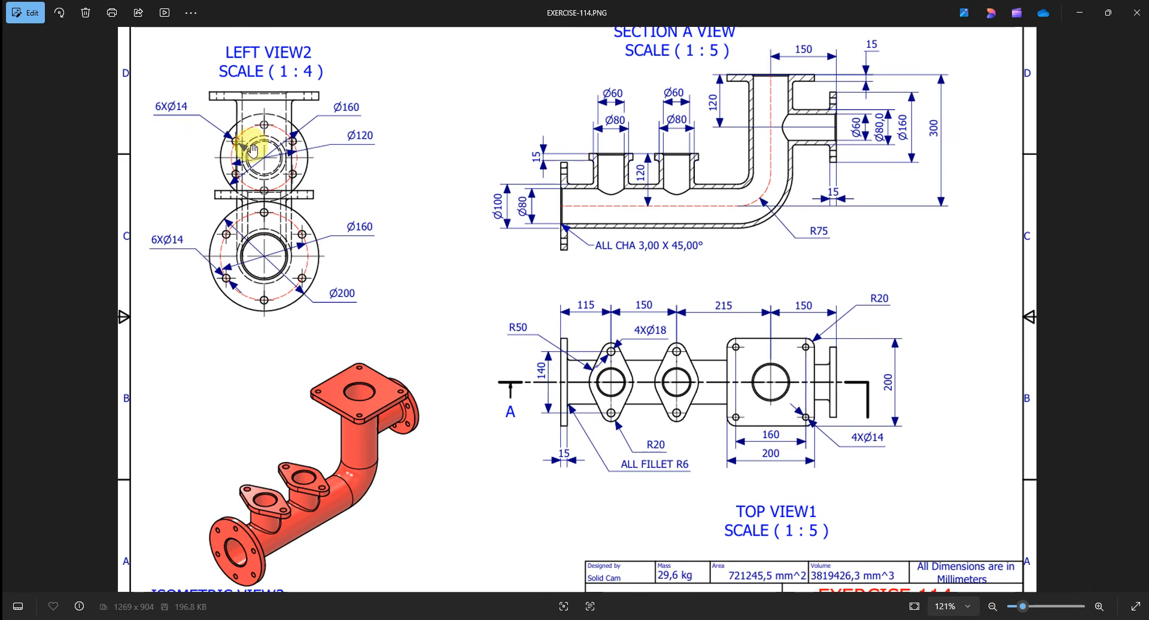
pyautogui.scroll(2, 254, 150)
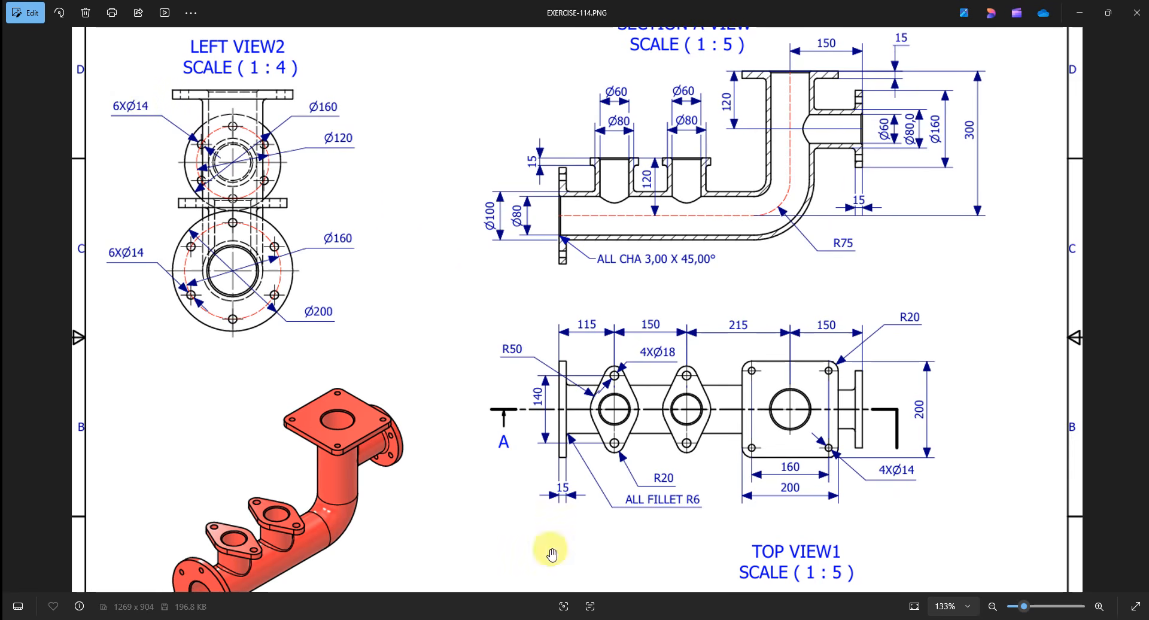
pyautogui.hotkey('alt', 'Tab')
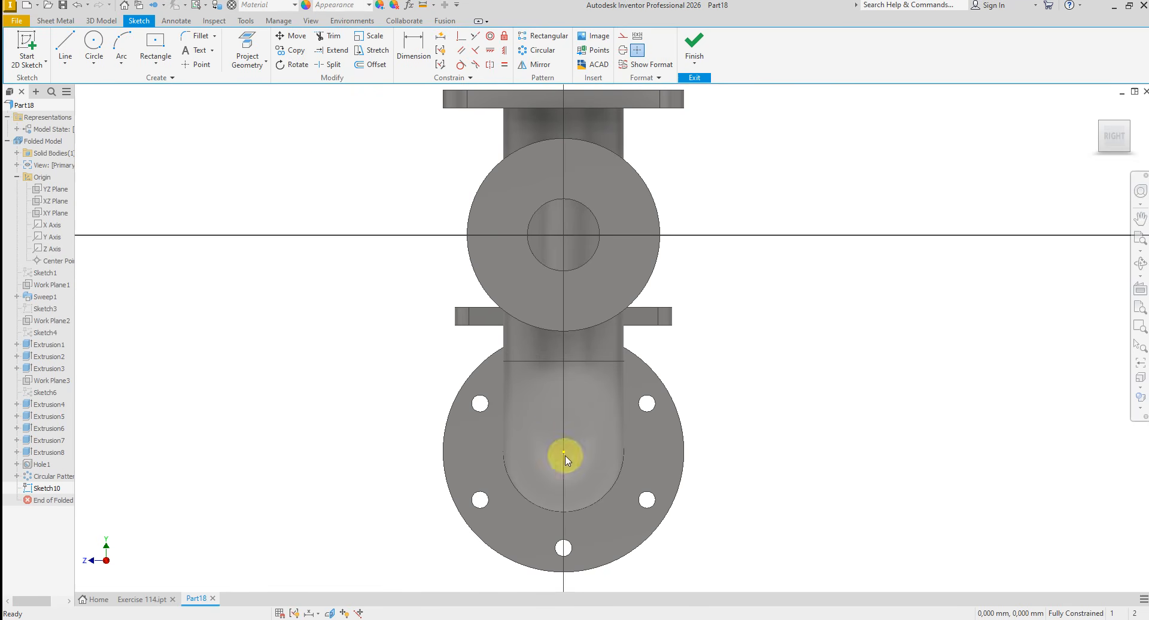
pyautogui.rightClick(311, 174)
pyautogui.click(284, 158)
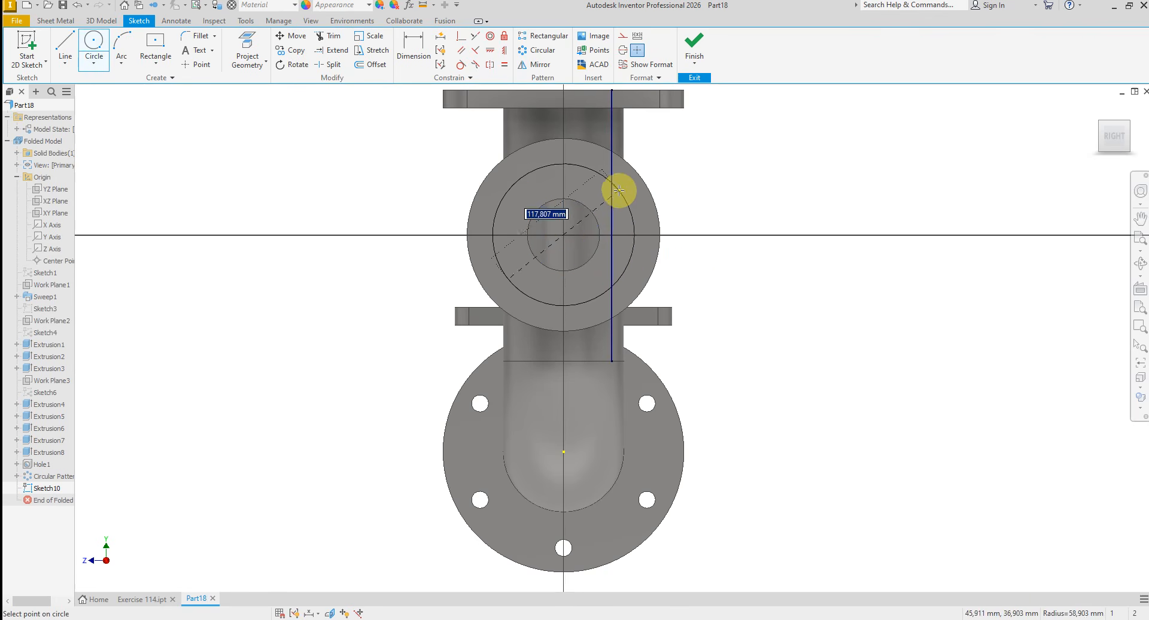
pyautogui.click(616, 184)
pyautogui.rightClick(735, 204)
pyautogui.click(671, 201)
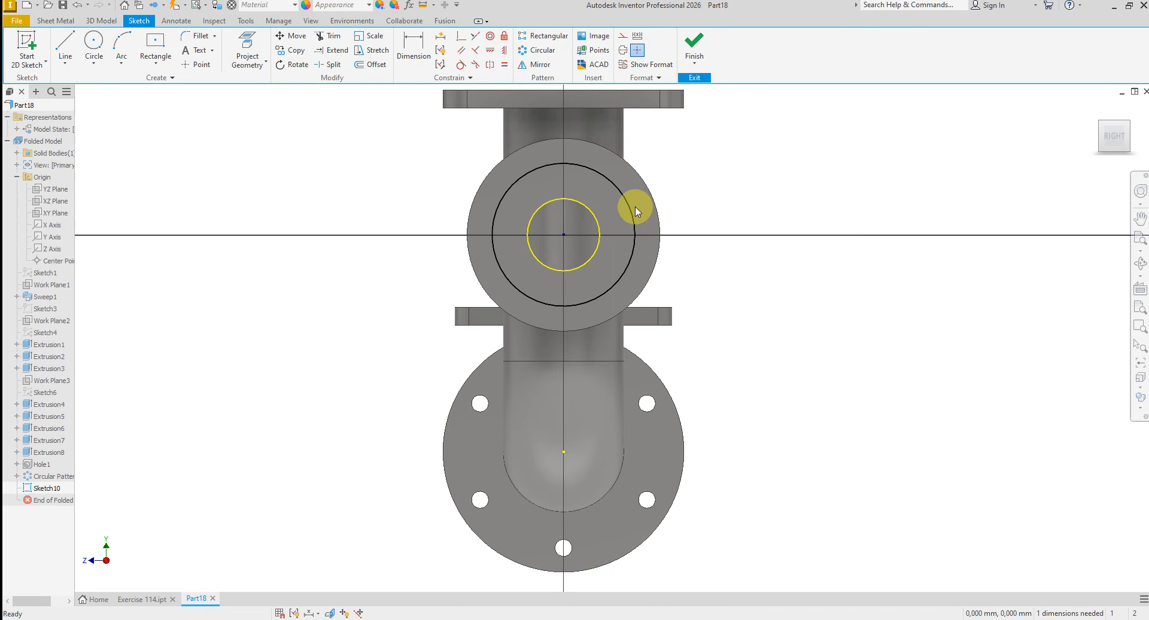
# - Dimension the side flange's bolt circle at 120 mm diameter
pyautogui.click(423, 52)
pyautogui.click(595, 175)
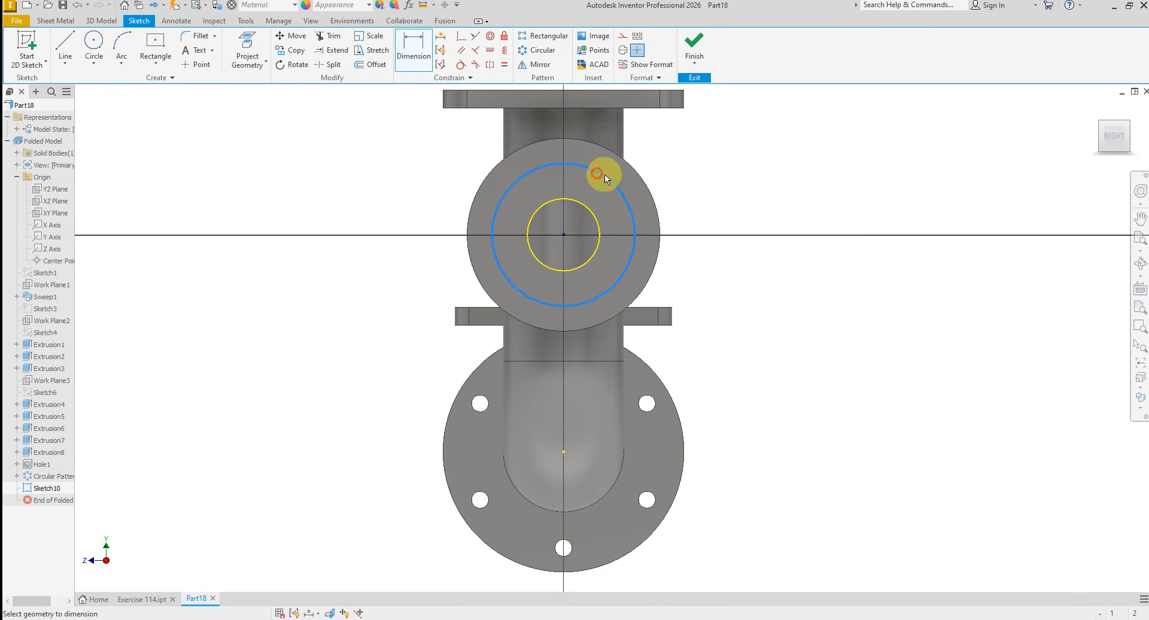
pyautogui.click(721, 191)
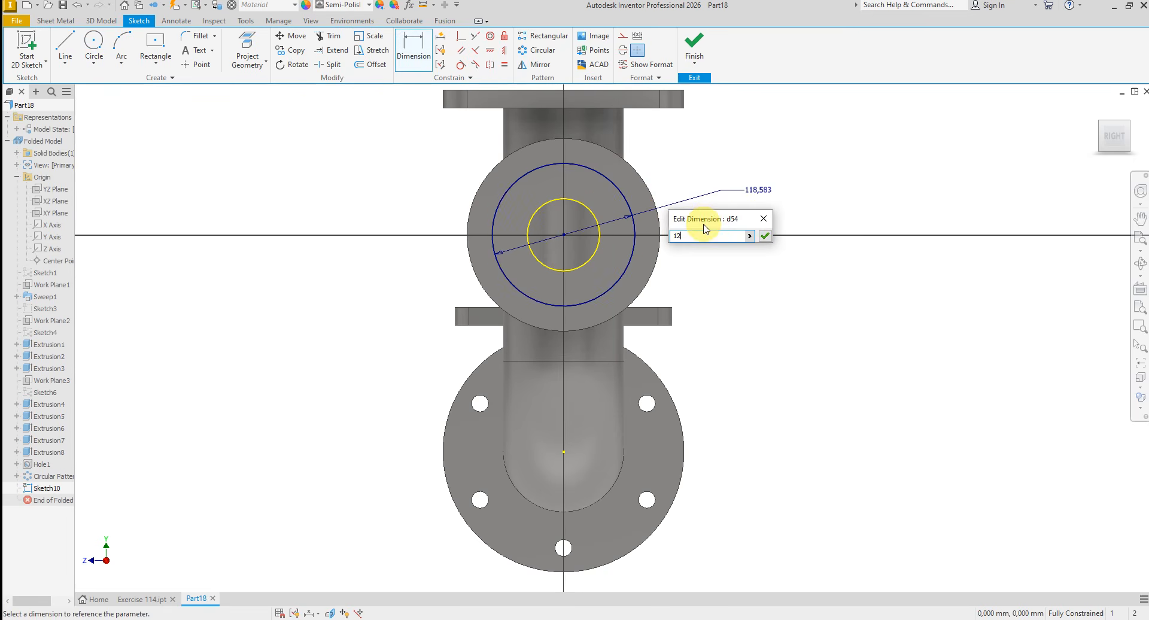
pyautogui.press('Return')
# - Draw a vertical line about 67 mm long from the side flange's centre upward past the bolt circle
pyautogui.rightClick(731, 266)
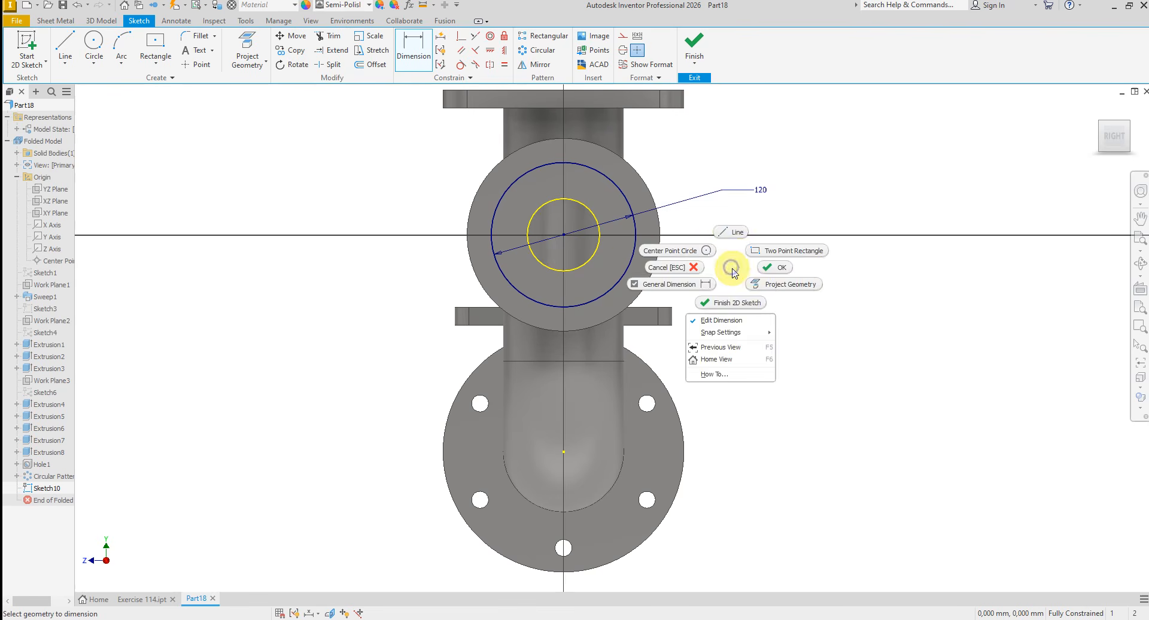
pyautogui.click(730, 233)
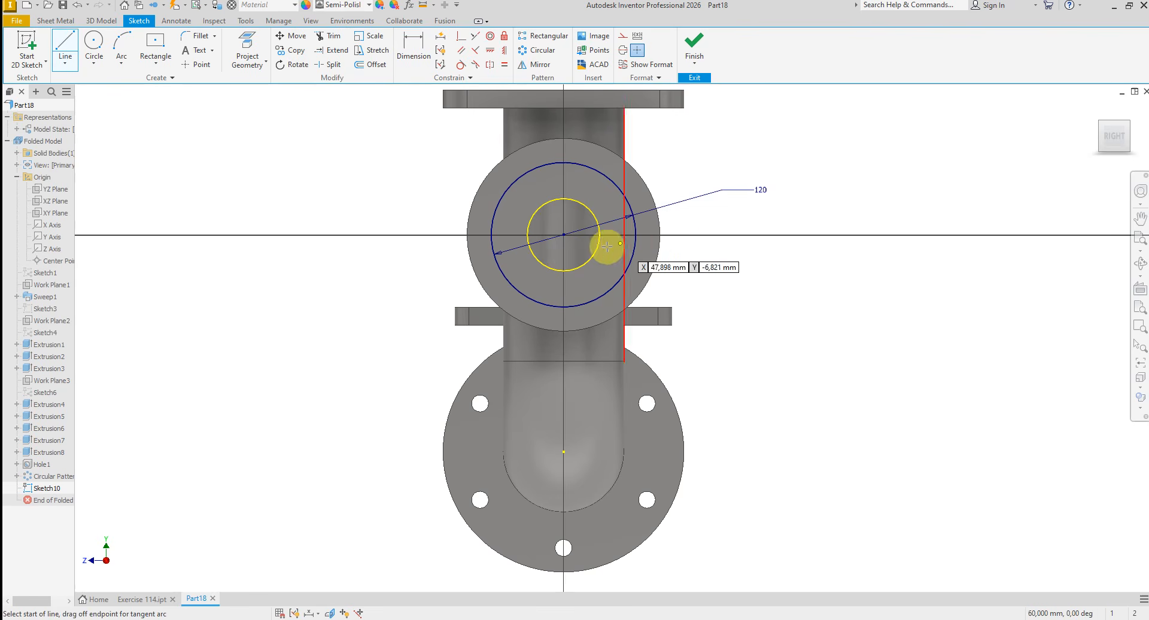
pyautogui.click(564, 232)
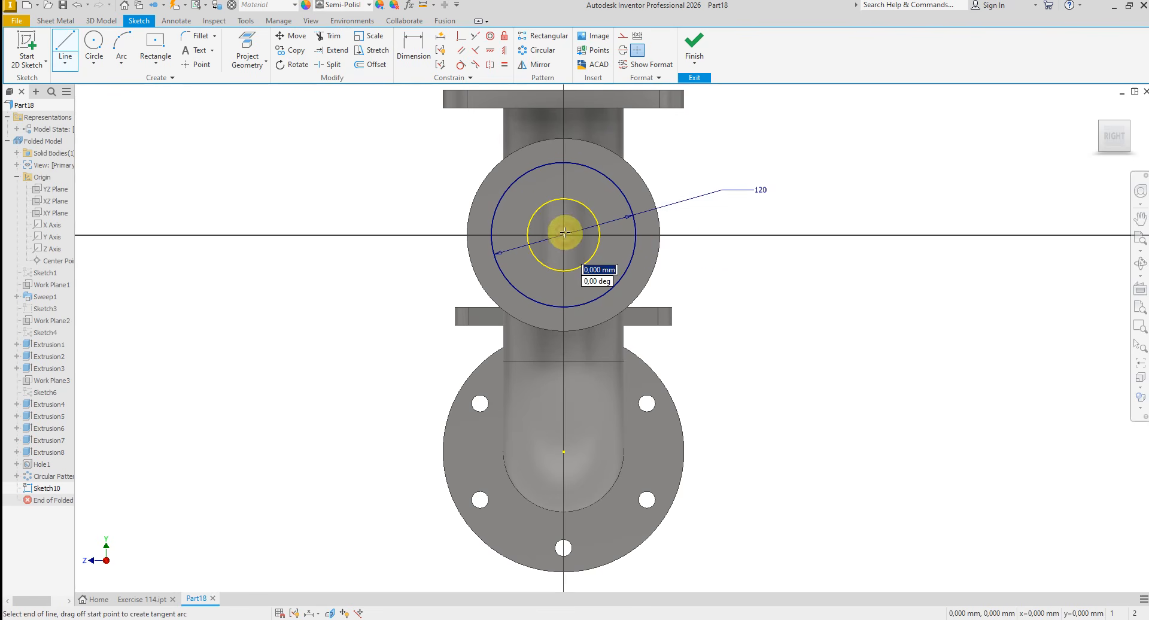
pyautogui.click(564, 155)
pyautogui.rightClick(590, 157)
pyautogui.click(632, 159)
# - Trim off the part of the vertical line that extends beyond the 120 mm bolt circle
pyautogui.scroll(-5, 564, 137)
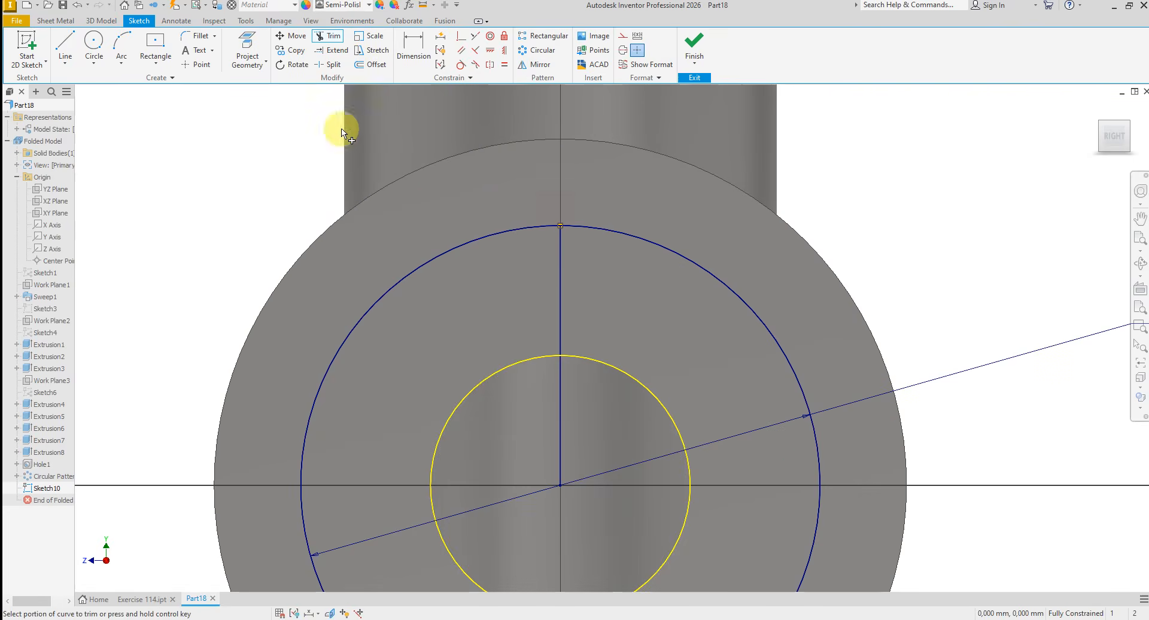
pyautogui.rightClick(261, 118)
pyautogui.click(299, 119)
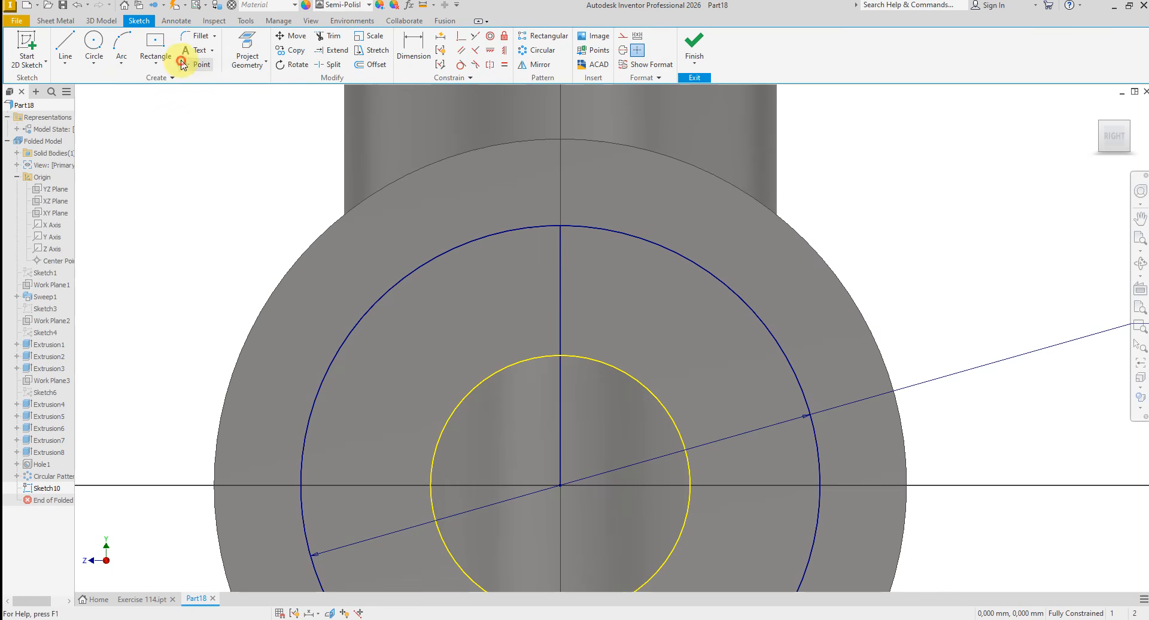
# - Place a sketch point where the vertical line meets the 120 mm bolt circle
pyautogui.click(181, 64)
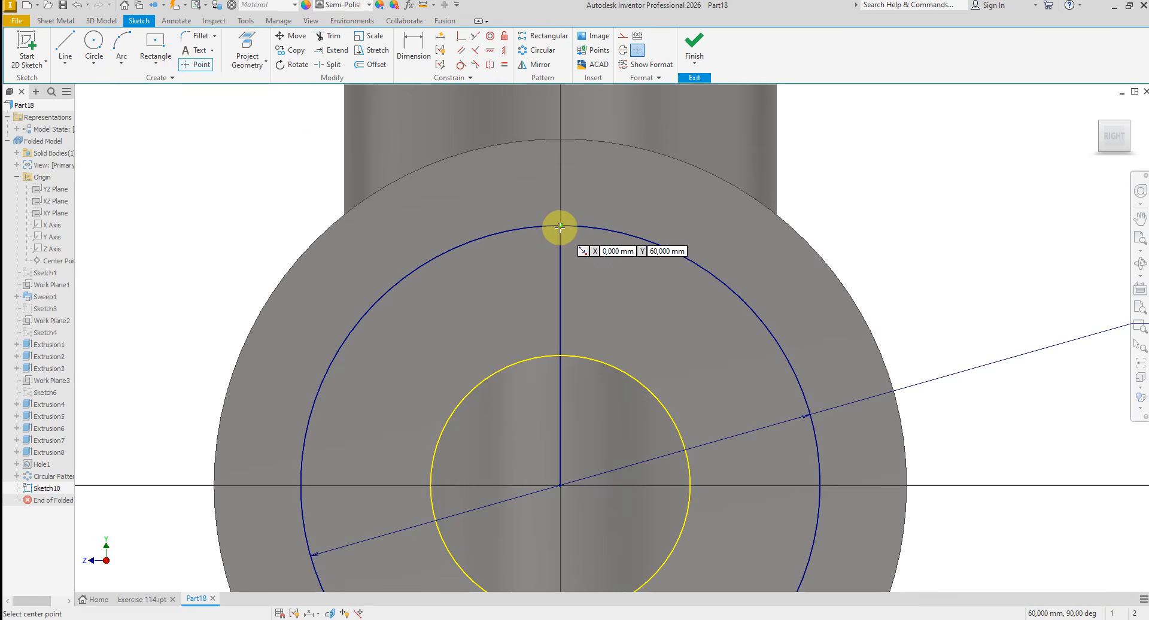
pyautogui.rightClick(297, 185)
pyautogui.click(340, 186)
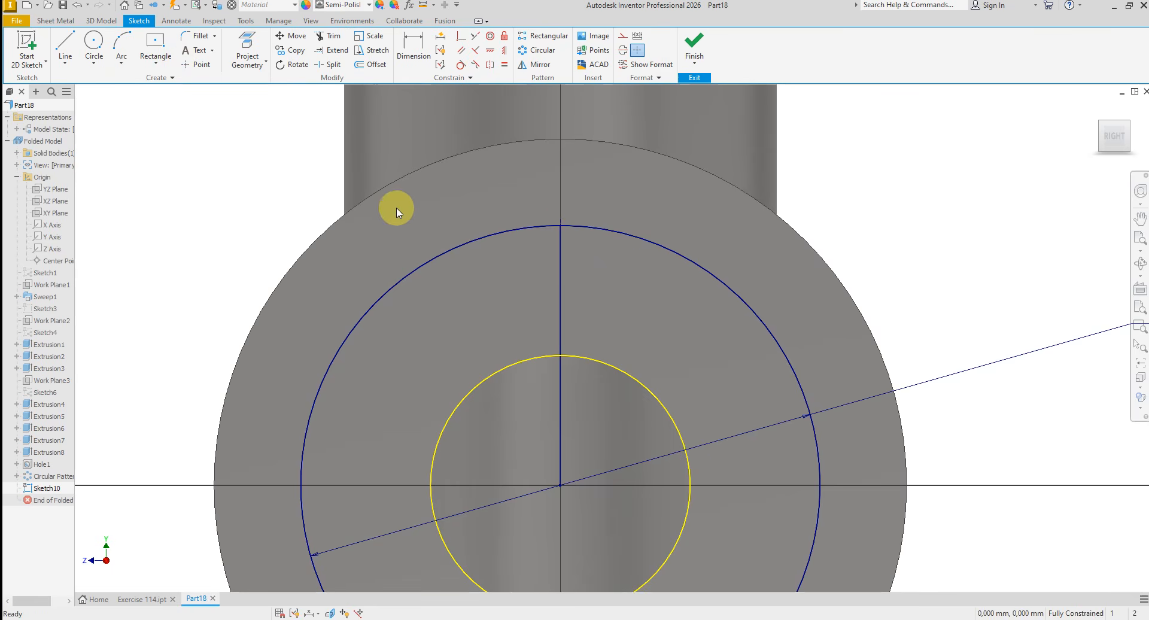
# - Convert the side flange's bolt circle, vertical line and projected bore circle to construction geometry
pyautogui.scroll(-2, 396, 207)
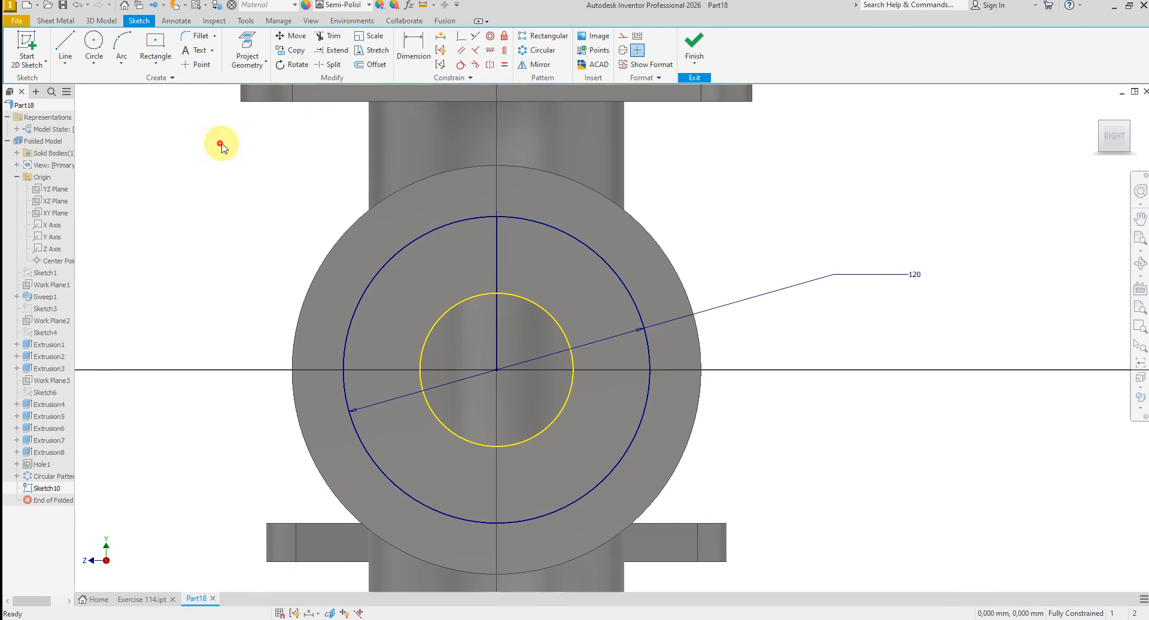
pyautogui.moveTo(221, 146)
pyautogui.mouseDown()
pyautogui.moveTo(667, 305)
pyautogui.moveTo(850, 590)
pyautogui.mouseUp()
pyautogui.rightClick(771, 486)
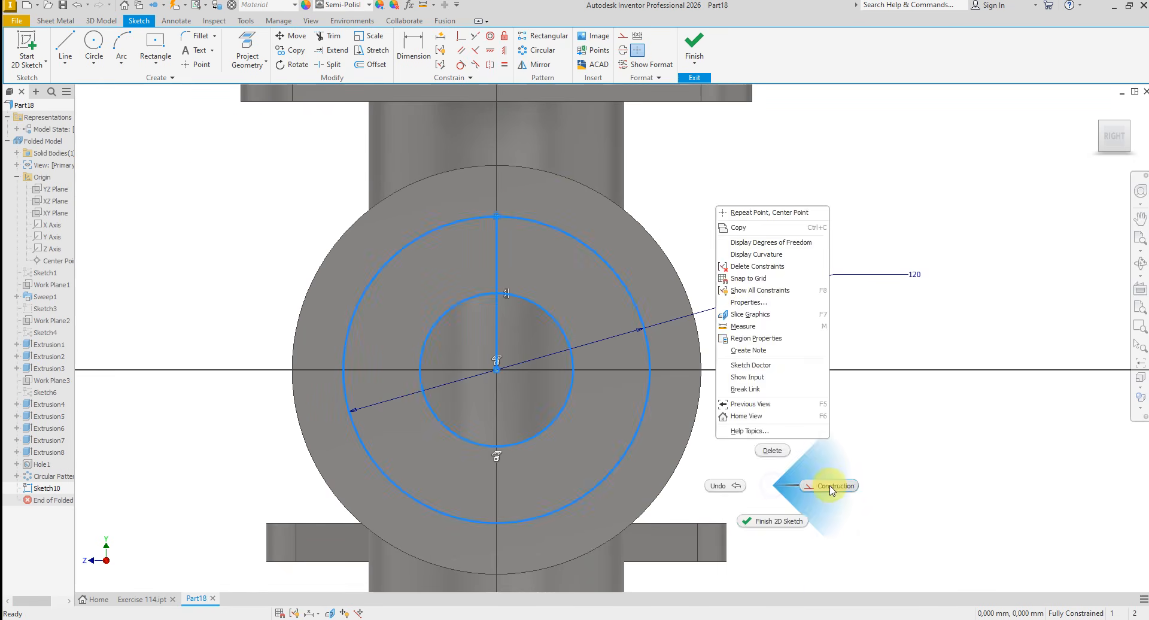
pyautogui.click(832, 490)
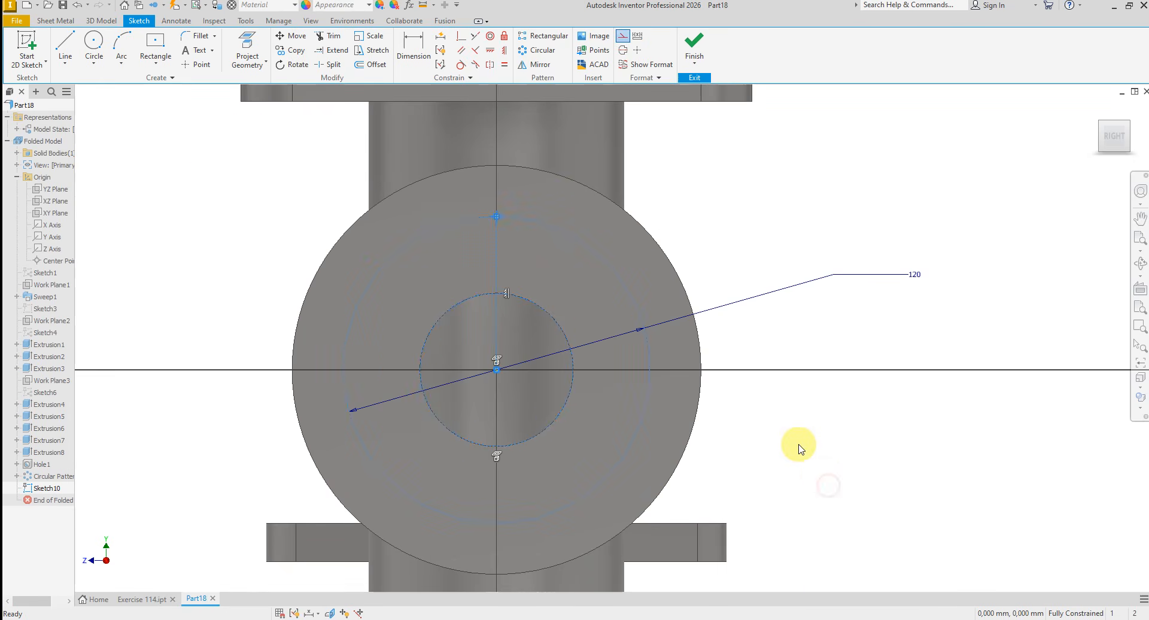
# - Finish the sketch and cut a 14 mm diameter, 15 mm deep simple hole at the sketch point on the side flange
pyautogui.click(696, 48)
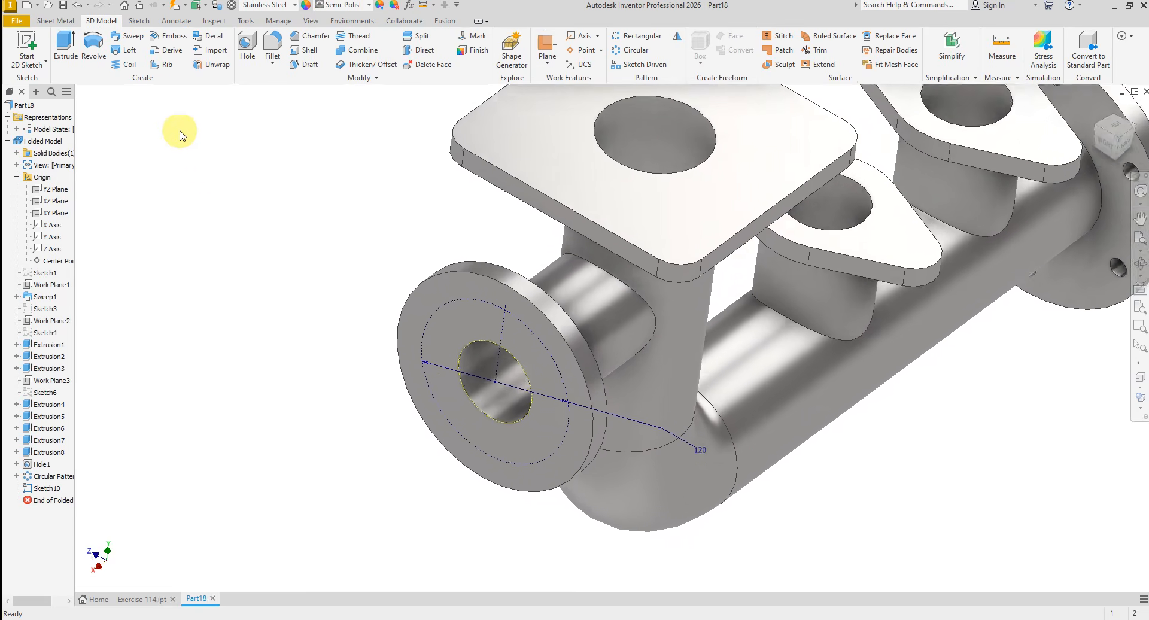
pyautogui.click(247, 50)
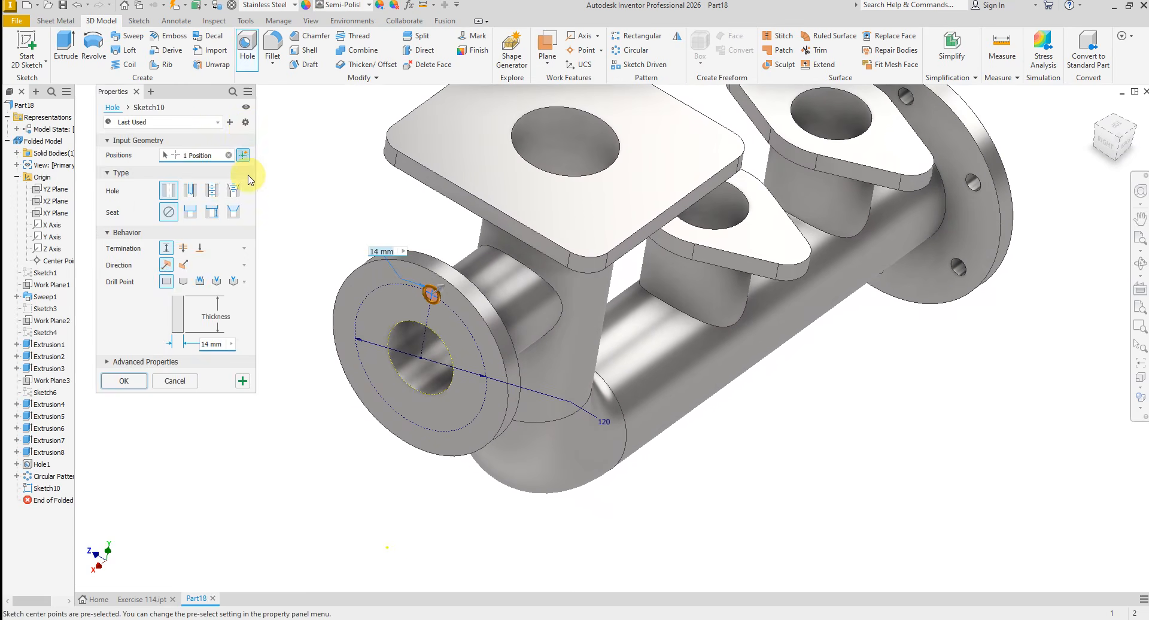
pyautogui.scroll(5, 442, 332)
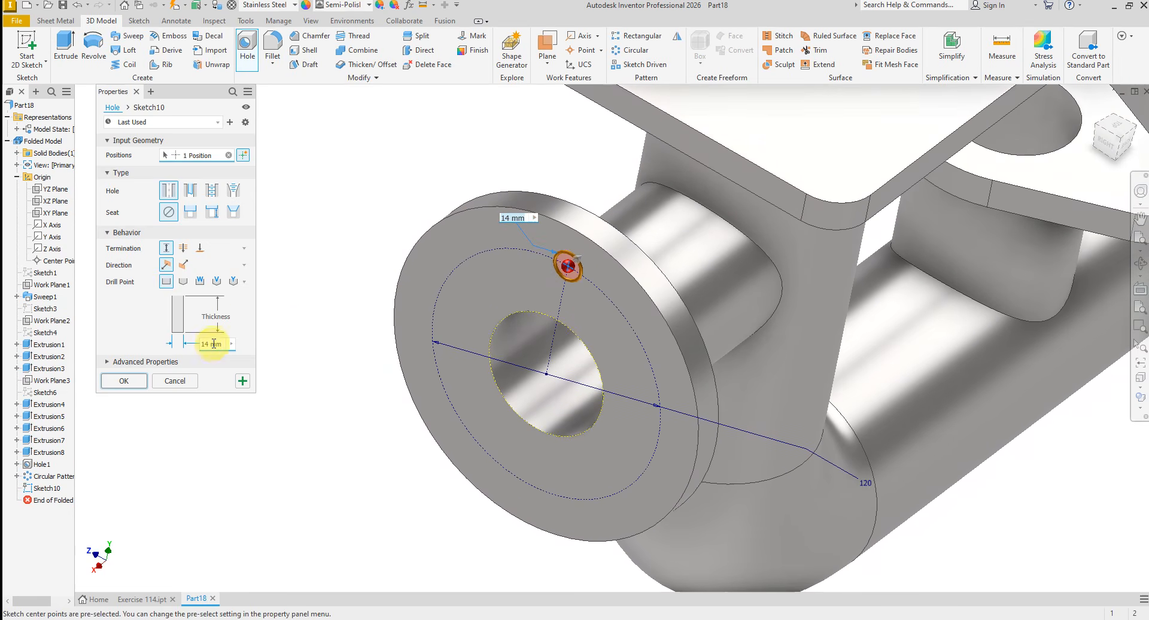
pyautogui.click(234, 318)
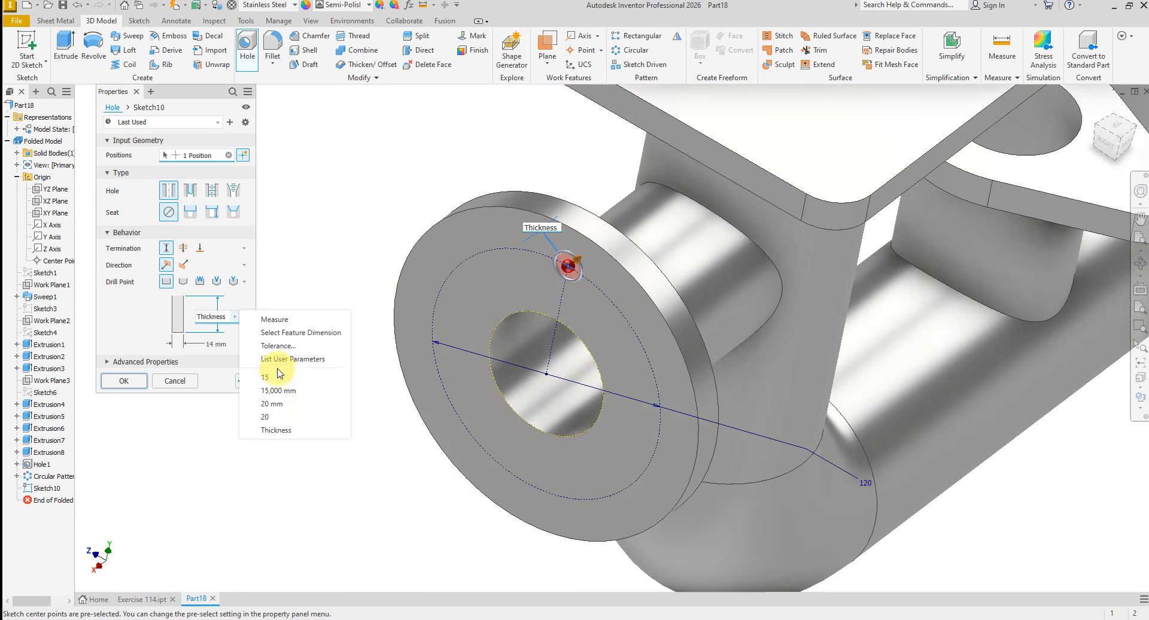
pyautogui.click(278, 378)
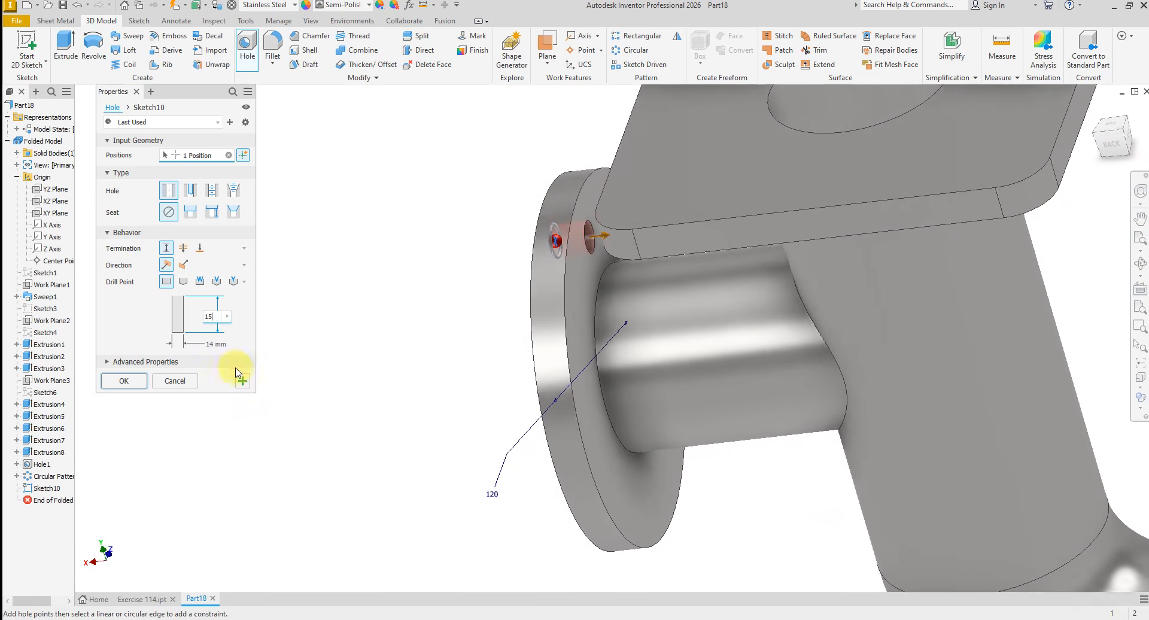
pyautogui.click(124, 381)
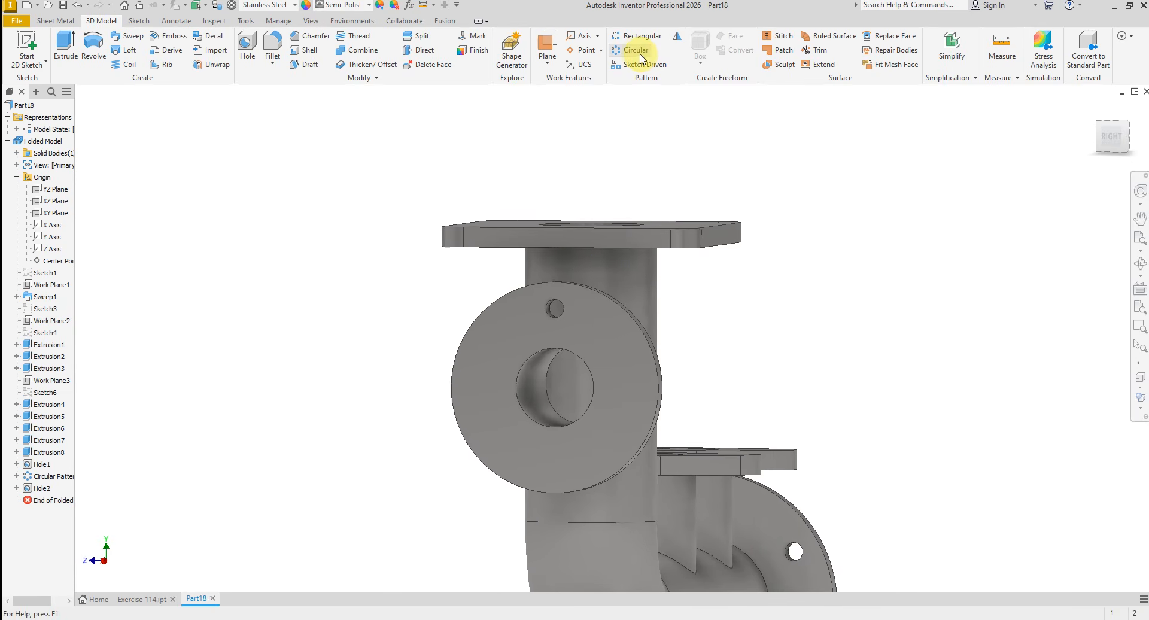
# - Create a circular pattern of the side flange's bolt hole about the bore axis, with 6 instances over 360 degrees
pyautogui.click(639, 52)
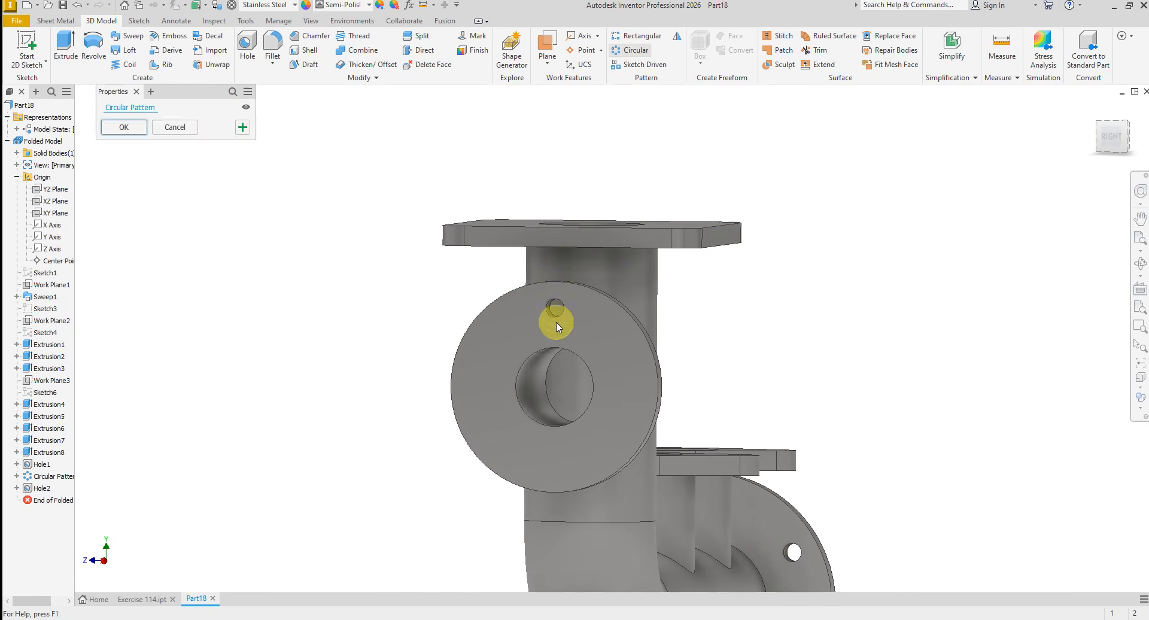
pyautogui.click(546, 301)
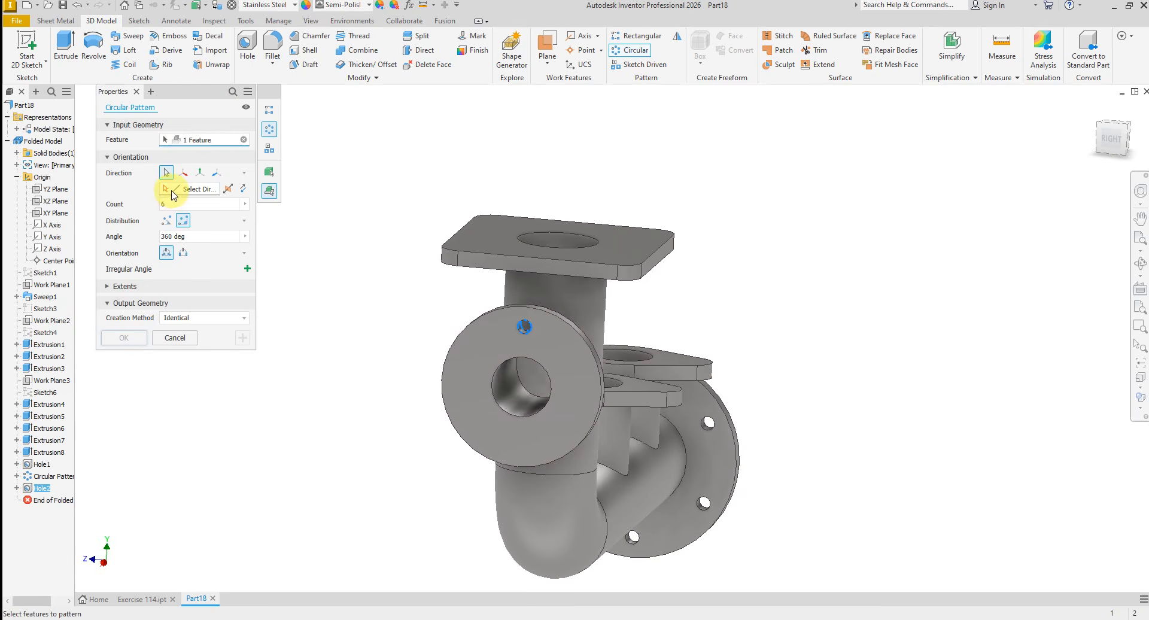
pyautogui.click(483, 386)
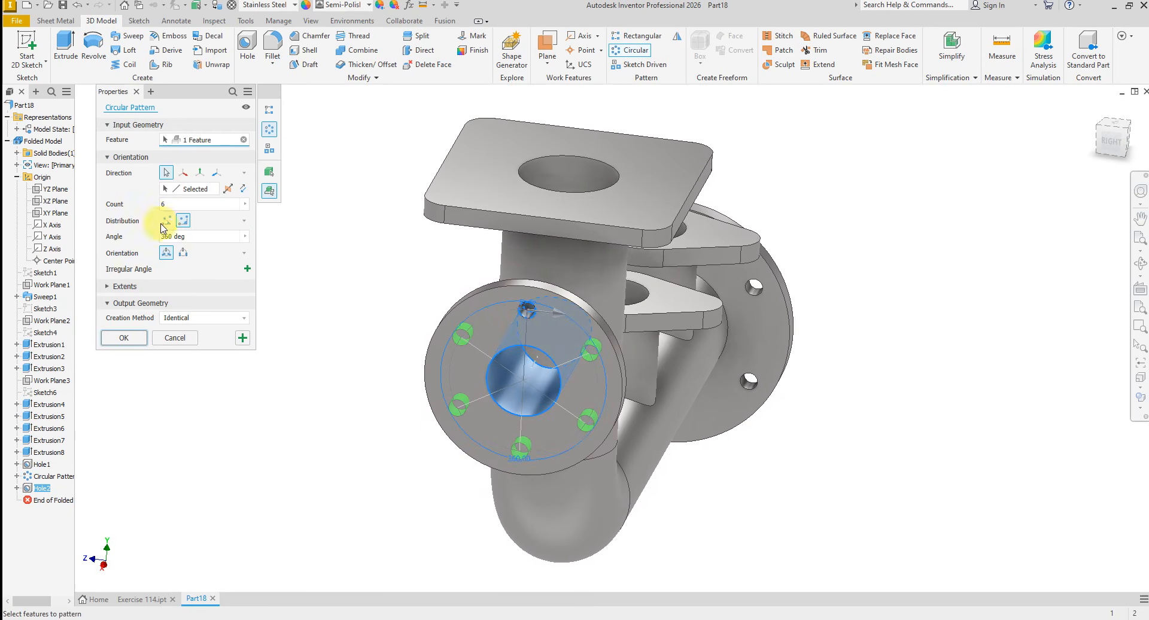
pyautogui.click(126, 337)
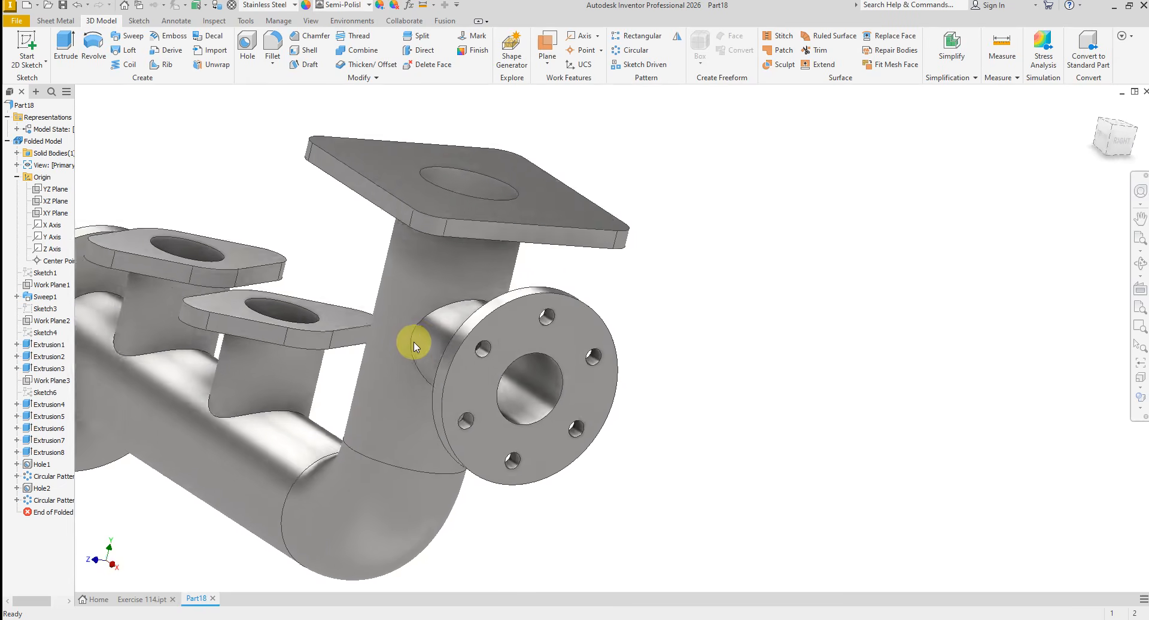
# - Start a sketch on the square flange's top face and project that face's outline and bore circle
pyautogui.scroll(5, 537, 282)
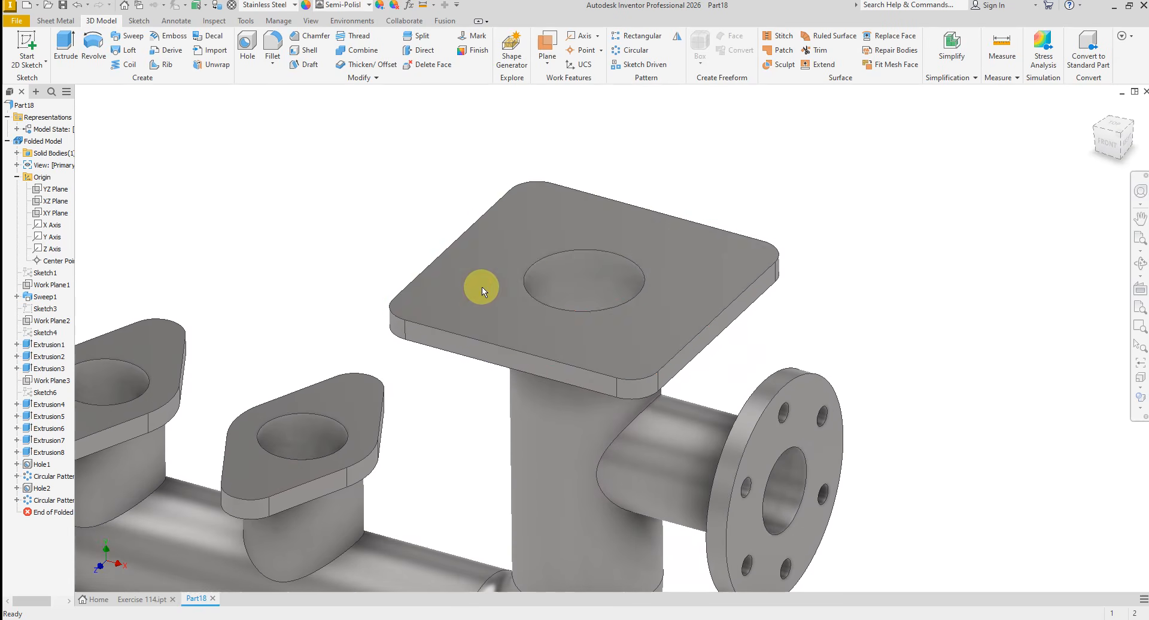
pyautogui.click(475, 288)
pyautogui.click(512, 280)
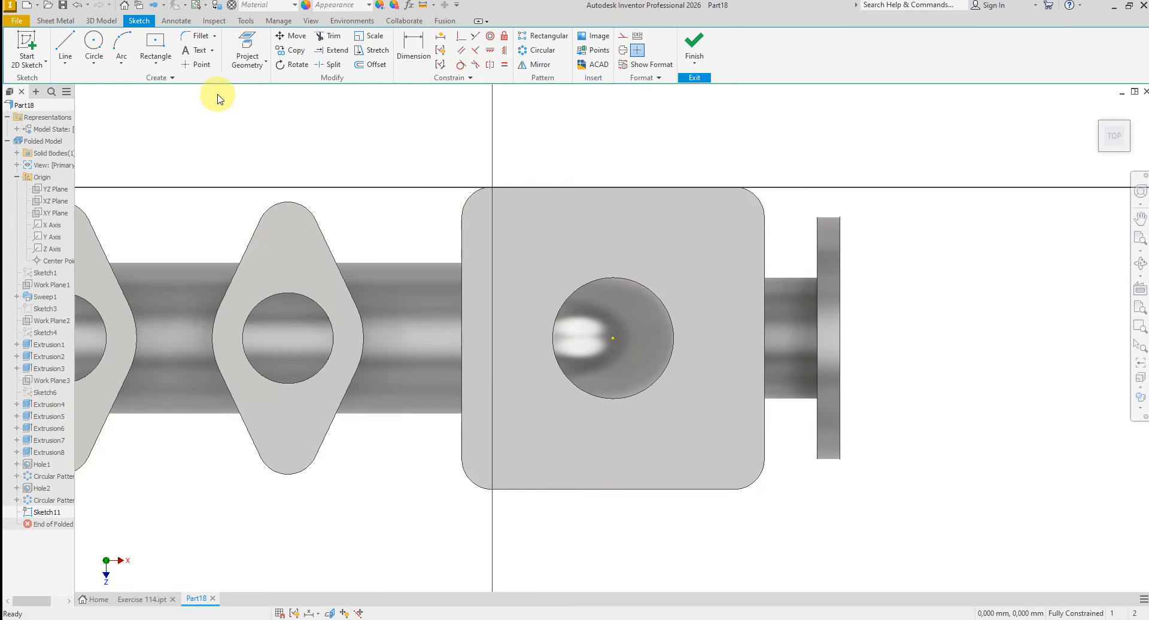
pyautogui.click(251, 44)
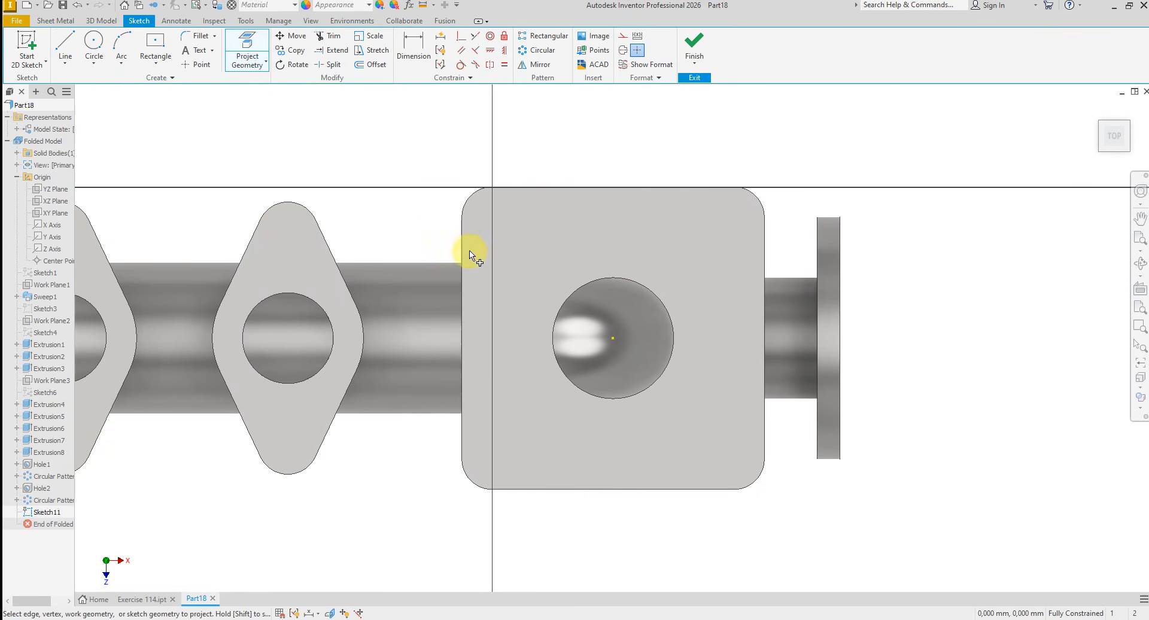
pyautogui.click(556, 252)
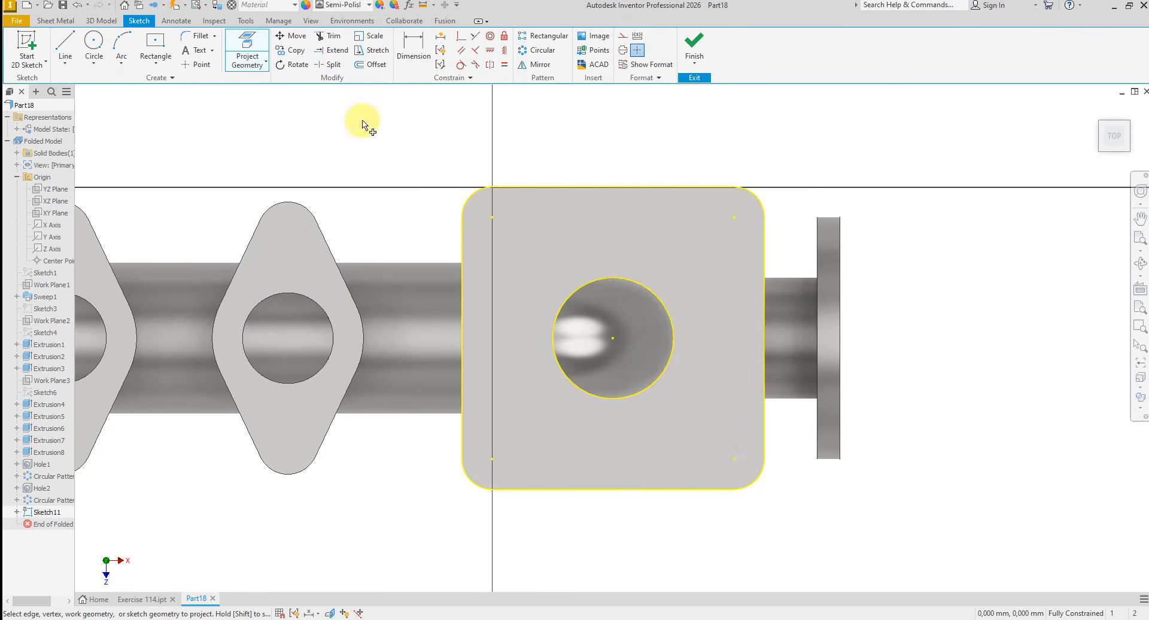
# - Place sketch points at the centres of the square flange's four rounded corners
pyautogui.click(193, 65)
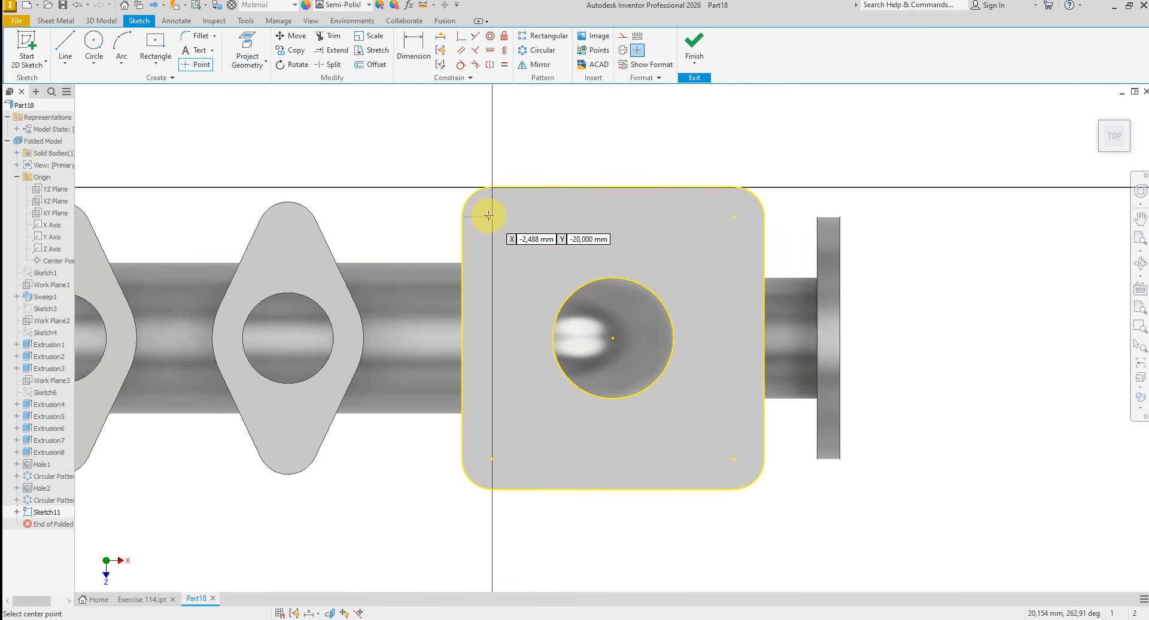
pyautogui.click(491, 216)
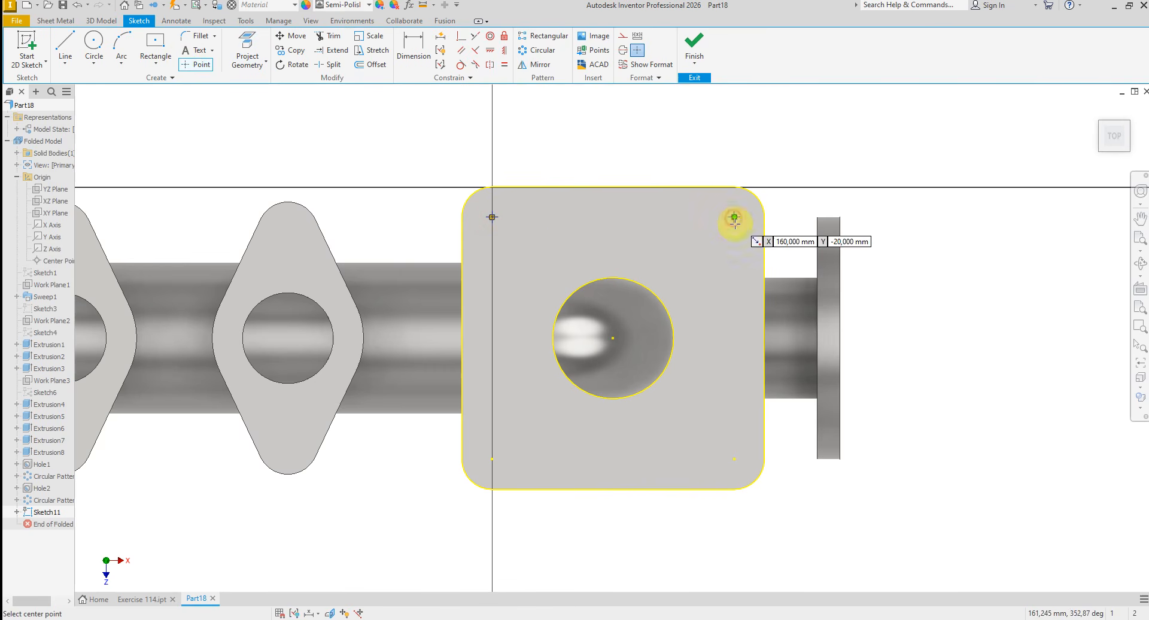
pyautogui.click(735, 219)
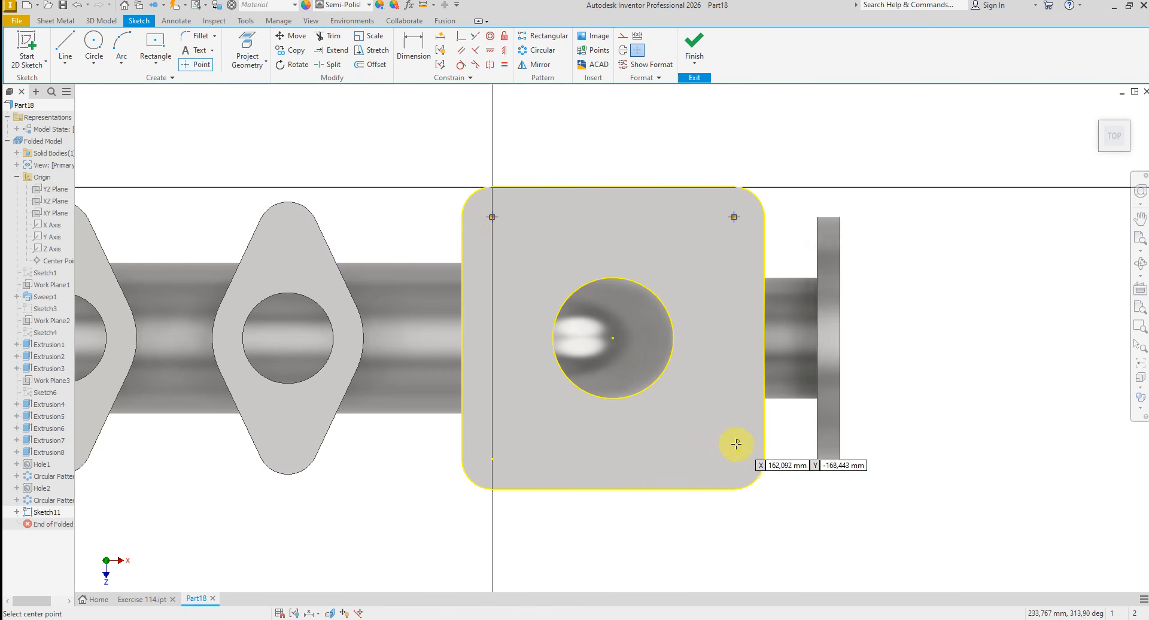
pyautogui.click(492, 459)
pyautogui.rightClick(416, 155)
pyautogui.click(461, 157)
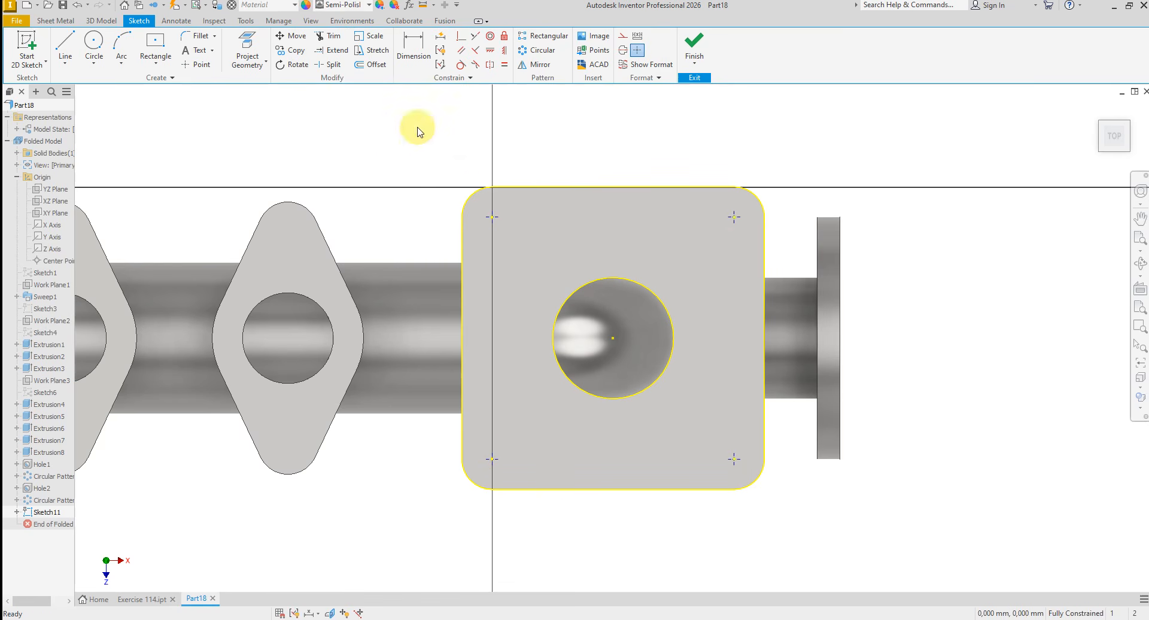
# - Convert the square flange's projected geometry to construction and finish the sketch
pyautogui.moveTo(377, 124)
pyautogui.mouseDown()
pyautogui.moveTo(595, 154)
pyautogui.moveTo(874, 557)
pyautogui.mouseUp()
pyautogui.rightClick(895, 512)
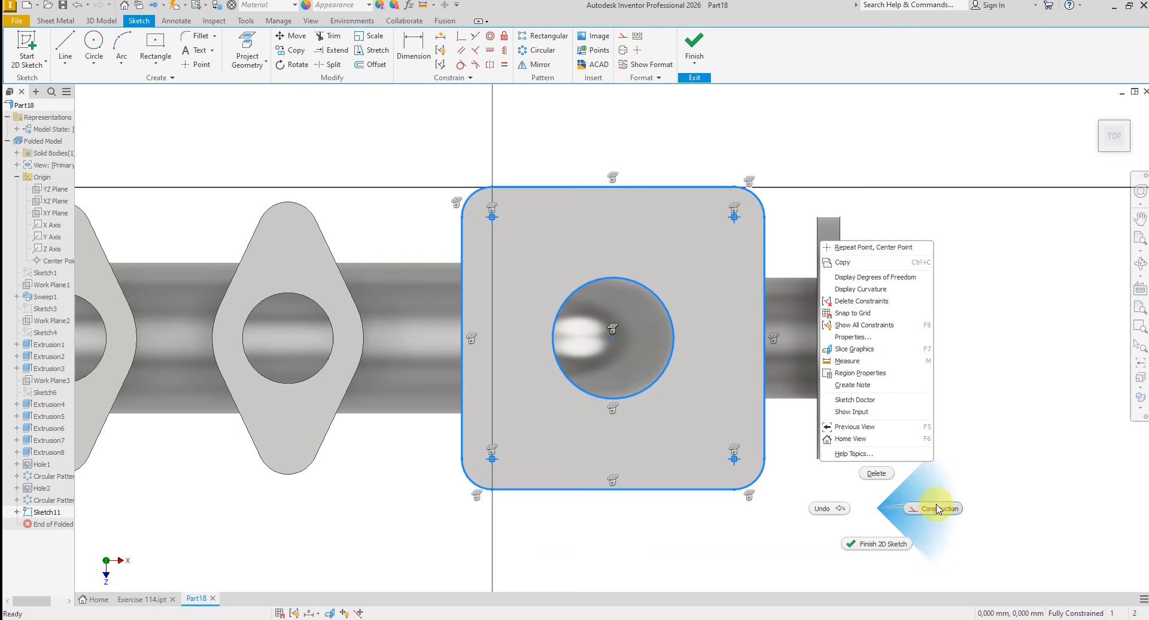
pyautogui.click(957, 448)
pyautogui.click(694, 43)
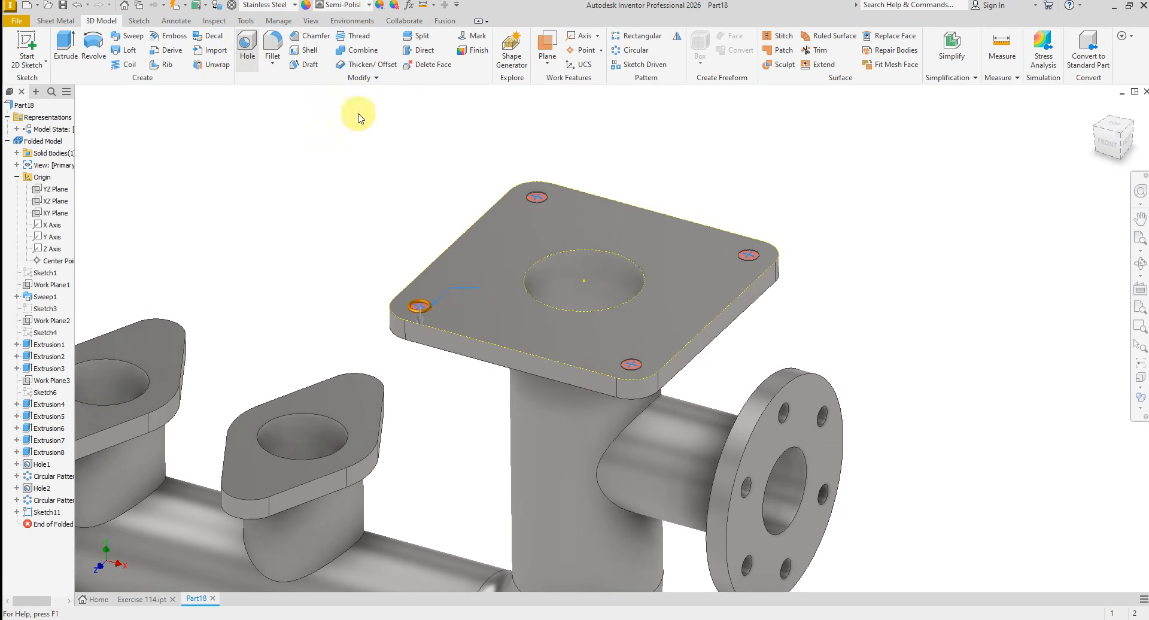
# - Check the drawing's hole callouts and cut four 14 mm diameter, 15 mm deep holes at the square flange's corner points
pyautogui.scroll(-2, 395, 331)
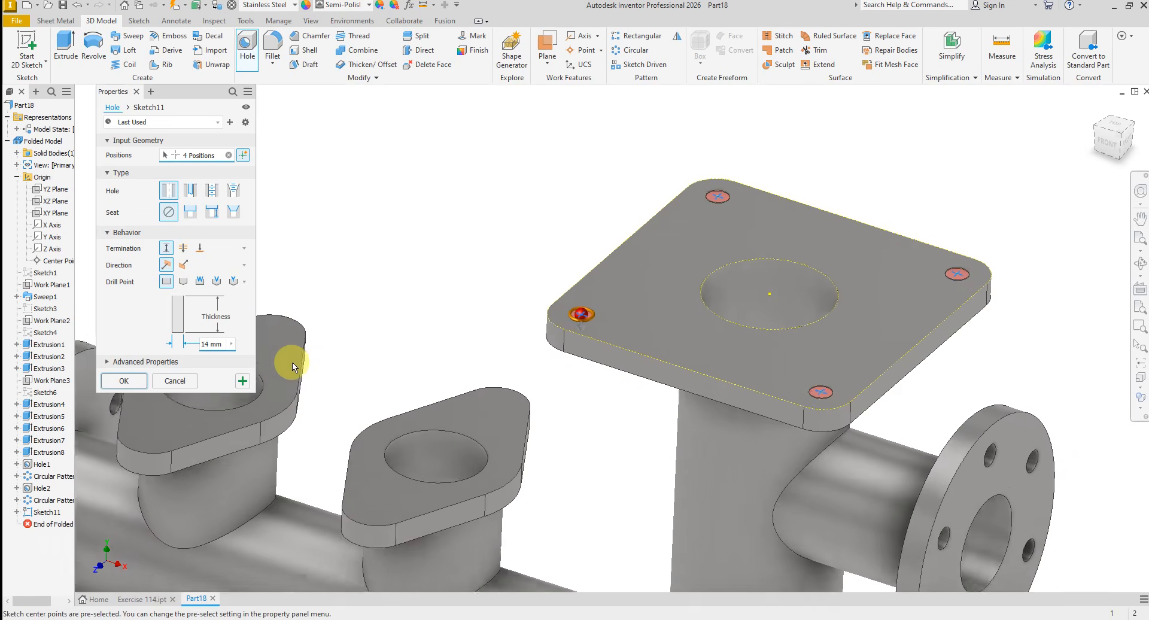
pyautogui.scroll(2, 323, 363)
pyautogui.click(568, 619)
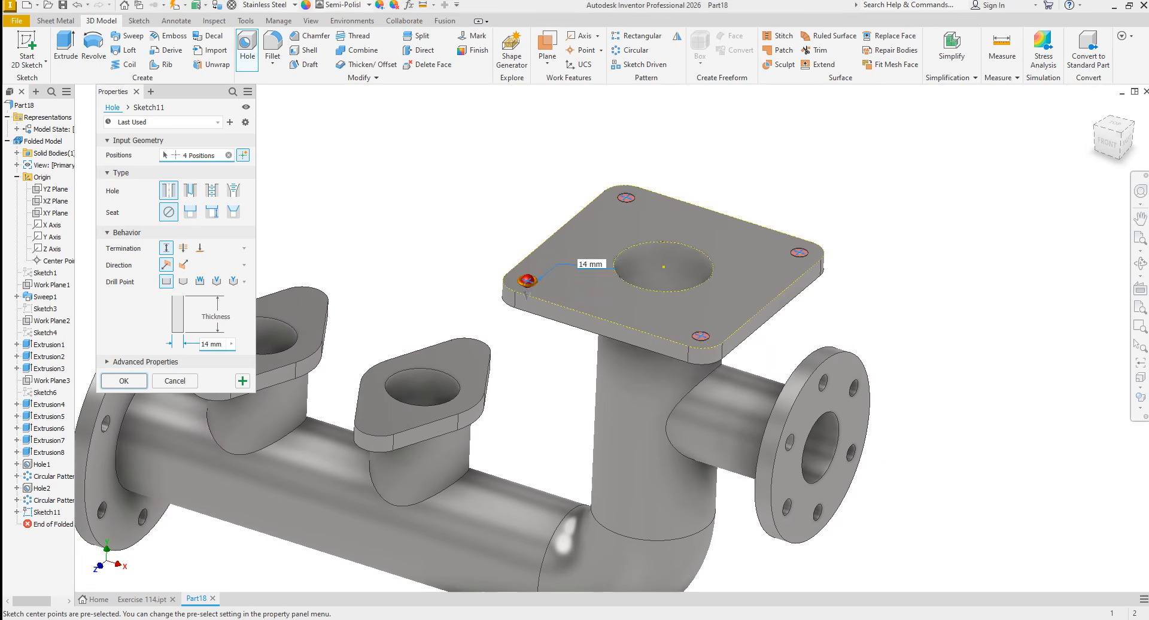
pyautogui.scroll(1, 863, 493)
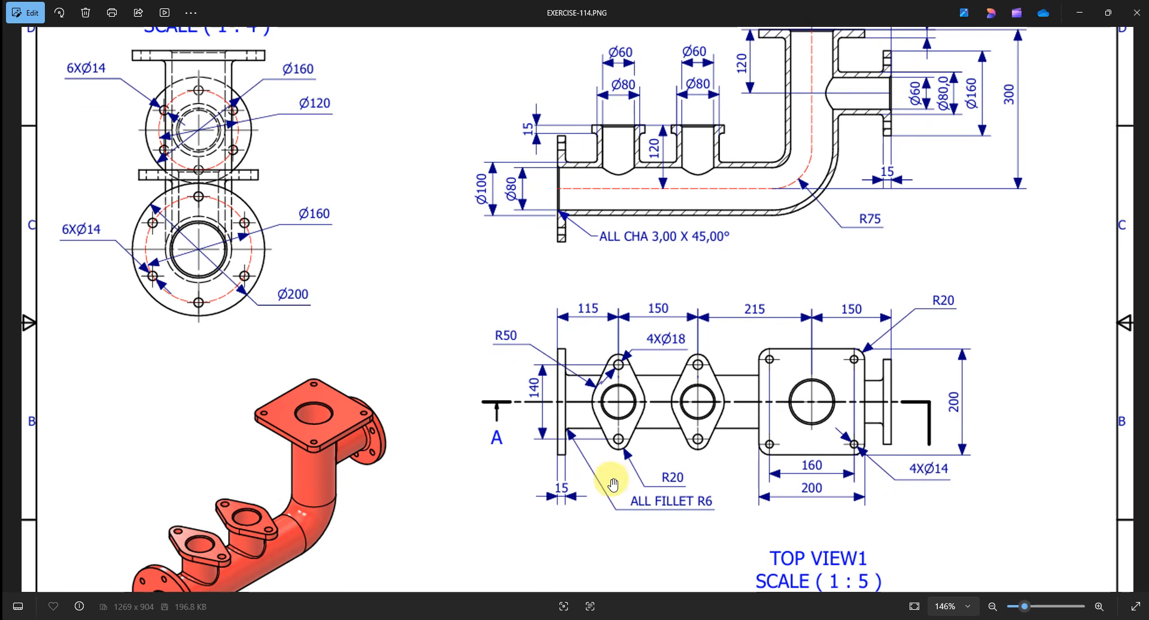
pyautogui.scroll(-2, 612, 484)
pyautogui.click(445, 615)
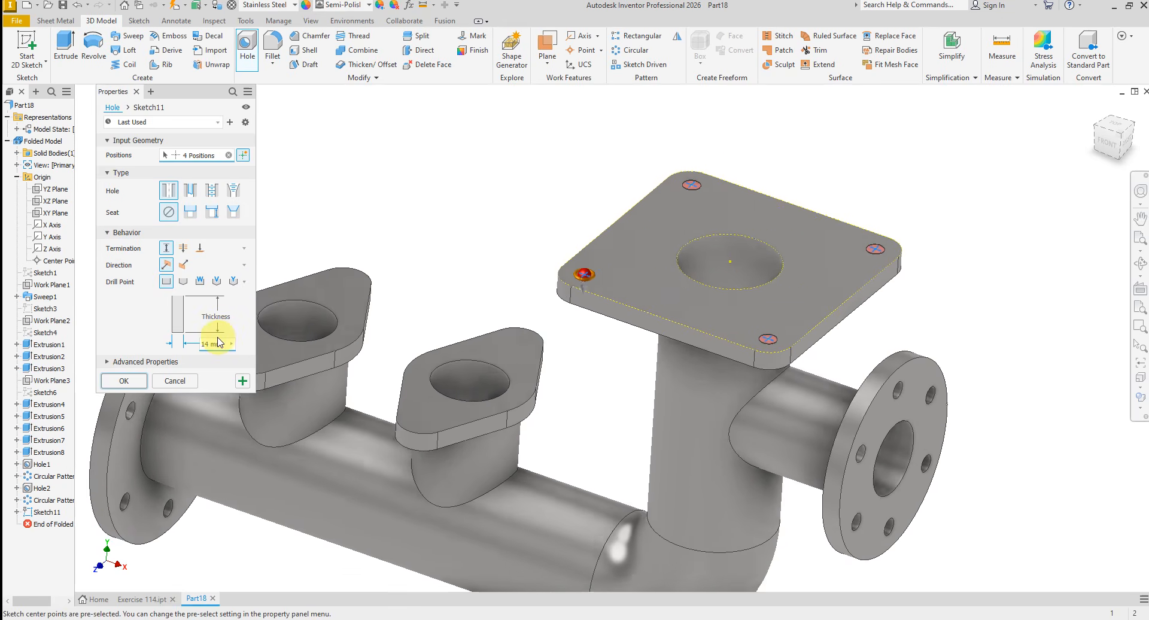
pyautogui.click(233, 319)
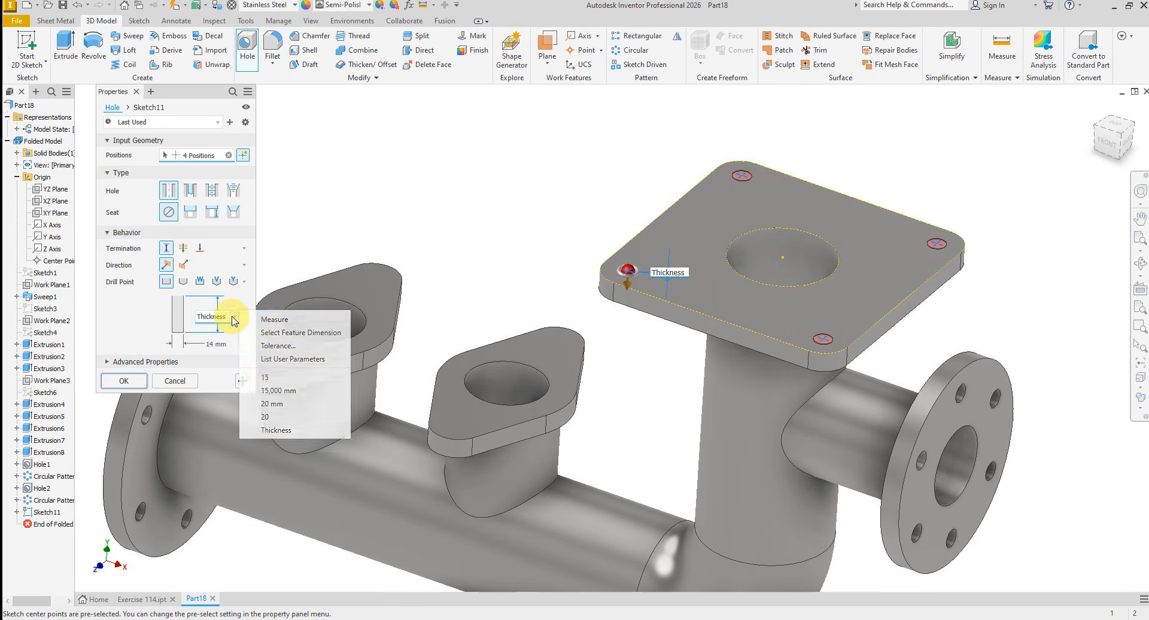
pyautogui.click(271, 377)
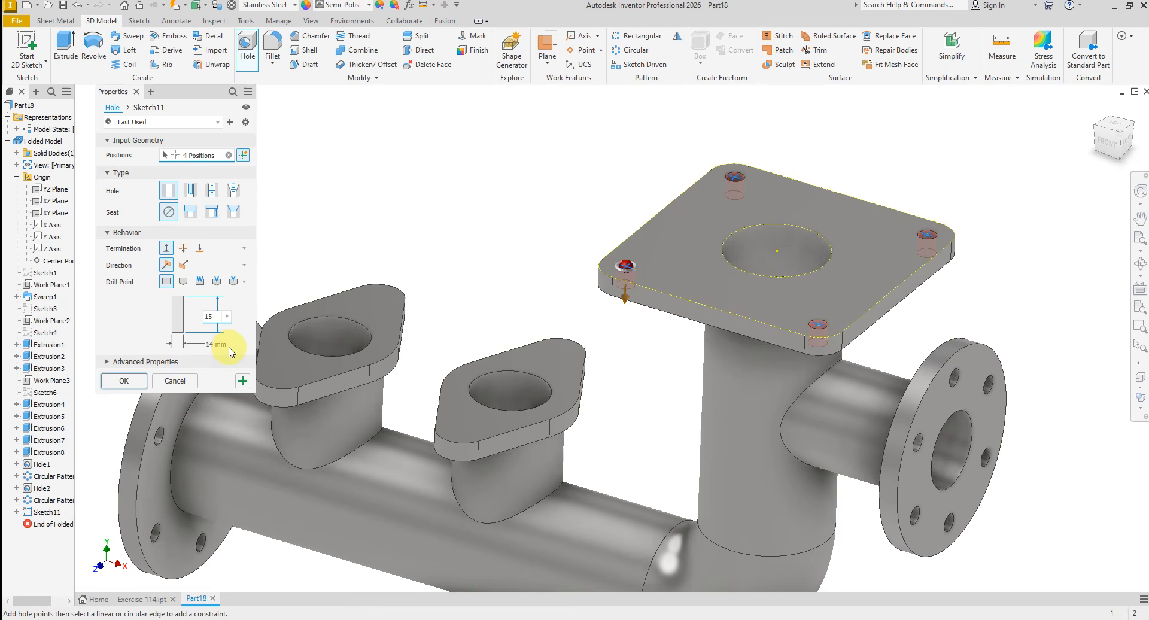
pyautogui.click(243, 382)
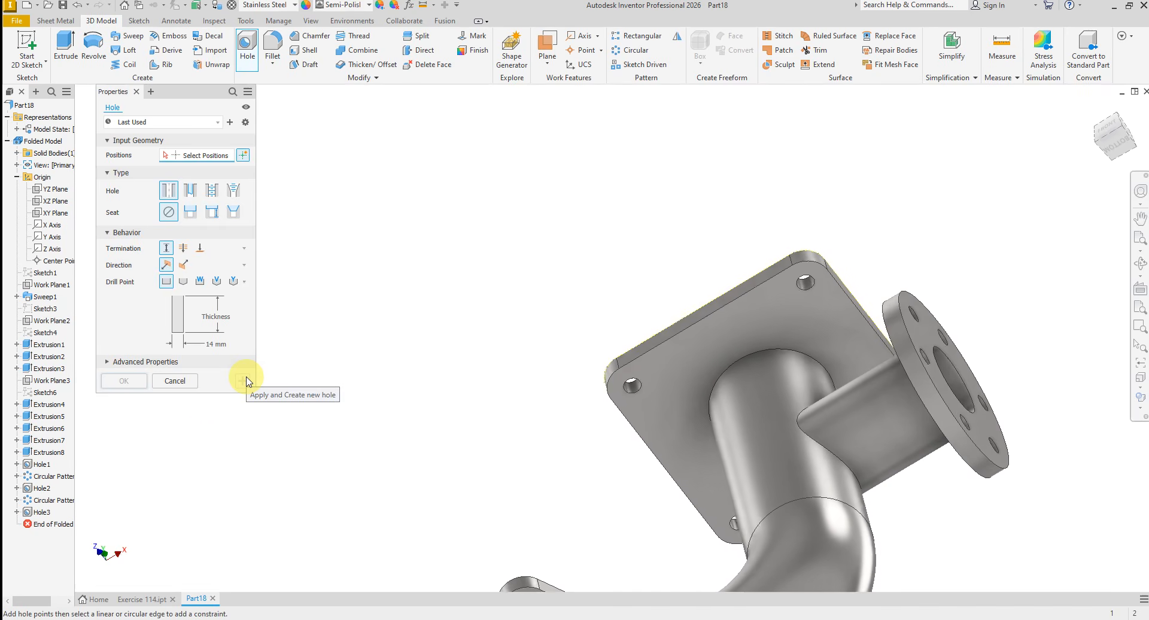
pyautogui.click(176, 381)
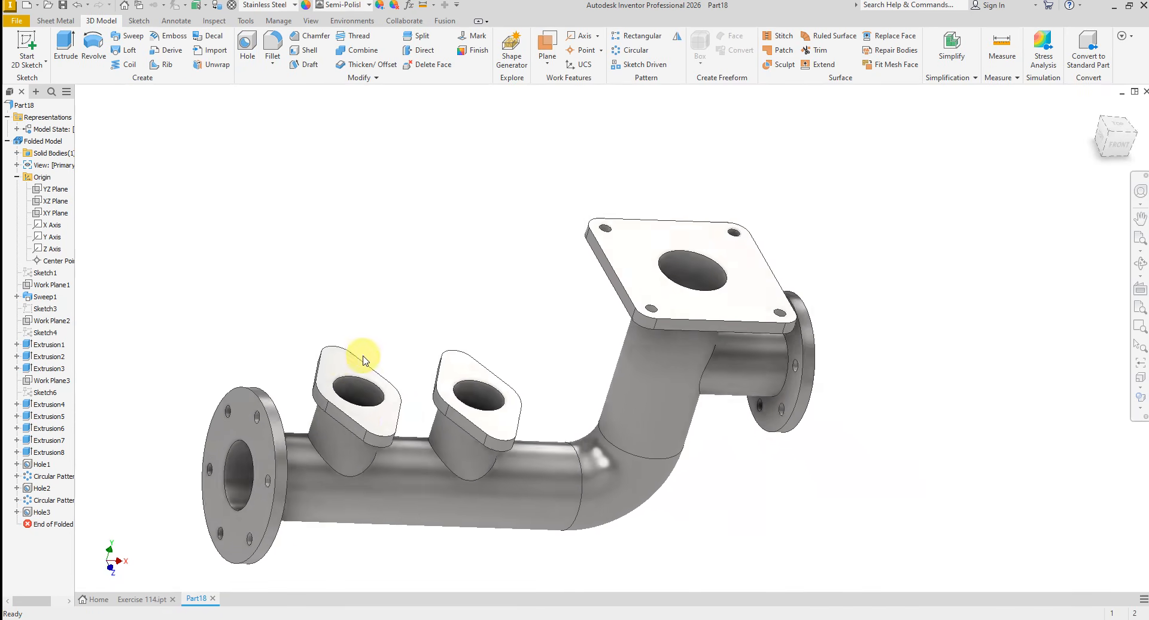
# - Start a sketch on the first diamond-shaped flange's top face and project the faces of both diamond-shaped flanges
pyautogui.click(413, 339)
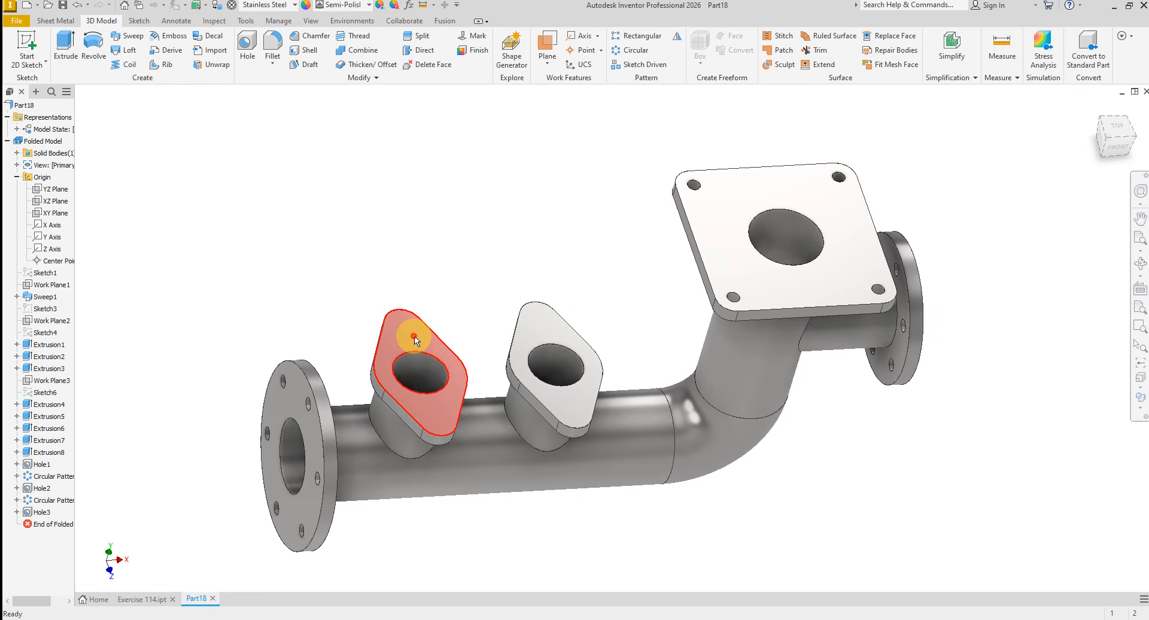
pyautogui.click(483, 328)
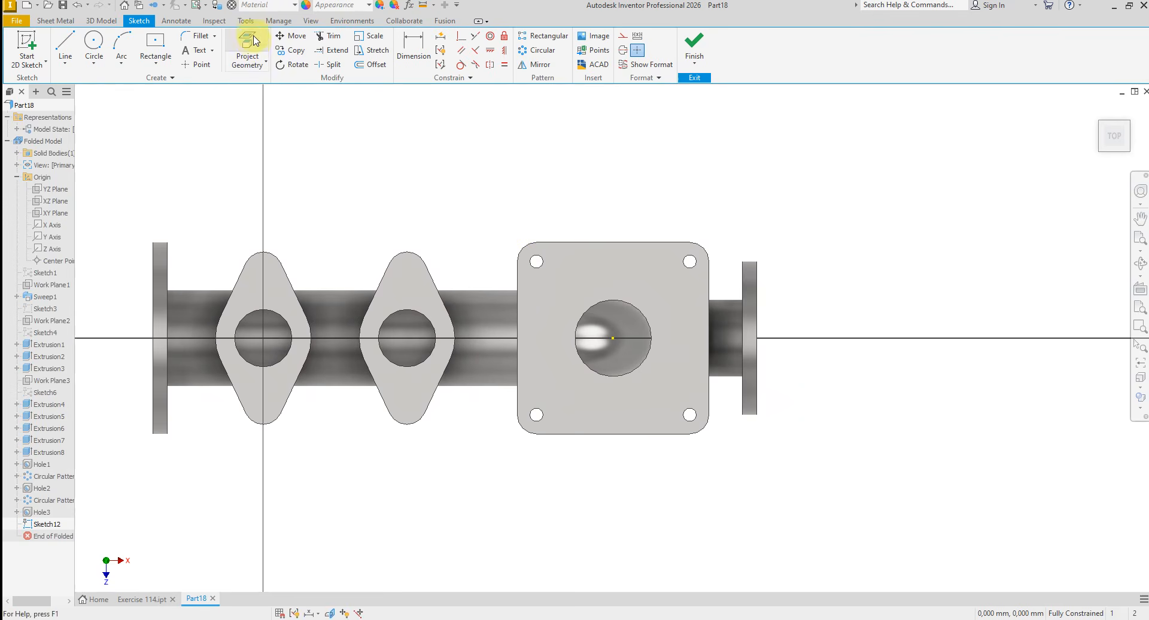
pyautogui.click(259, 60)
pyautogui.click(274, 277)
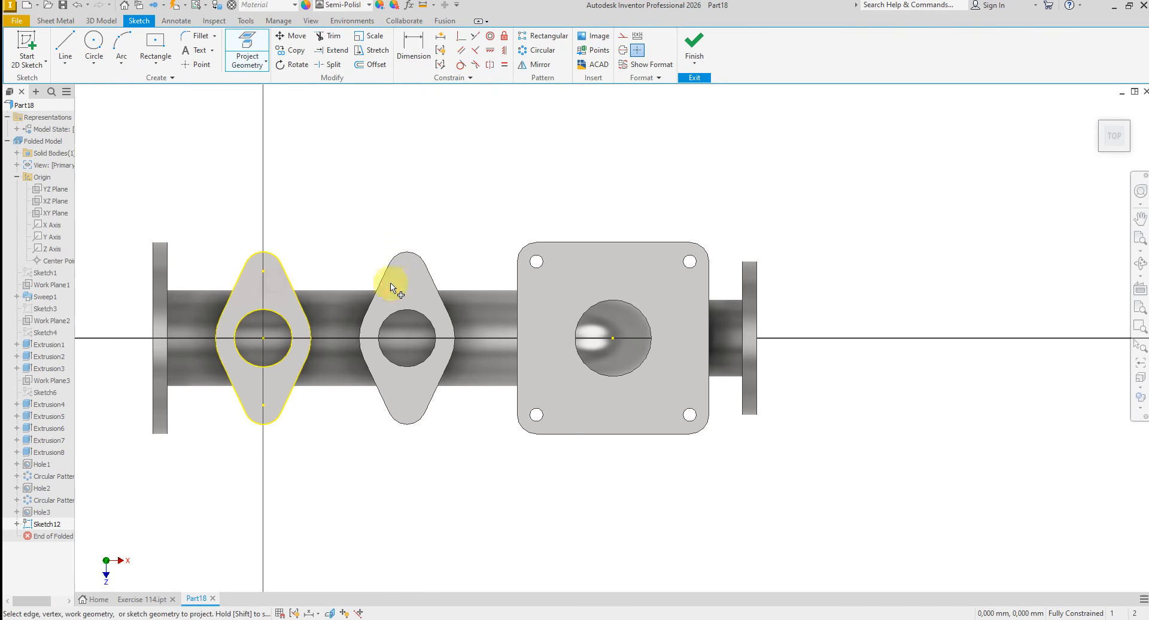
pyautogui.click(404, 286)
pyautogui.rightClick(475, 187)
pyautogui.click(521, 195)
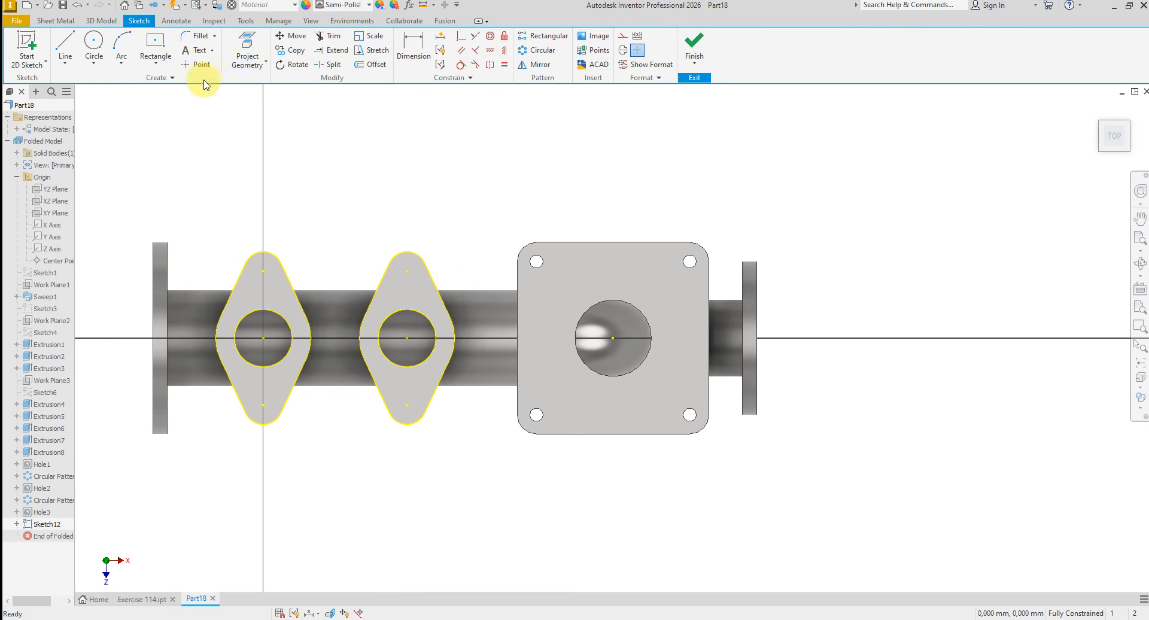
# - Convert the projected outlines and bore circles of both diamond-shaped flanges to construction geometry
pyautogui.moveTo(190, 182); pyautogui.dragTo(513, 496)
pyautogui.rightClick(485, 484)
pyautogui.click(532, 484)
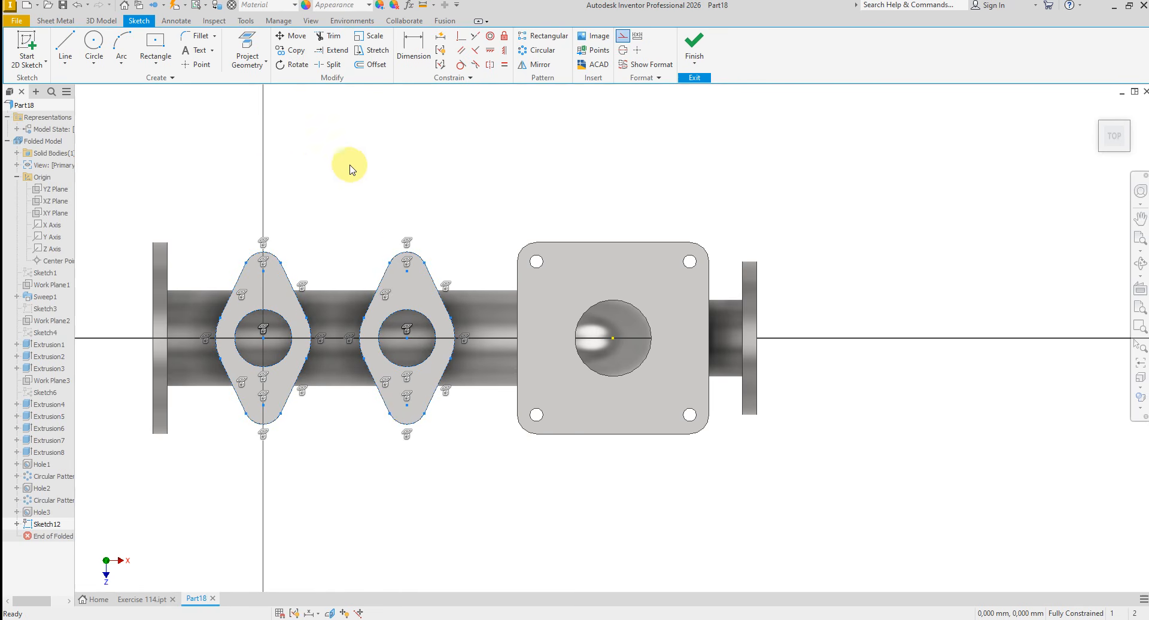
# - Place sketch points at the four bolt-hole centres of both diamond-shaped flanges and finish the sketch
pyautogui.click(184, 64)
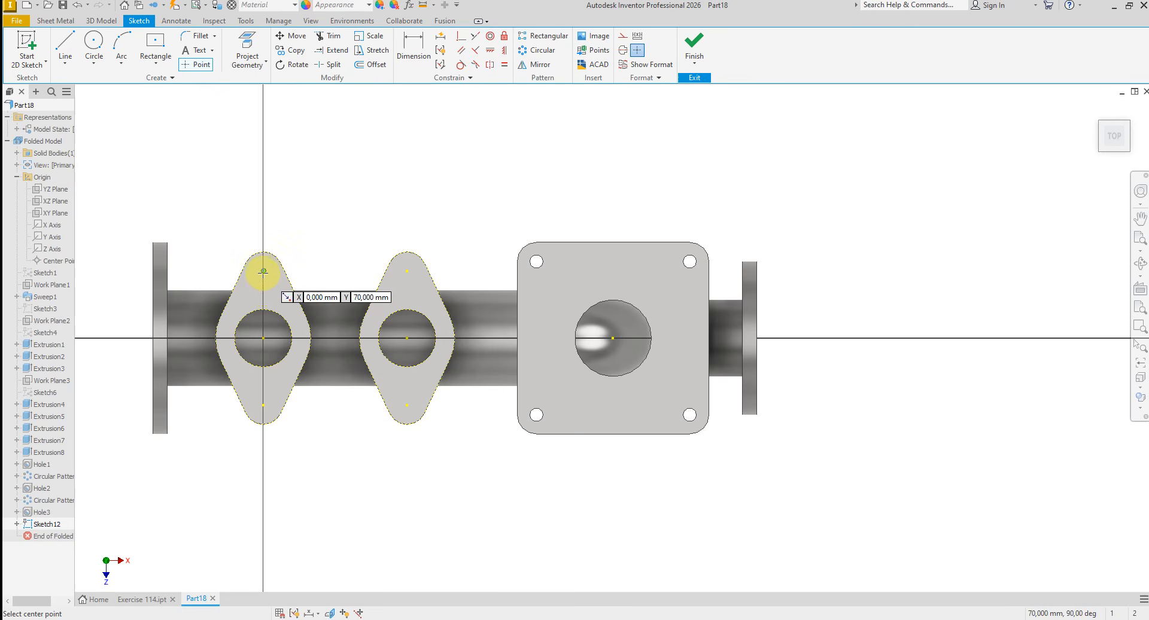
pyautogui.click(263, 271)
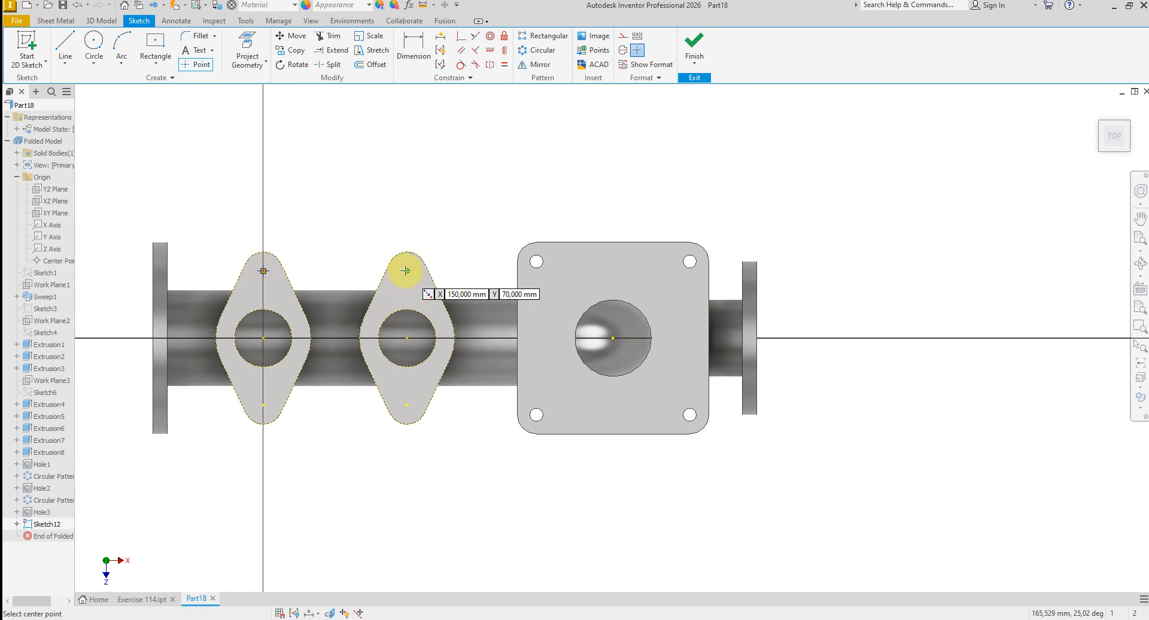
pyautogui.click(421, 280)
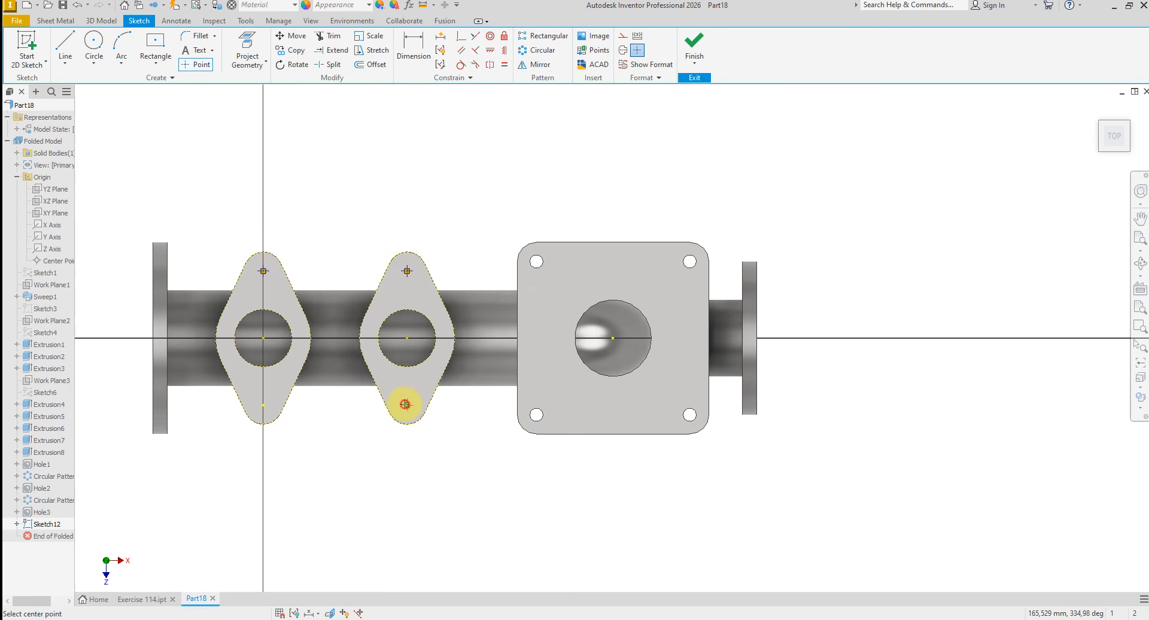
pyautogui.click(407, 405)
pyautogui.click(263, 407)
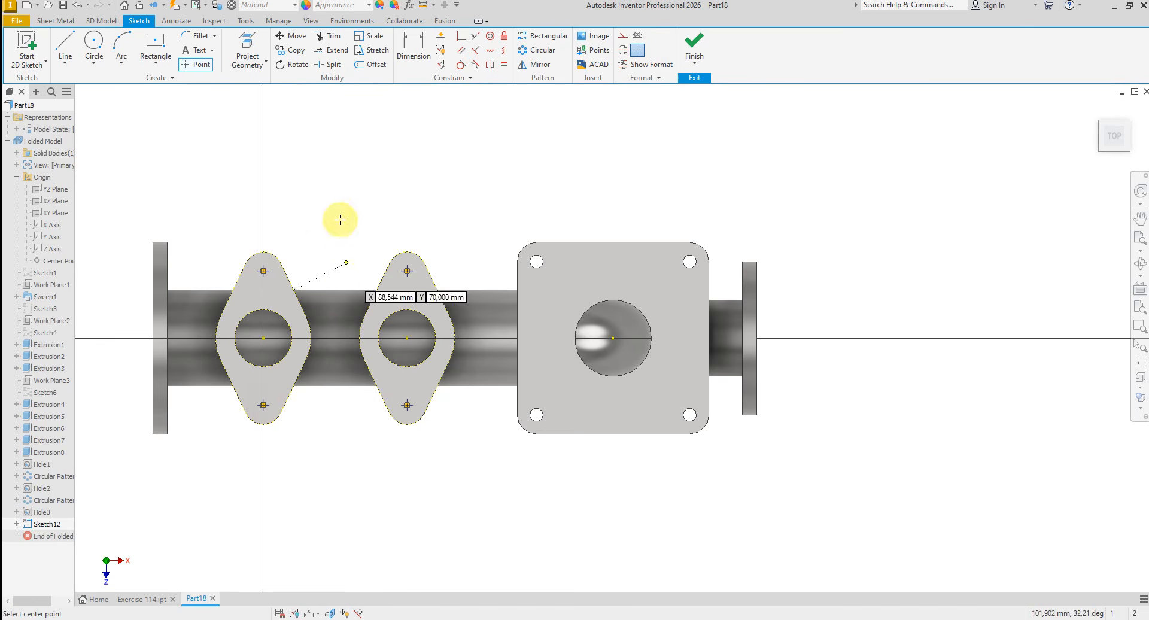
pyautogui.rightClick(362, 215)
pyautogui.click(441, 219)
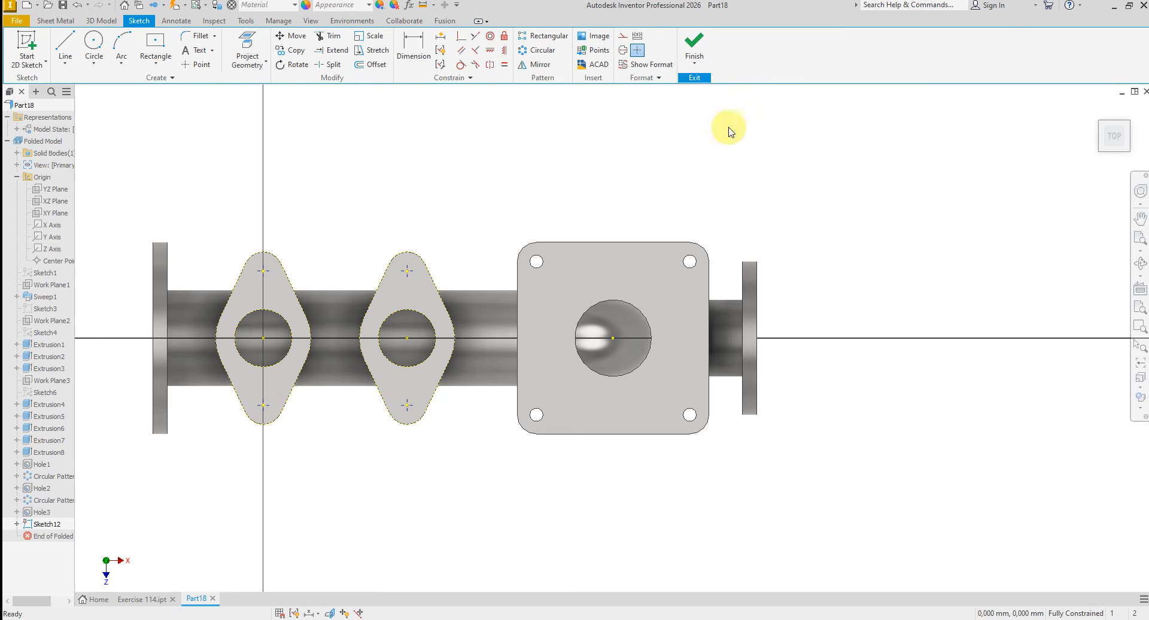
pyautogui.click(695, 45)
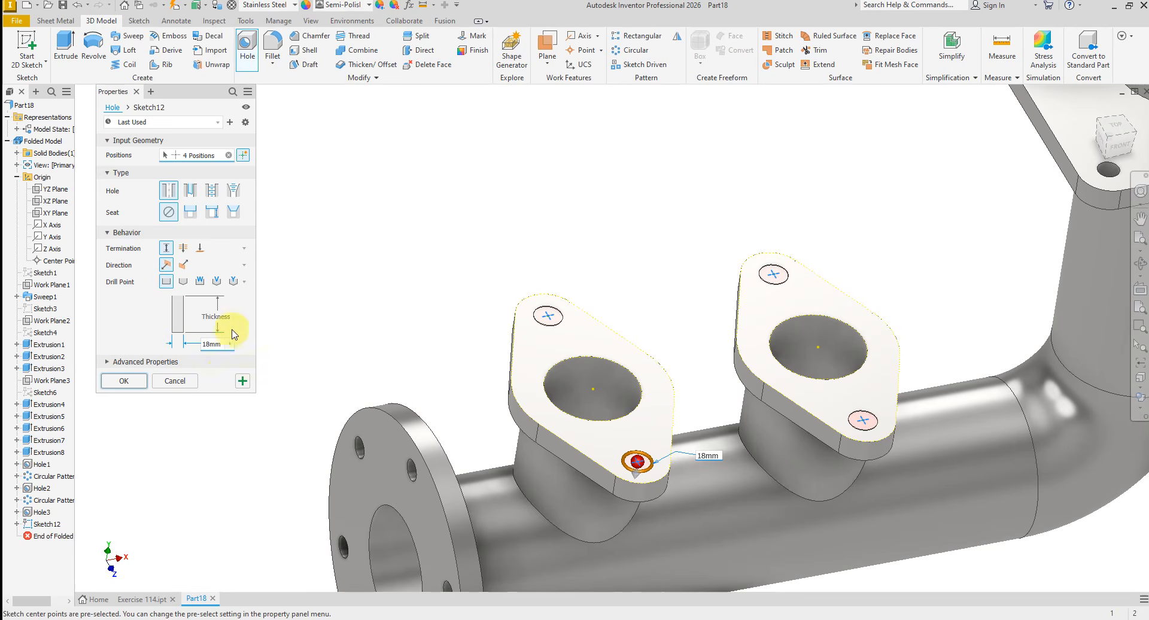
# - Cut four 18 mm diameter, 15 mm deep holes at the sketch points on the diamond-shaped flanges
pyautogui.click(234, 324)
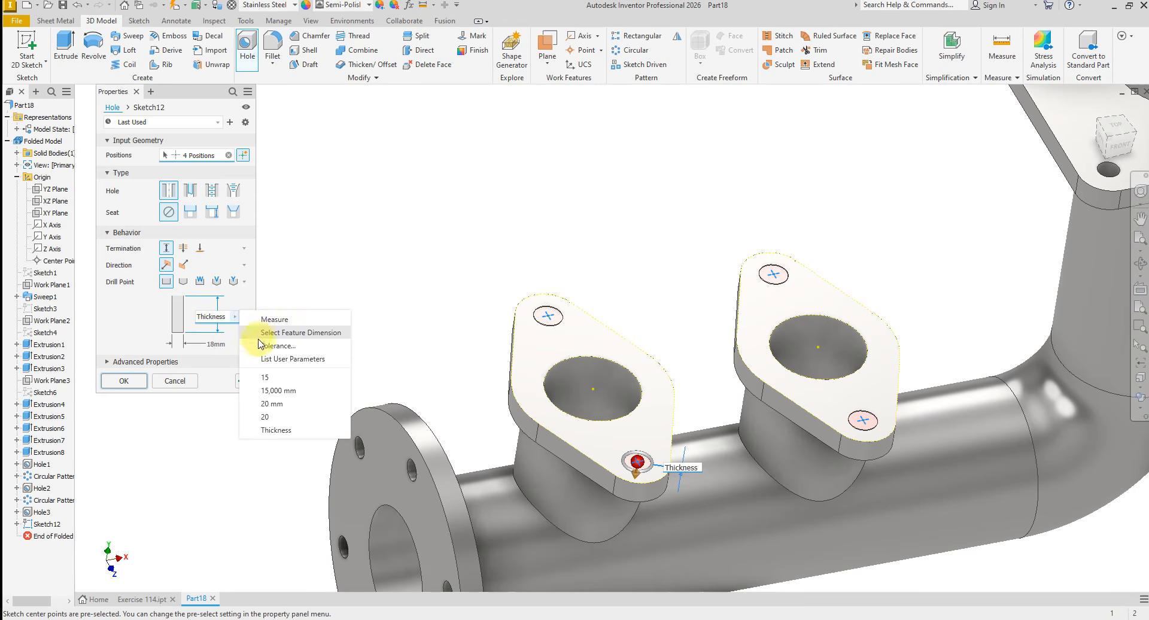
pyautogui.click(276, 376)
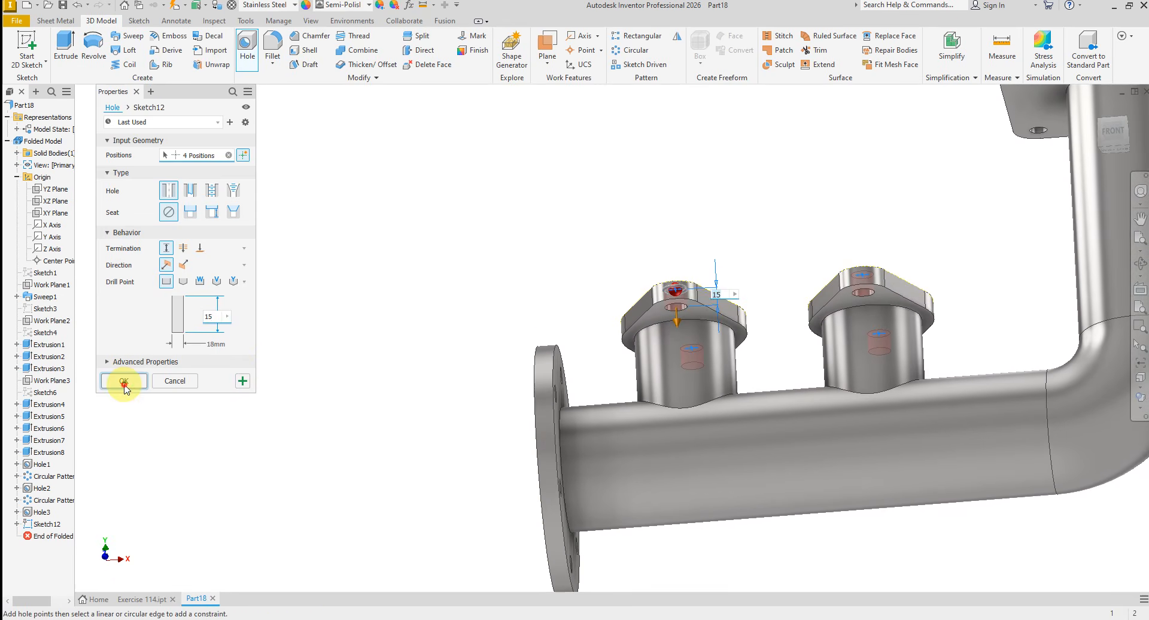
pyautogui.click(124, 383)
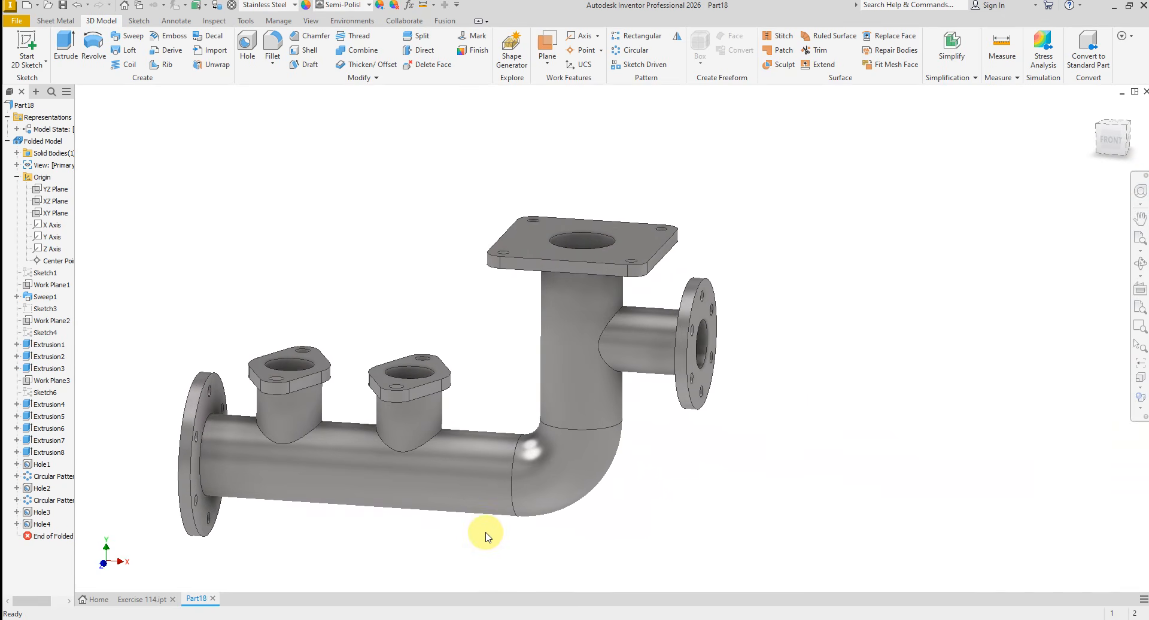
# - Check the drawing's chamfer callout and select the top bore edges of both diamond-shaped flanges for a 3 mm chamfer
pyautogui.click(497, 619)
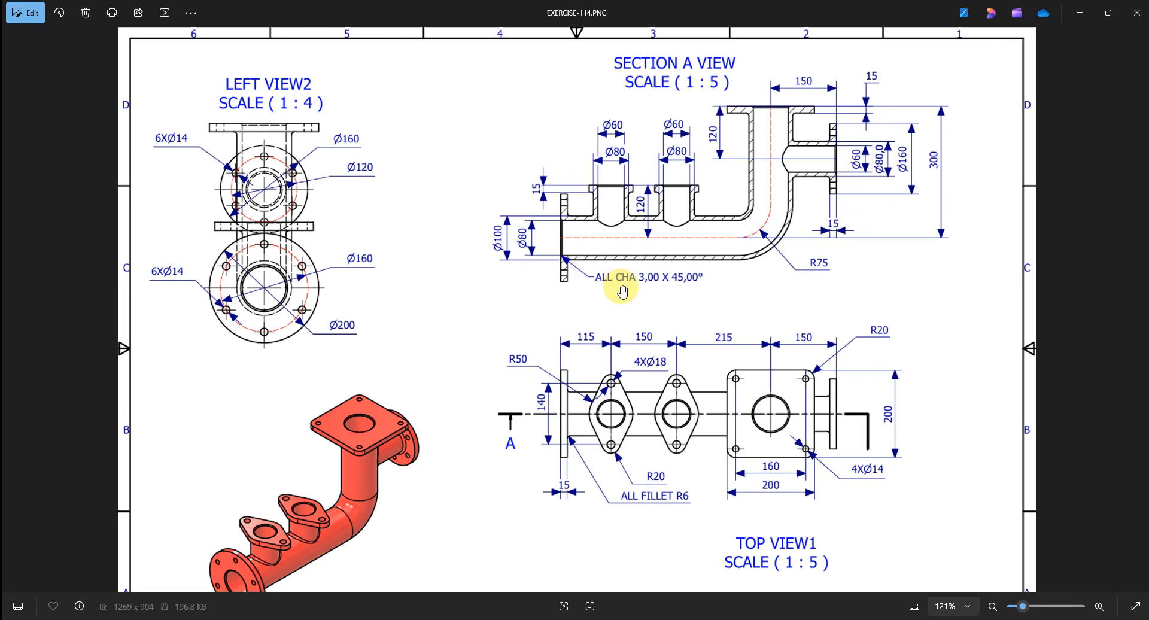
pyautogui.scroll(1, 598, 263)
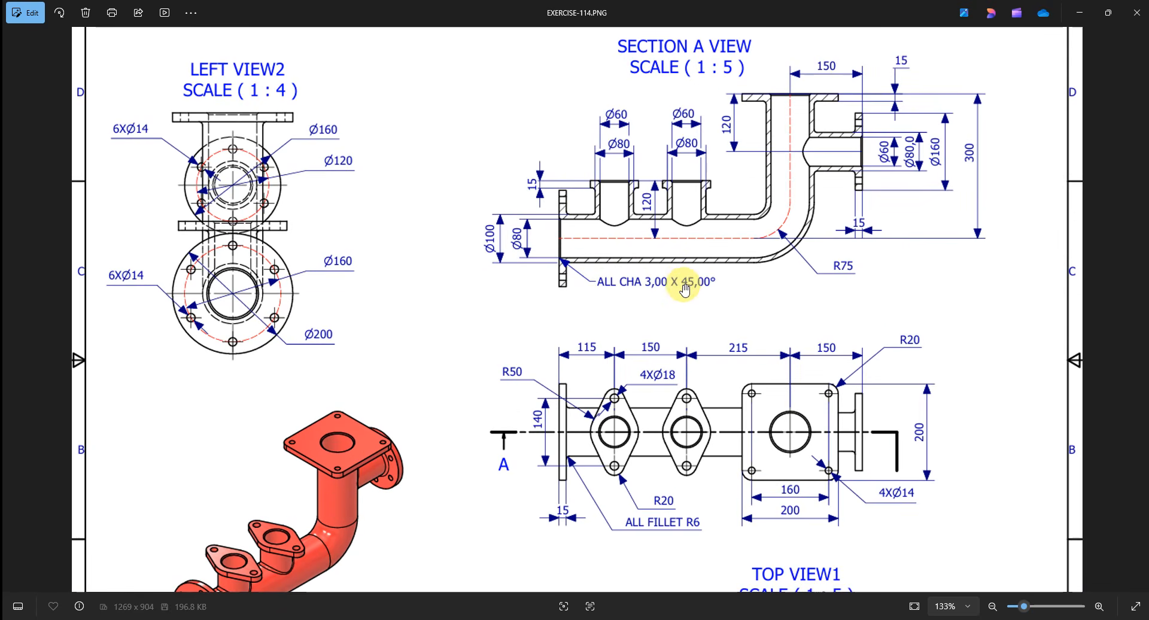
pyautogui.scroll(-2, 483, 506)
pyautogui.click(497, 619)
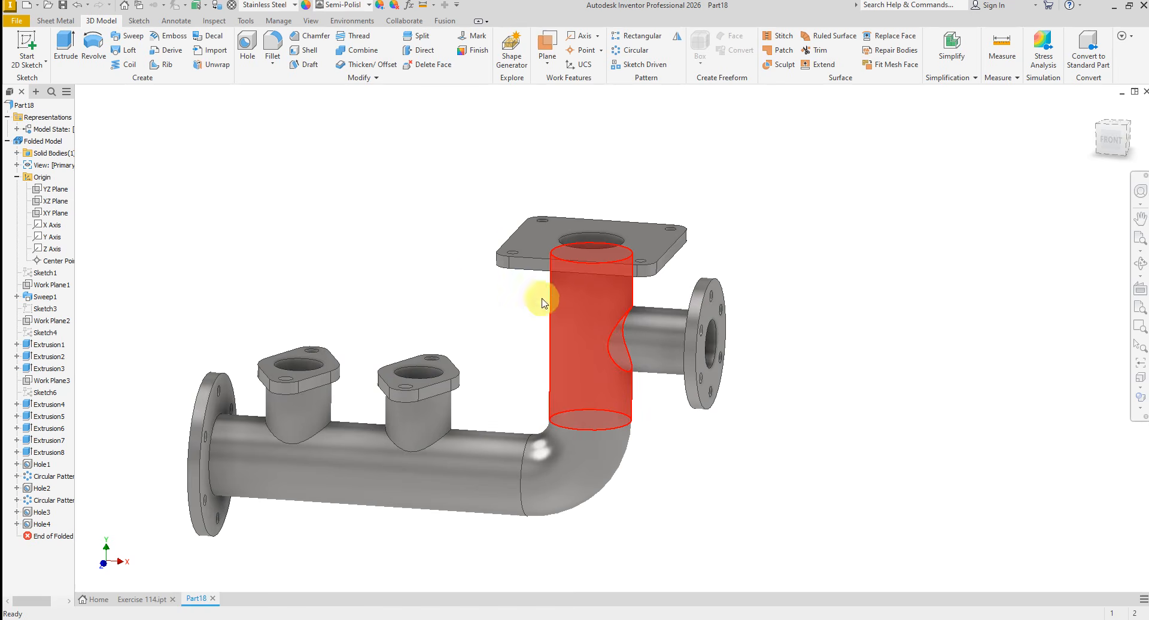
pyautogui.click(314, 37)
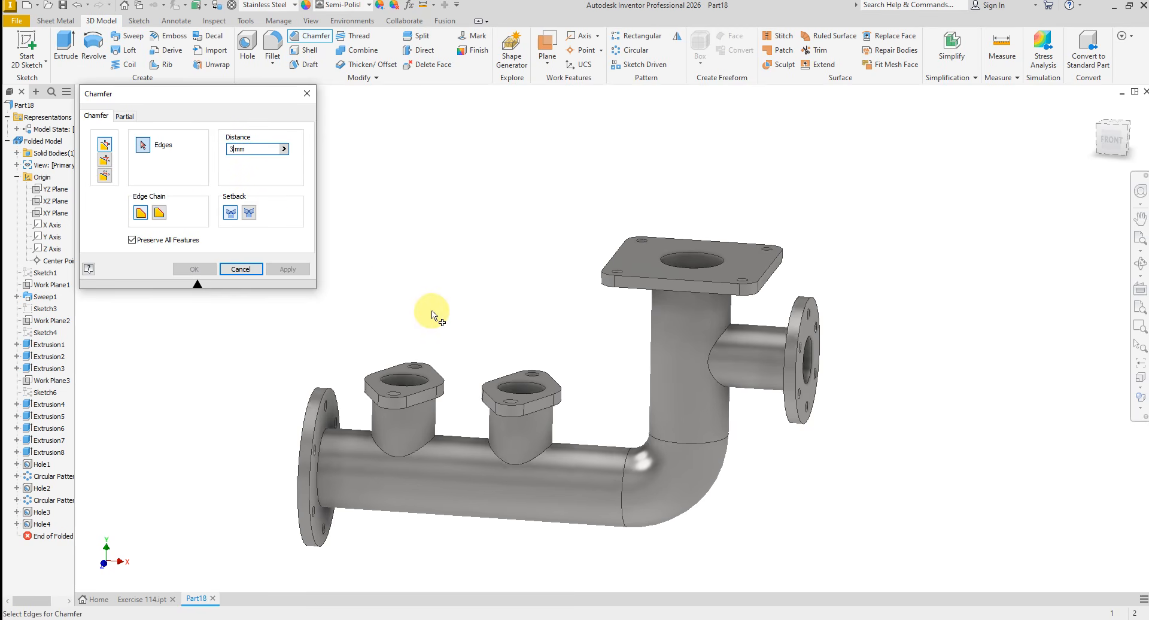
pyautogui.scroll(5, 467, 358)
pyautogui.click(442, 414)
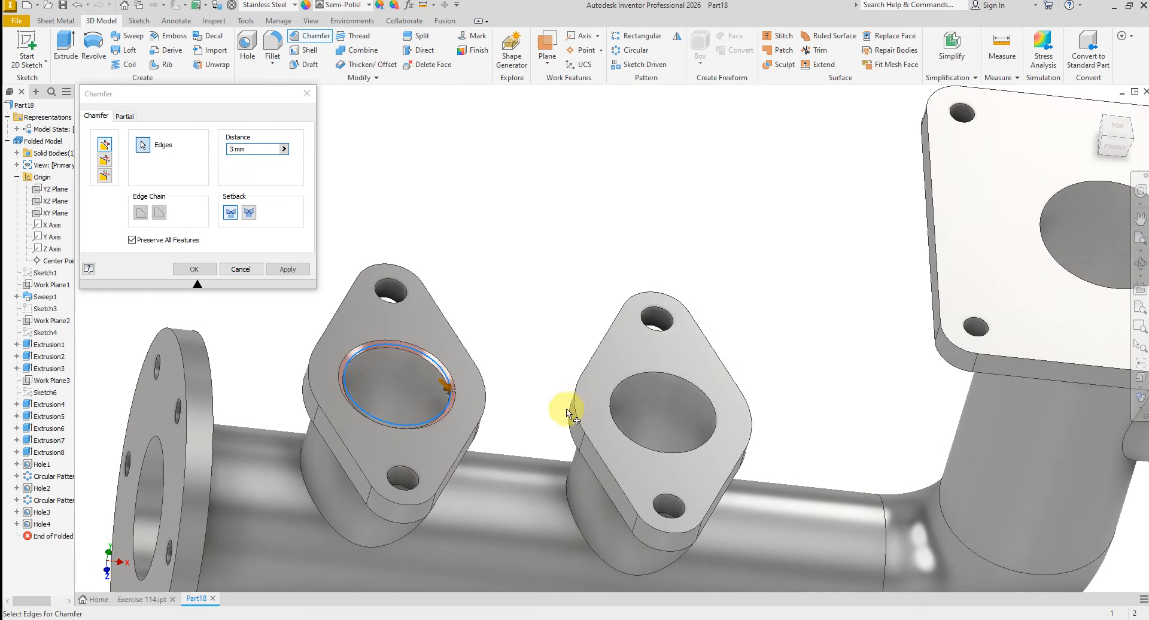
pyautogui.click(608, 415)
# - Add the outer bore edges of both round flanges and the square flange to the 3 mm chamfer and apply it
pyautogui.scroll(-3, 396, 394)
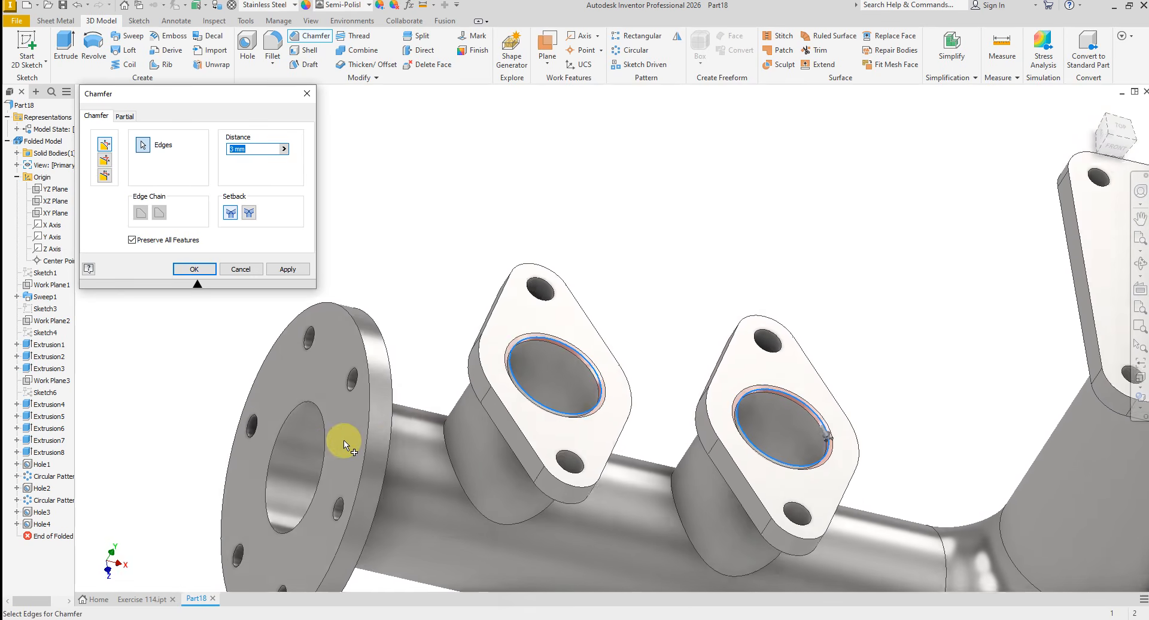
pyautogui.keyDown('shift'); pyautogui.moveTo(433, 412); pyautogui.dragTo(649, 408, button='middle'); pyautogui.keyUp('shift')
pyautogui.click(665, 346)
pyautogui.click(649, 400)
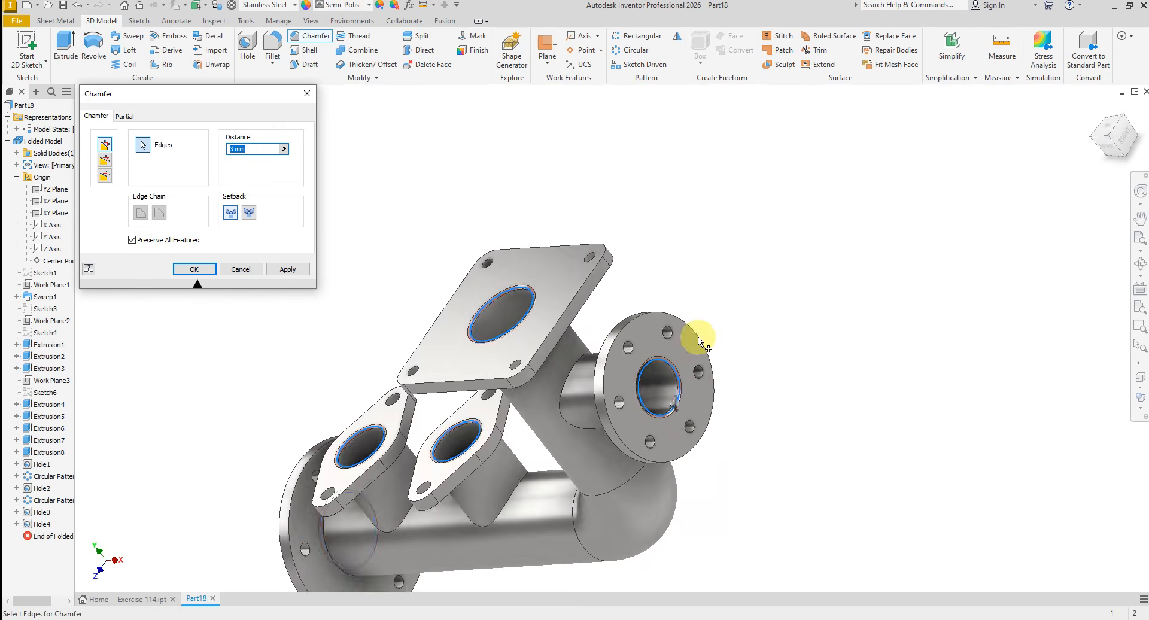
pyautogui.click(288, 269)
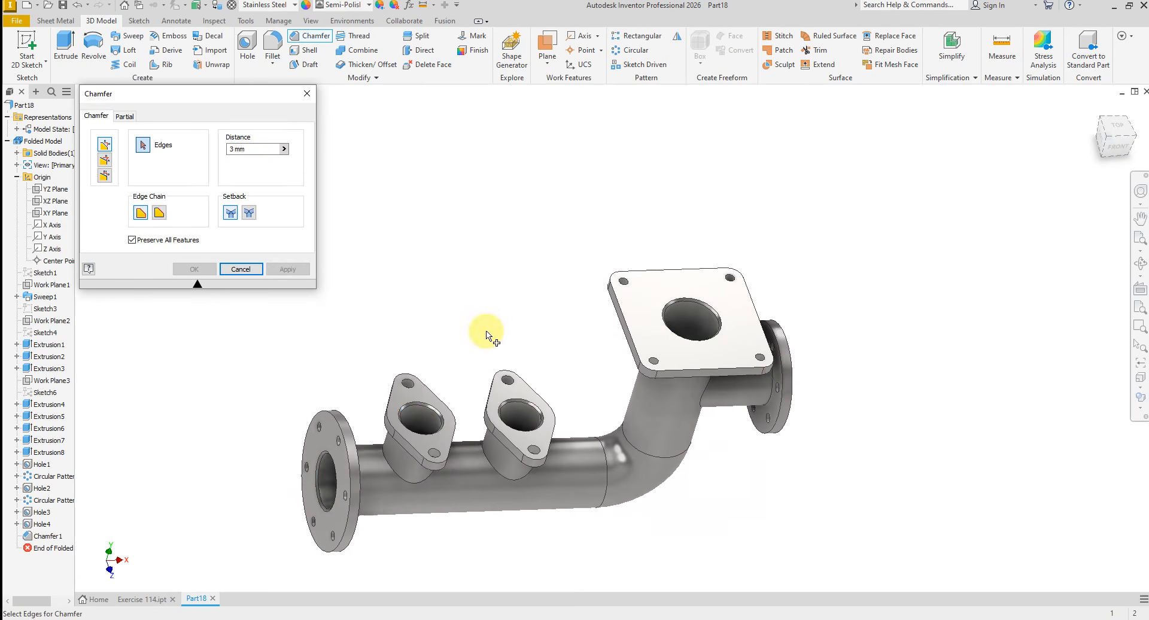
pyautogui.keyDown('shift'); pyautogui.moveTo(480, 326); pyautogui.dragTo(470, 285, button='middle'); pyautogui.keyUp('shift')
pyautogui.click(241, 270)
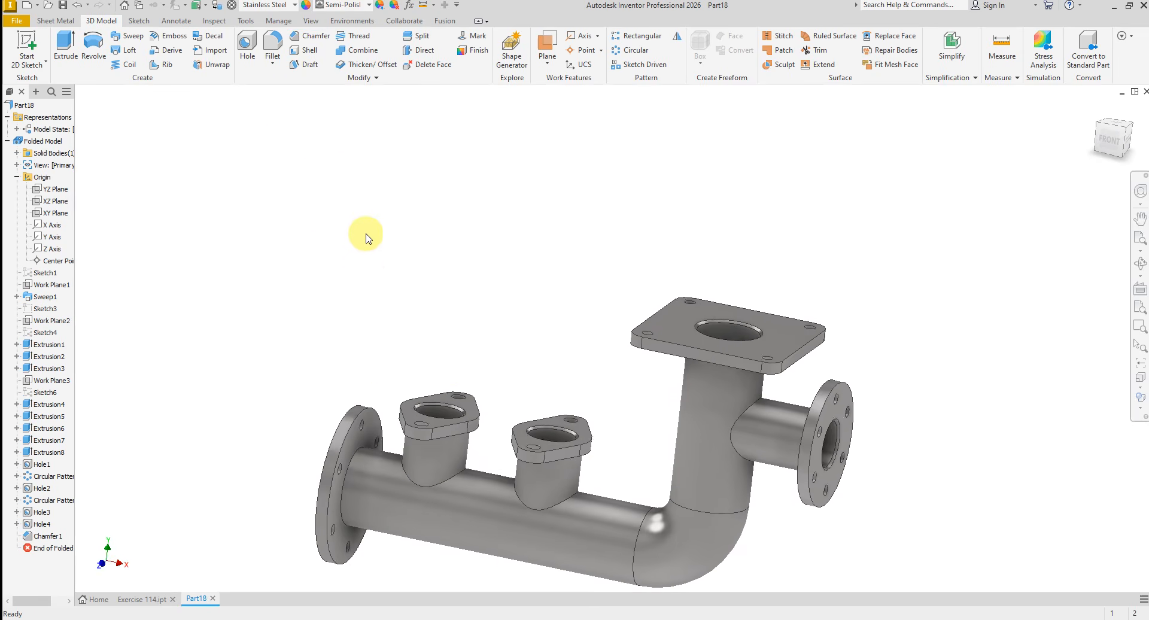
# - Start a 6 mm fillet on the large round flange's joint with the main pipe and the base edges of both short branches
pyautogui.scroll(-1, 366, 234)
pyautogui.click(273, 46)
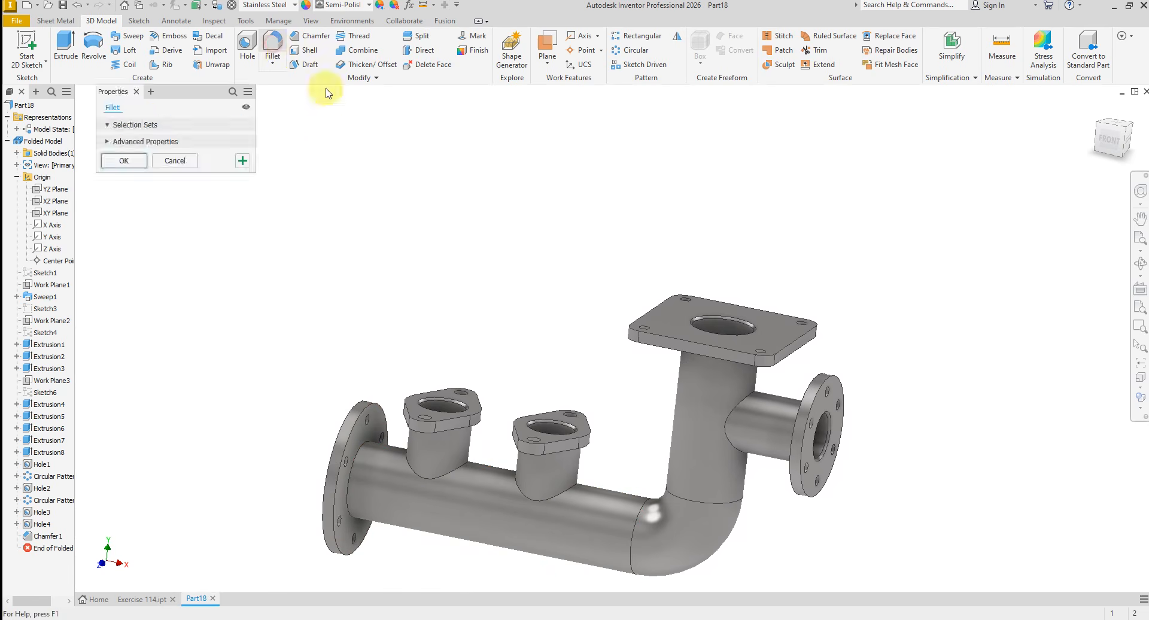
pyautogui.keyDown('shift'); pyautogui.moveTo(446, 259); pyautogui.dragTo(370, 242, button='middle'); pyautogui.keyUp('shift')
pyautogui.scroll(2, 342, 259)
pyautogui.scroll(2, 303, 317)
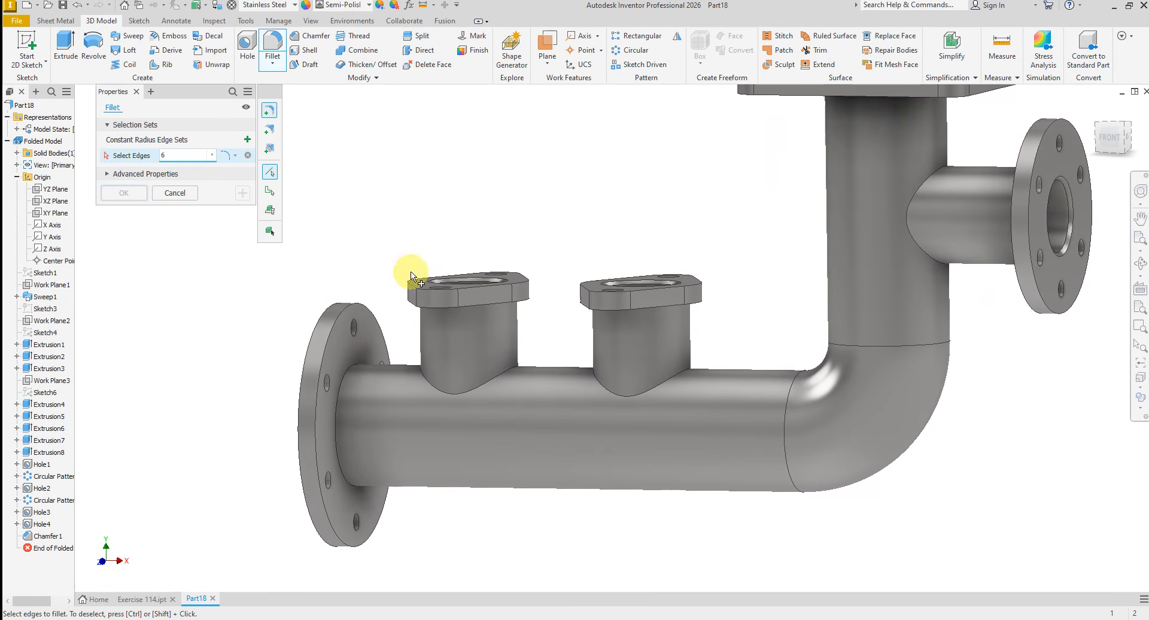
pyautogui.scroll(3, 377, 358)
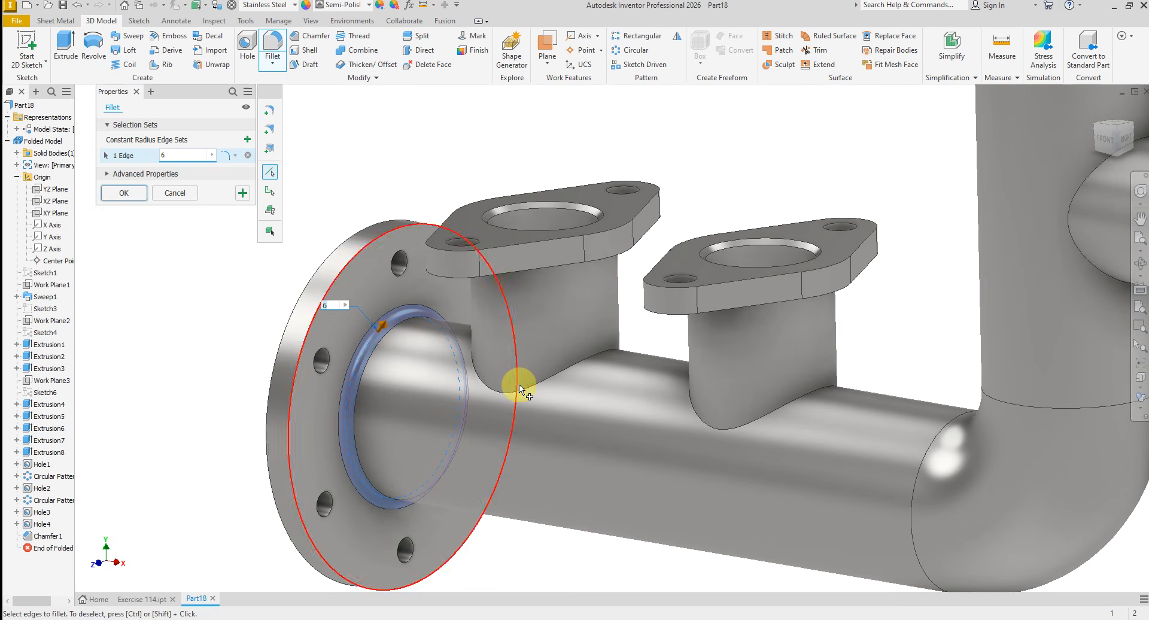
pyautogui.click(519, 388)
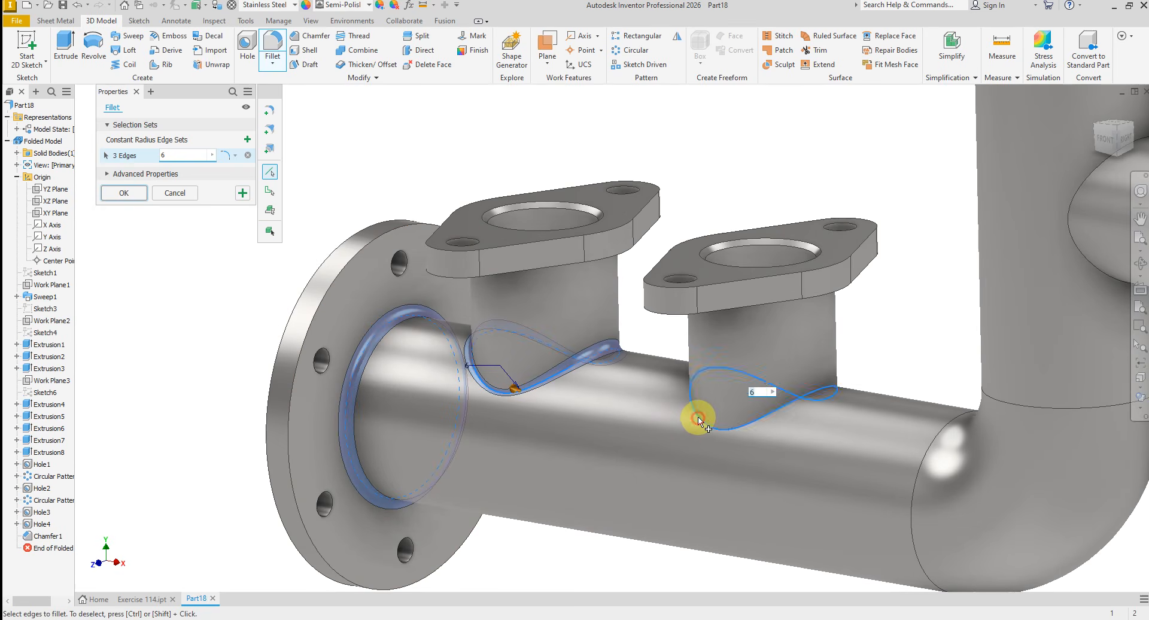
pyautogui.scroll(-2, 698, 419)
# - Add the side branch's joints with the small round flange and vertical pipe, and the square flange's underside joint, to the 6 mm fillet
pyautogui.keyDown('shift'); pyautogui.moveTo(699, 419); pyautogui.dragTo(898, 326, button='middle'); pyautogui.keyUp('shift')
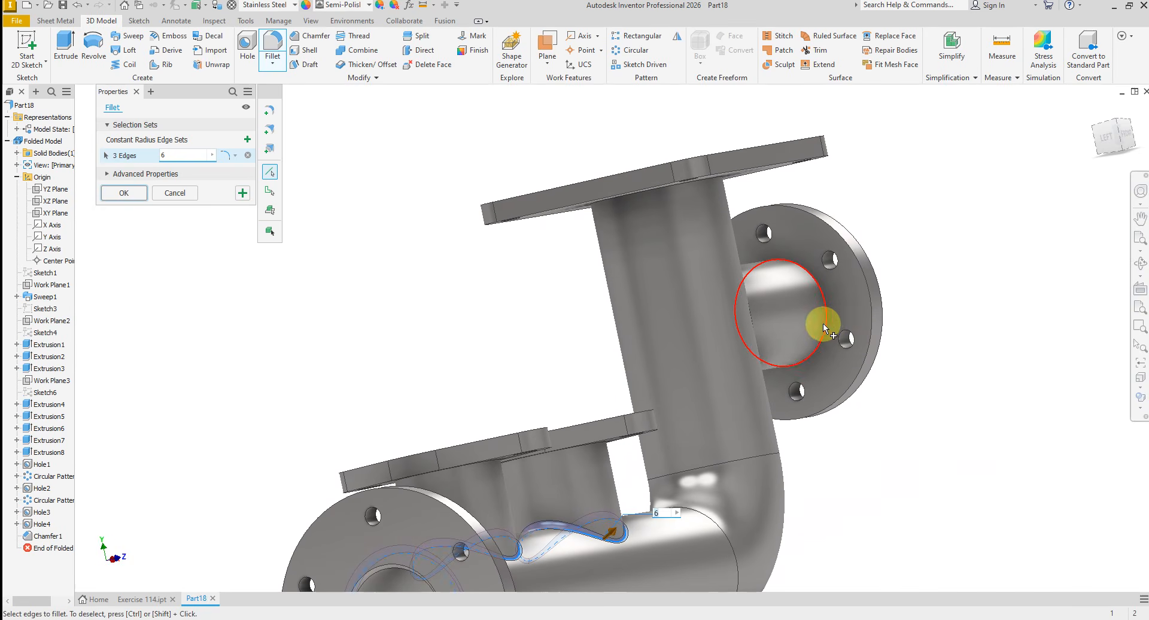
pyautogui.click(824, 323)
pyautogui.keyDown('shift'); pyautogui.moveTo(824, 324); pyautogui.dragTo(686, 339, button='middle'); pyautogui.keyUp('shift')
pyautogui.click(720, 414)
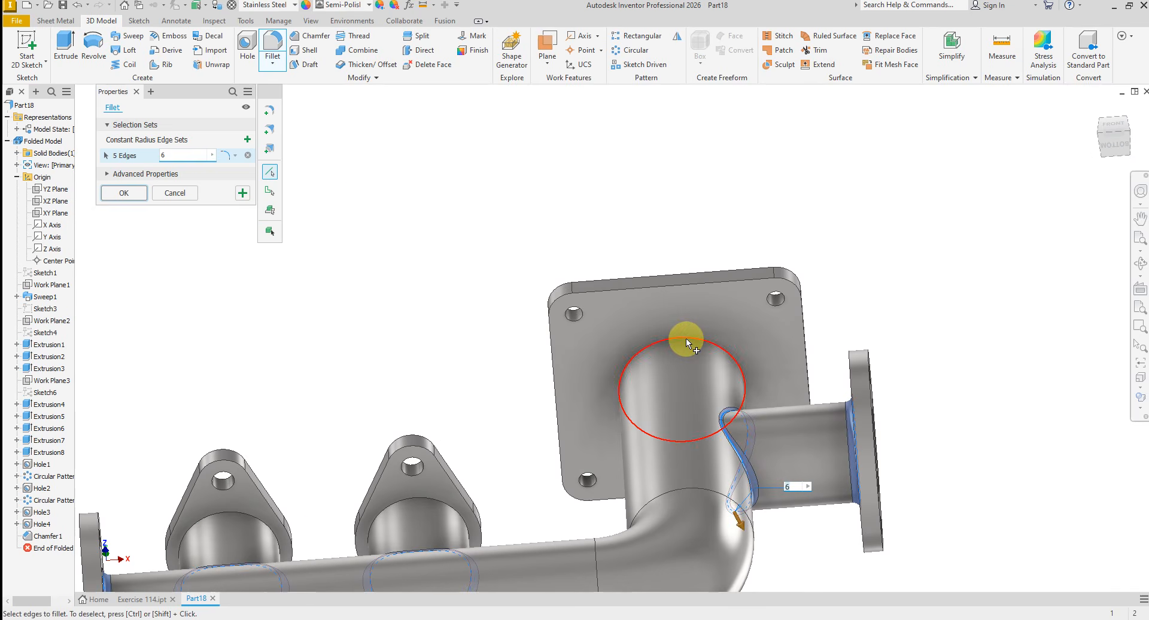
pyautogui.click(686, 338)
# - Add the underside joints of both diamond-shaped flanges to the 6 mm fillet and apply it
pyautogui.keyDown('shift'); pyautogui.moveTo(275, 179); pyautogui.dragTo(577, 389, button='middle'); pyautogui.keyUp('shift')
pyautogui.click(576, 381)
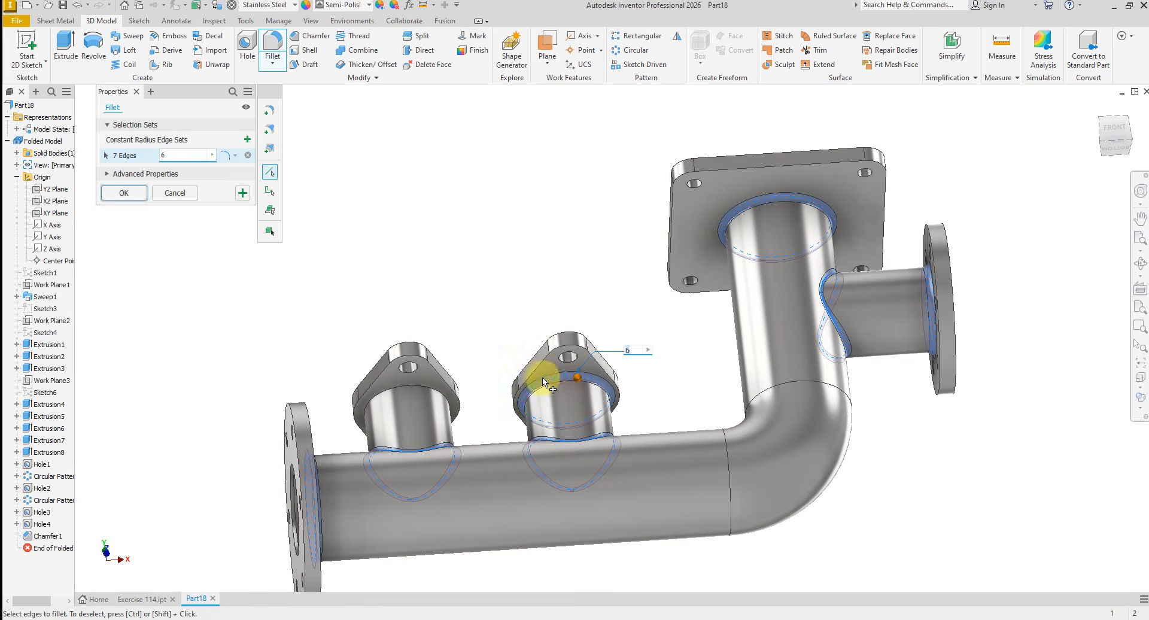
pyautogui.click(422, 392)
pyautogui.keyDown('shift'); pyautogui.moveTo(422, 392); pyautogui.dragTo(230, 332, button='middle'); pyautogui.keyUp('shift')
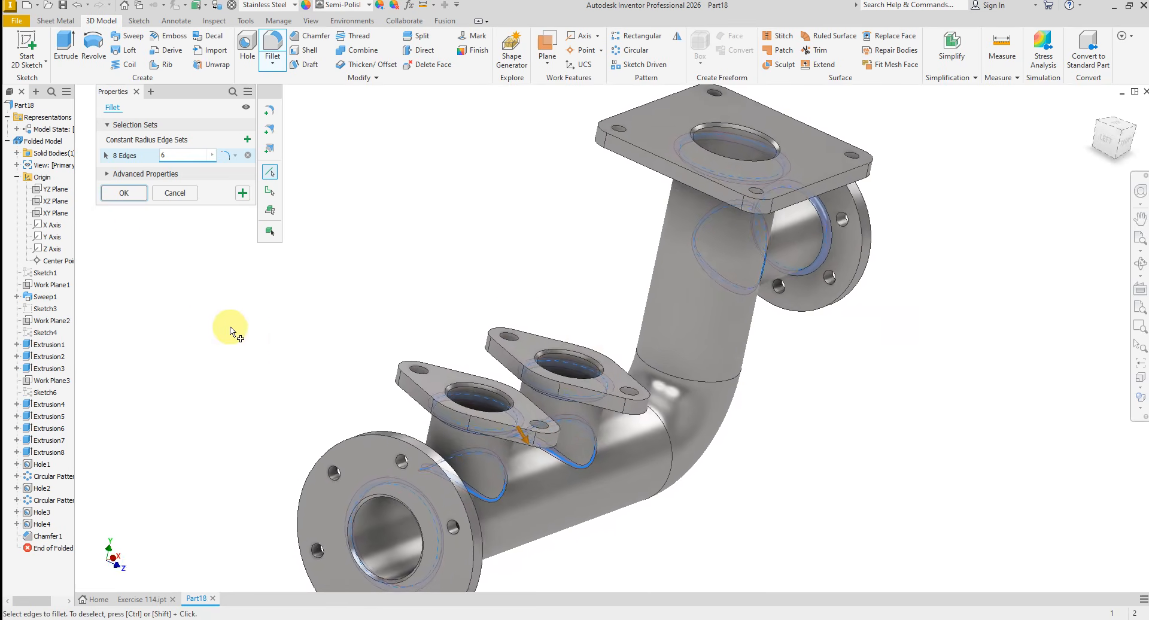
pyautogui.click(124, 194)
pyautogui.rightClick(373, 304)
pyautogui.keyDown('shift'); pyautogui.moveTo(372, 304); pyautogui.dragTo(492, 359, button='middle'); pyautogui.keyUp('shift')
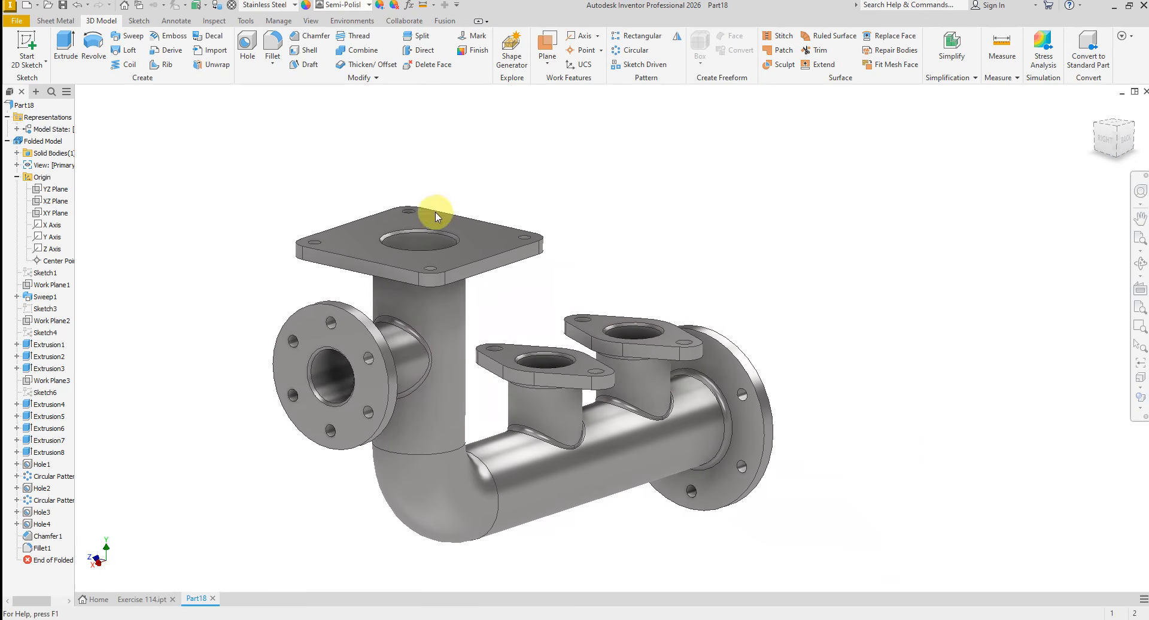
# - Change the part's appearance to Light Red from the Inventor Material Library
pyautogui.scroll(3, 427, 185)
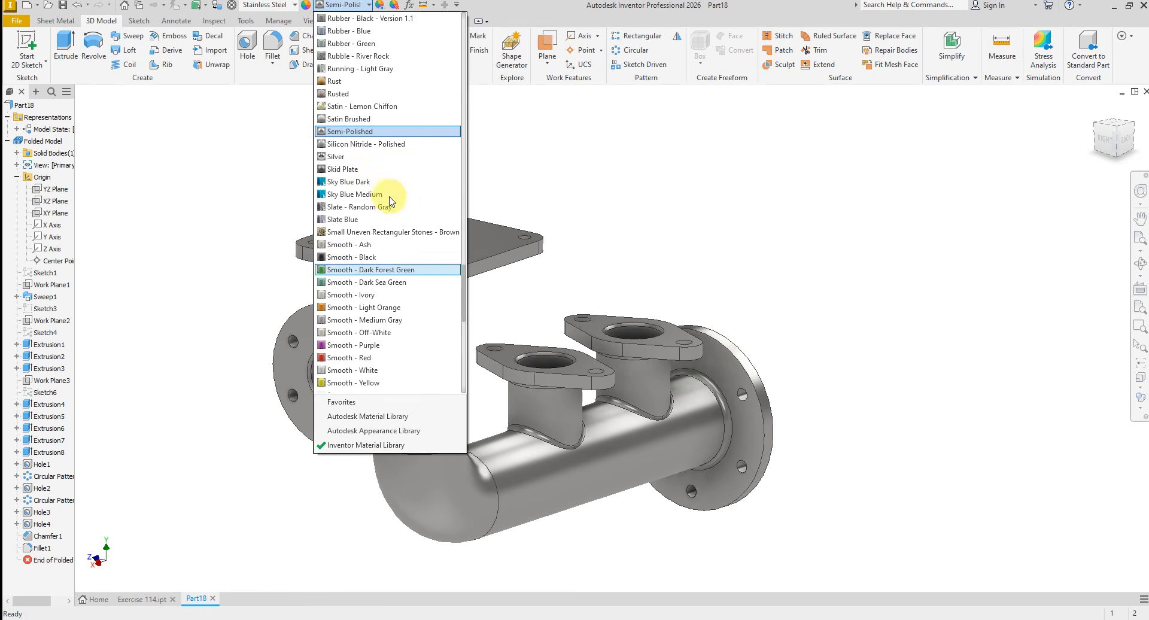
pyautogui.scroll(6, 392, 168)
pyautogui.scroll(4, 395, 171)
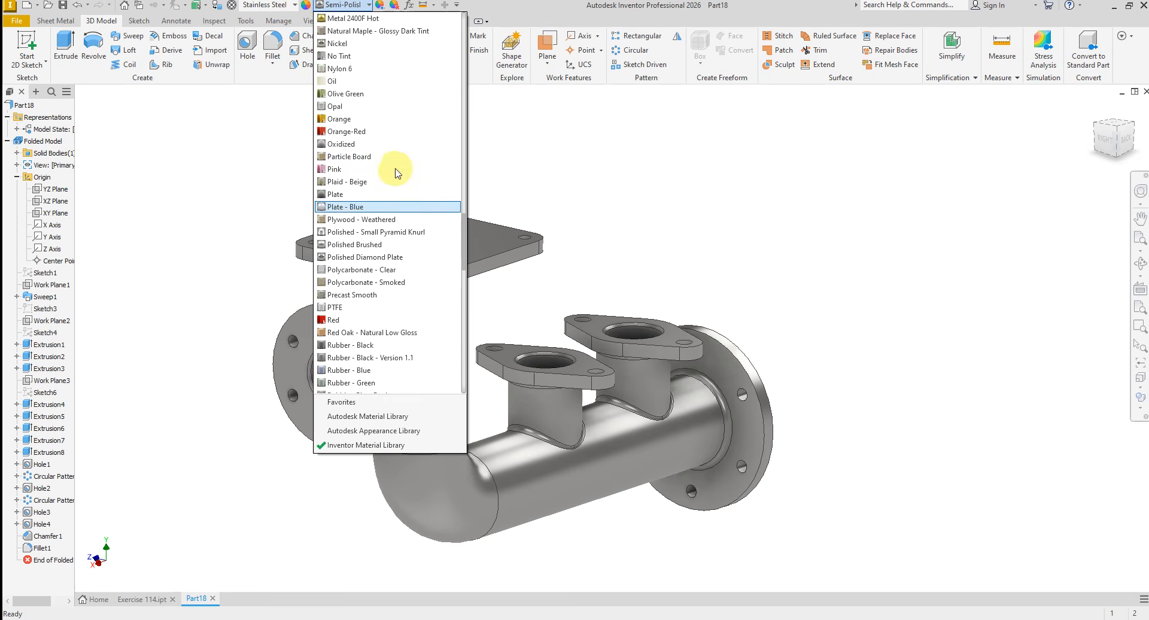
pyautogui.scroll(6, 392, 159)
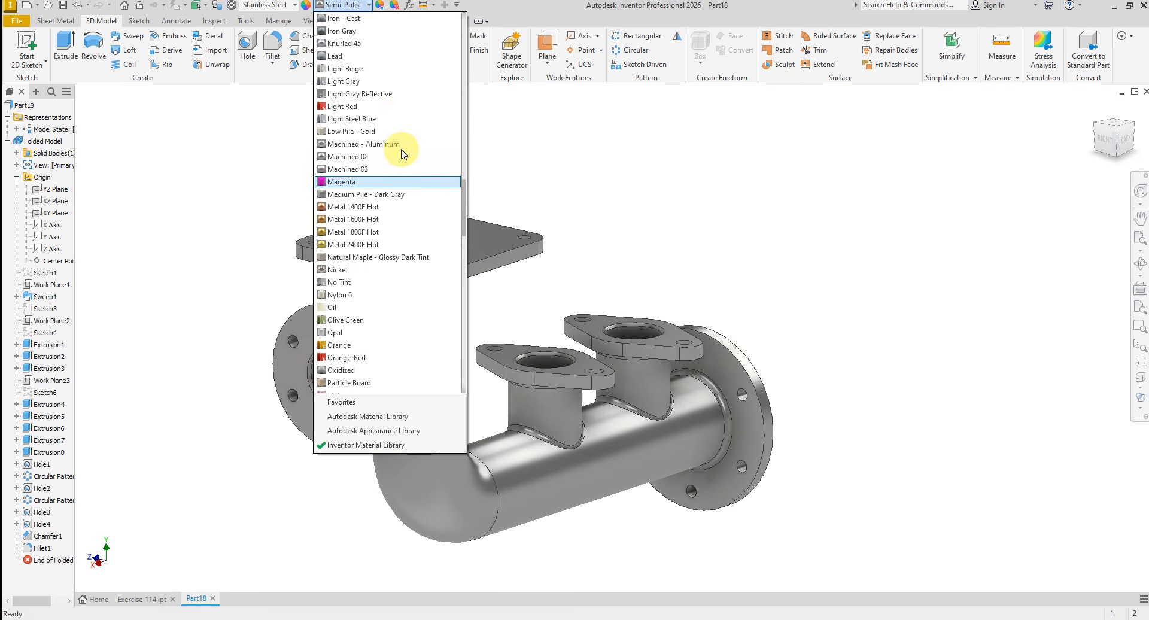
pyautogui.click(383, 144)
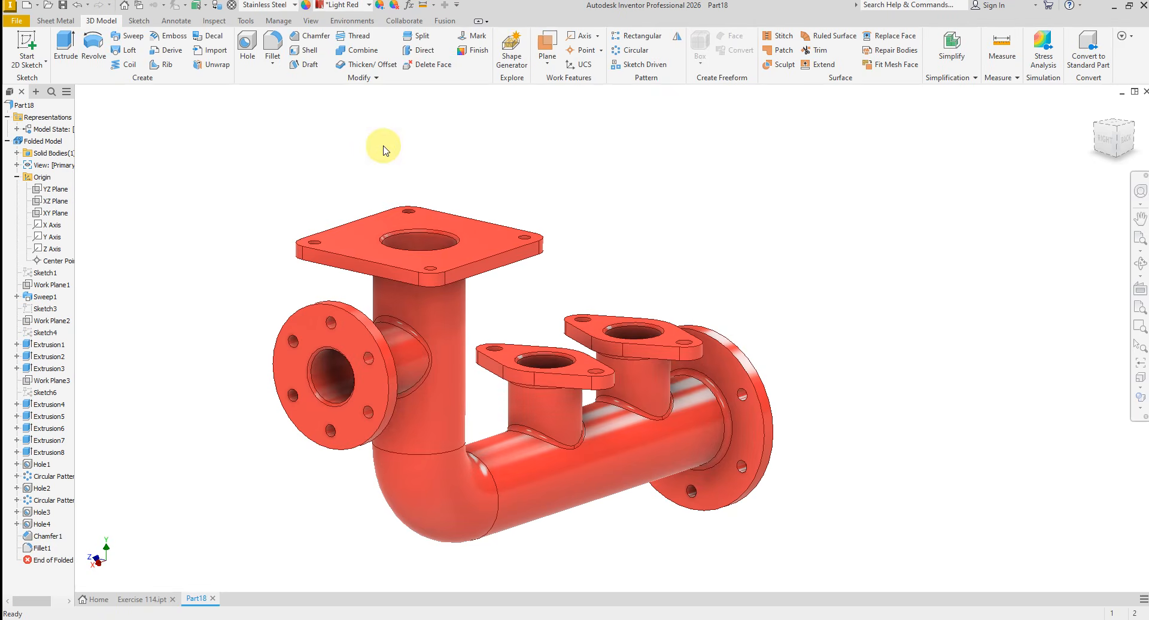
# - Inspect the finished manifold from several sides and compare it with the Exercise 114 reference part and drawing
pyautogui.scroll(-5, 816, 318)
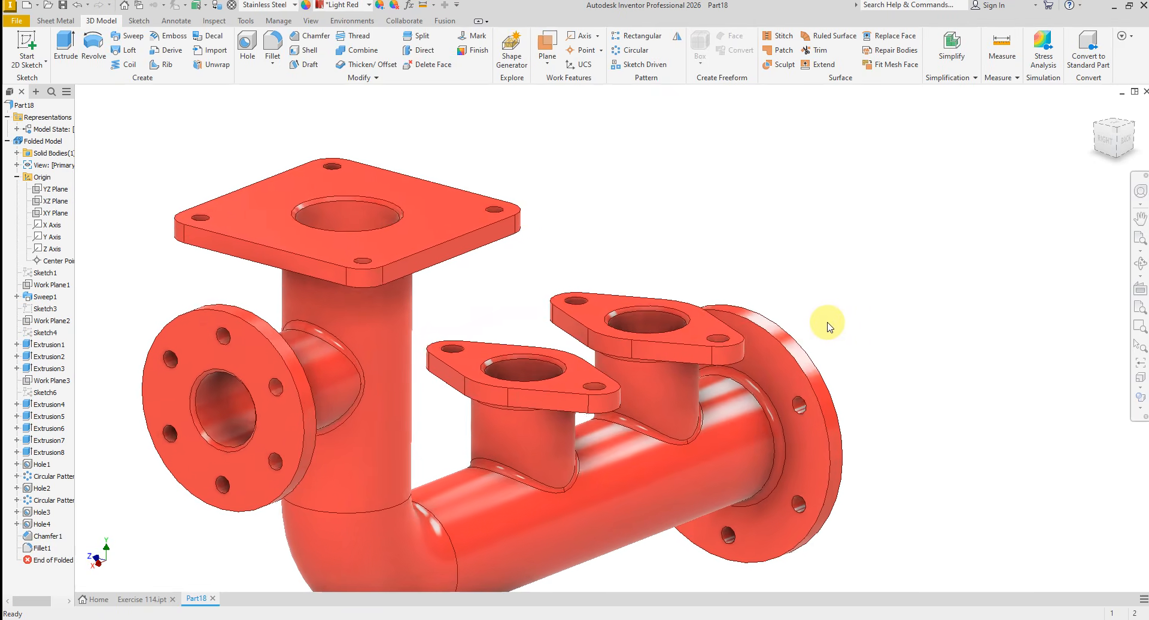
pyautogui.keyDown('shift'); pyautogui.moveTo(829, 324); pyautogui.dragTo(814, 321, button='middle'); pyautogui.keyUp('shift')
pyautogui.scroll(5, 788, 312)
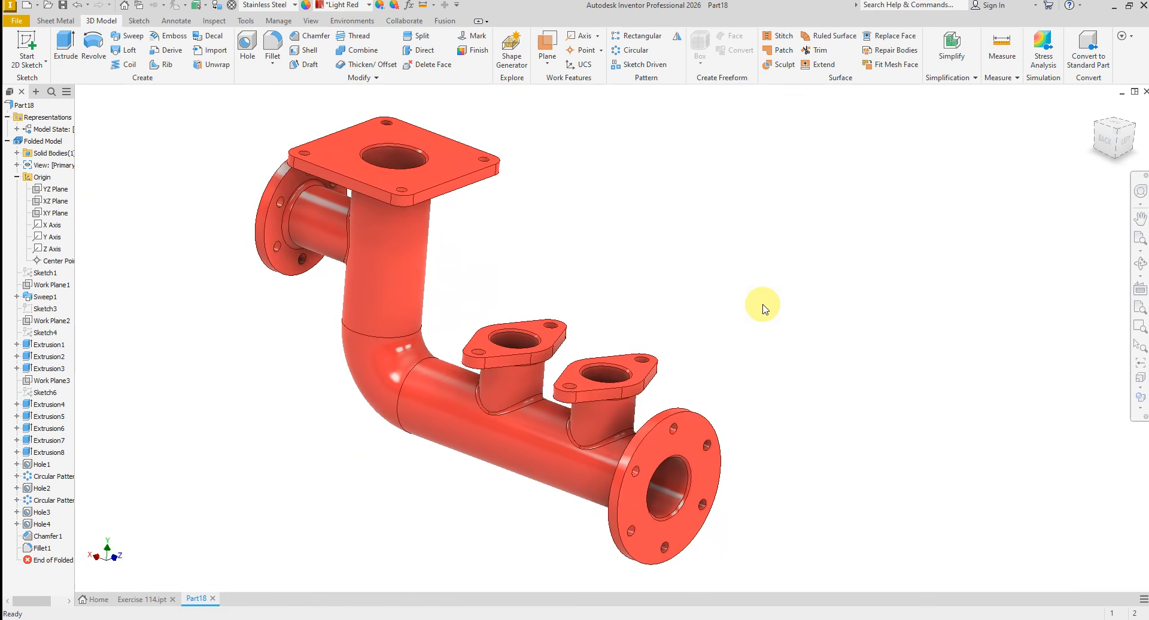
pyautogui.scroll(-1, 756, 312)
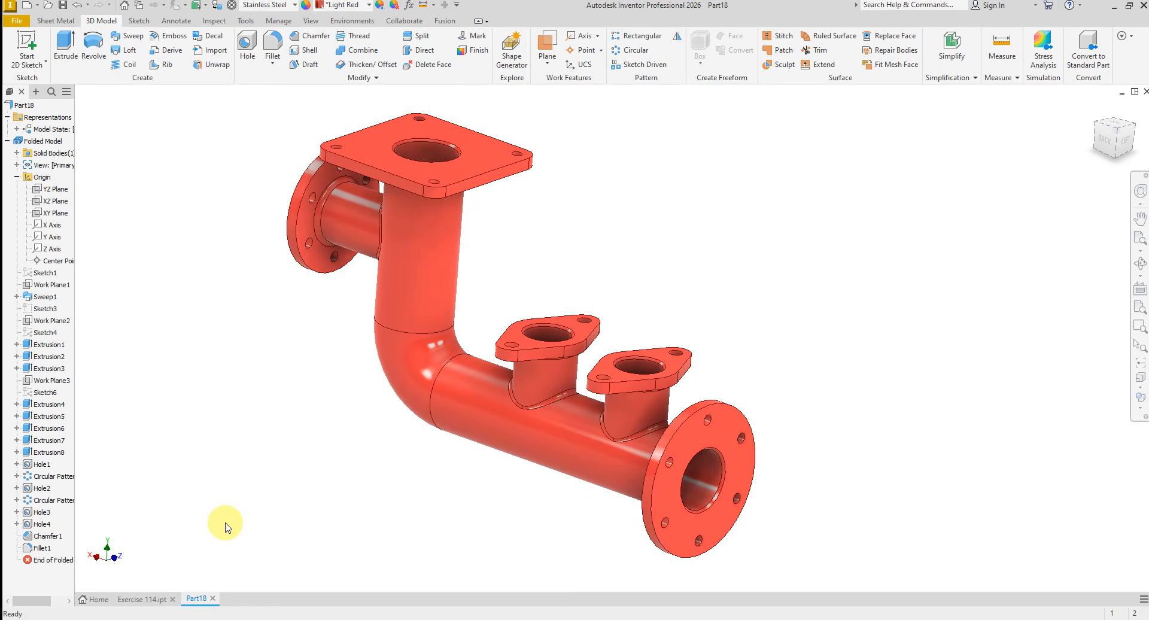
pyautogui.click(153, 597)
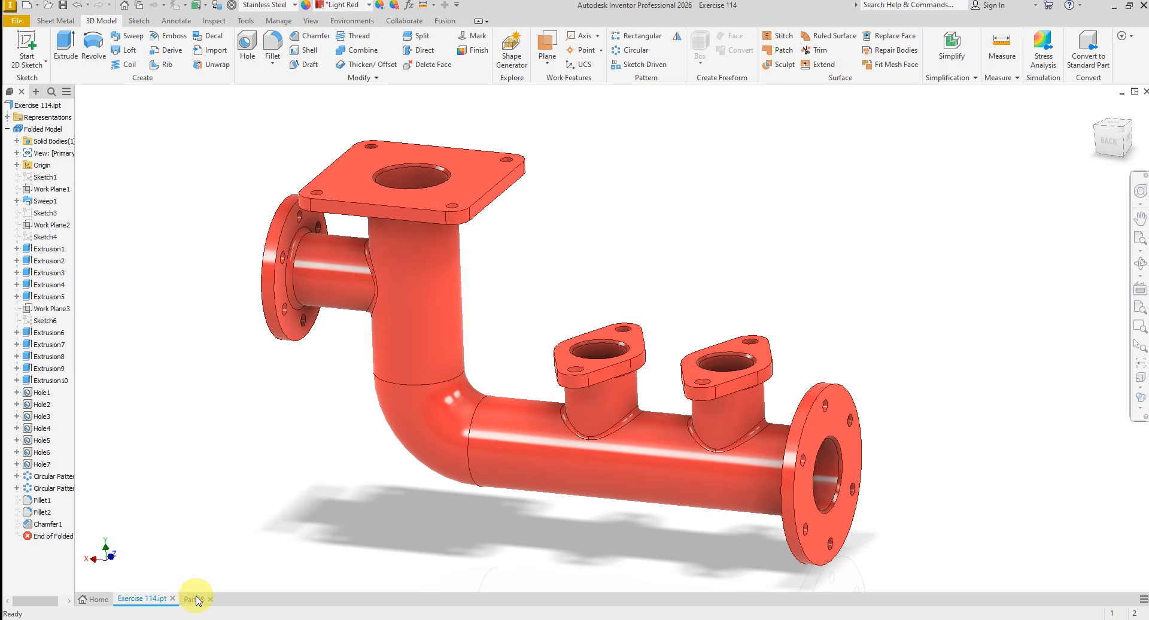
pyautogui.click(583, 619)
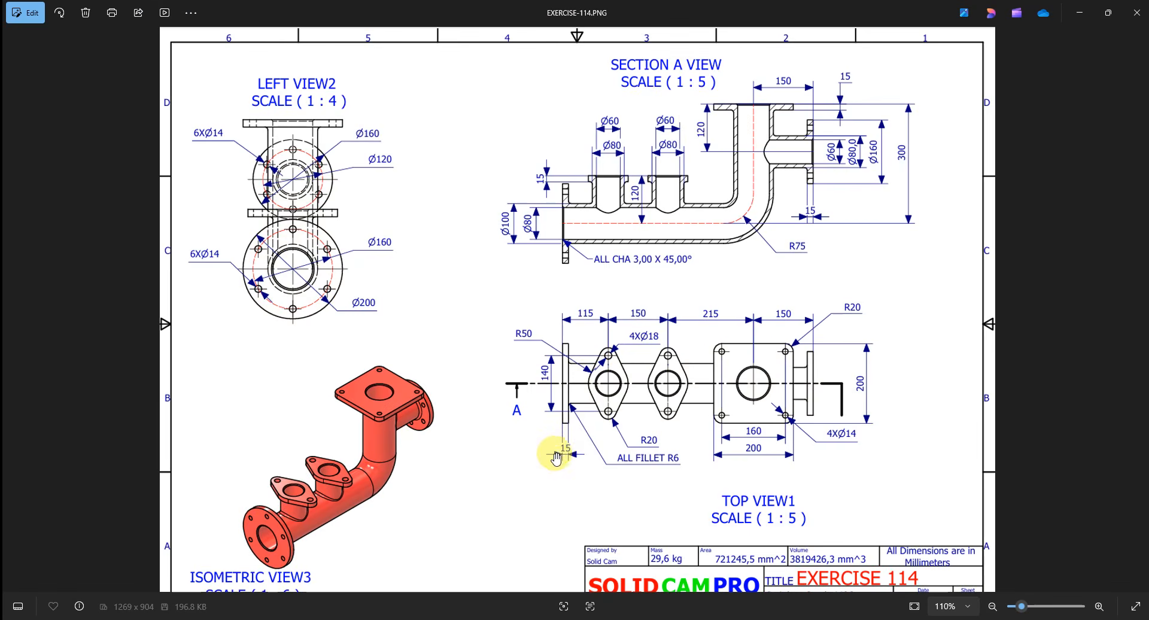
pyautogui.scroll(-1, 559, 462)
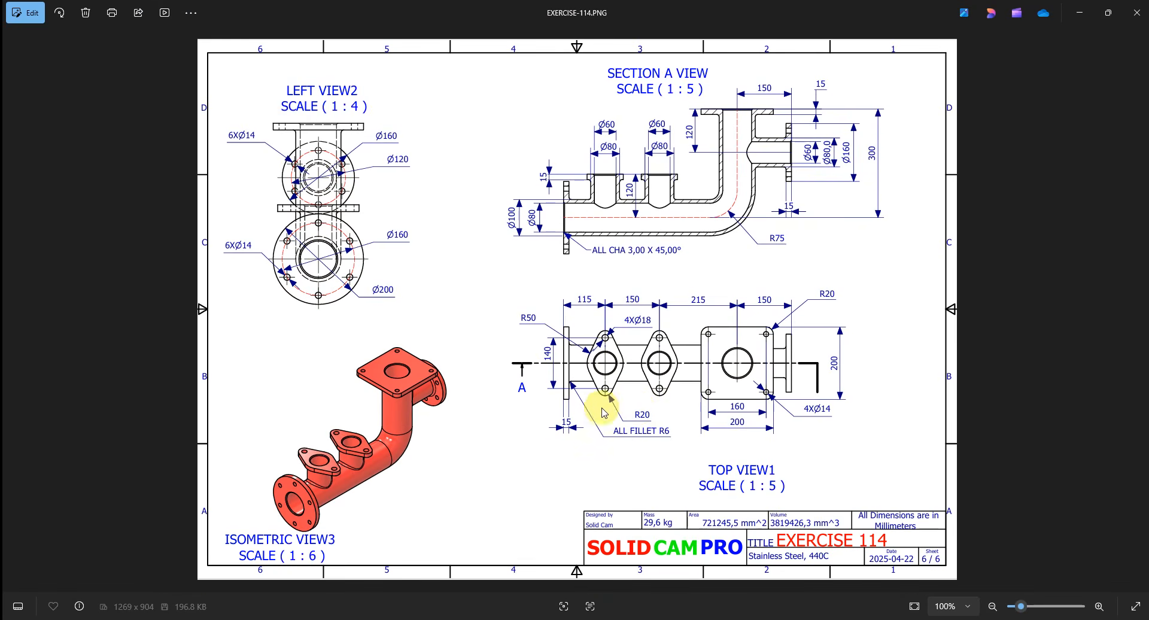